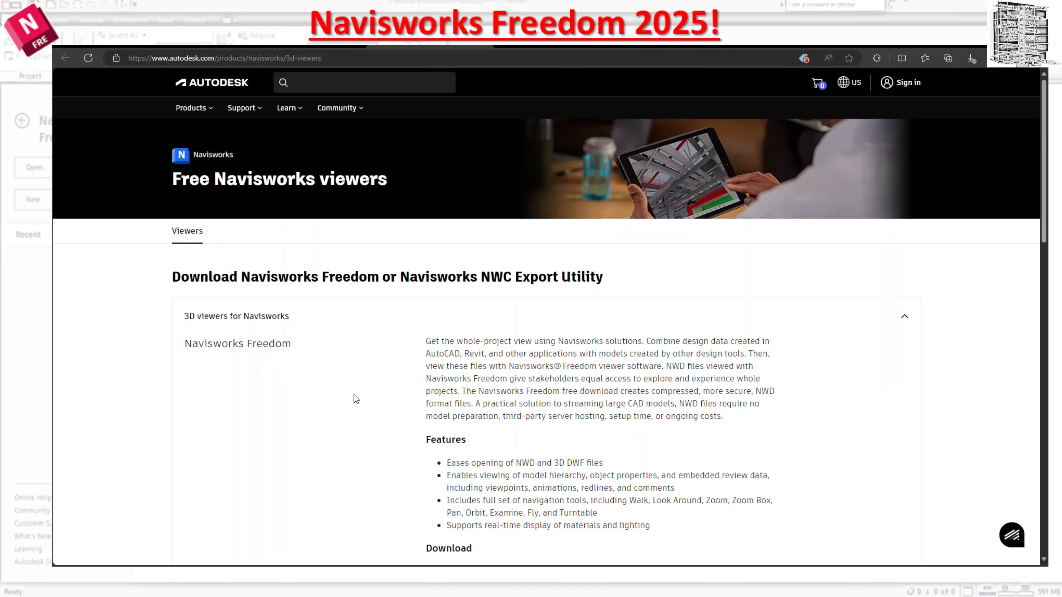
Review the Navisworks Freedom and NWC Export Utility downloads on the Autodesk free Navisworks viewers page.
scroll(354, 395, "down", 6)
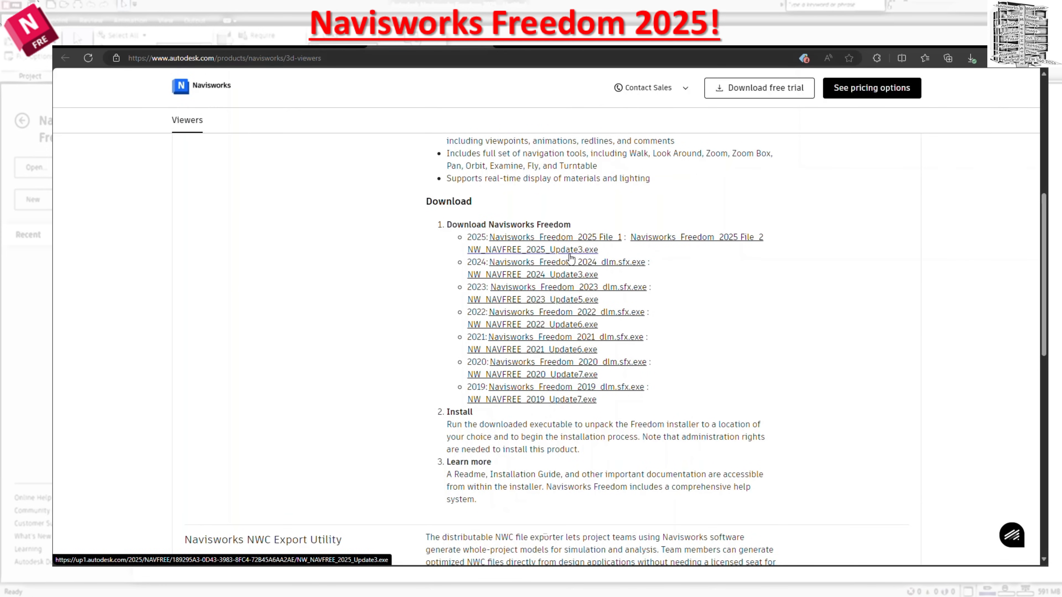
scroll(570, 257, "down", 5)
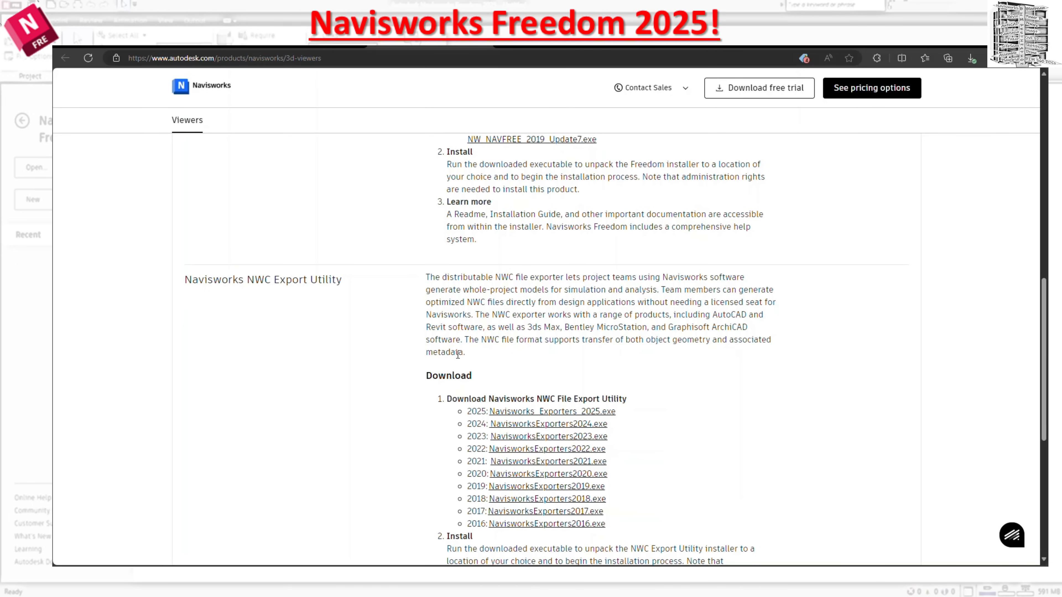
scroll(454, 355, "up", 10)
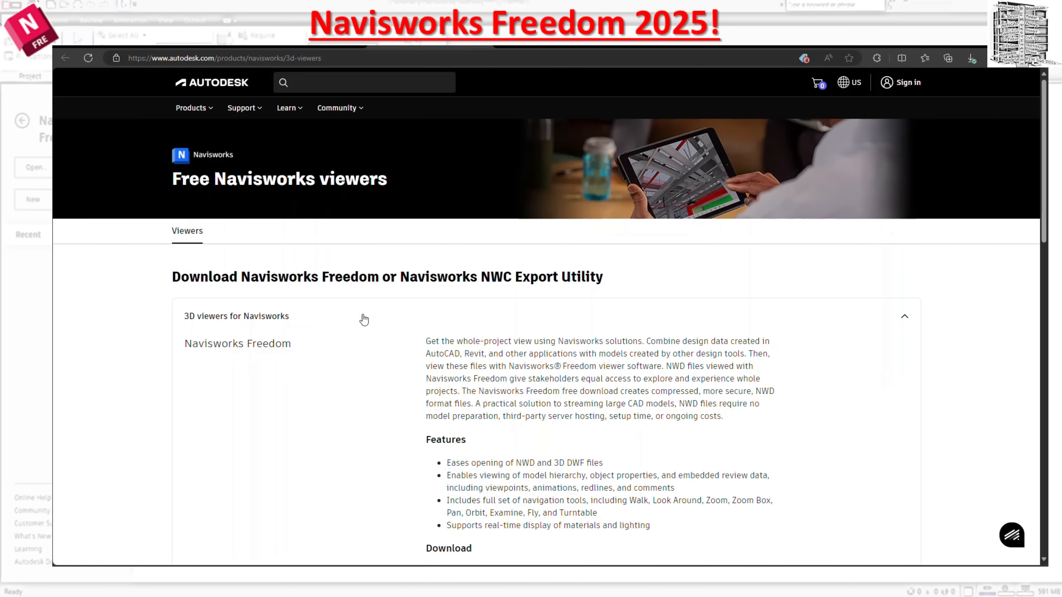
scroll(363, 319, "down", 3)
scroll(366, 319, "down", 2)
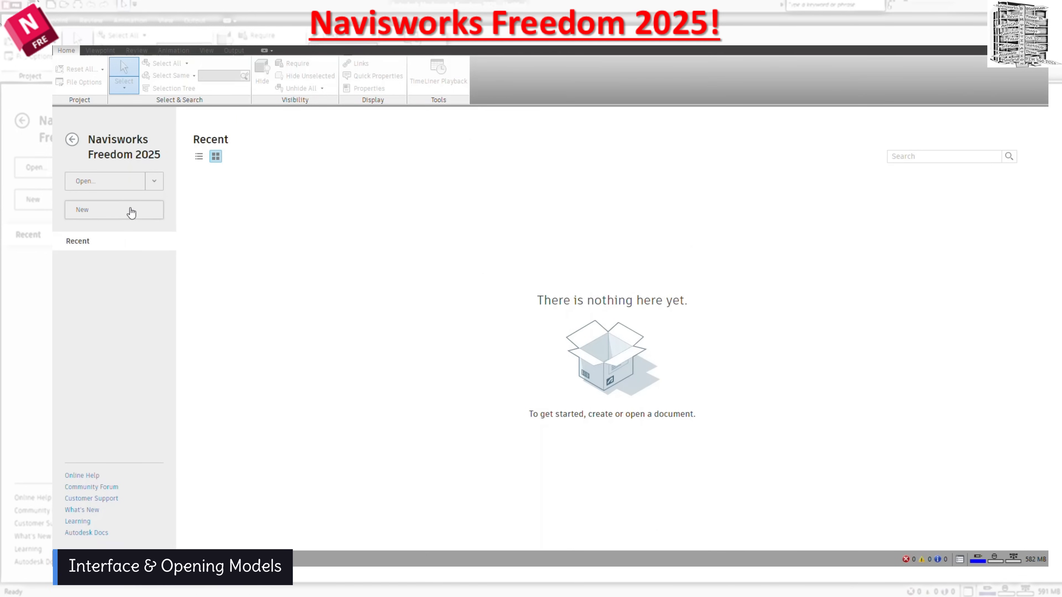
In Navisworks Freedom 2025, open the Navisworks Freedom Part 1 model and frame the whole house from above.
left_click(102, 183)
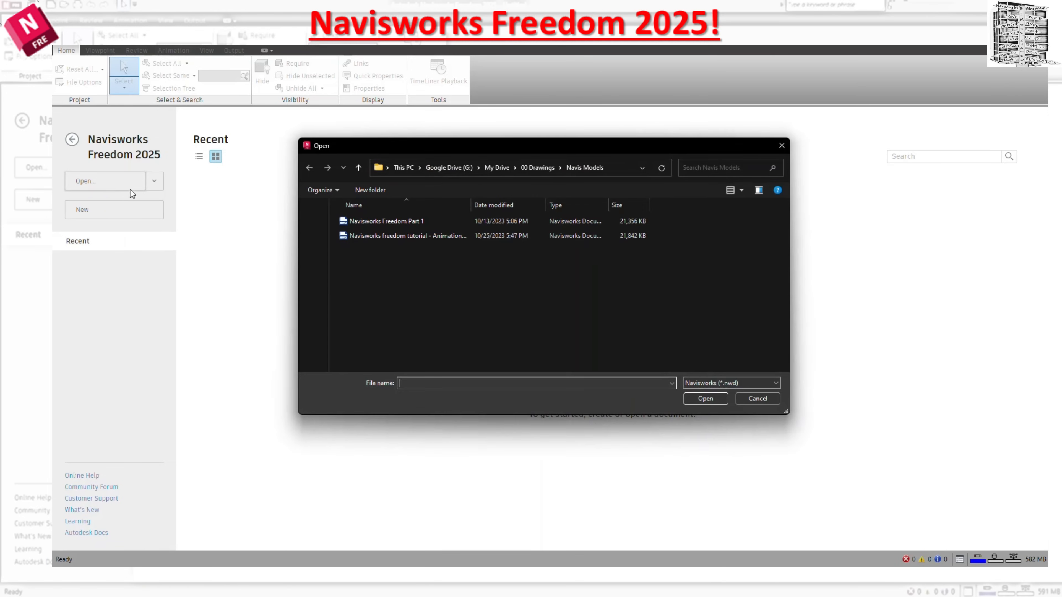
left_click(420, 221)
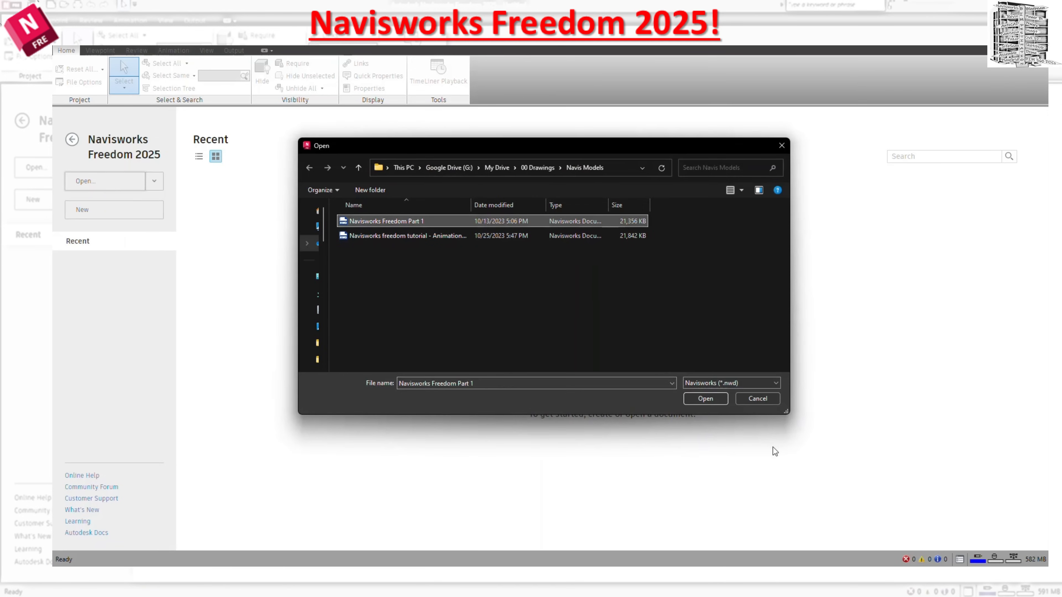
left_click(712, 399)
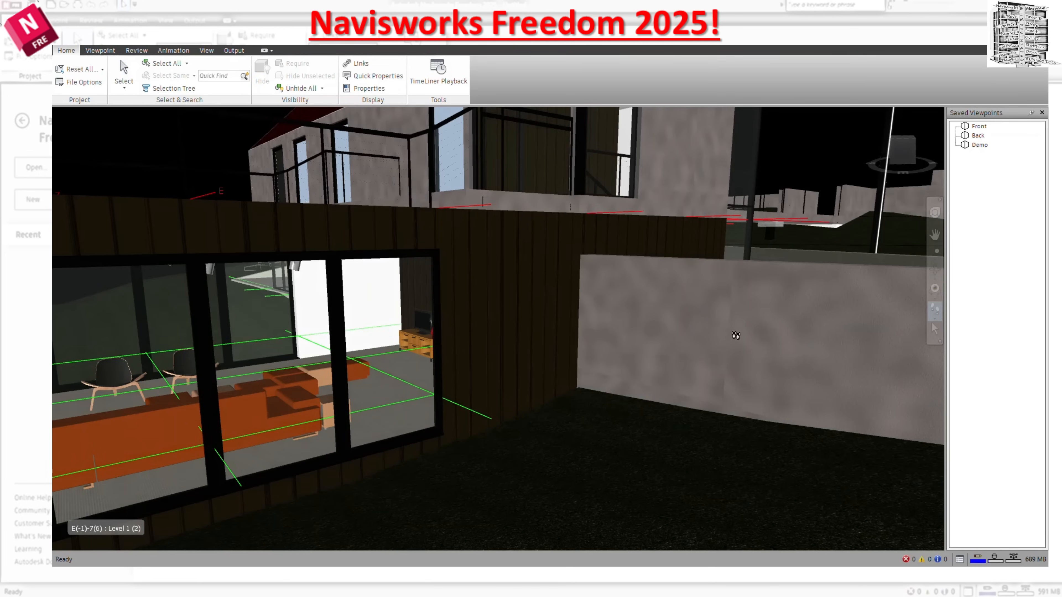
scroll(738, 338, "down", 2)
middle_click_drag(691, 406, 662, 359)
scroll(662, 359, "down", 6)
left_click_drag(662, 358, 673, 431)
middle_click_drag(672, 431, 662, 337)
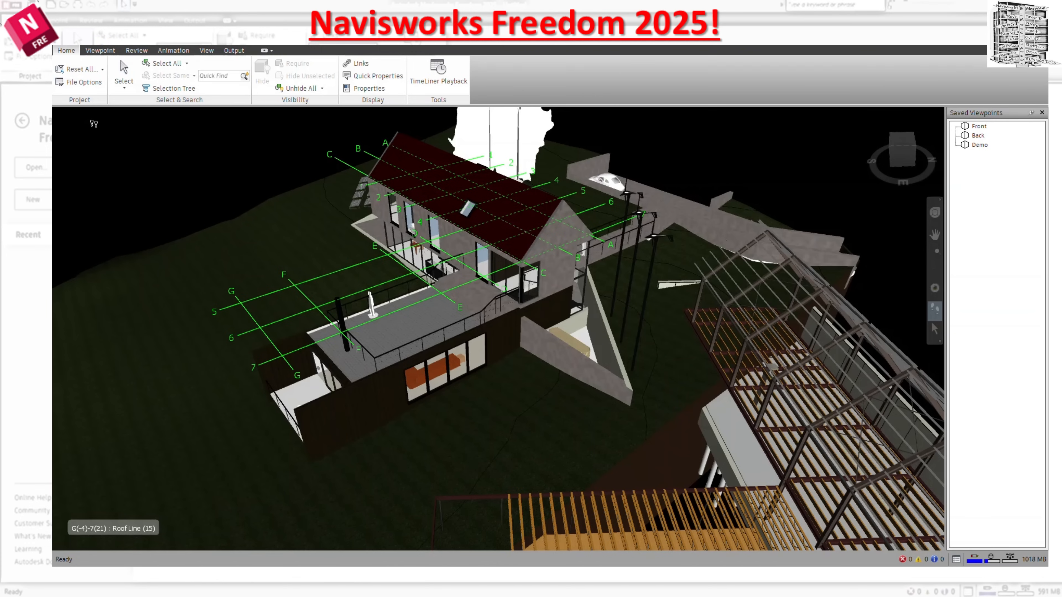
Look through the reset options and the file options for culling, orientation, speed, headlight and scene lights.
left_click(104, 72)
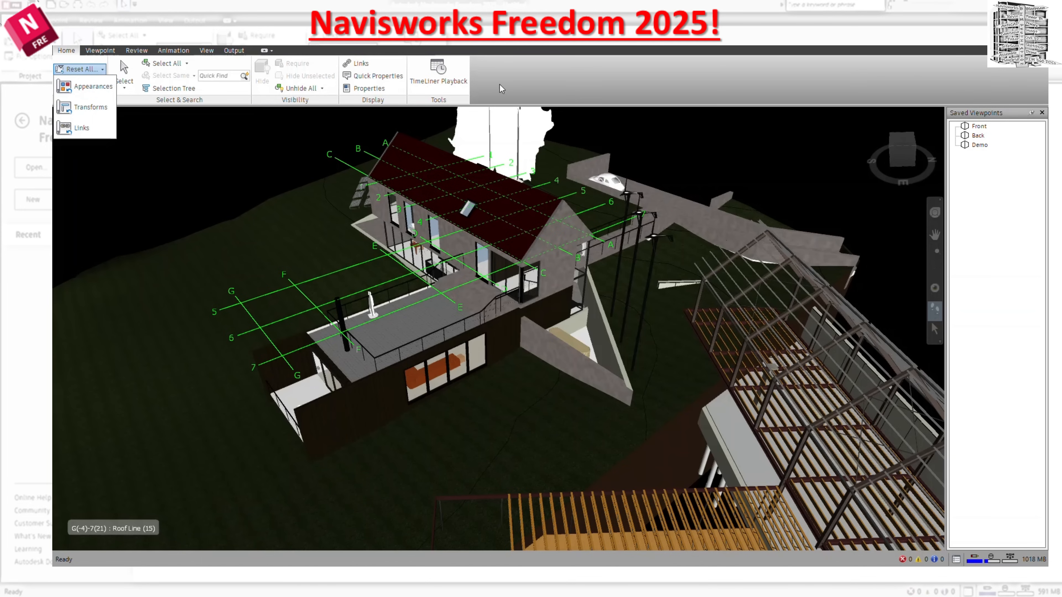
left_click(95, 88)
left_click(84, 82)
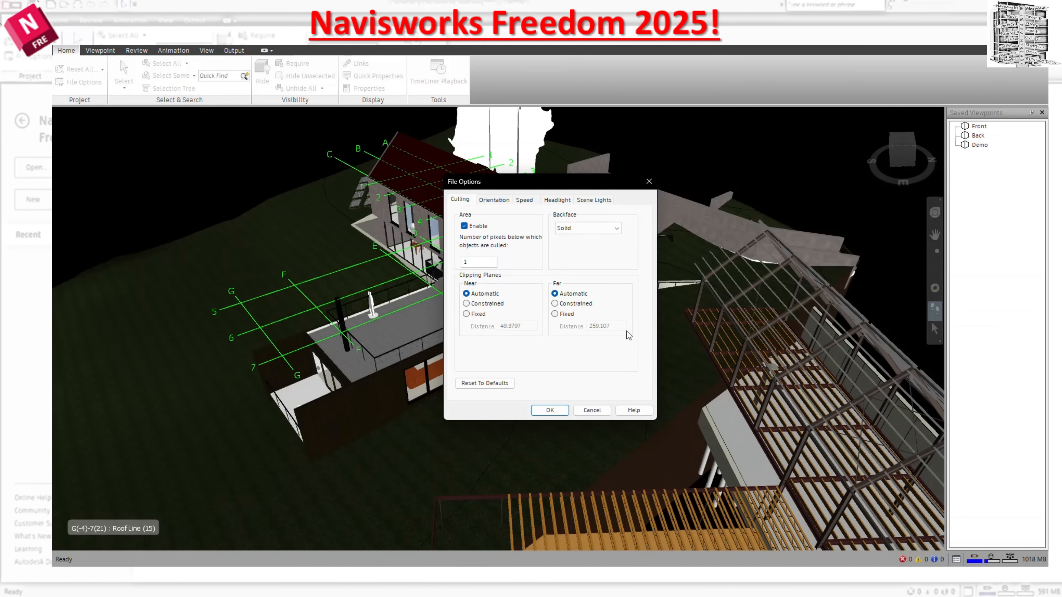
left_click(501, 201)
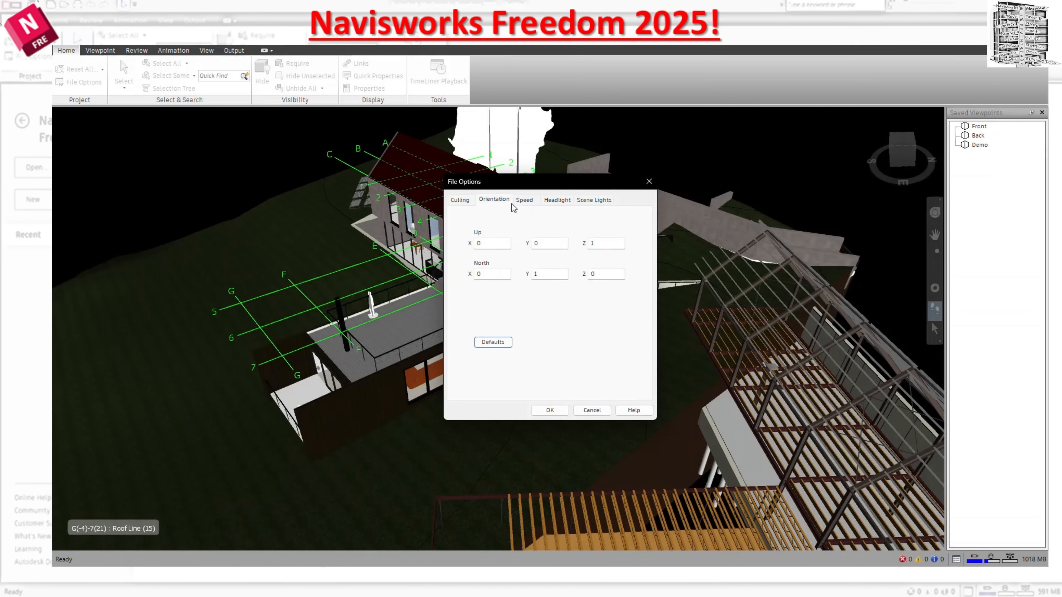
left_click(525, 202)
left_click(562, 203)
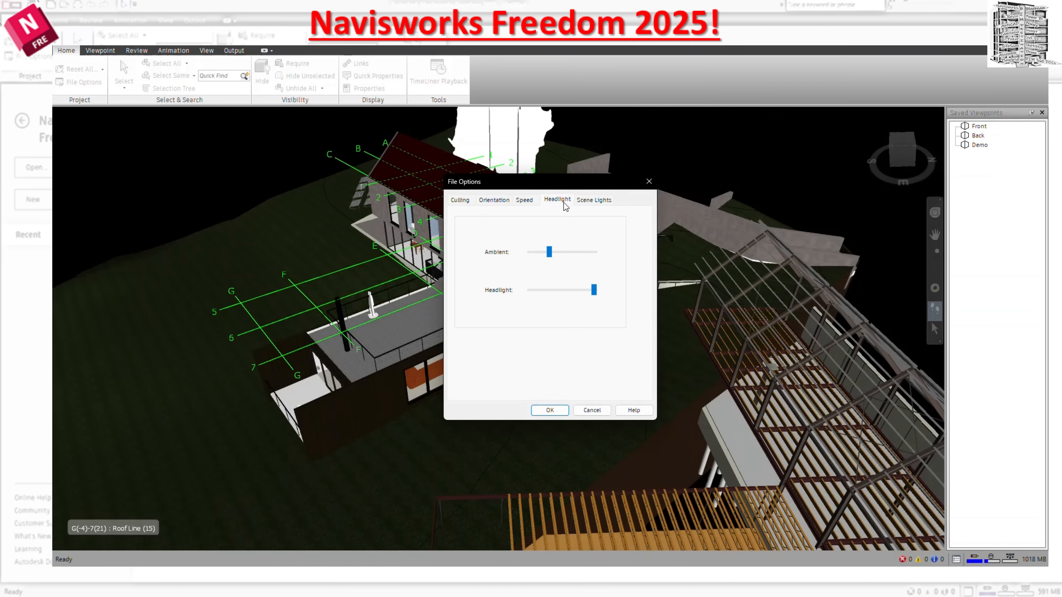
left_click(590, 203)
left_click(462, 205)
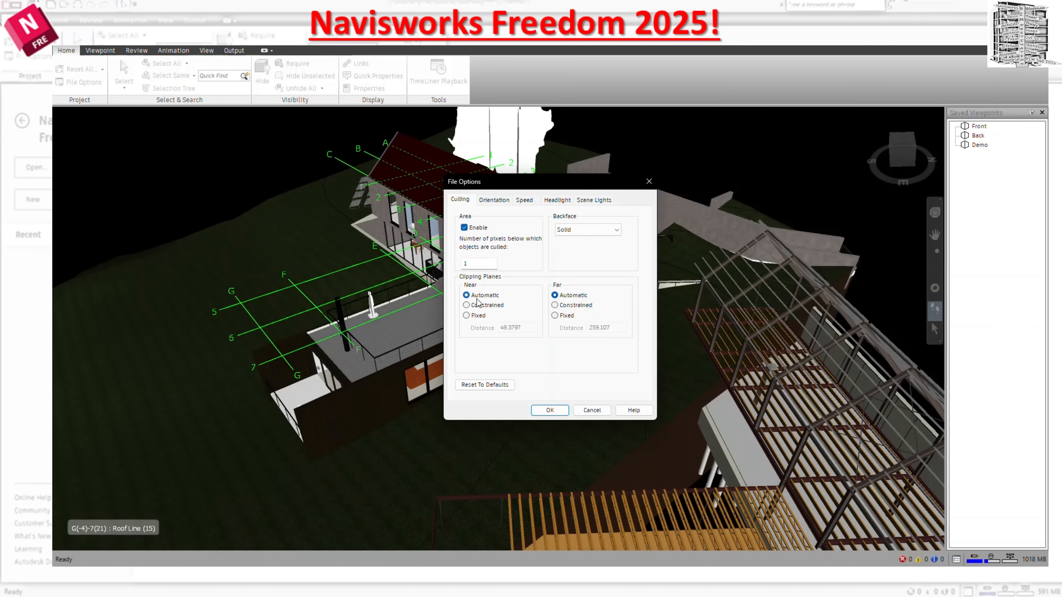
Set the clipping planes to fixed distances, .01 for near and 100000 for far.
left_click(467, 317)
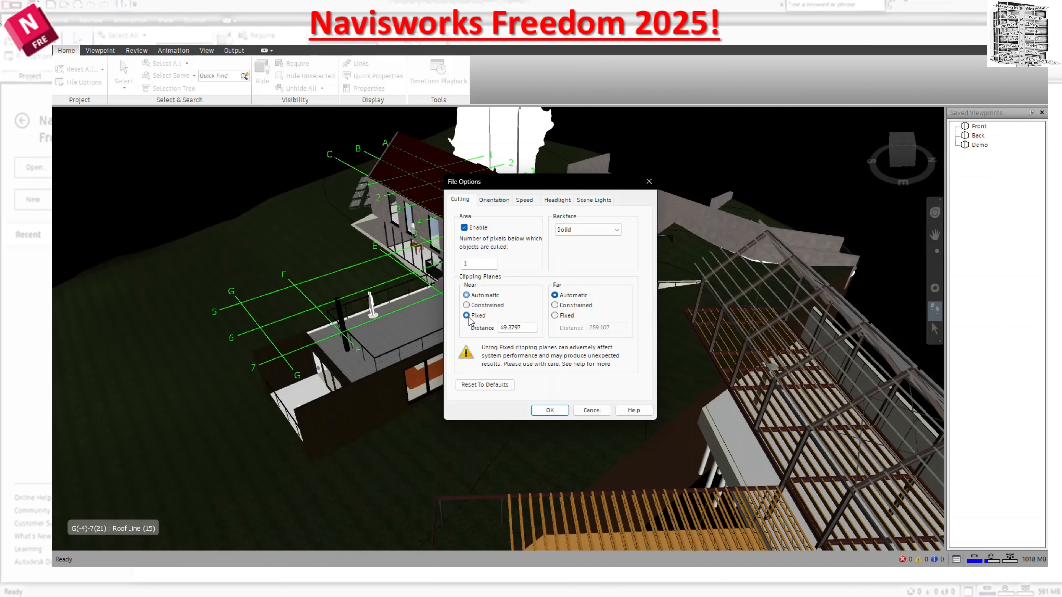
left_click_drag(522, 327, 495, 324)
type("1")
key("BackSpace")
type(".01")
left_click(556, 316)
type("100000")
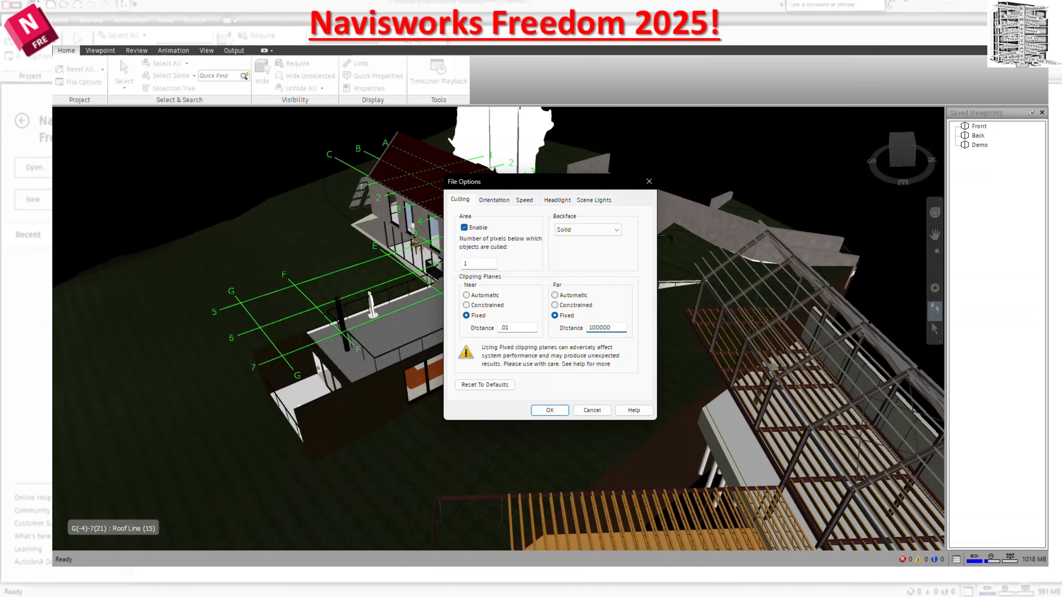
left_click(577, 408)
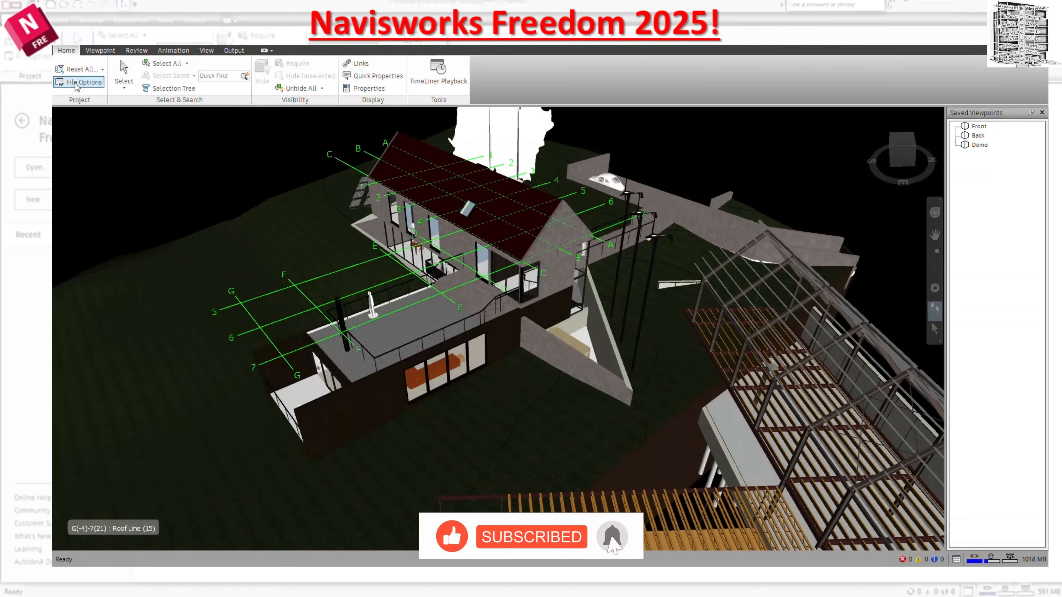
left_click(119, 85)
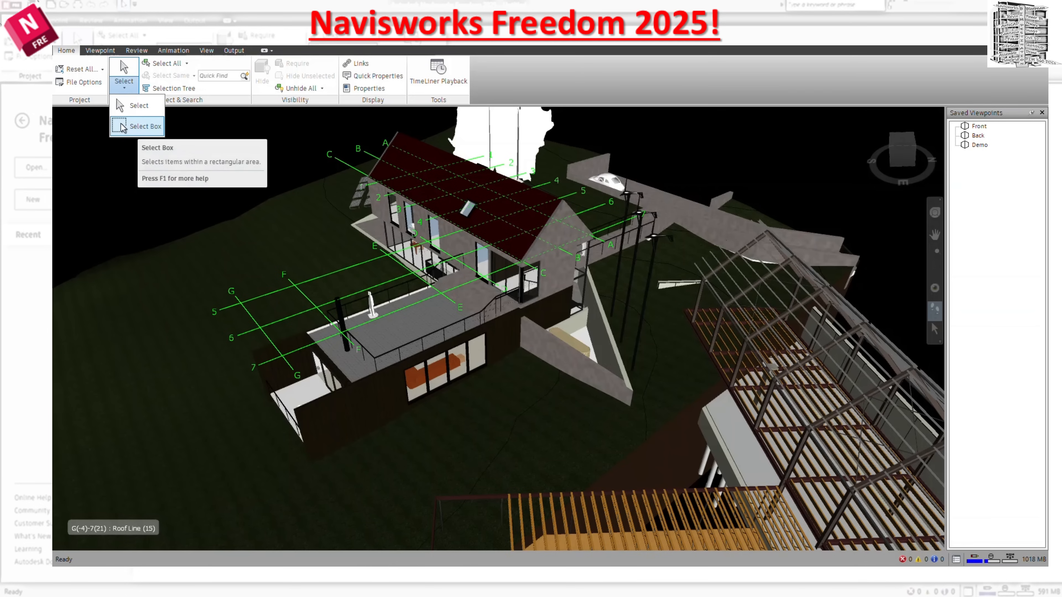
left_click(187, 64)
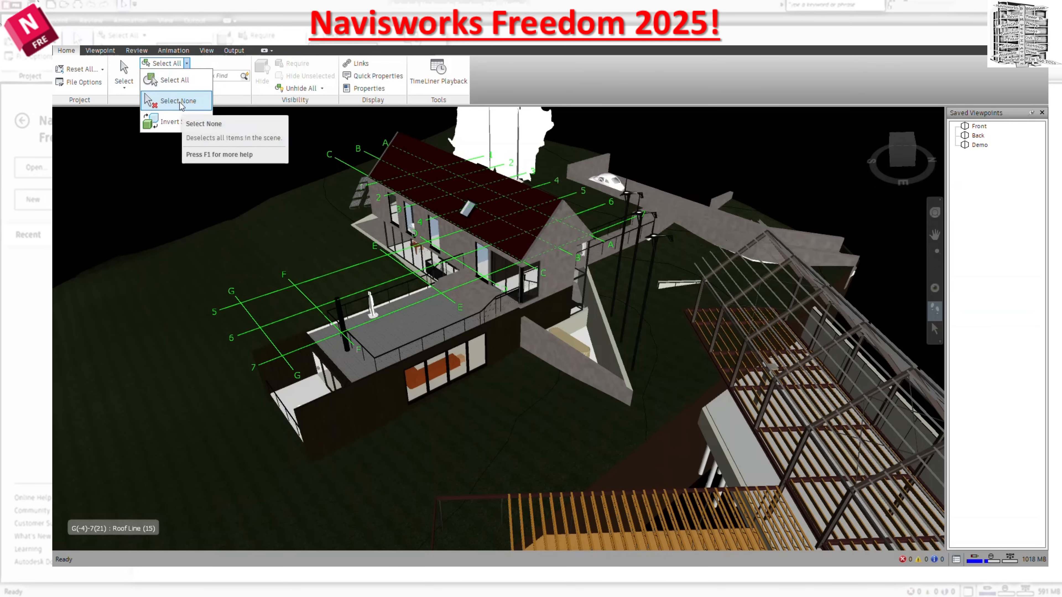
left_click(412, 314)
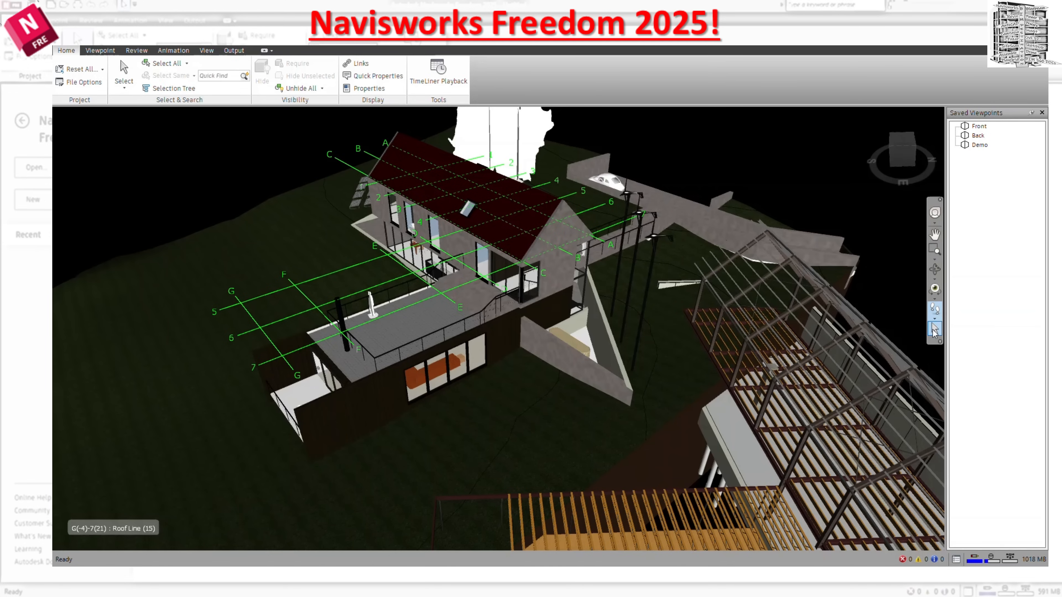
Select the house's gable end wall, invert the selection and clear it.
left_click(934, 329)
left_click(552, 264)
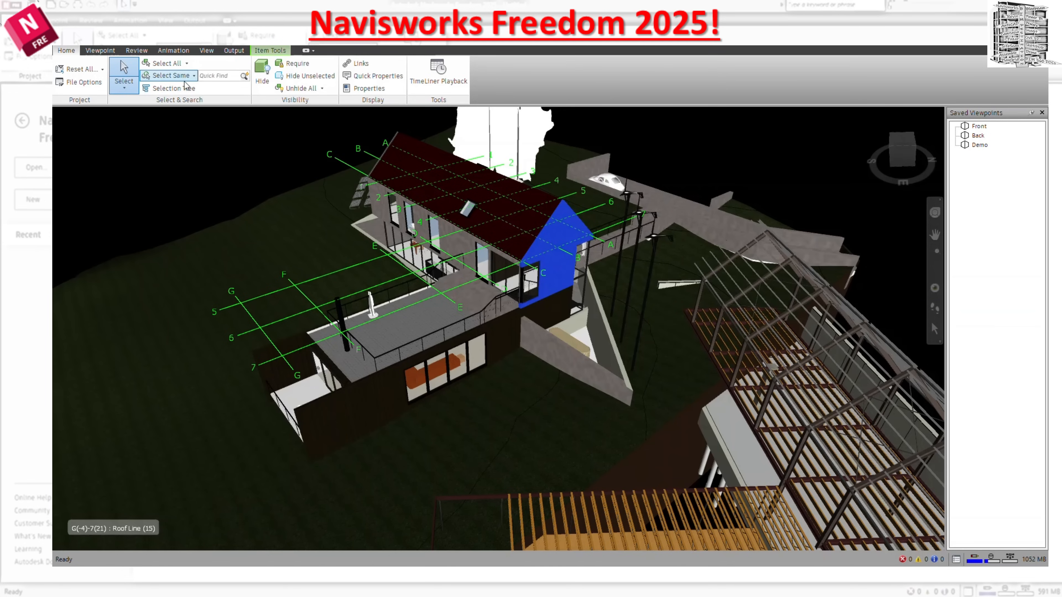
left_click(191, 122)
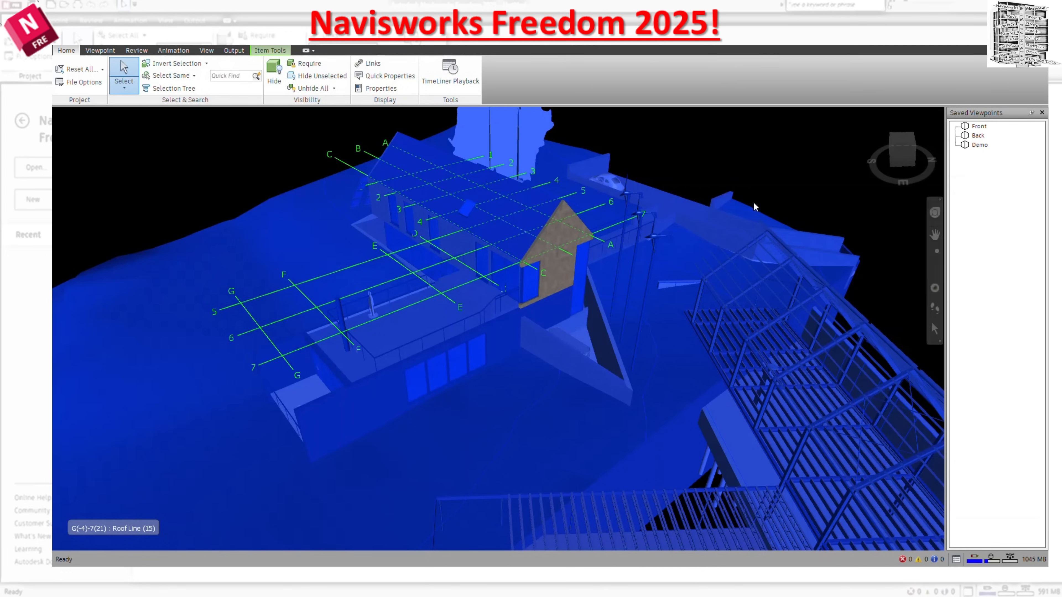
left_click(759, 189)
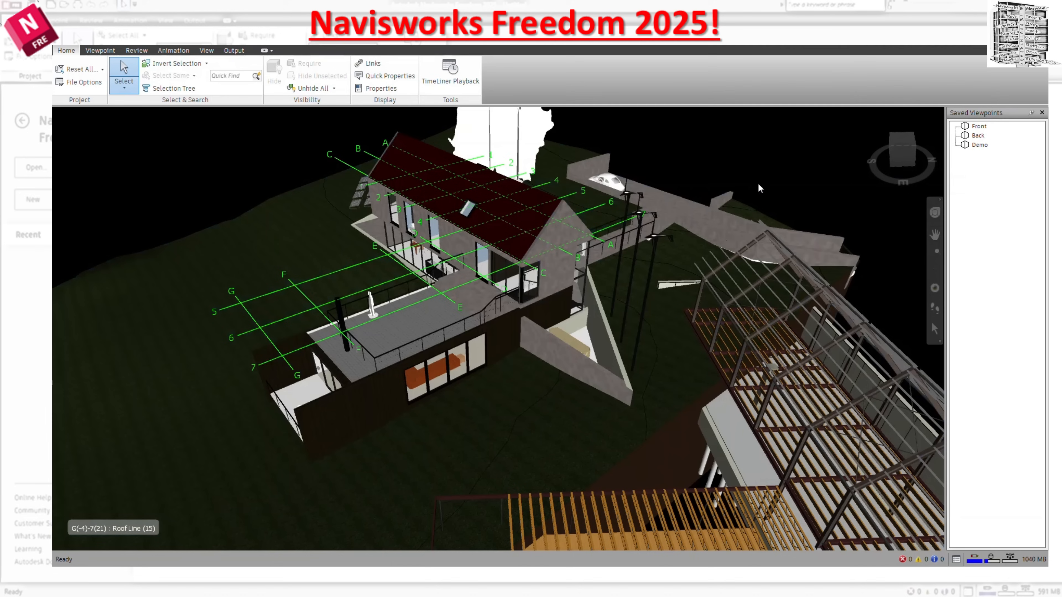
left_click(207, 63)
left_click(240, 63)
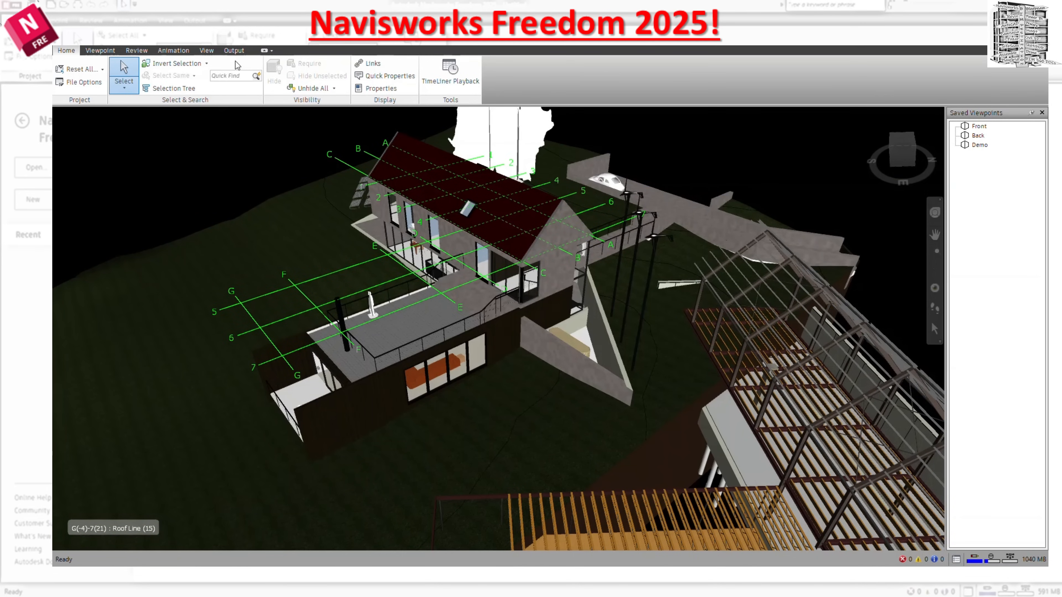
Show the Selection Tree, widen it to fit the full file name and collapse its entries.
left_click(194, 88)
left_click(65, 141)
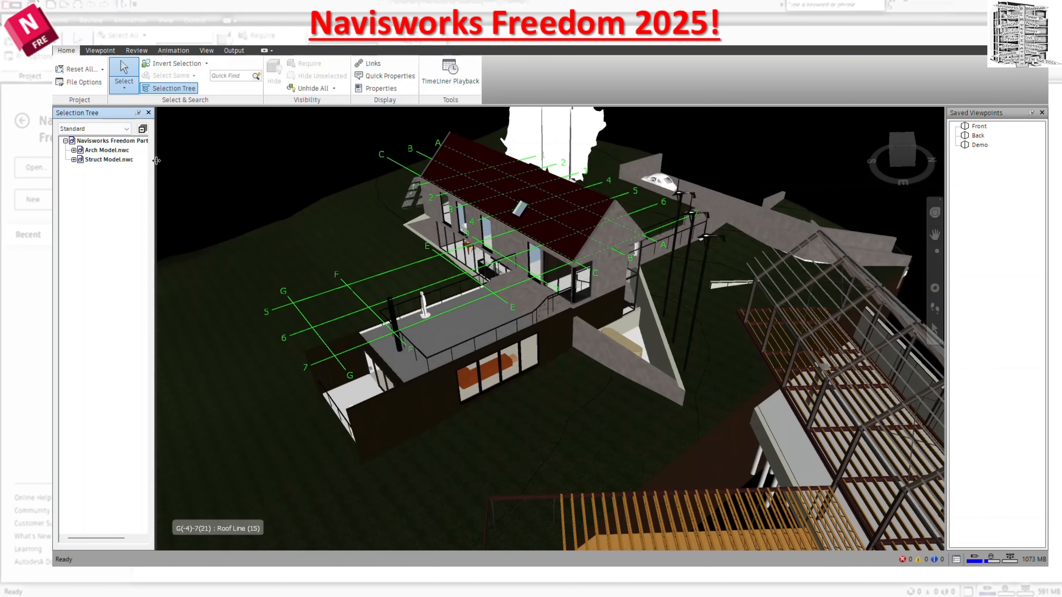
left_click_drag(172, 164, 188, 163)
left_click(176, 129)
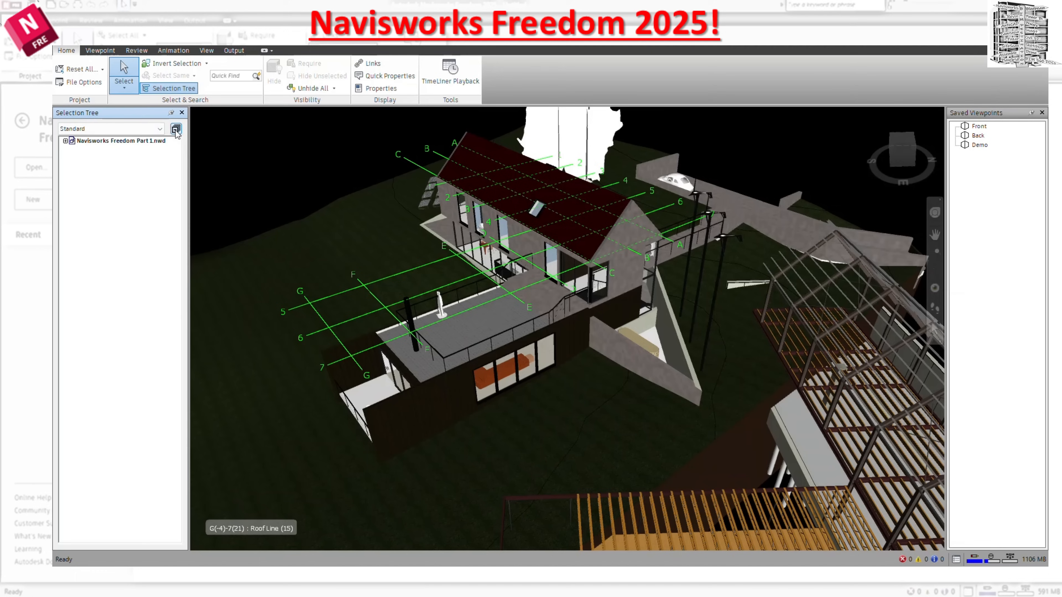
Examine the levels under Arch Model.nwc and Struct Model.nwc in the Selection Tree and collapse all entries again.
left_click(66, 141)
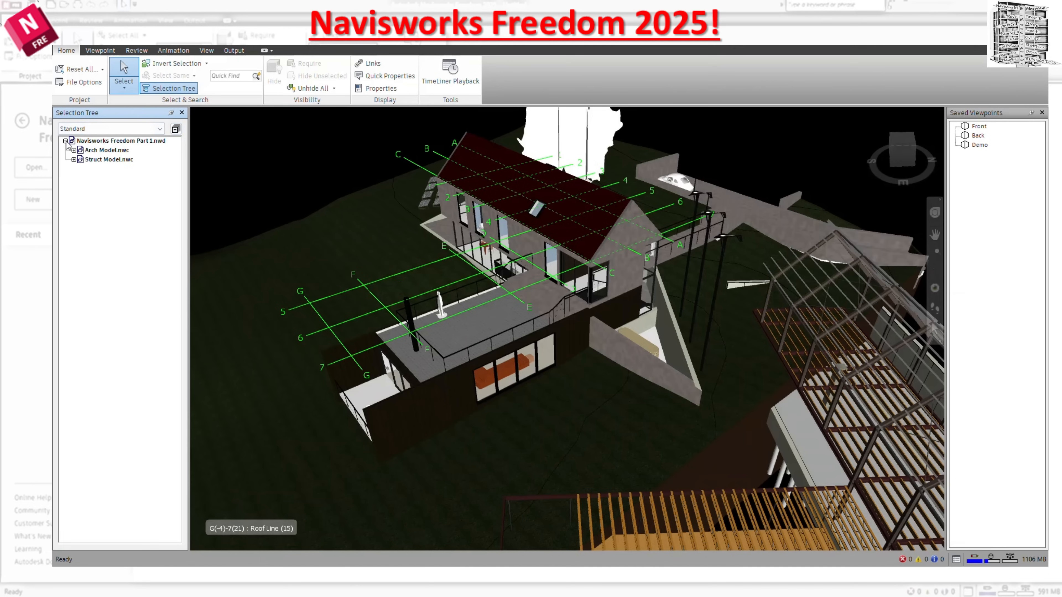
left_click(73, 150)
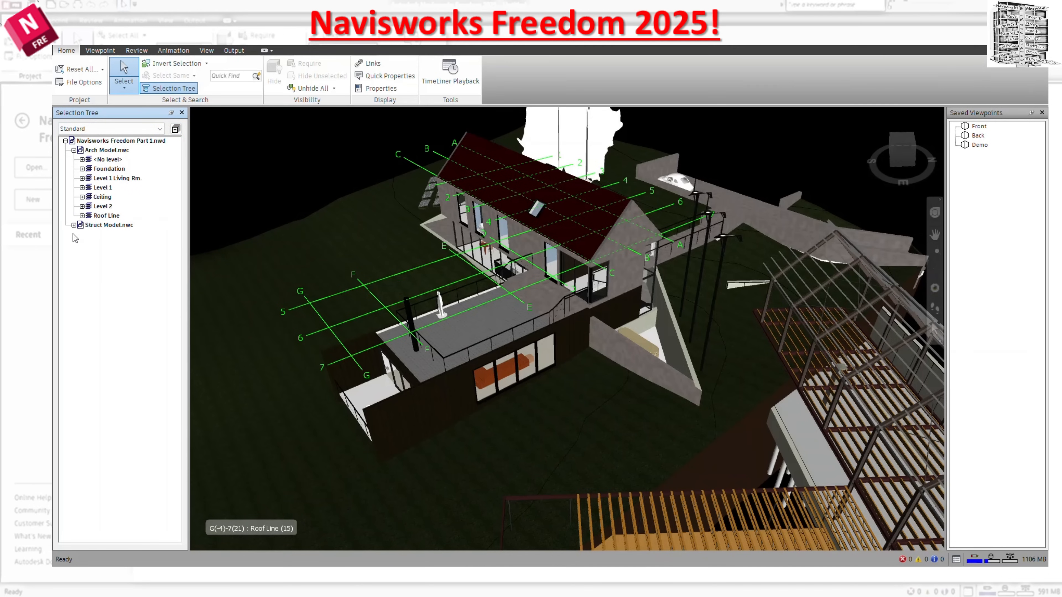
left_click(73, 225)
left_click(176, 129)
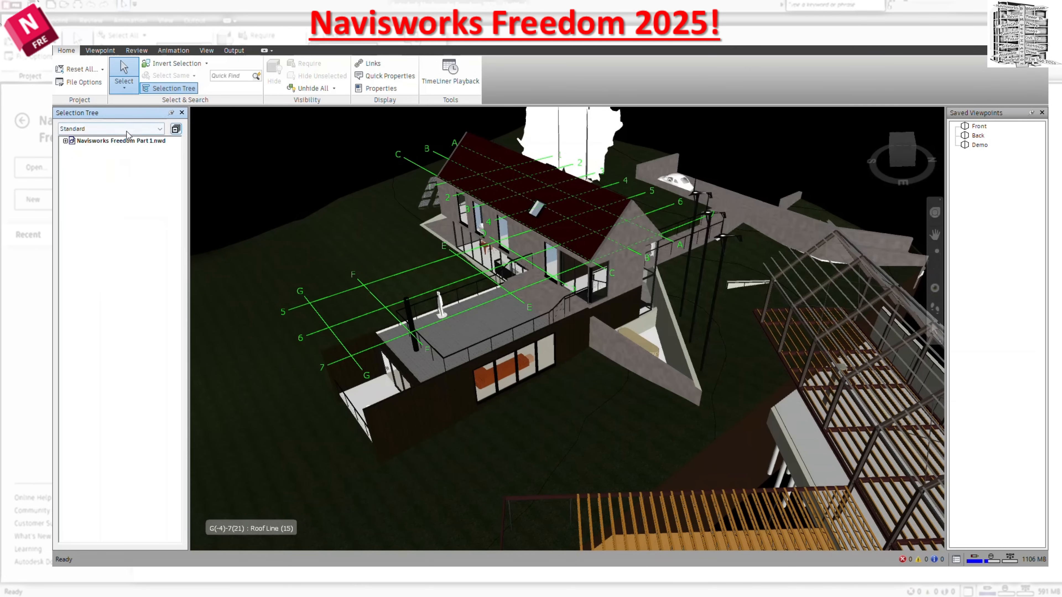
View the Arch Model.nwc levels in the Selection Tree's Compact listing and return to the Standard listing.
left_click(94, 129)
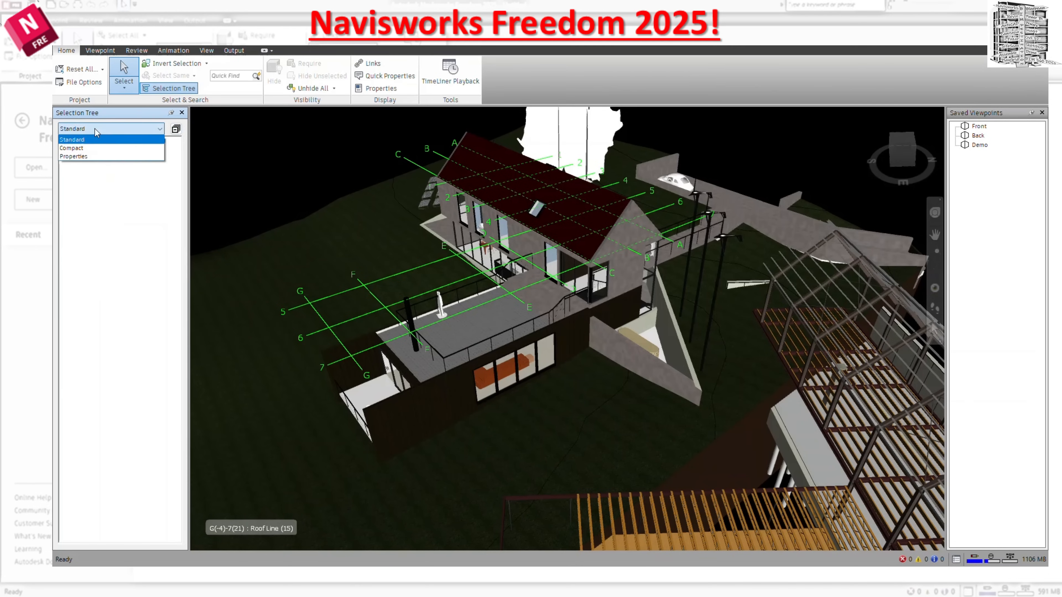
left_click(90, 148)
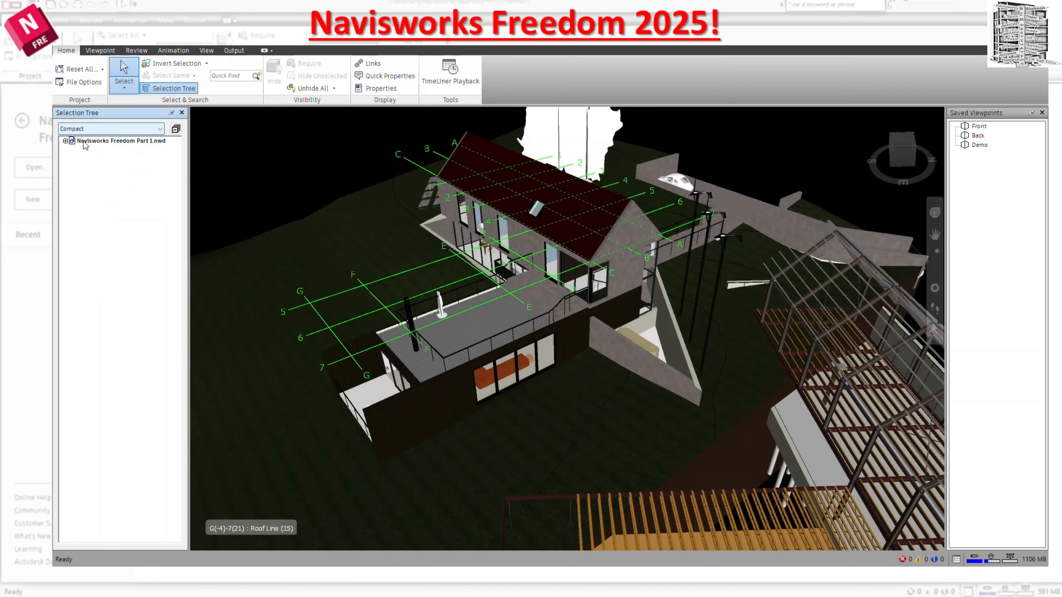
left_click(74, 150)
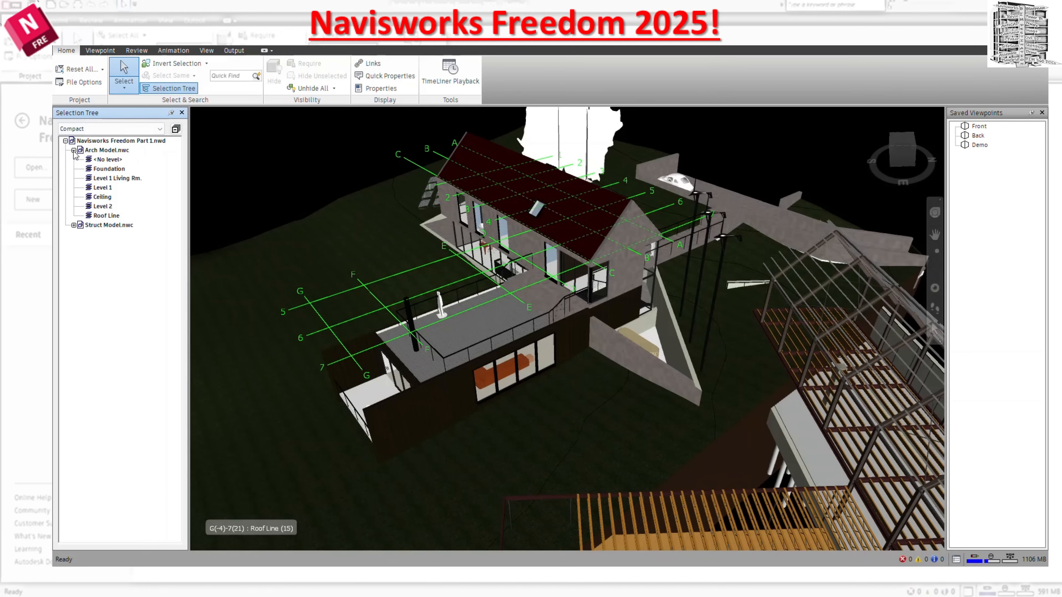
left_click(110, 129)
left_click(112, 140)
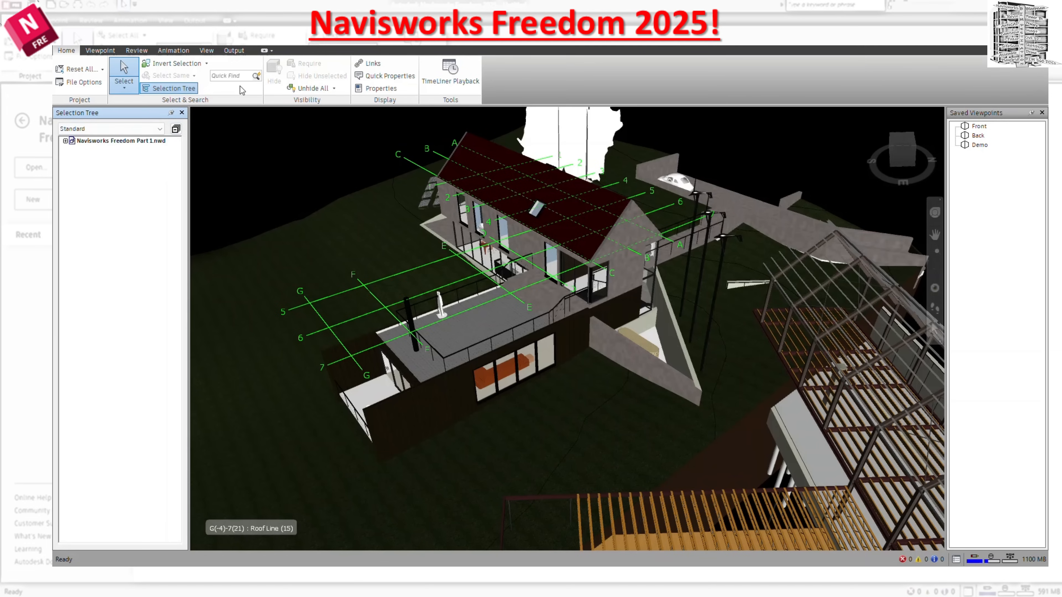
Leave the Quick Find search empty and select the terrain surface around the house in the model.
left_click(238, 76)
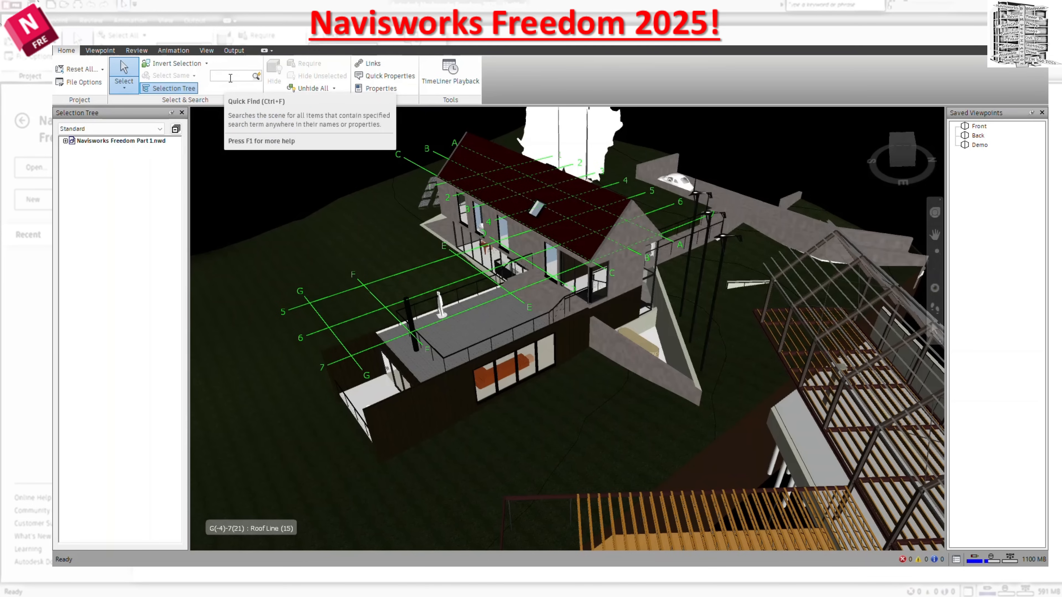
left_click(236, 91)
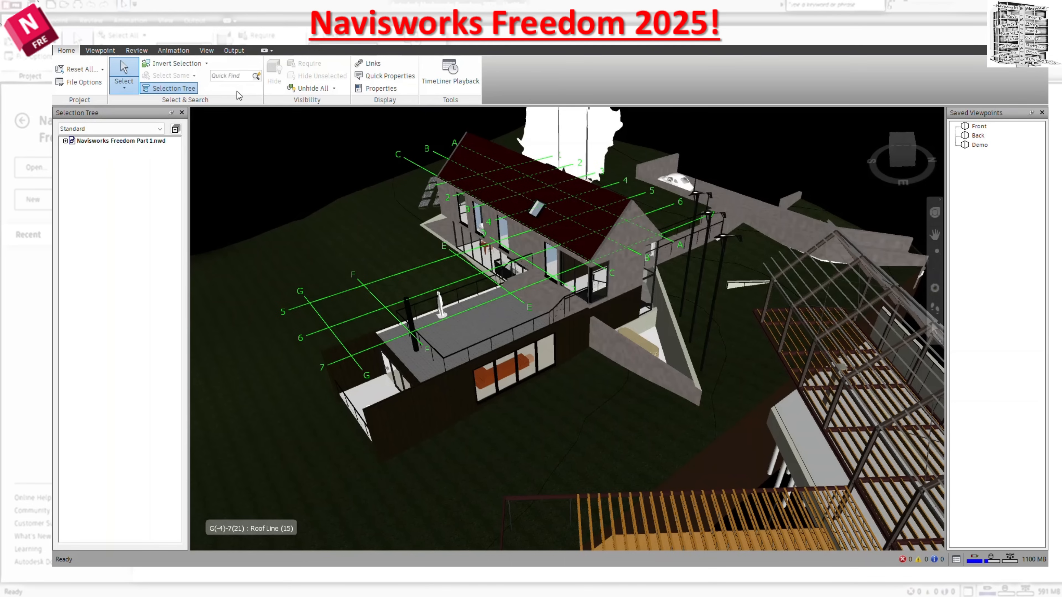
left_click(282, 236)
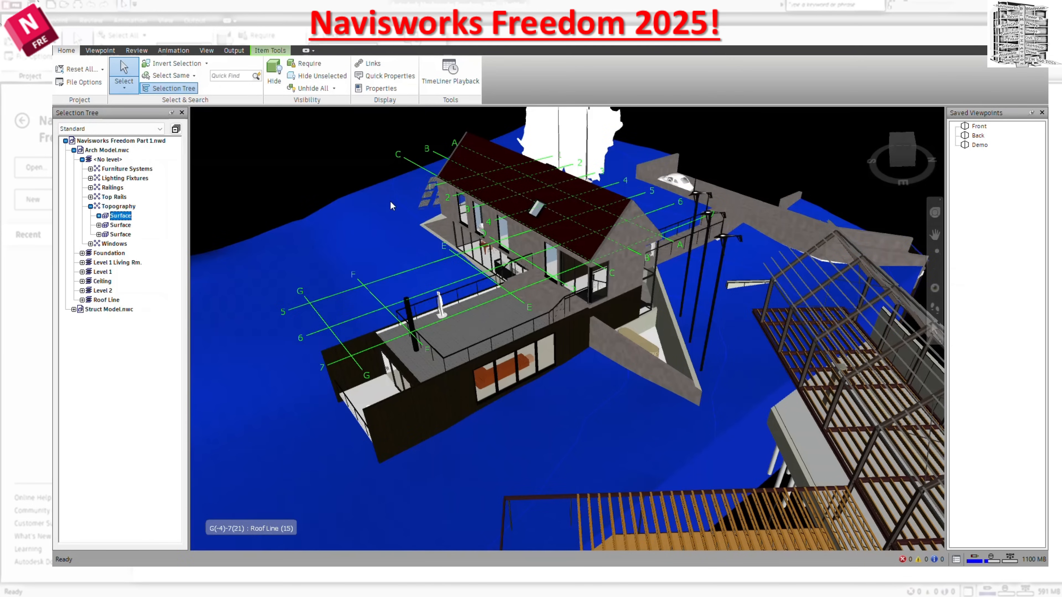
Select the long Level 2 SIP wall beneath the roof, mark it as Required and remove the Required setting again.
key("Escape")
left_click(526, 237)
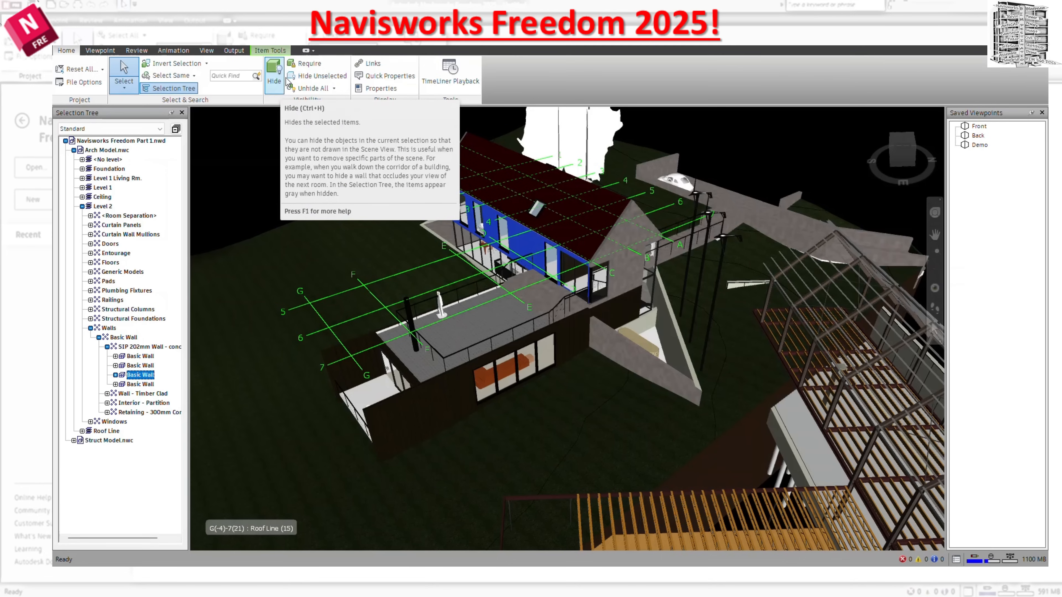
left_click(311, 65)
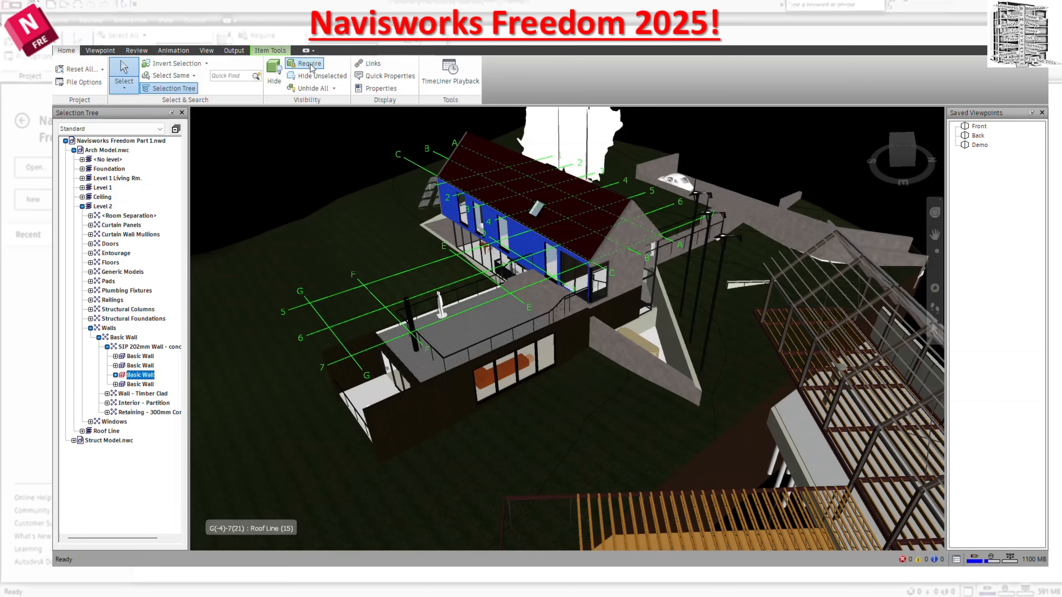
right_click(122, 378)
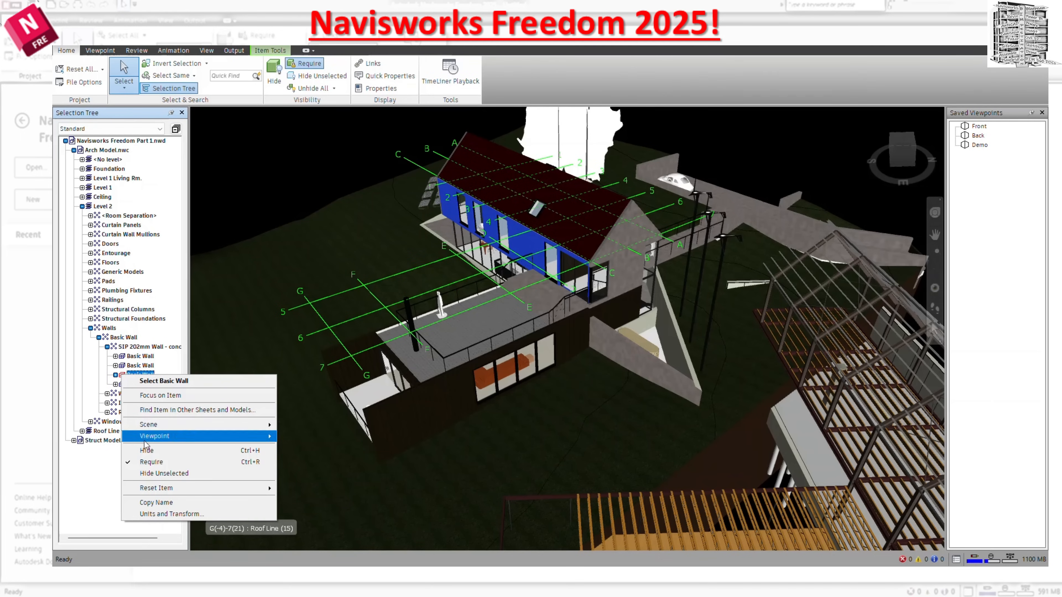
left_click(149, 461)
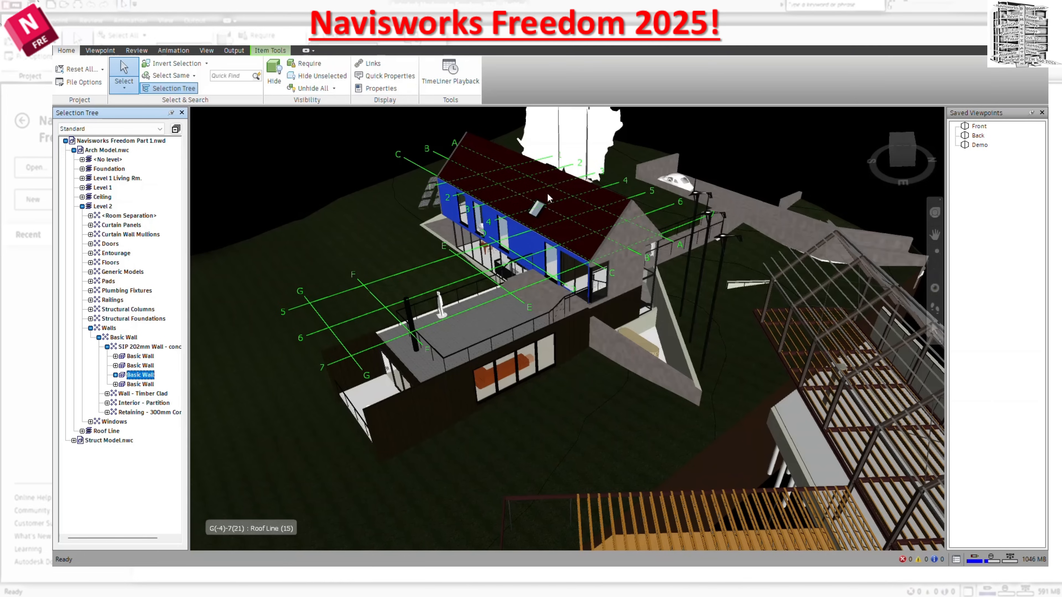
Select the metal panel roof, hide all unselected items and undo the hiding.
left_click(551, 233)
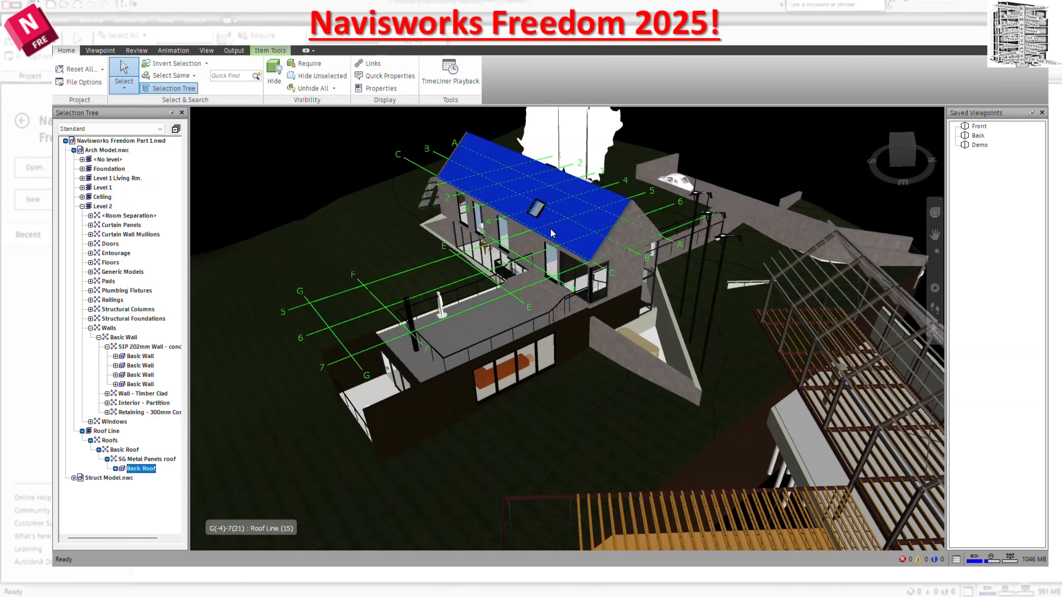
left_click(311, 80)
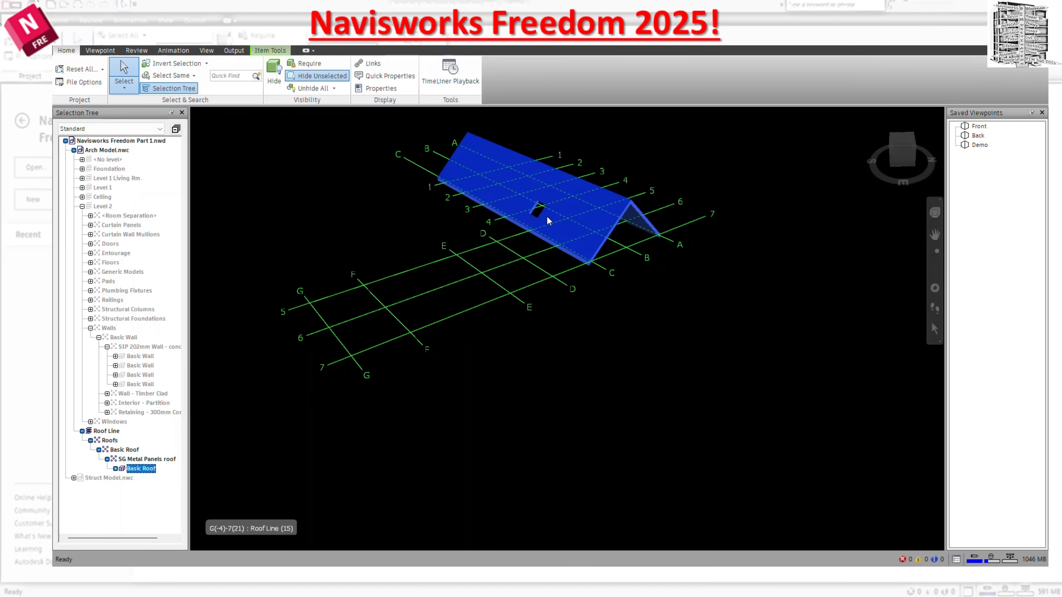
key("ctrl+z")
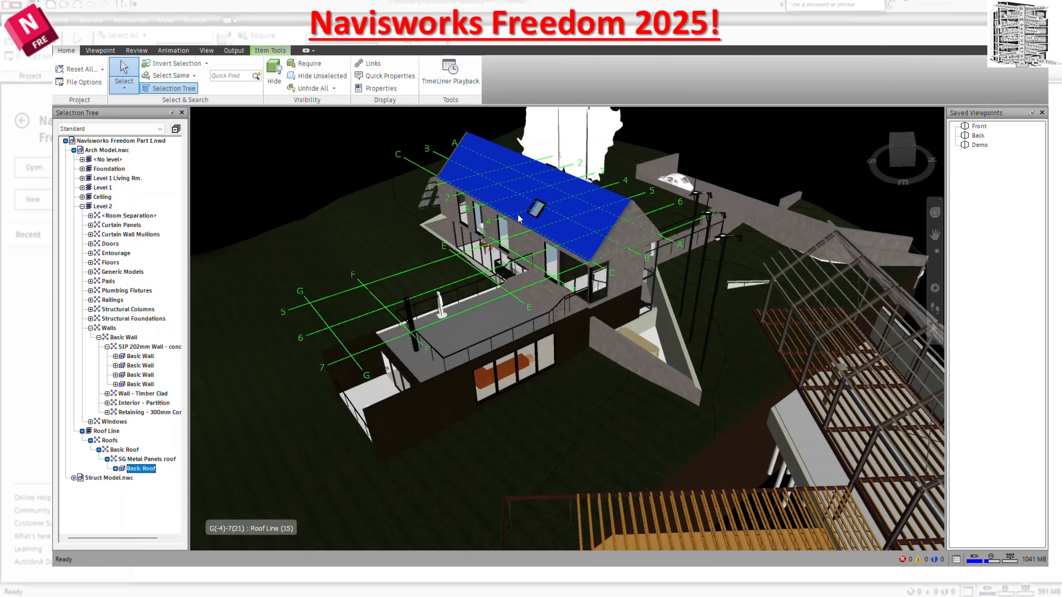
Hide the Level 2 SIP wall together with the precast stair slab in front of it, and unhide all items again.
left_click(518, 267)
left_click(527, 282)
left_click(527, 251, "ctrl")
right_click(528, 250)
left_click(576, 314)
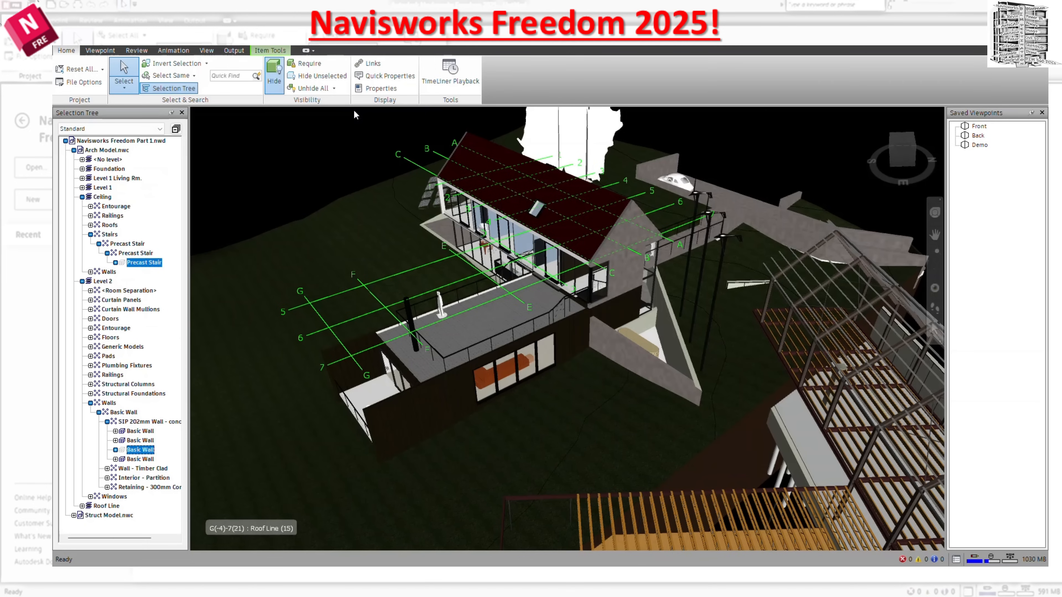
left_click(331, 89)
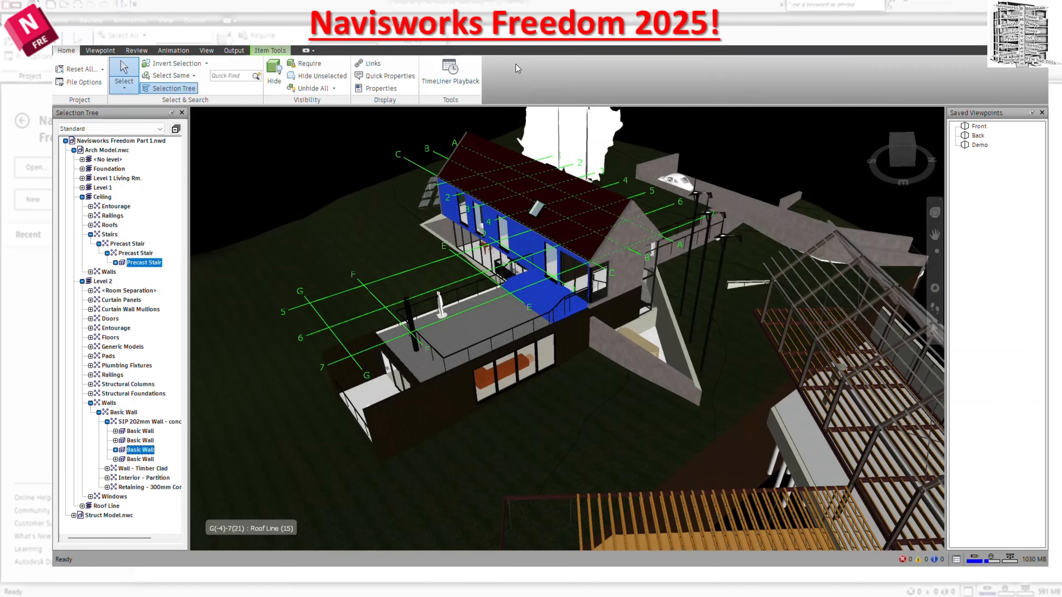
Show the link markers on the model and hide them again, and turn on Quick Properties for model items.
left_click(381, 66)
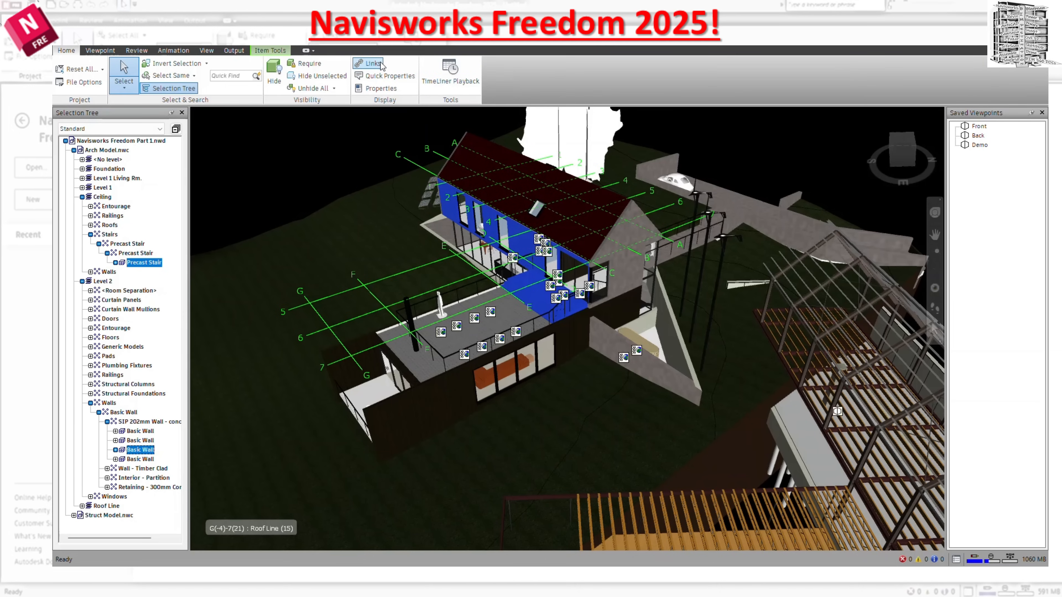
left_click(381, 65)
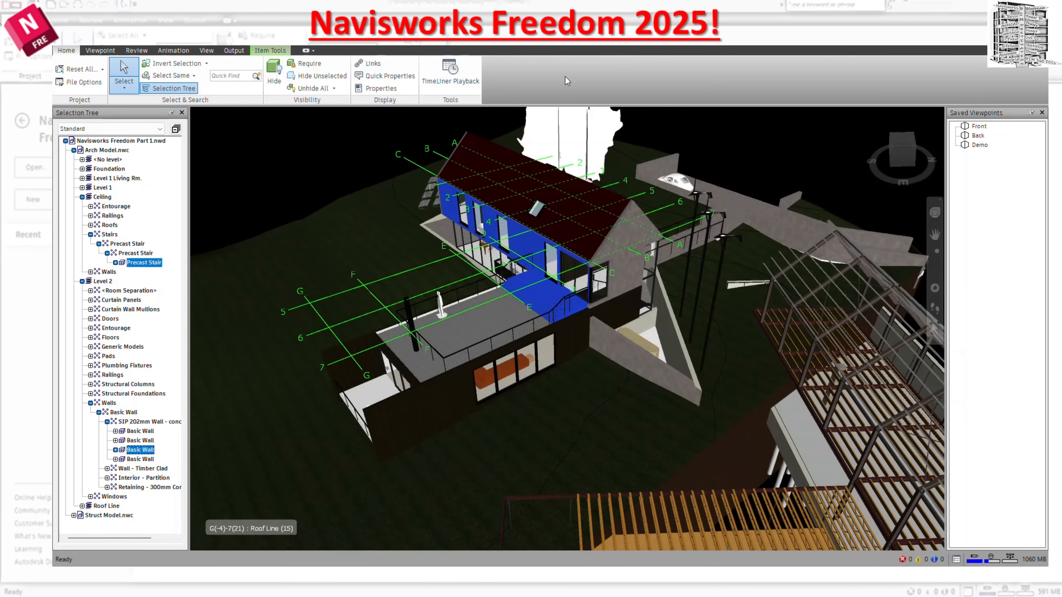
left_click(404, 78)
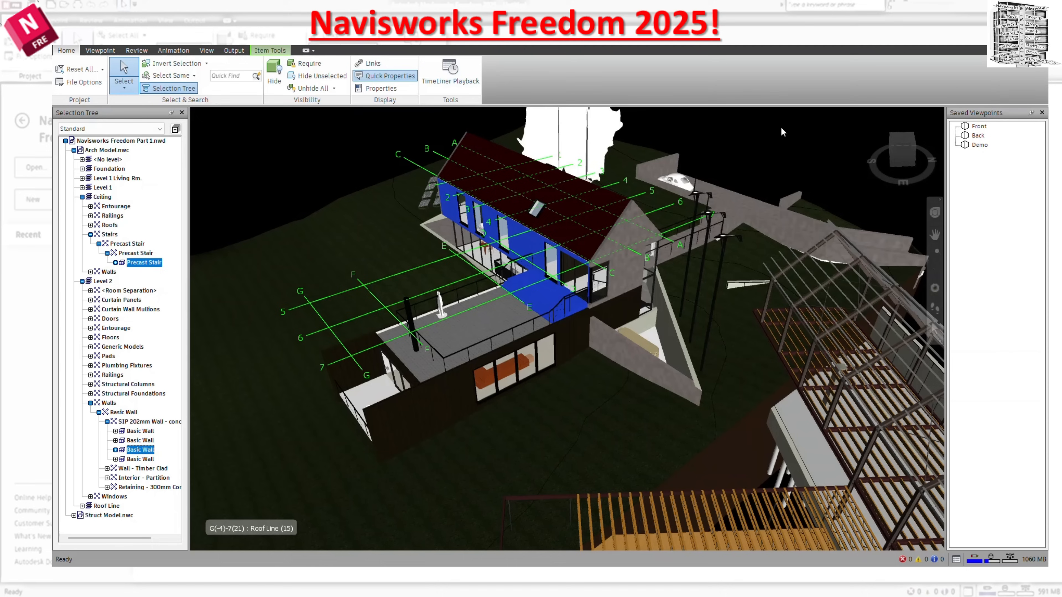
mouse_move(778, 229)
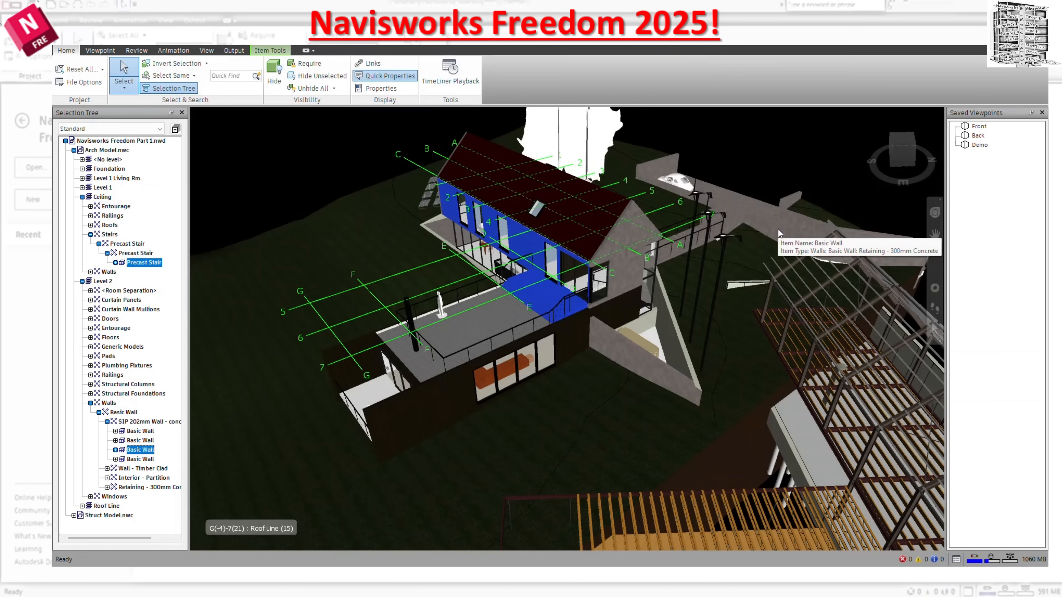
mouse_move(639, 231)
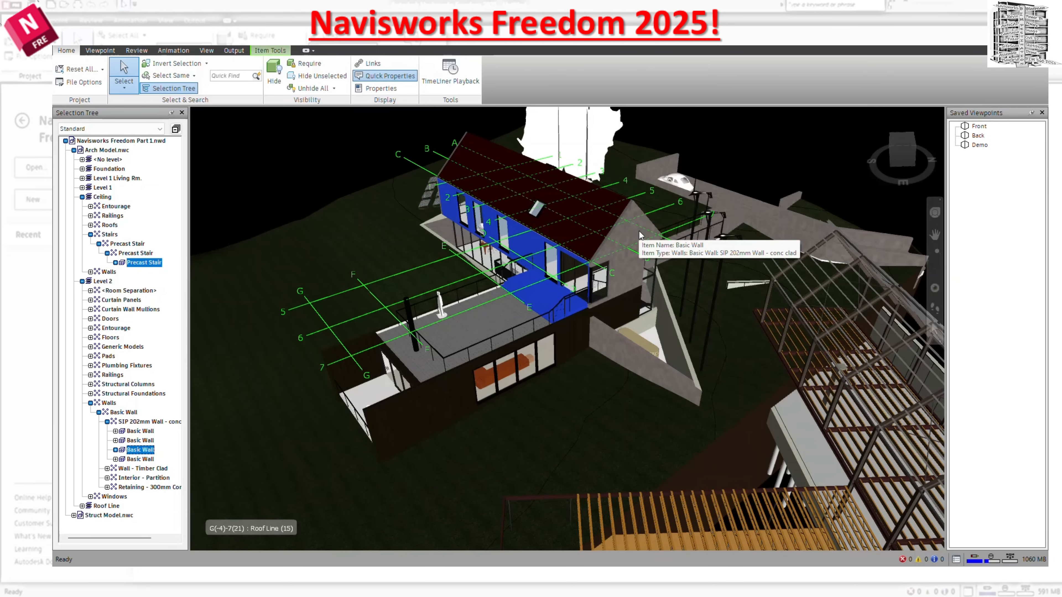
Show the Properties window, auto-hide Saved Viewpoints and widen the Properties window to fit its full contents.
left_click(388, 89)
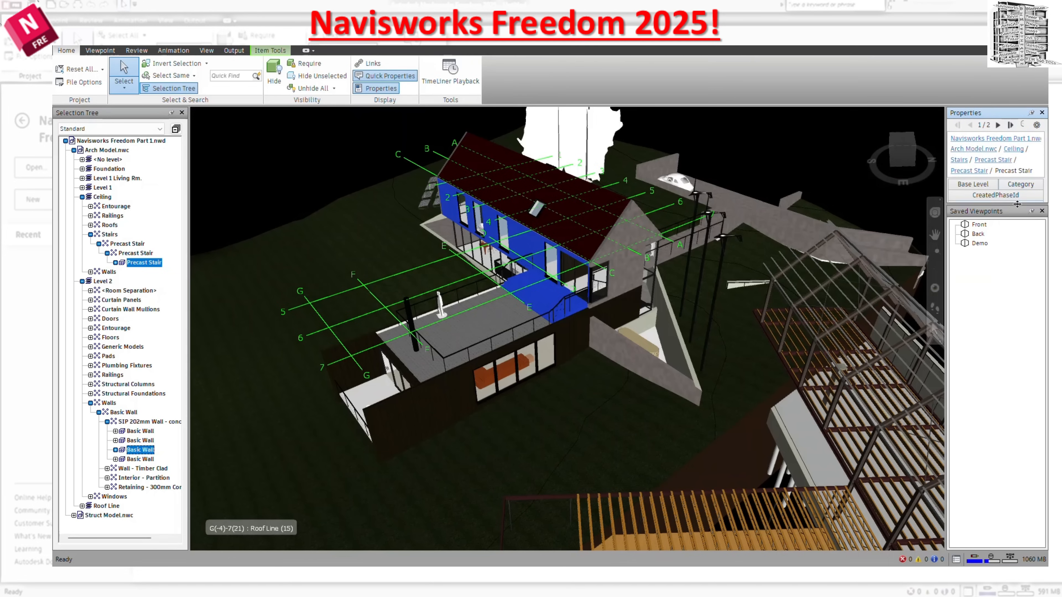
left_click(1031, 211)
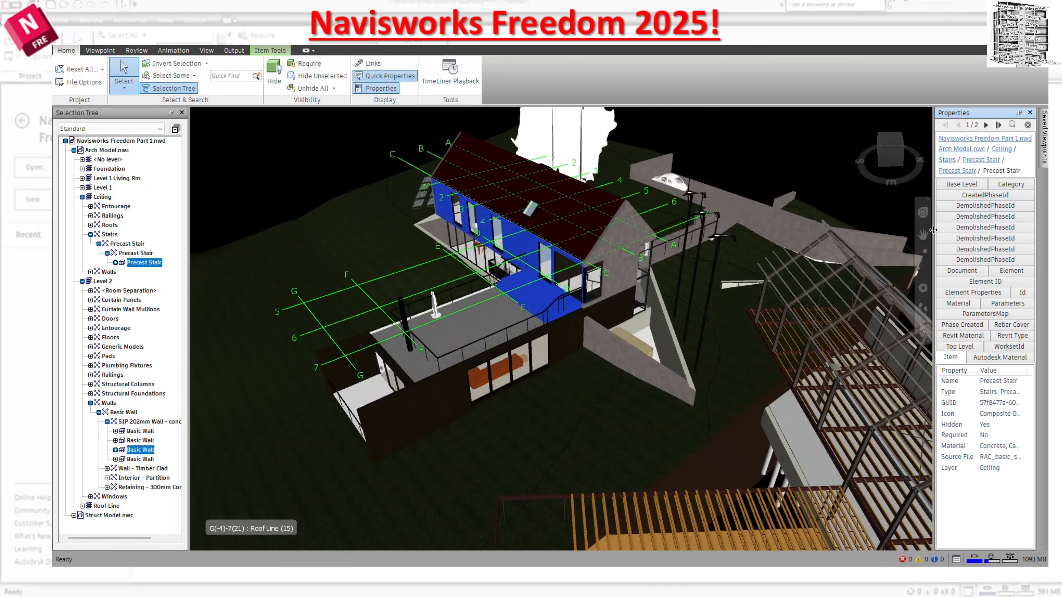
left_click_drag(932, 229, 813, 232)
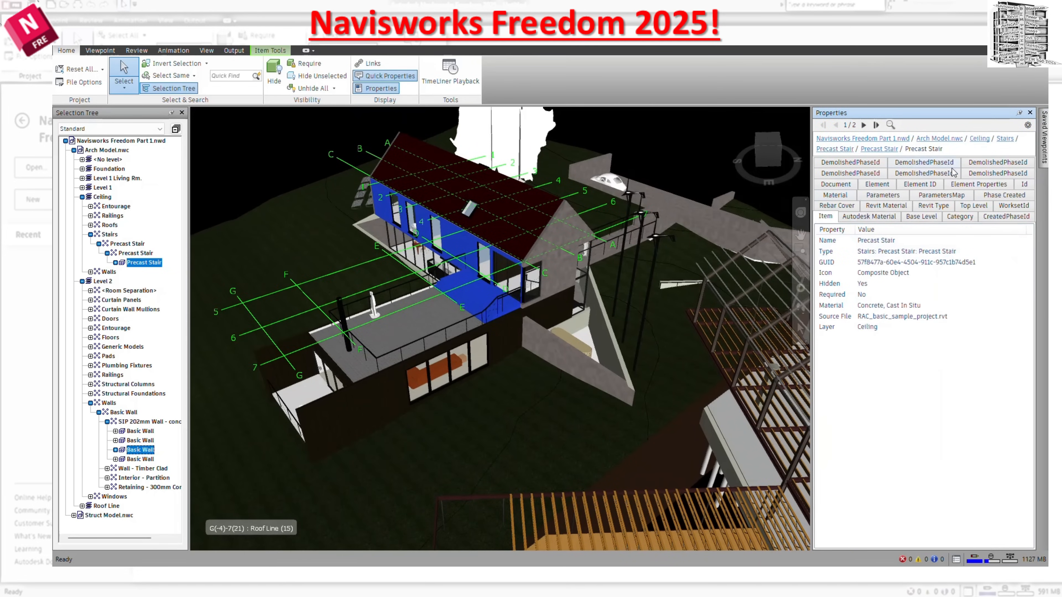
View the Element Properties and CreatedPhaseId data of the selected precast stair.
left_click(907, 175)
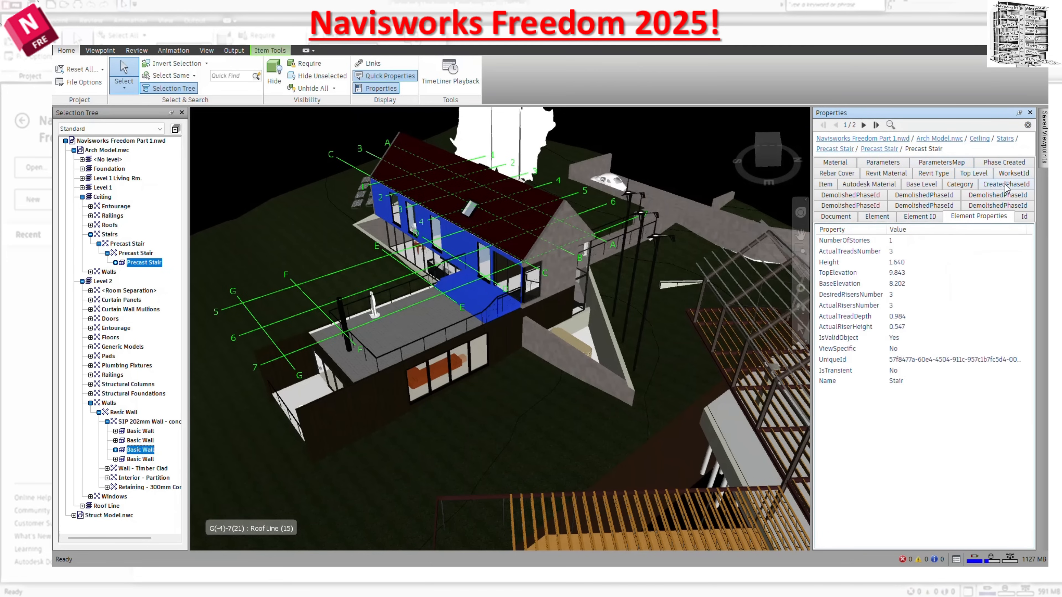
left_click(1006, 192)
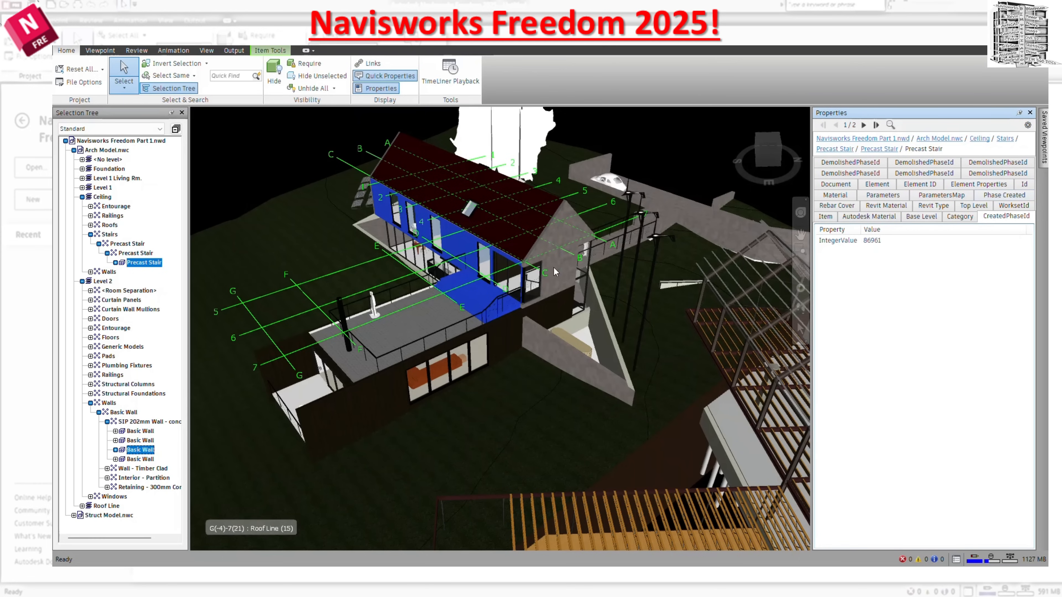
Select the 300mm concrete foundation wall beside the house and examine its DemolishedPhaseId and Element properties.
left_click(560, 362)
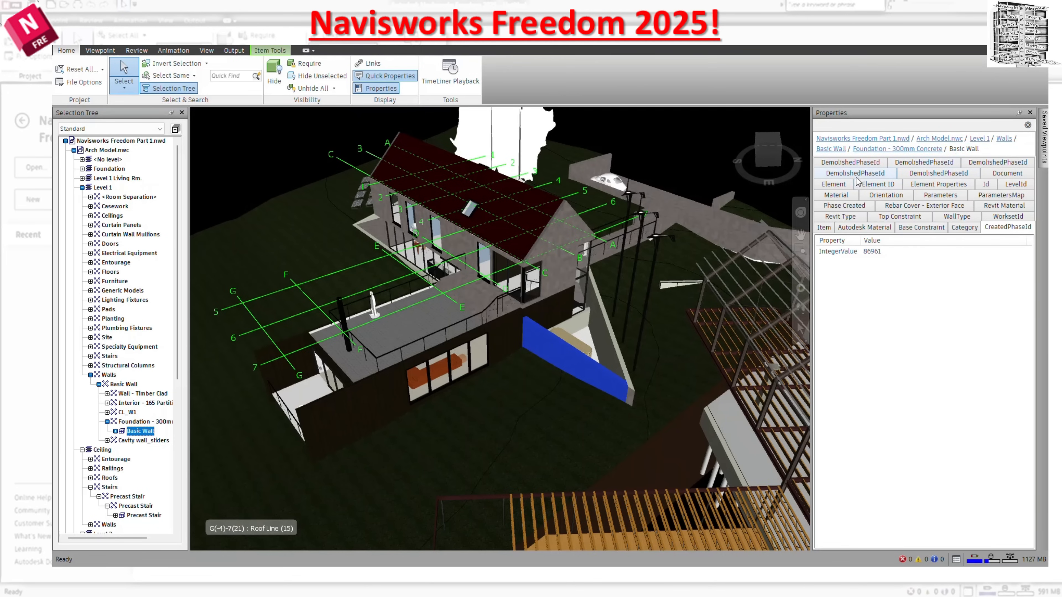
left_click(873, 166)
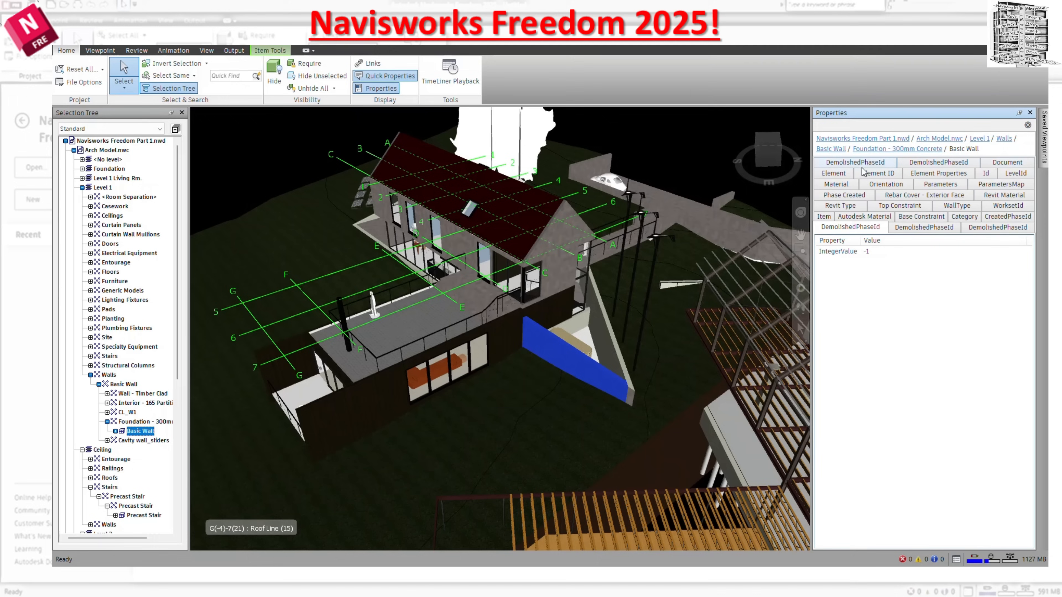
left_click(837, 173)
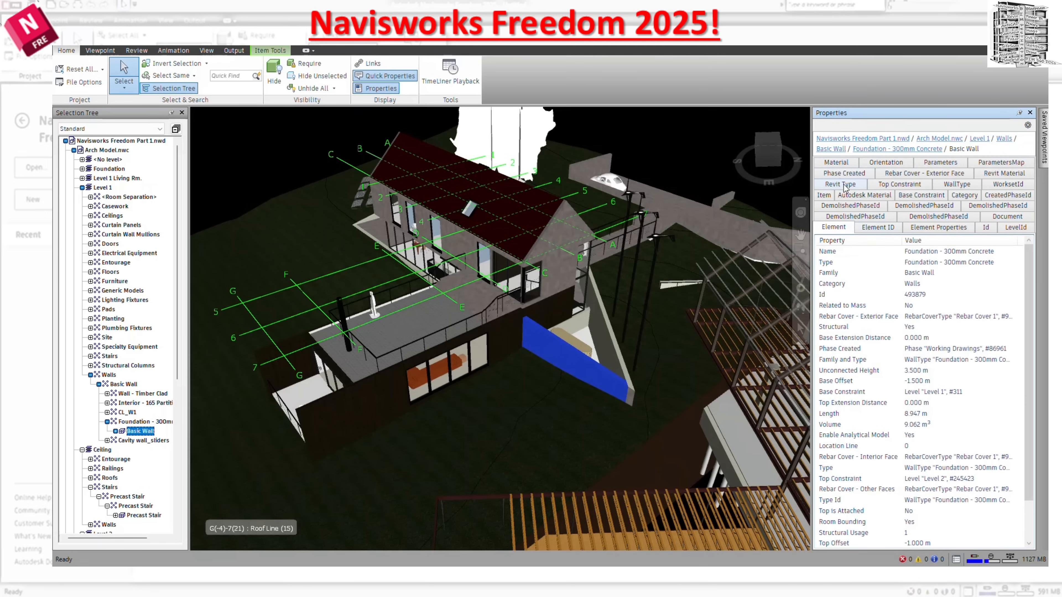
scroll(884, 384, "down", 1)
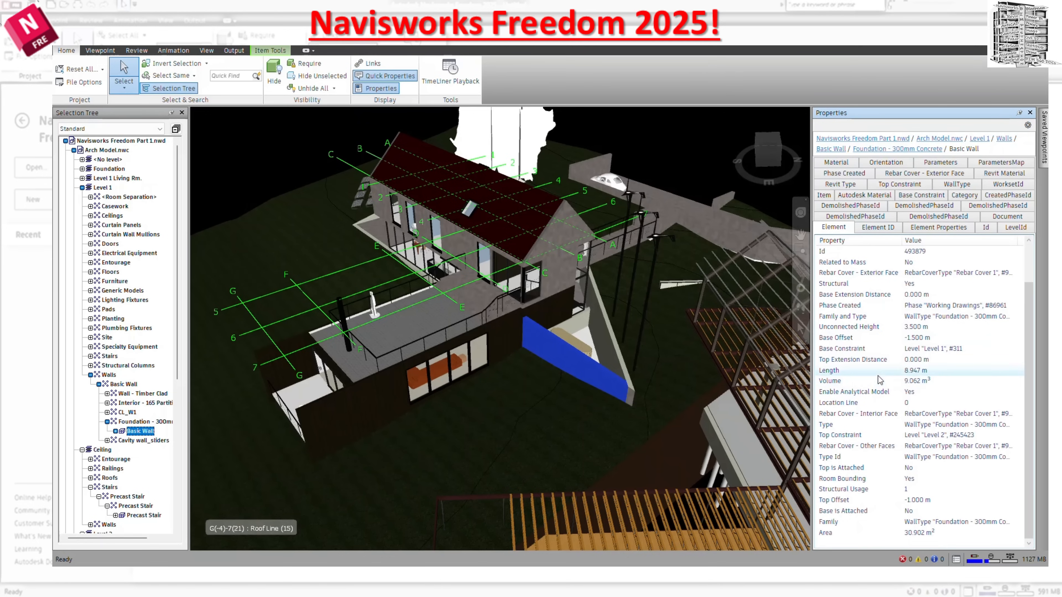
scroll(898, 339, "up", 1)
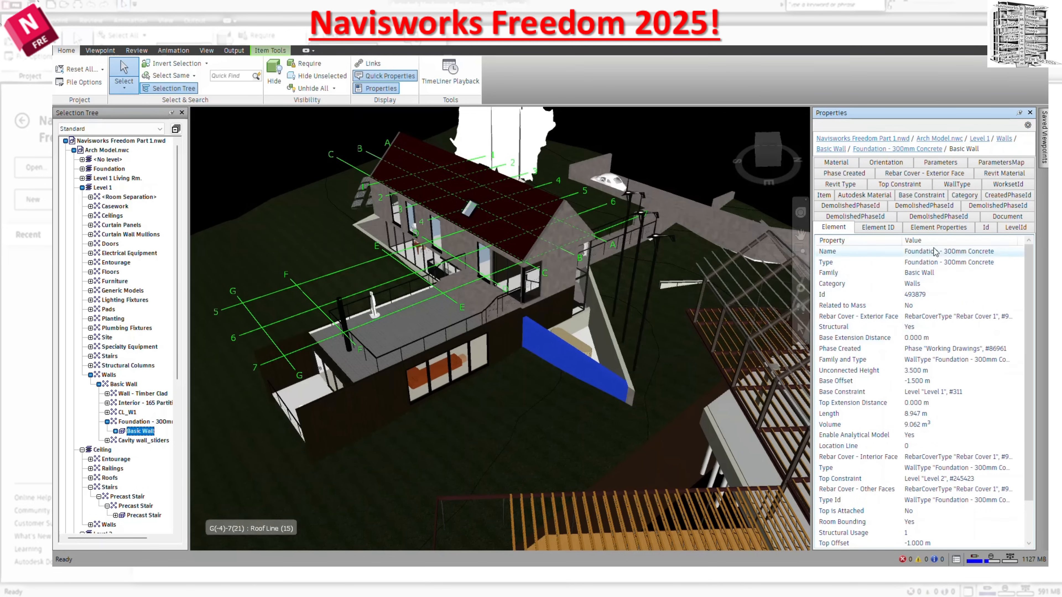
scroll(922, 352, "down", 1)
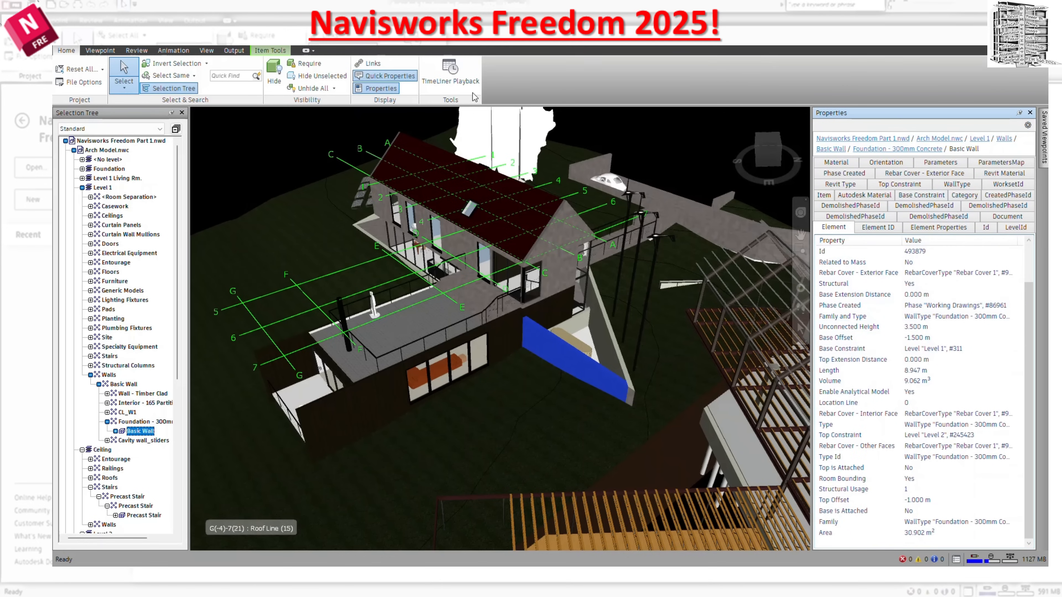
Toggle the Properties window off and on, leaving it hidden with Quick Properties still active.
left_click(381, 89)
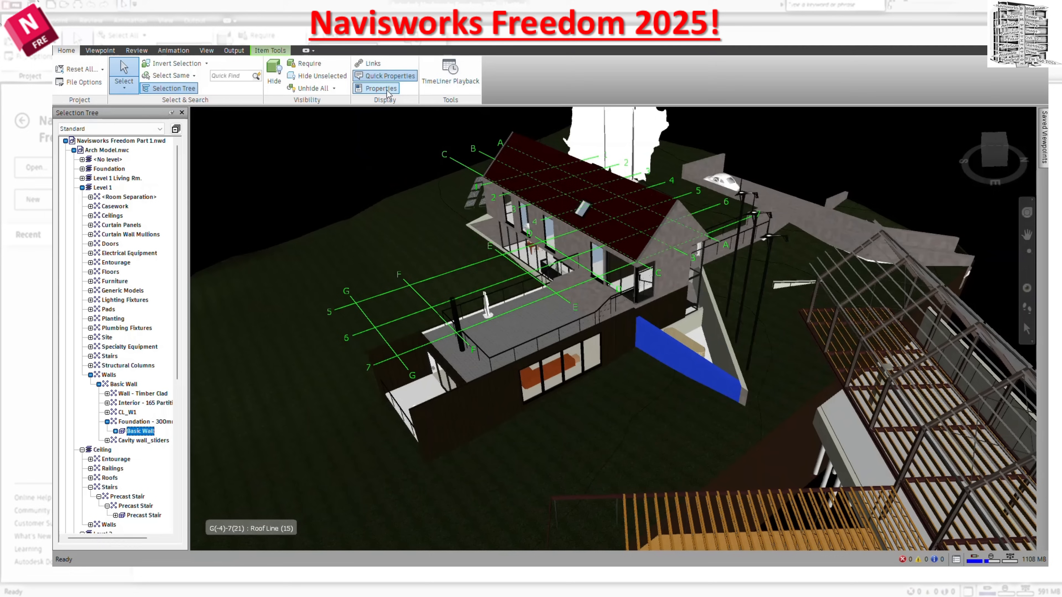
left_click(381, 88)
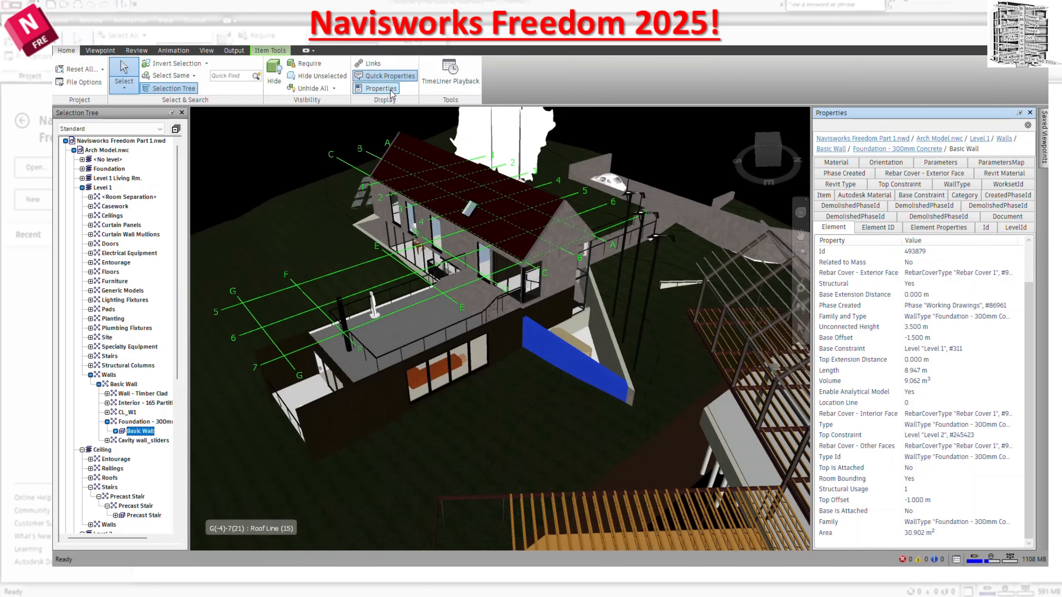
left_click(391, 90)
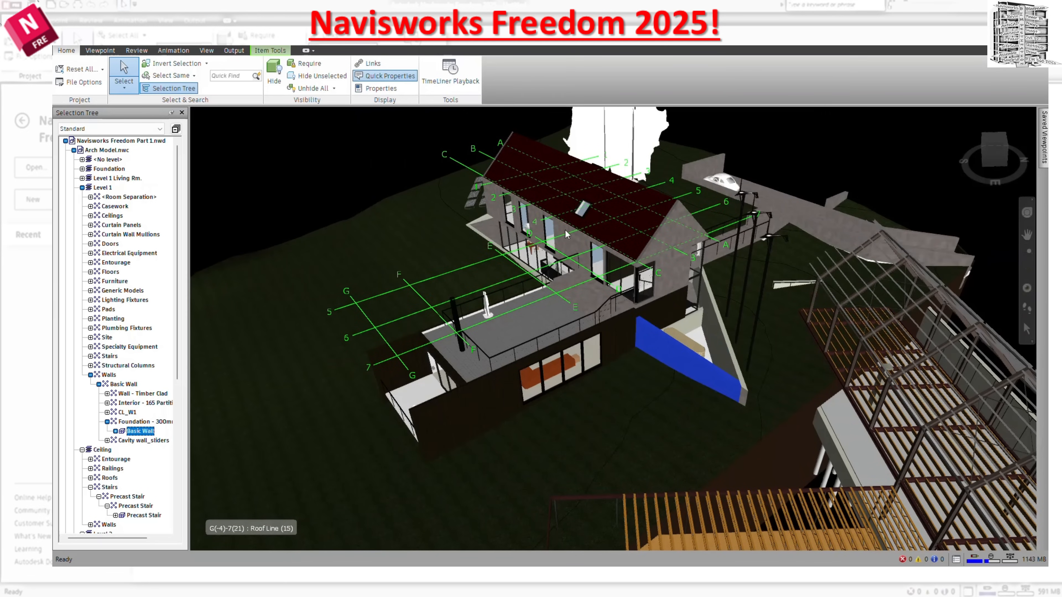
mouse_move(590, 293)
Open the Options Editor, enlarge it and show the Quick Properties Definitions page under Interface.
left_click(61, 38)
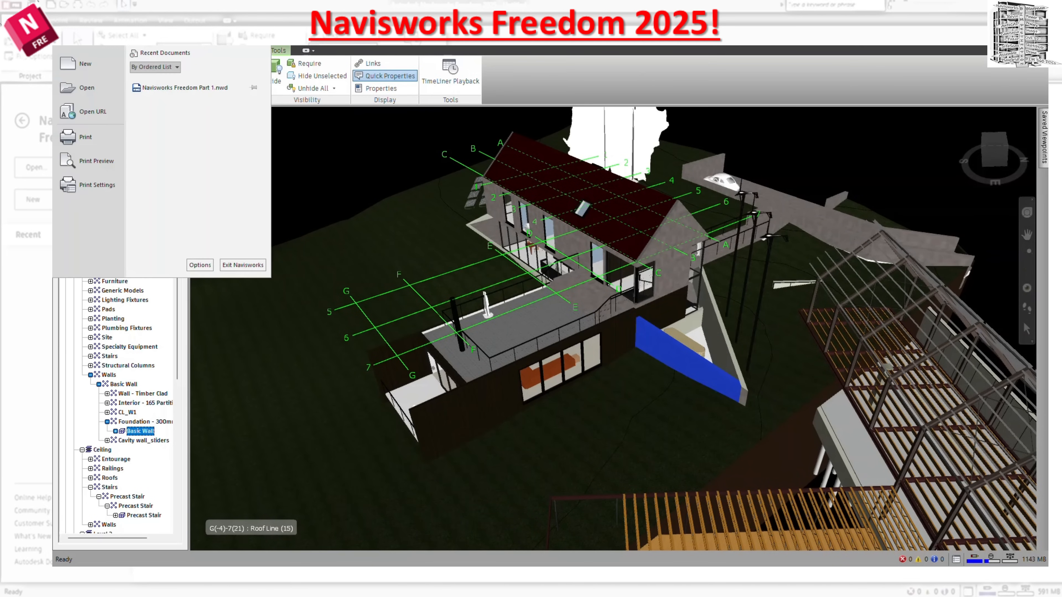
left_click(203, 265)
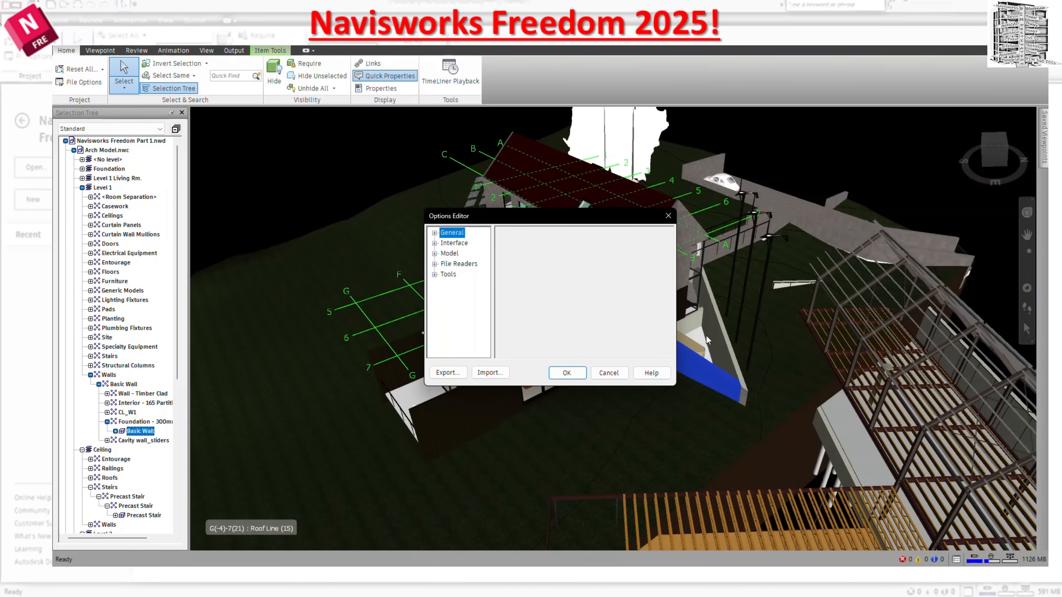
left_click_drag(678, 385, 811, 520)
left_click(435, 243)
left_click(469, 326)
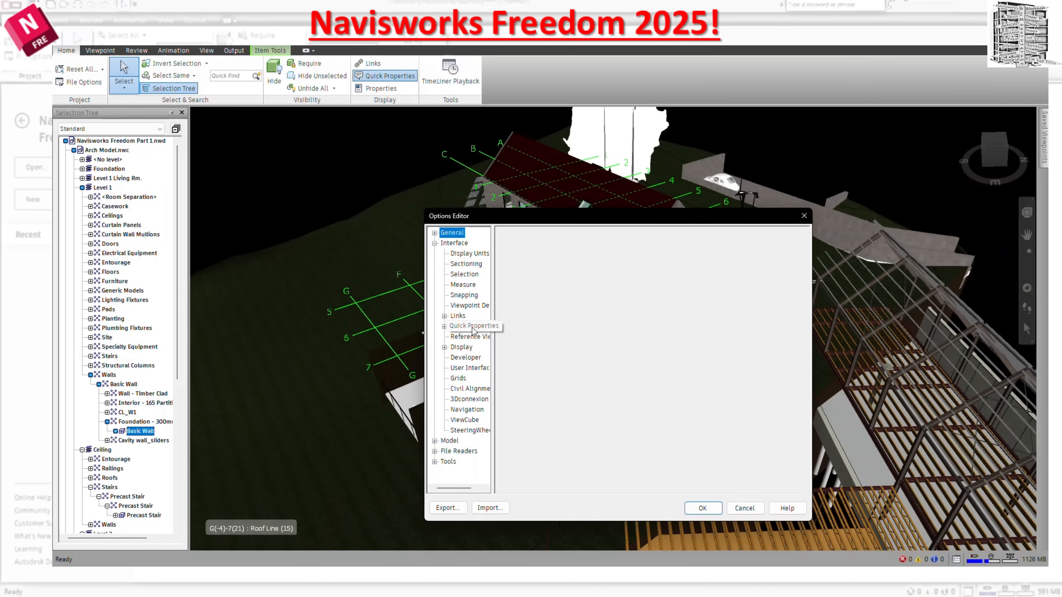
left_click(444, 326)
left_click(475, 336)
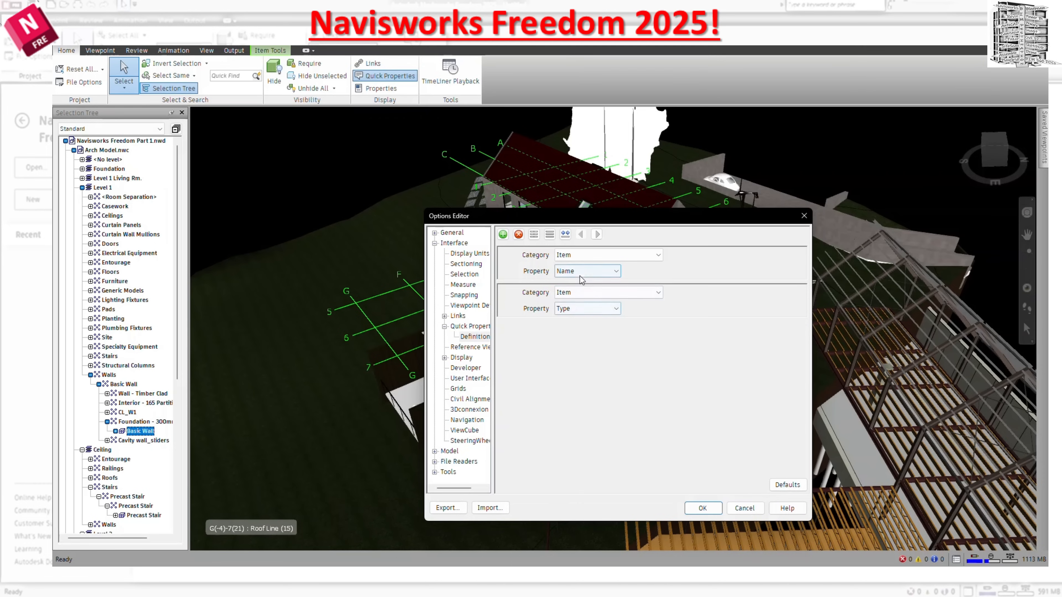
Add a third Quick Properties definition, set the second property to Type and the third to Material, and apply the options.
left_click(503, 234)
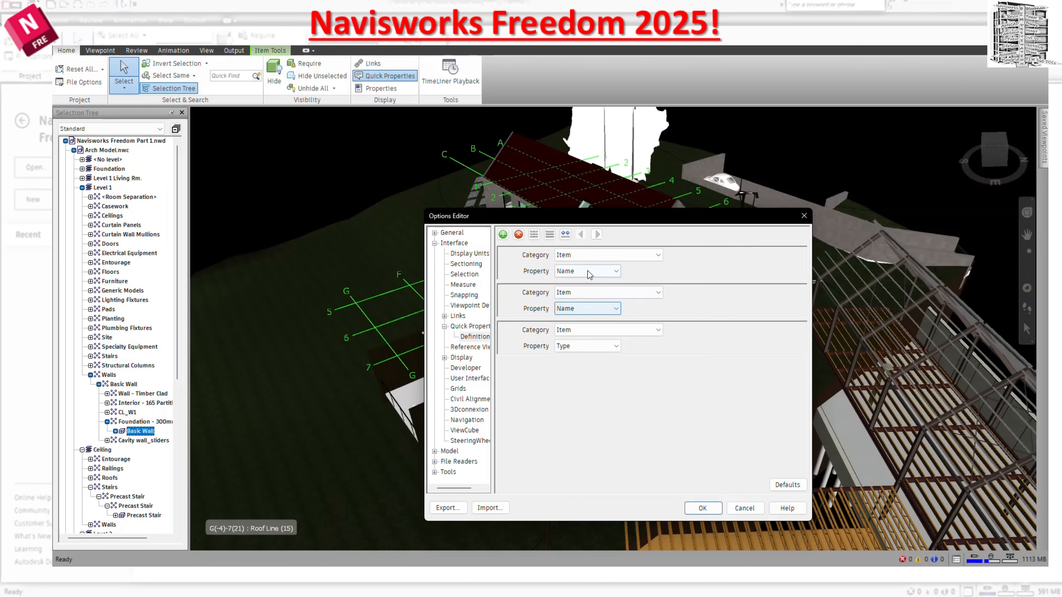
left_click(597, 308)
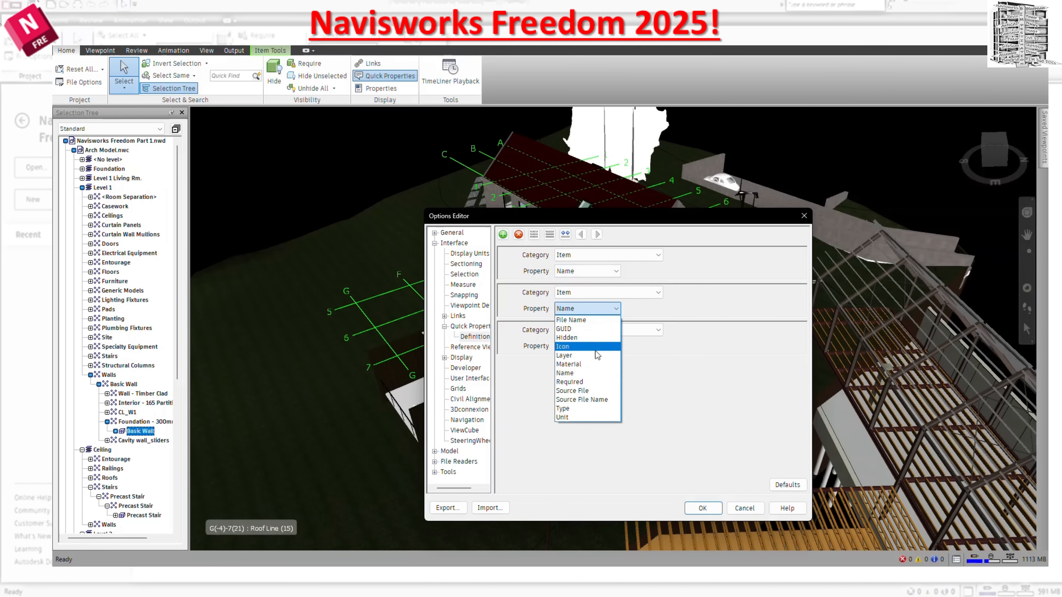
left_click(586, 408)
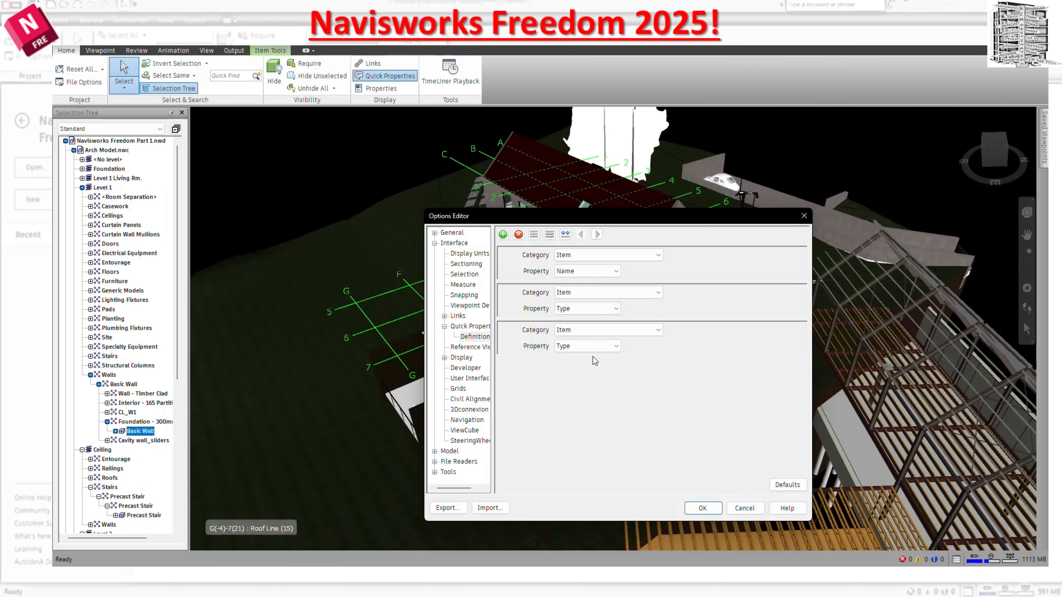
left_click(591, 346)
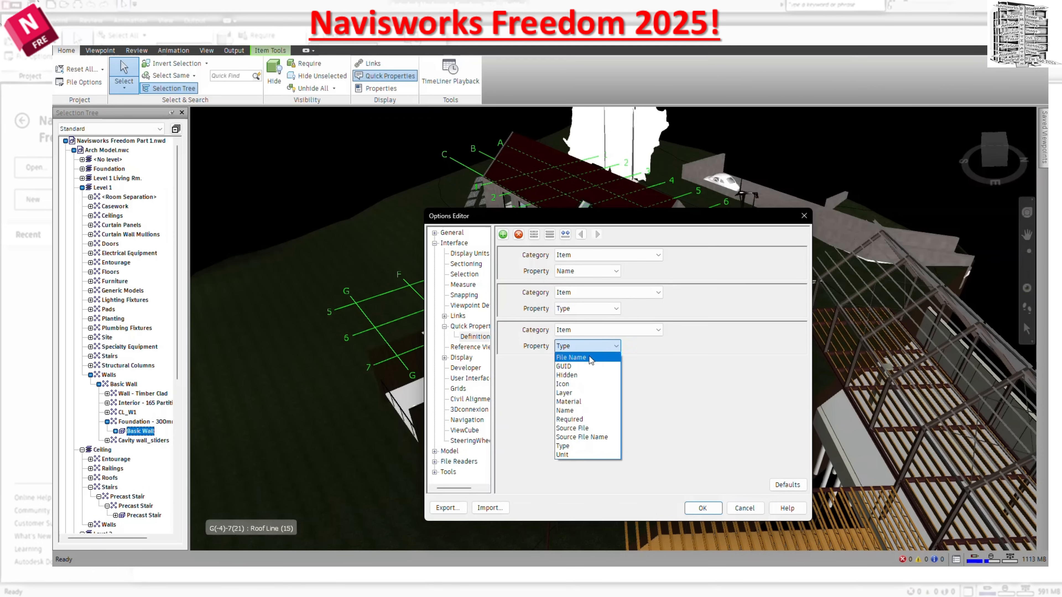
left_click(593, 401)
left_click(712, 507)
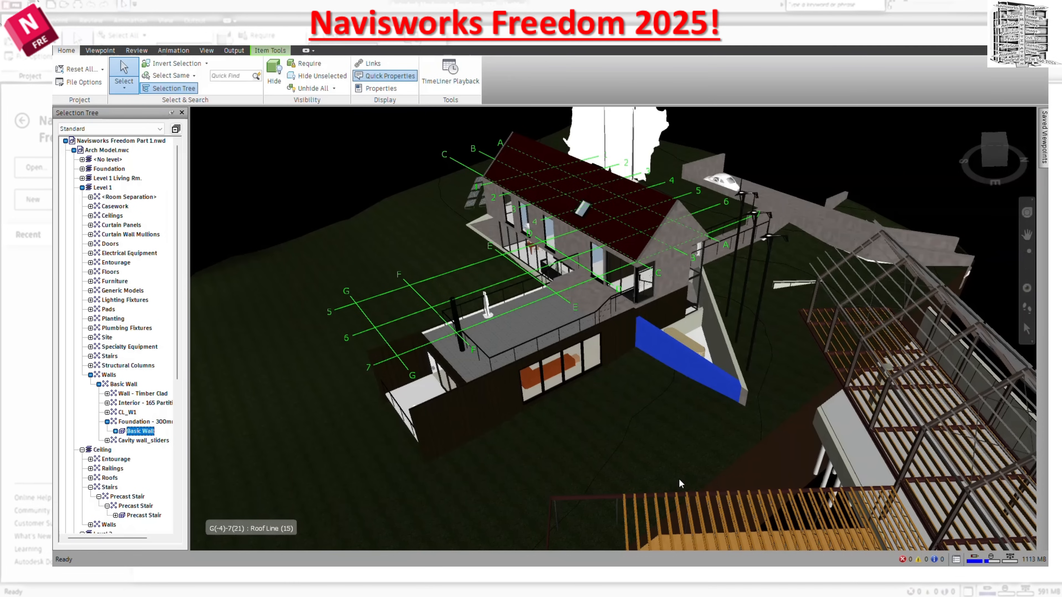
mouse_move(556, 318)
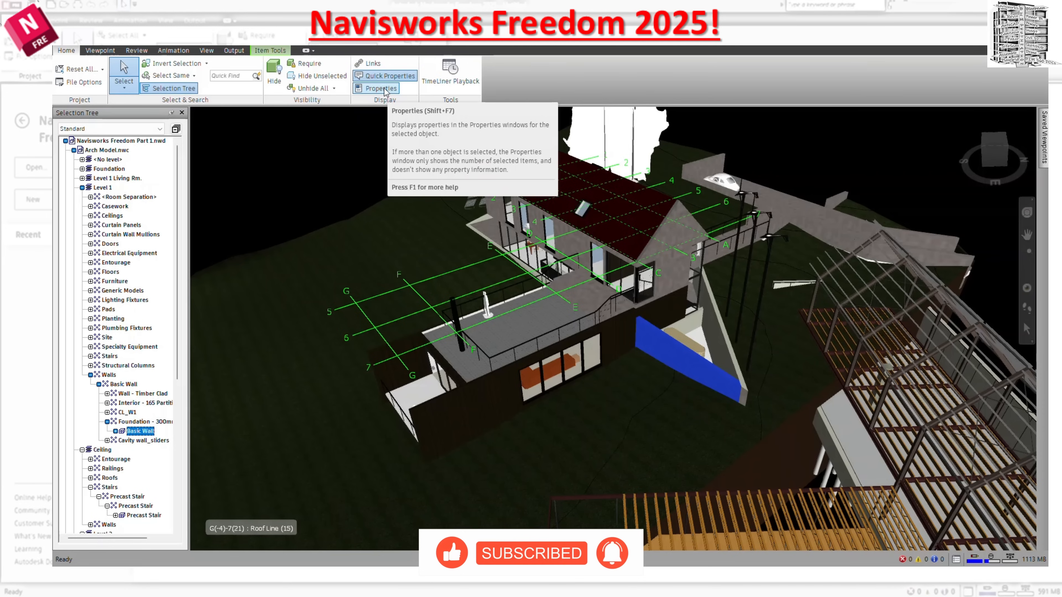
View the TimeLiner Playback window, close it, and clear the foundation wall selection.
left_click(475, 86)
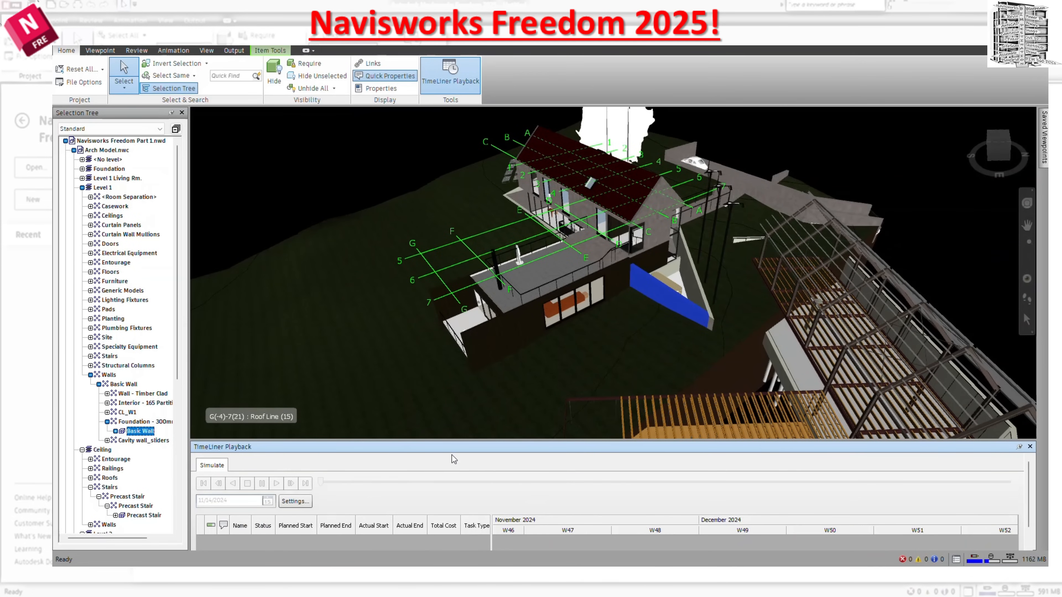
left_click(1030, 446)
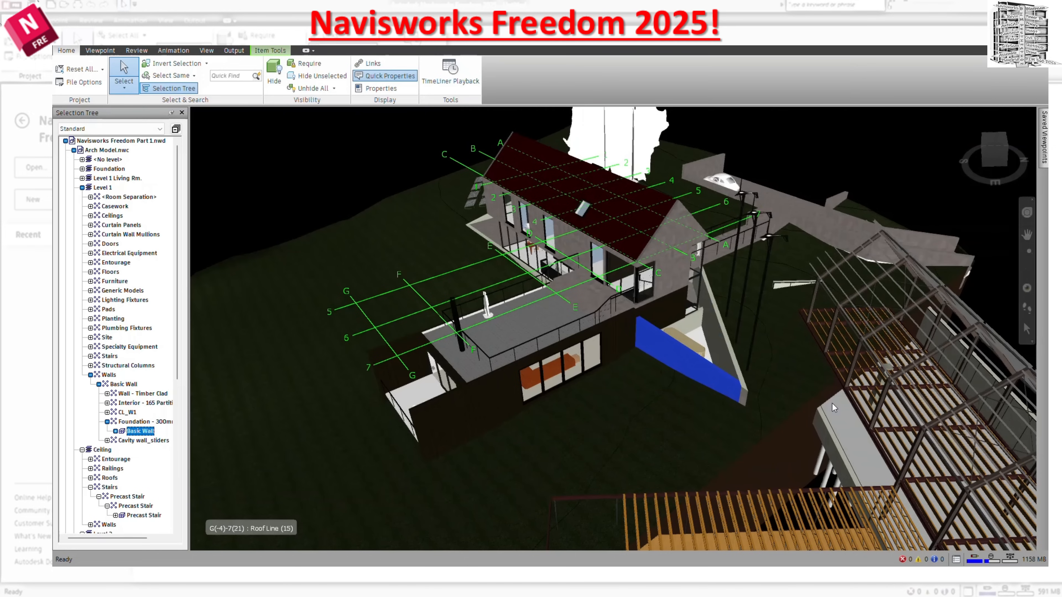
left_click(98, 53)
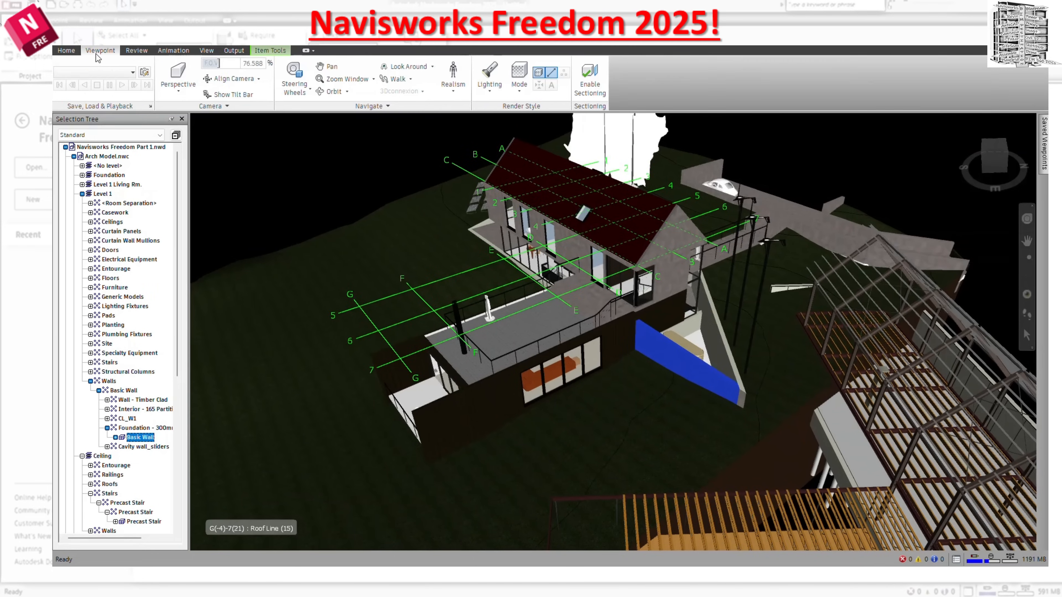
left_click(275, 192)
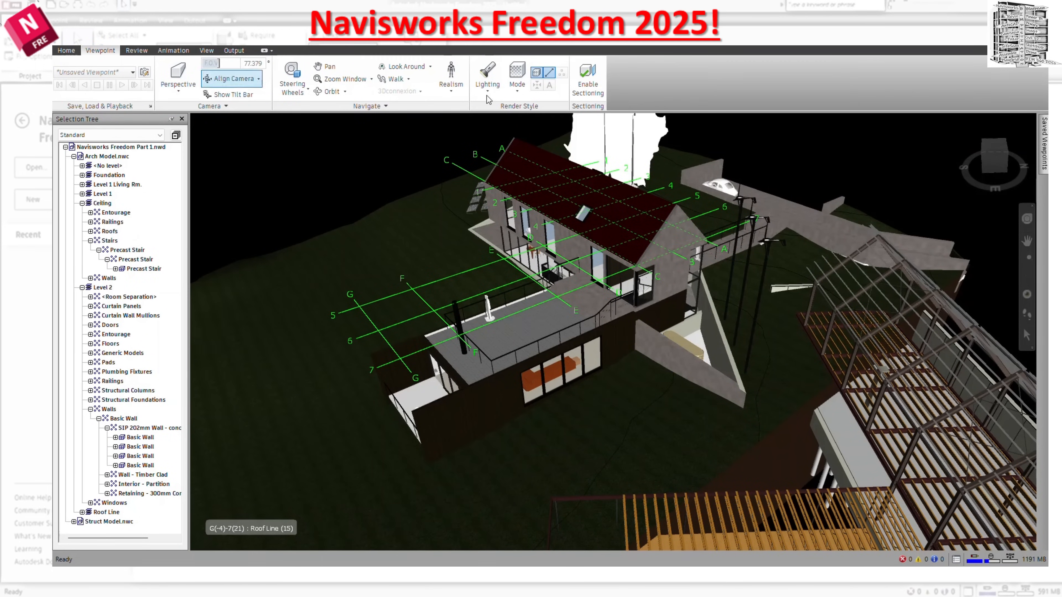
Keep the Saved Viewpoints window permanently open and go to the Back viewpoint.
mouse_move(1043, 161)
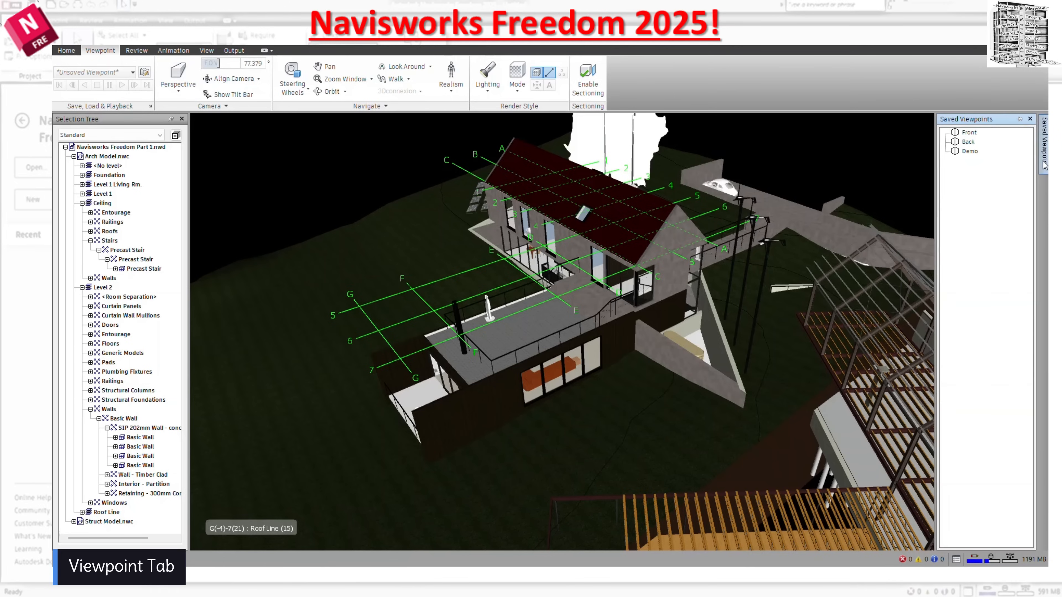
left_click(1020, 119)
left_click(856, 142)
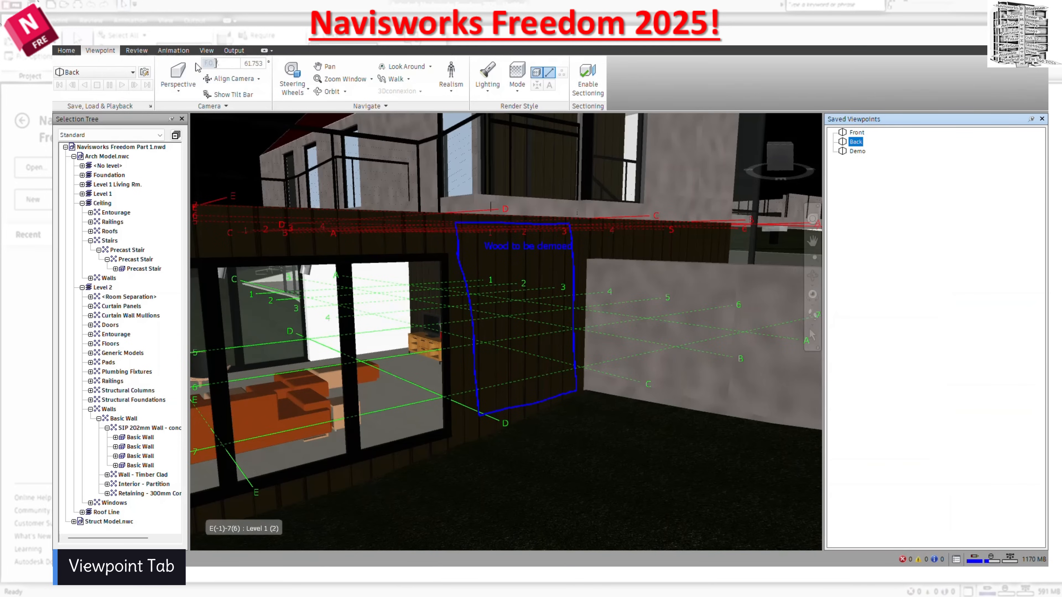
View the list of saved viewpoints and the options offered for the Back viewpoint.
left_click(132, 71)
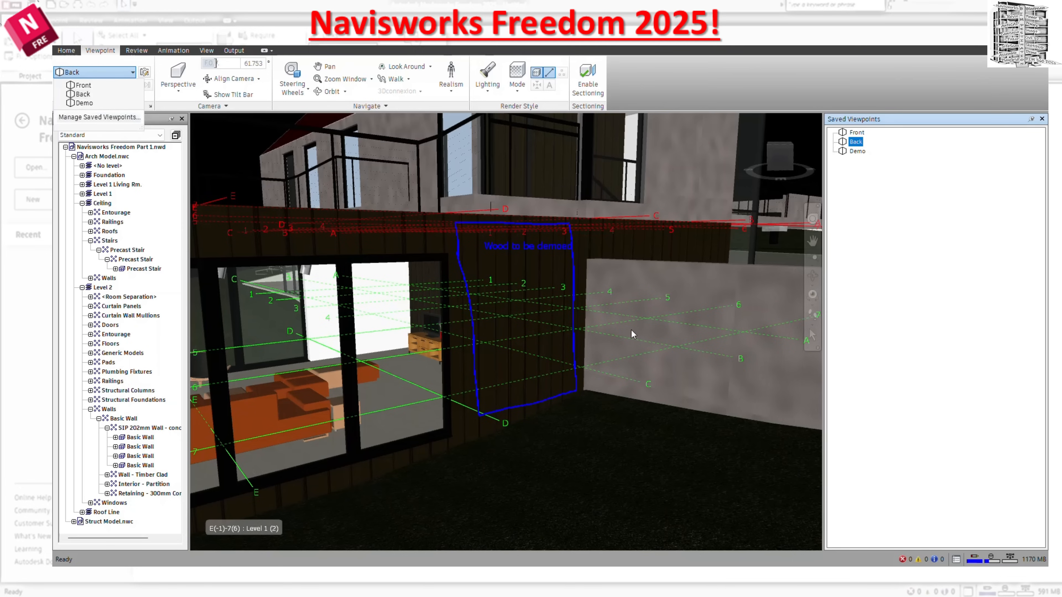
left_click(875, 216)
right_click(869, 197)
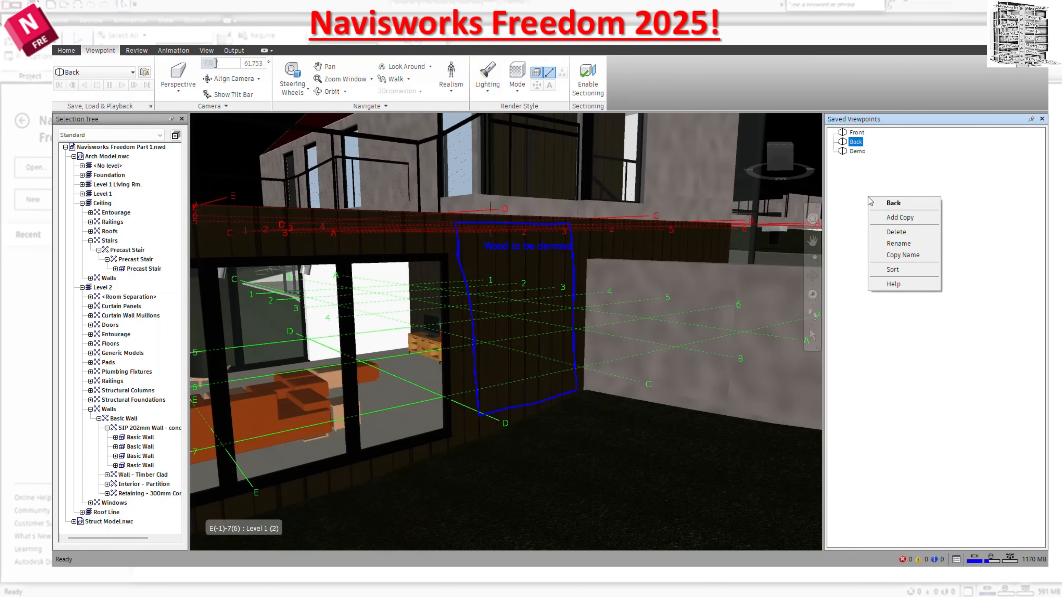
left_click(865, 232)
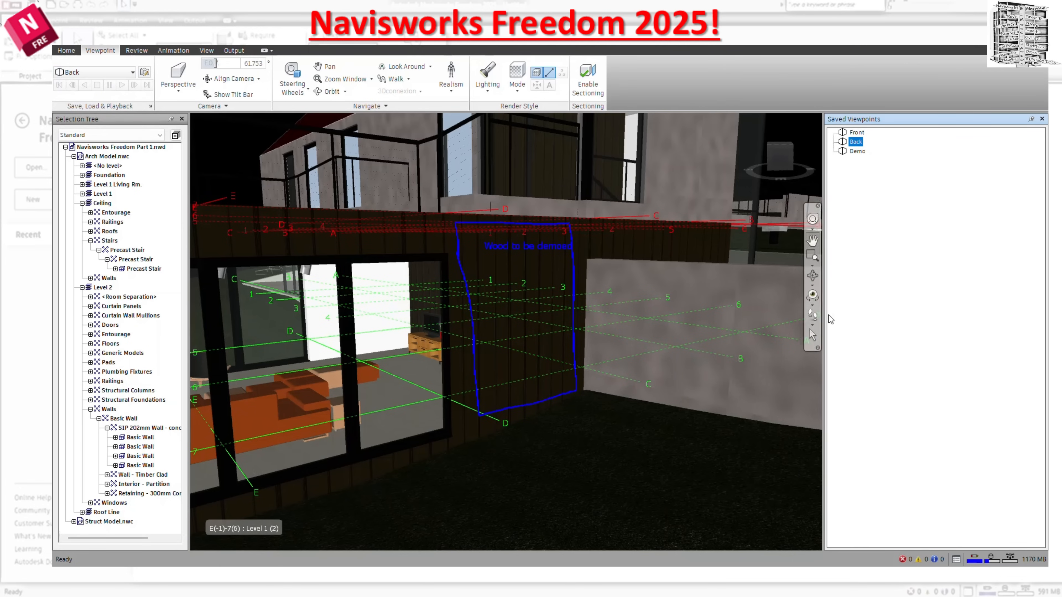
Walk backwards from the Back viewpoint and check which options Saved Viewpoints offers for the unsaved view.
left_click(812, 314)
left_click_drag(719, 359, 720, 412)
right_click(868, 250)
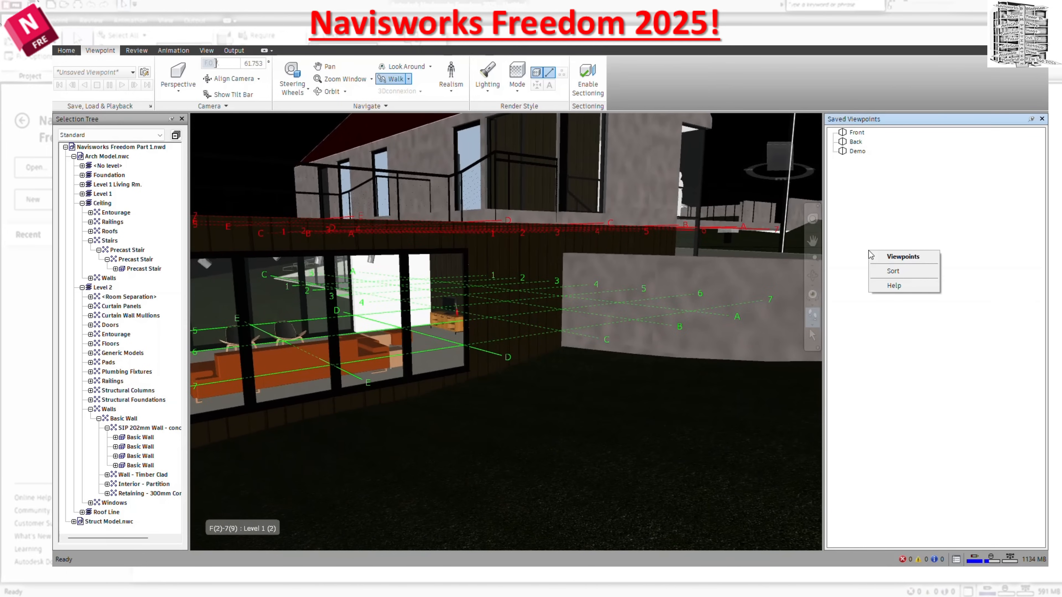
left_click(871, 226)
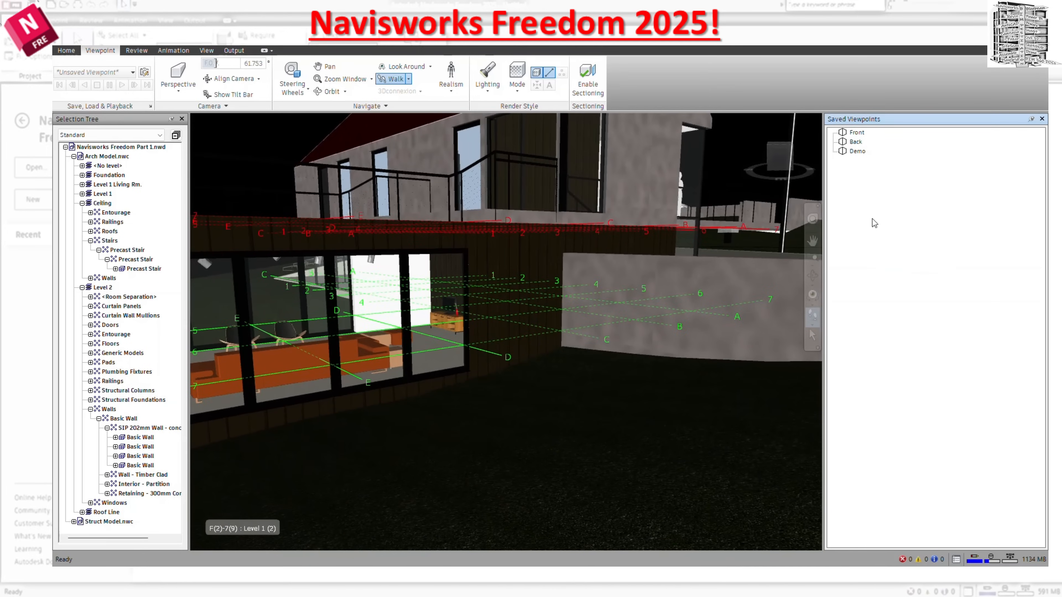
Go to the Demo viewpoint with the railing markup and check the options offered for that viewpoint.
left_click(854, 152)
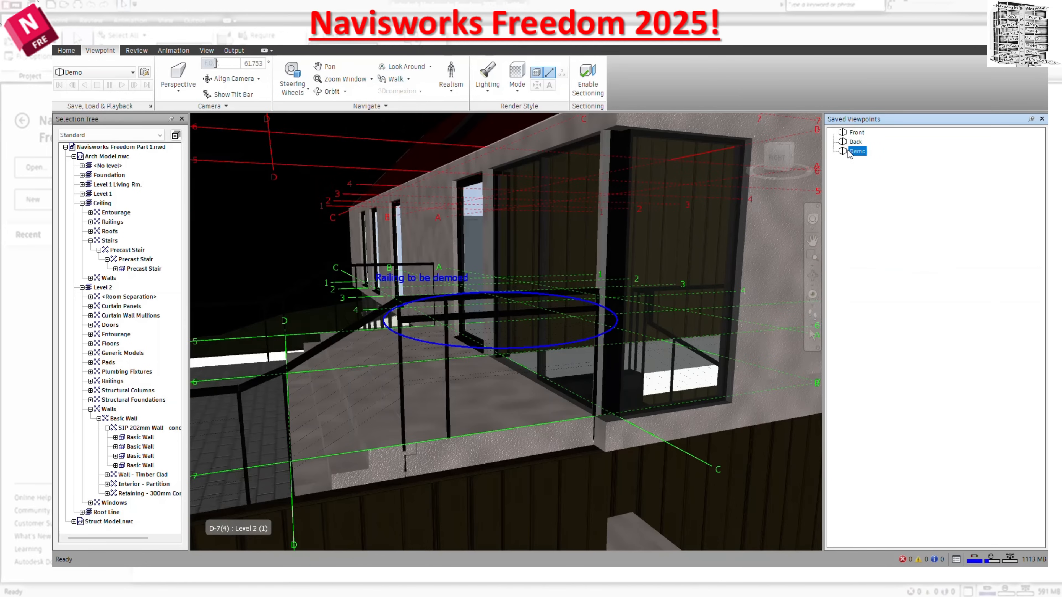
right_click(850, 210)
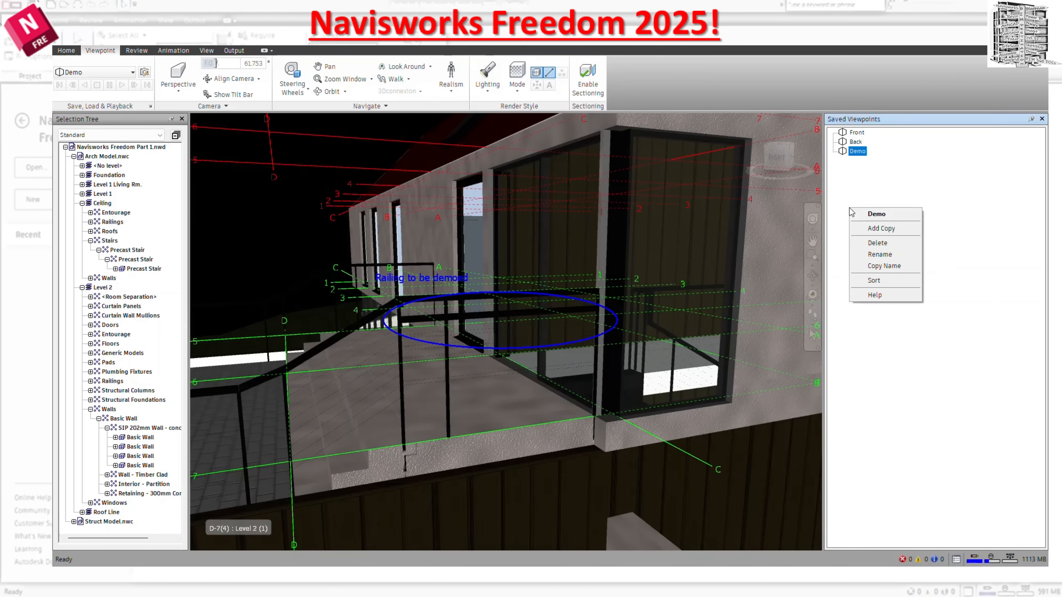
left_click(945, 250)
left_click(730, 337)
left_click(721, 433)
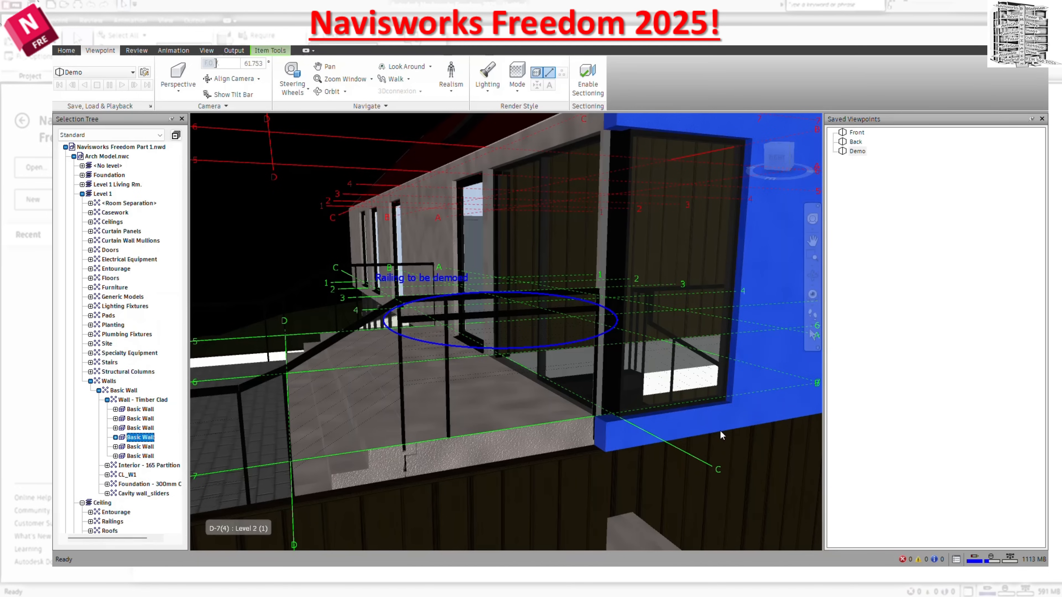
left_click(220, 152)
right_click(899, 196)
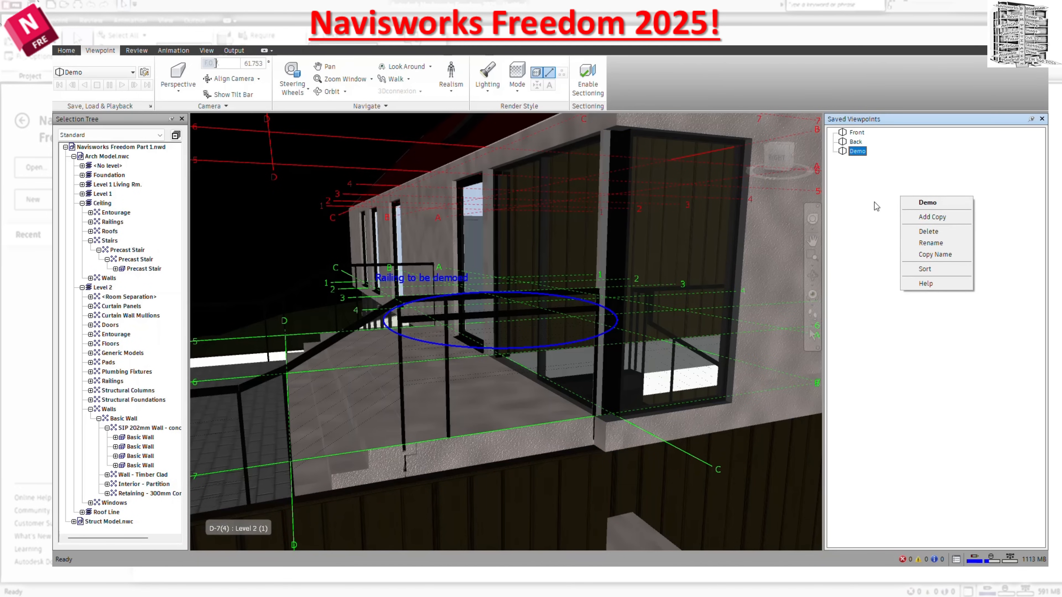
Return to the Back viewpoint and widen the camera's field of view to about 74.6.
left_click(853, 142)
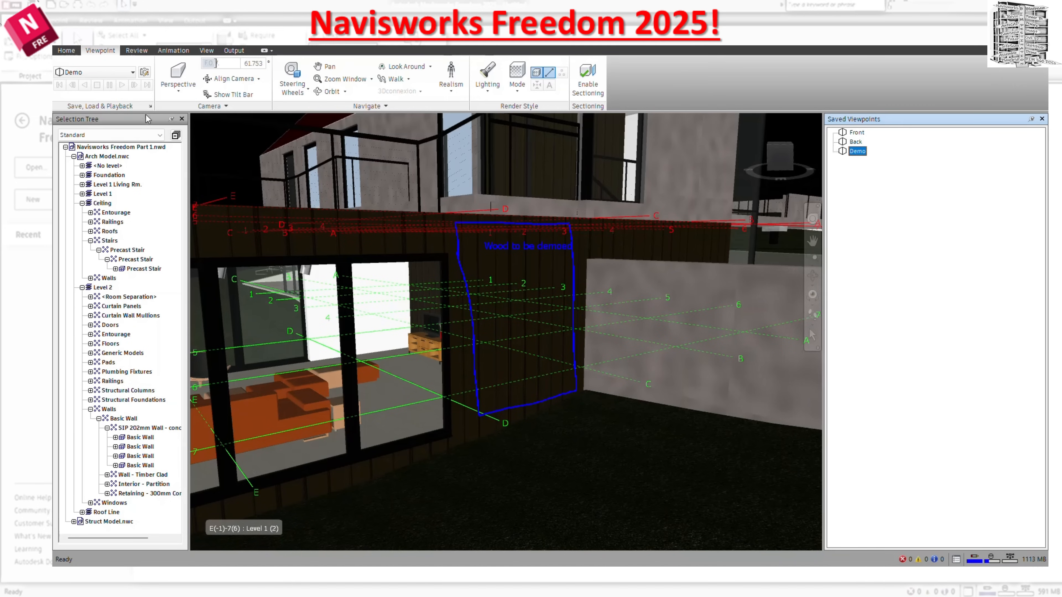
left_click(224, 106)
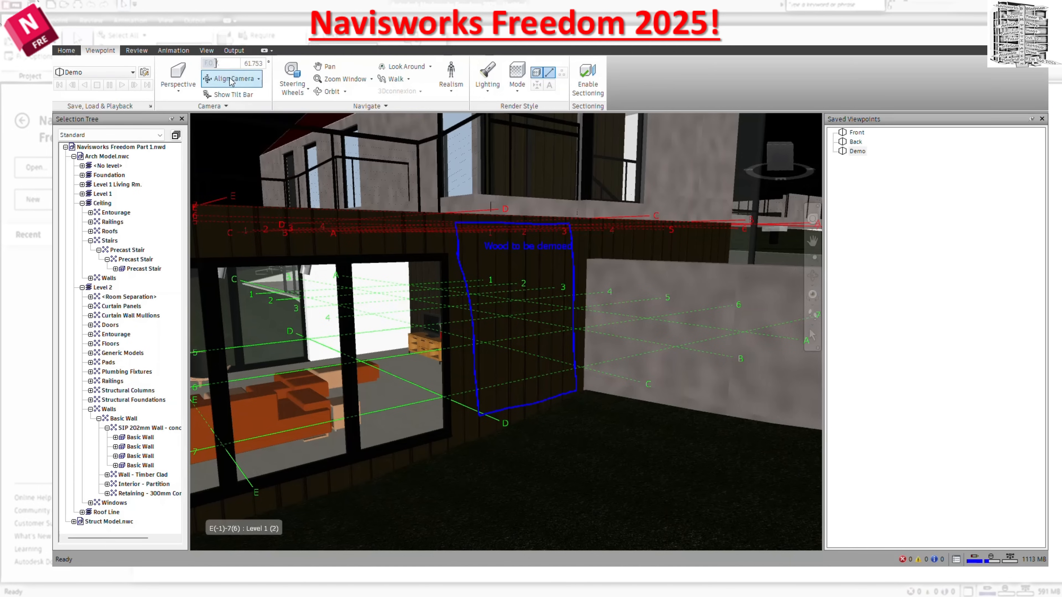
left_click_drag(215, 65, 221, 63)
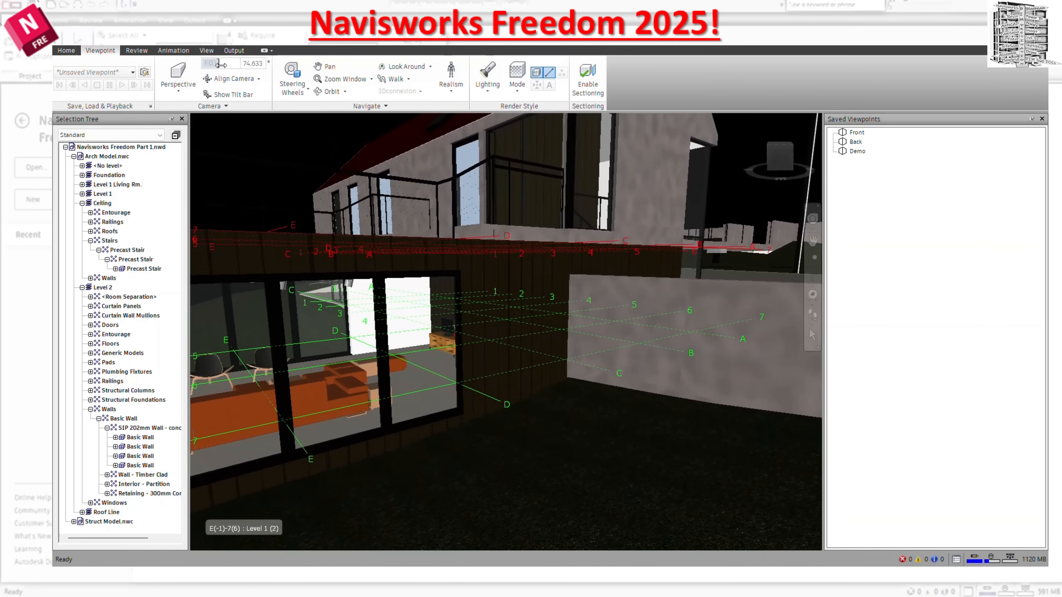
View the Perspective and Orthographic projection choices and the Align Camera options.
left_click(190, 92)
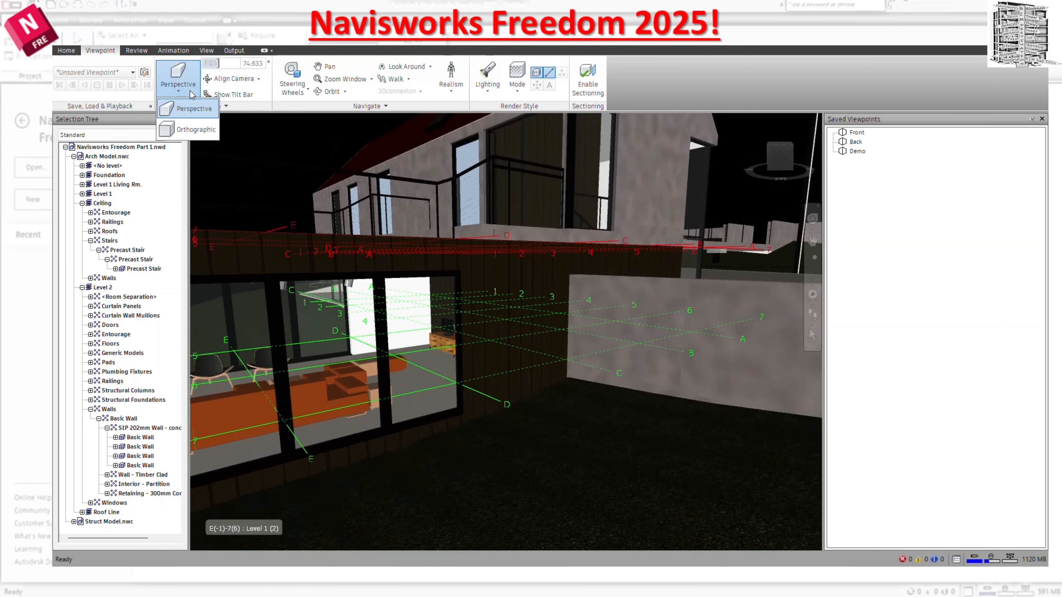
left_click(258, 79)
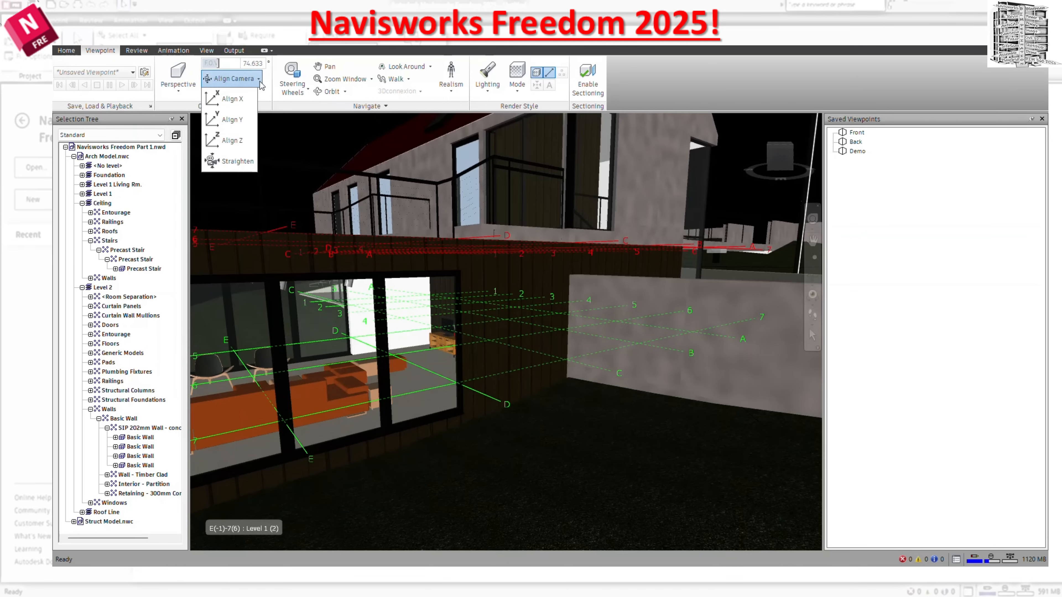
left_click(643, 87)
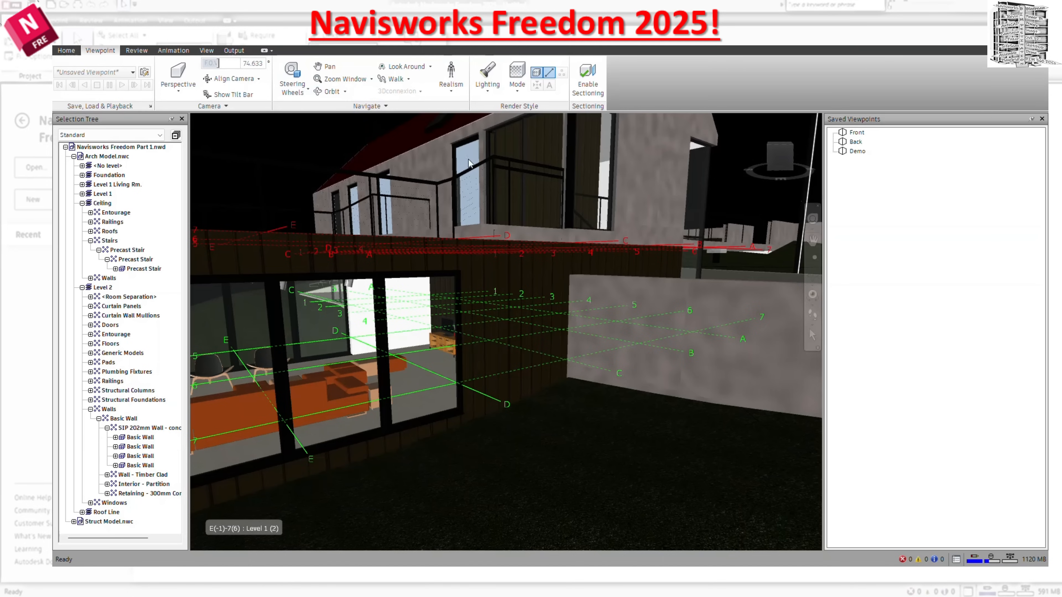
Rotate the house view with Free Orbit and spin it with Constrained Orbit.
left_click(346, 92)
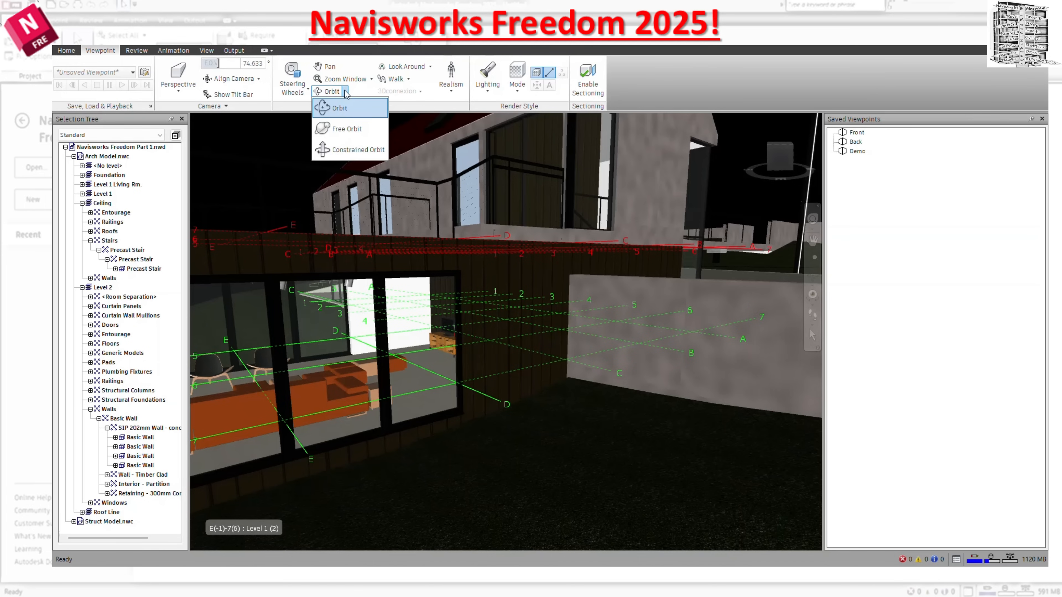
left_click(347, 129)
left_click_drag(564, 310, 510, 263)
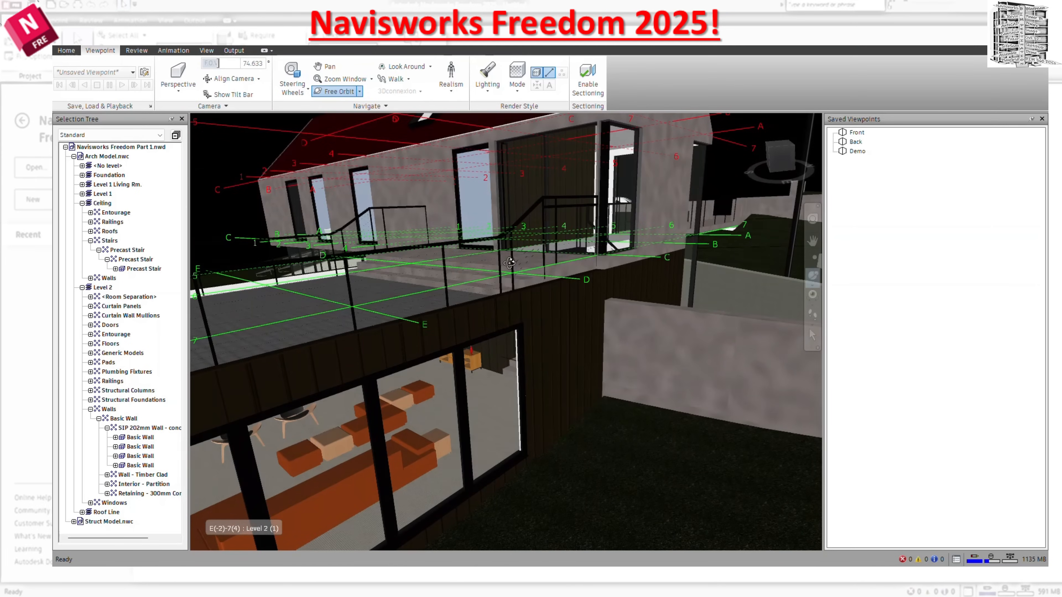
left_click(360, 91)
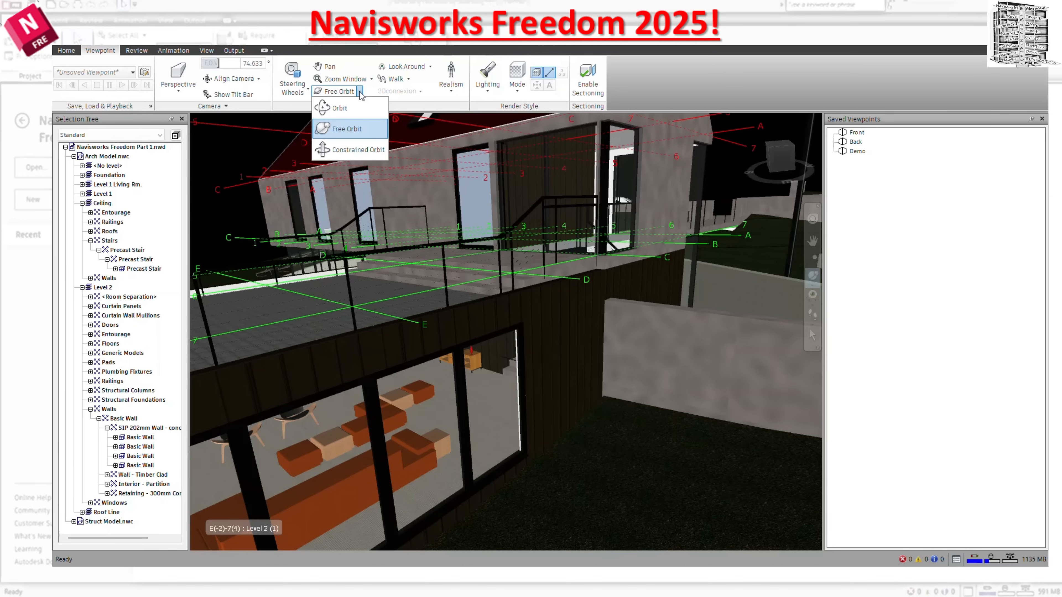
left_click(355, 150)
left_click_drag(481, 268, 444, 243)
View the zoom options, activate Pan, and use the standard Orbit to view the roof terrace from above.
left_click(370, 80)
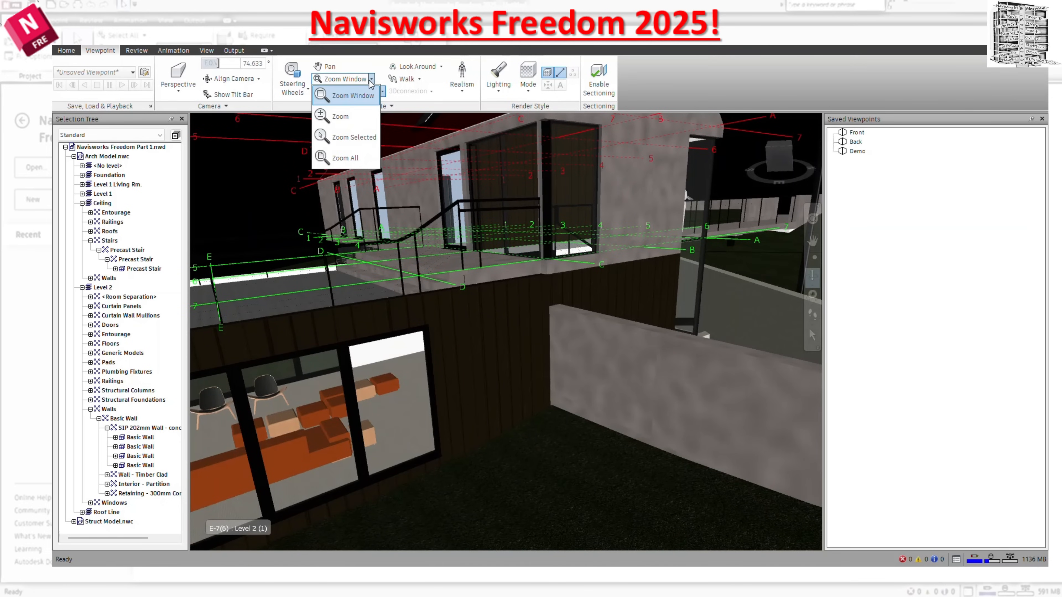
left_click(327, 66)
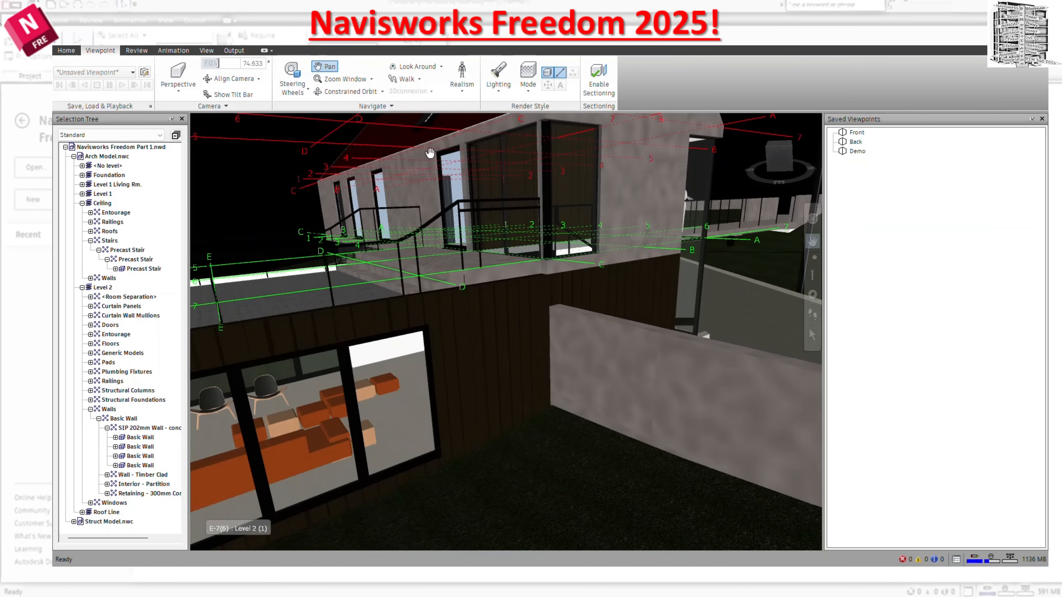
left_click(382, 91)
left_click(335, 107)
left_click_drag(485, 274, 515, 292)
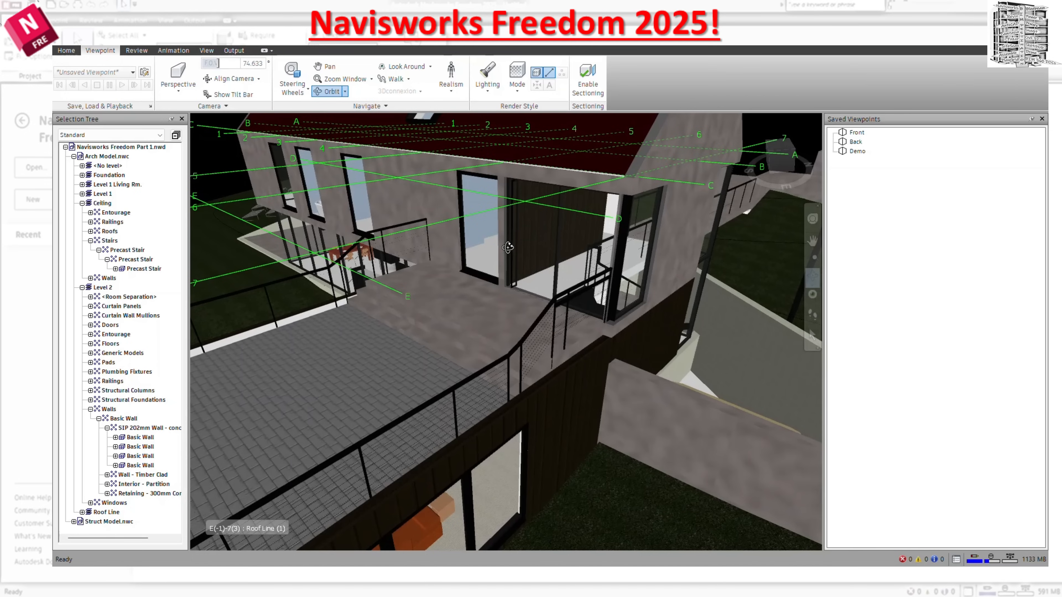
Turn the camera over the roof terrace with Look Around and view the Orbit tool variants.
left_click(402, 66)
left_click_drag(426, 174, 456, 241)
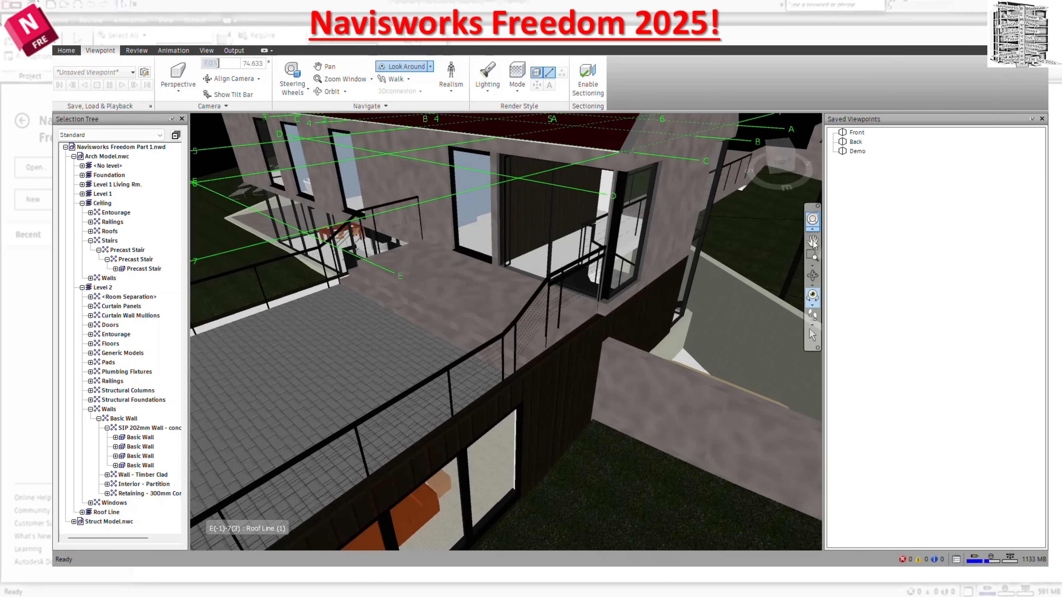
left_click(816, 286)
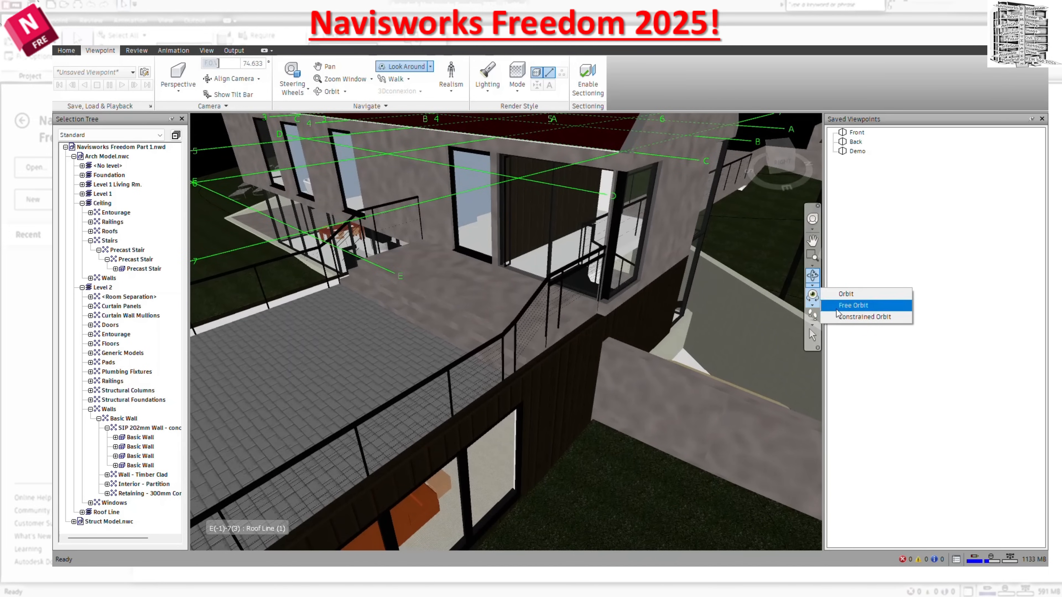
left_click(845, 293)
left_click_drag(701, 288, 672, 293)
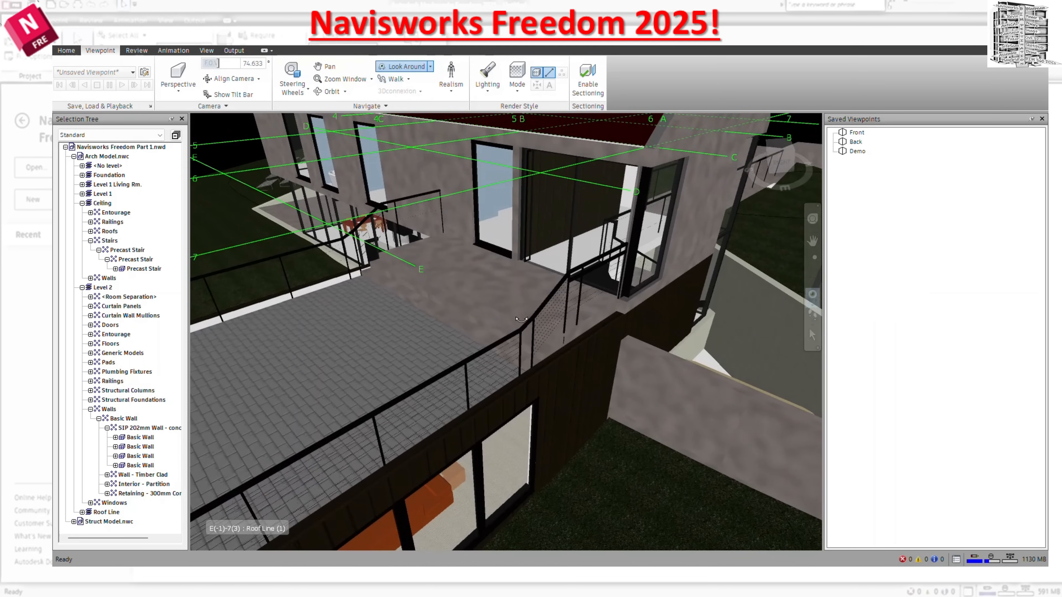
Activate Walk, view its options, and switch to Fly to move the camera into the house.
left_click(392, 79)
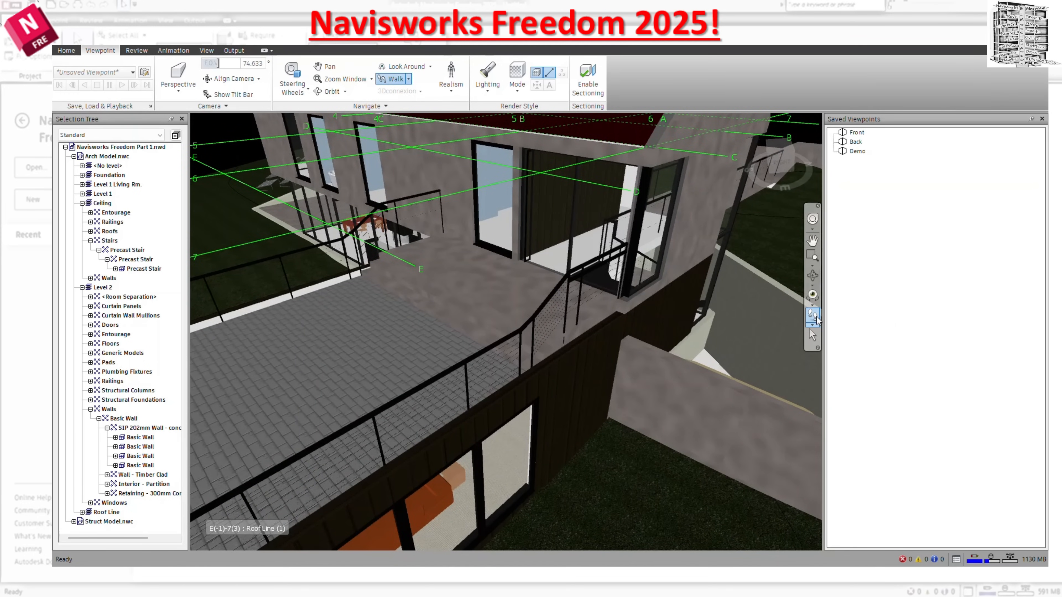
left_click(813, 326)
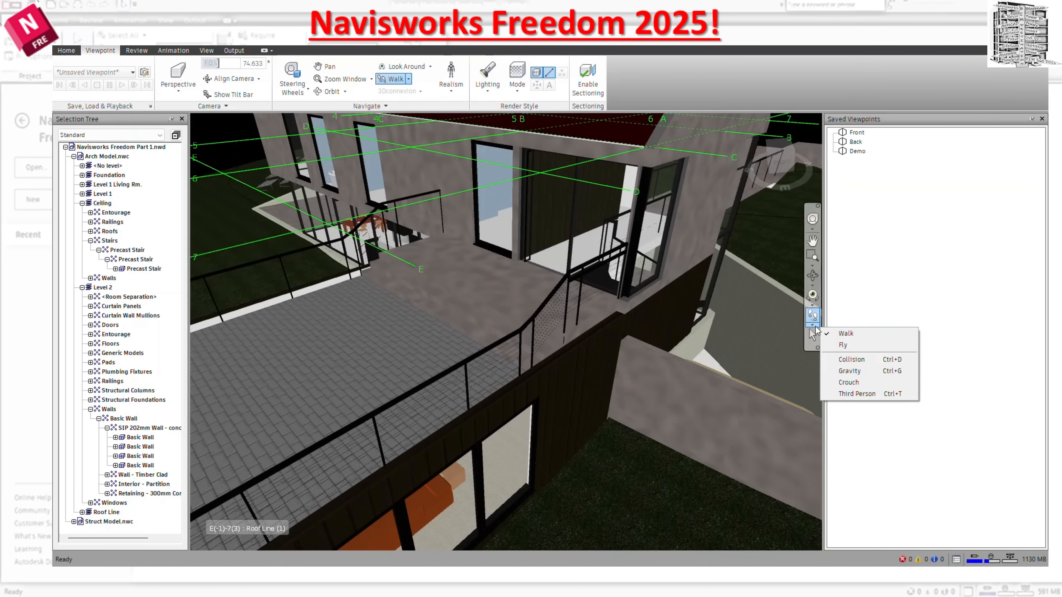
left_click(843, 345)
mouse_move(711, 318)
left_mouse_down()
mouse_move(689, 307)
mouse_move(723, 327)
left_mouse_up()
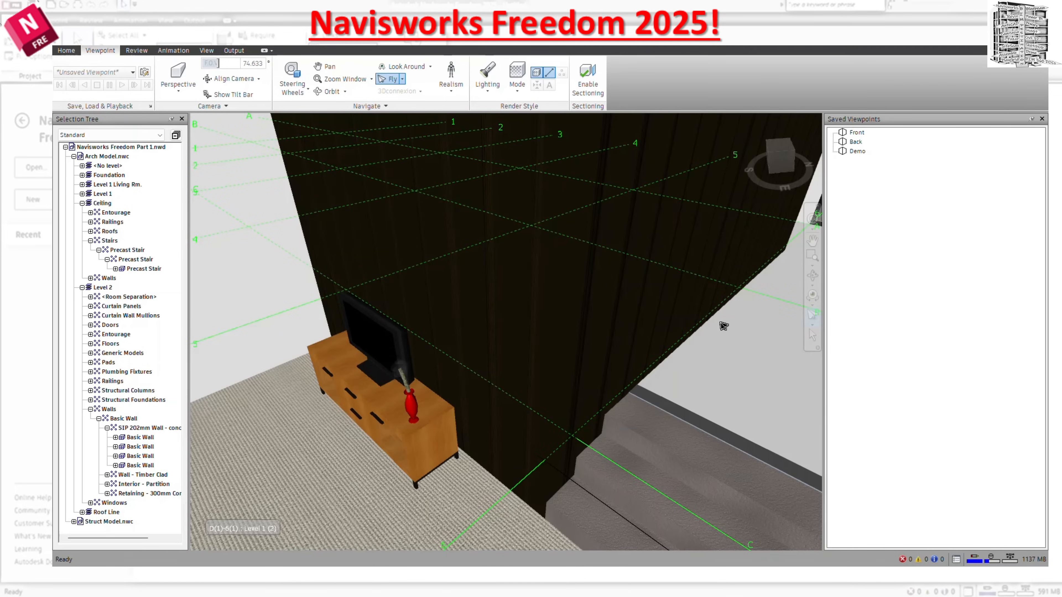
Switch from Fly back to Walk and move the camera until the roof terrace is in view.
left_click(813, 325)
left_click(828, 336)
left_click_drag(610, 324, 586, 257)
scroll(605, 314, "down", 2)
left_click_drag(554, 290, 538, 271)
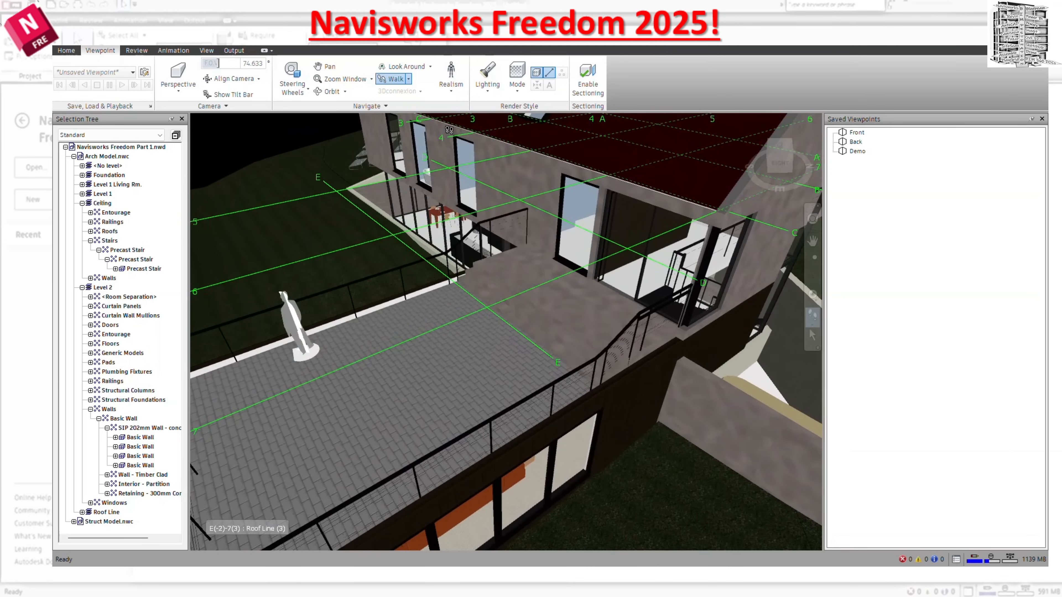
Try the Third Person, Collision, Gravity and Crouch realism options and switch them all off again.
left_click(453, 93)
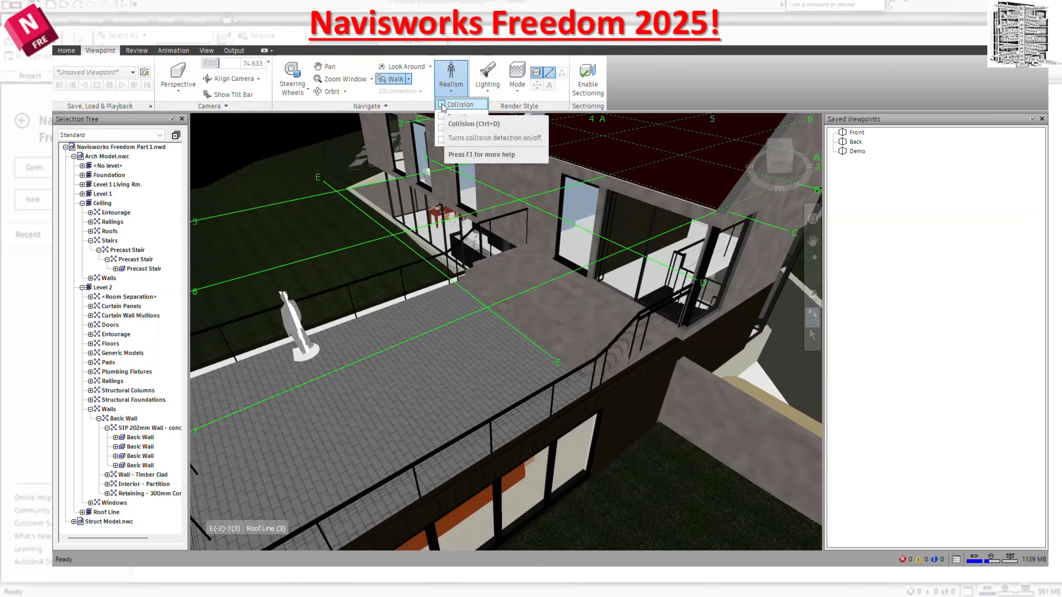
left_click(444, 142)
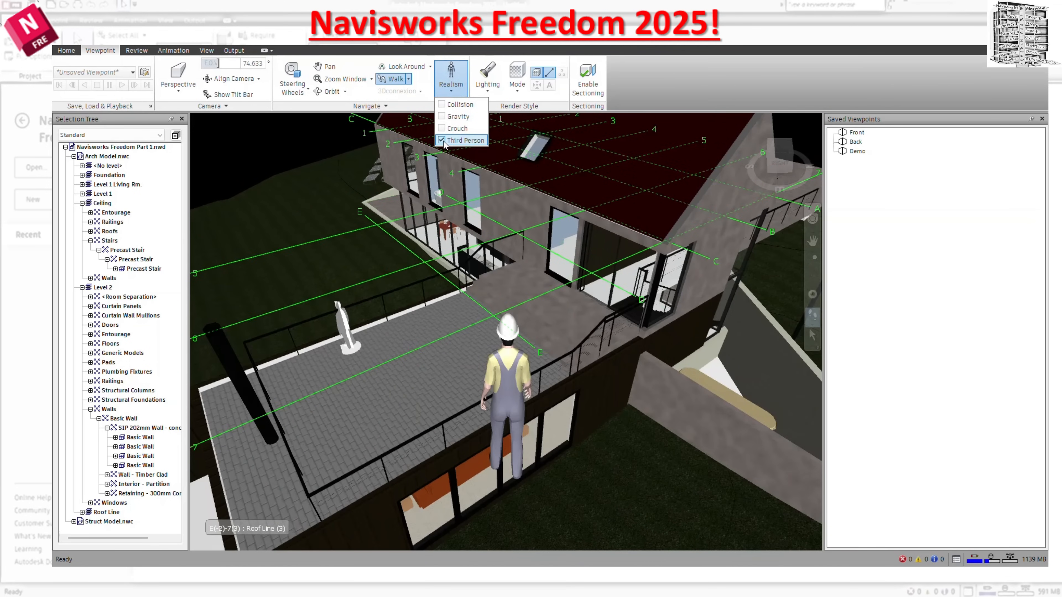
left_click(445, 105)
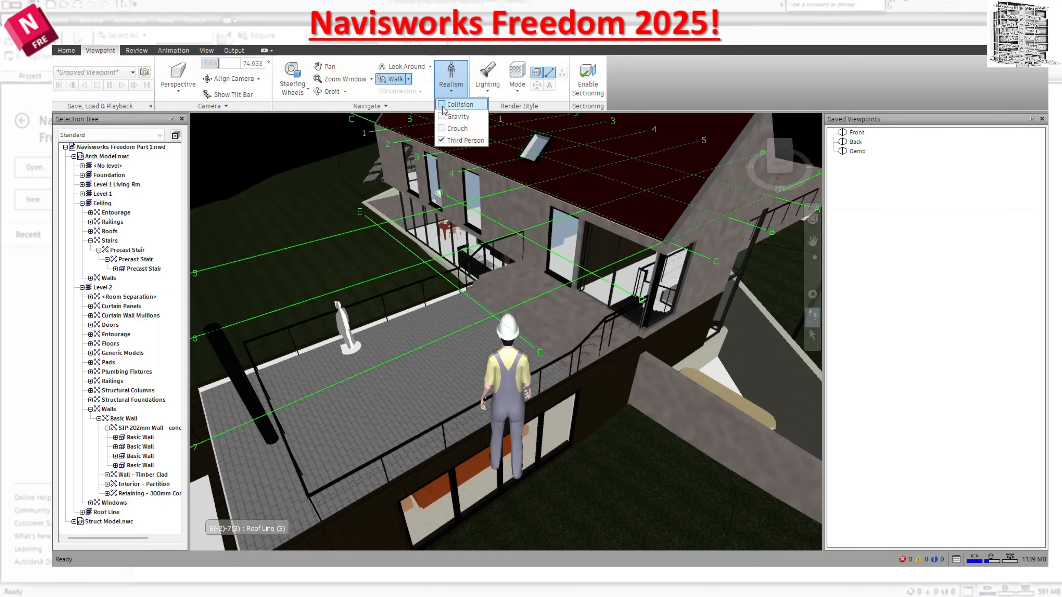
left_click(444, 118)
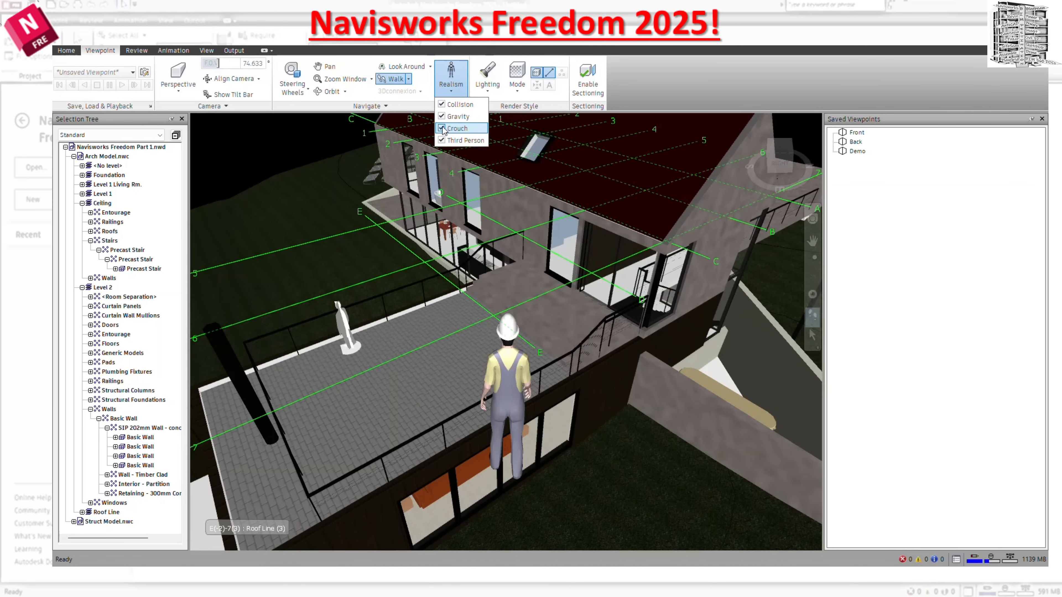
left_click(444, 129)
left_click(444, 104)
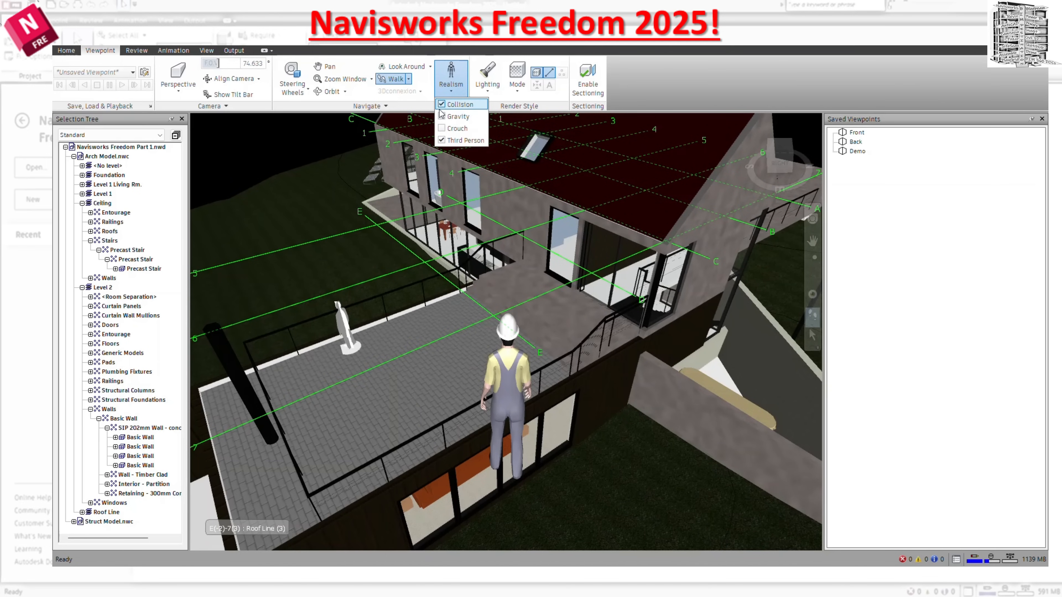
left_click(442, 141)
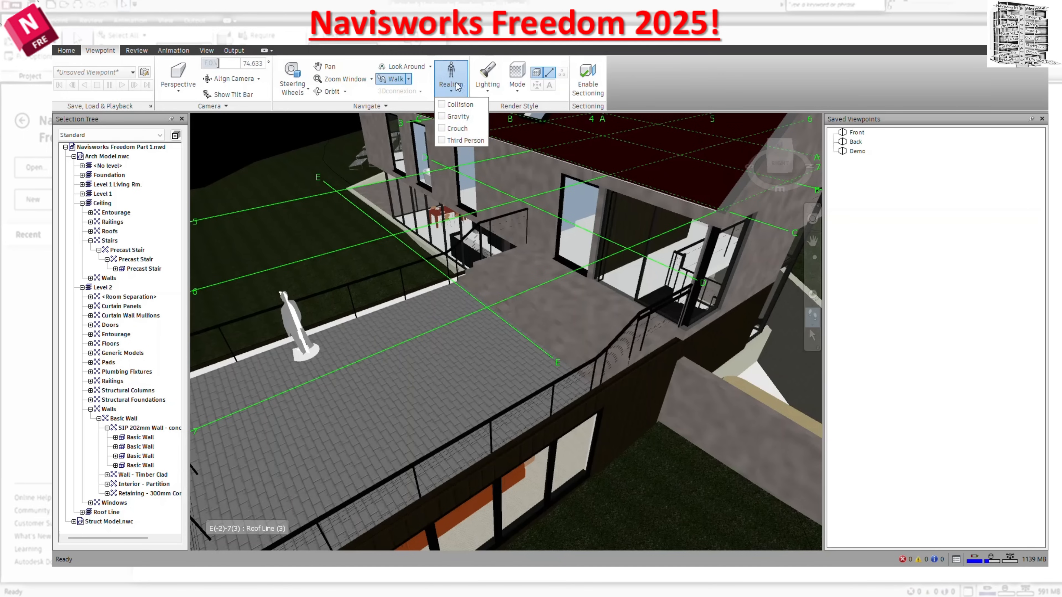
left_click(683, 97)
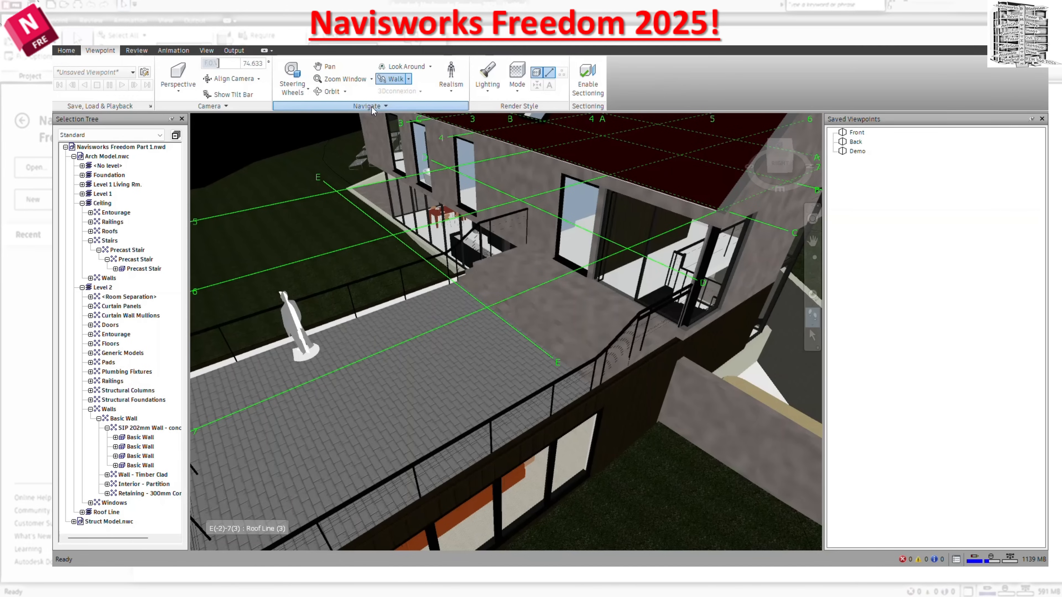
Walk over the roof, set the navigation linear speed to 25000 m/sec, and test it with a short walk.
left_click(385, 106)
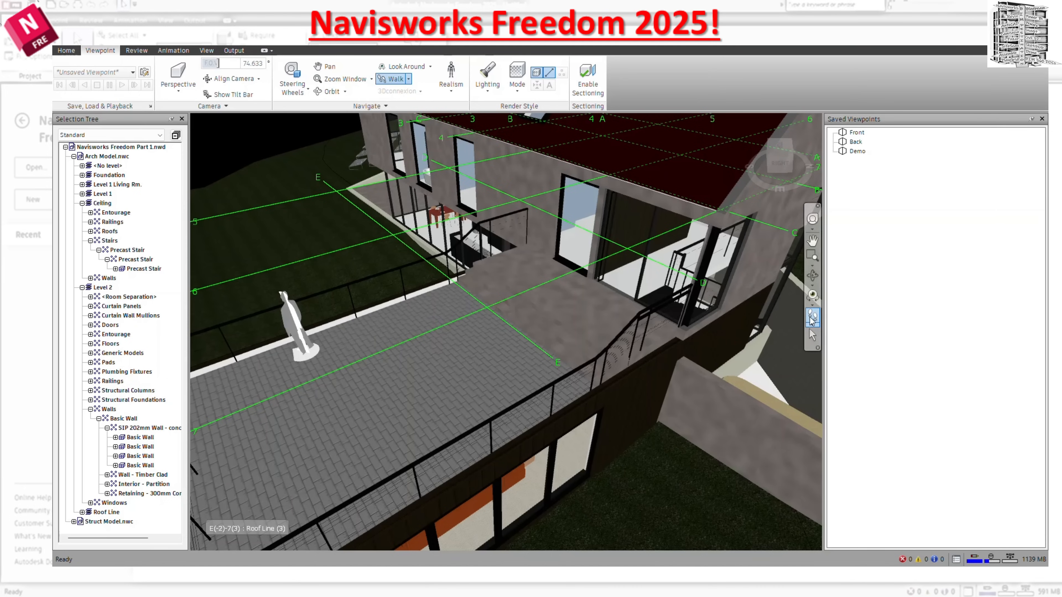
left_click_drag(656, 452, 556, 221)
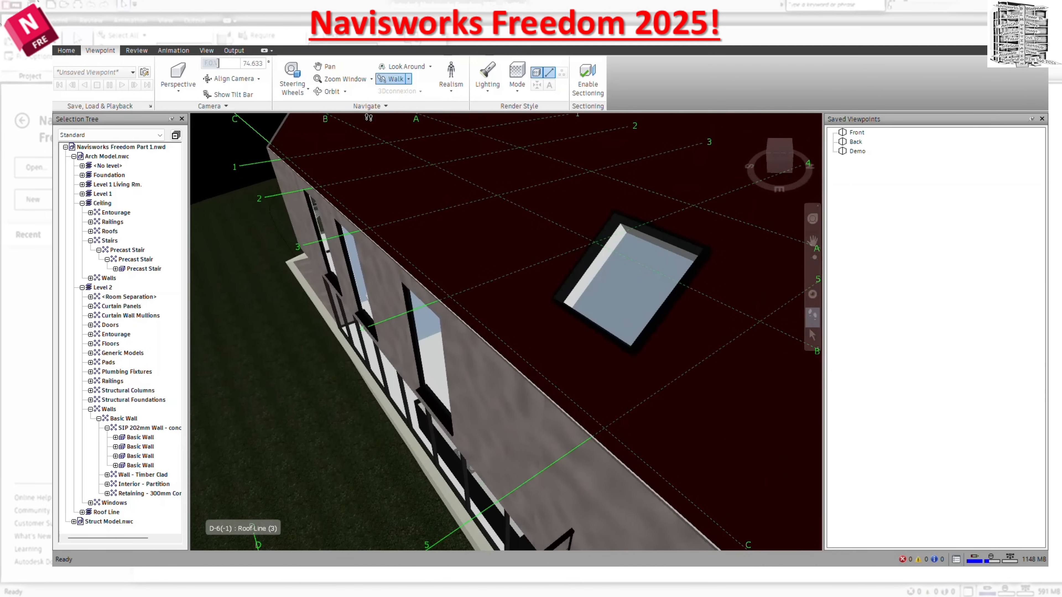
left_click(378, 106)
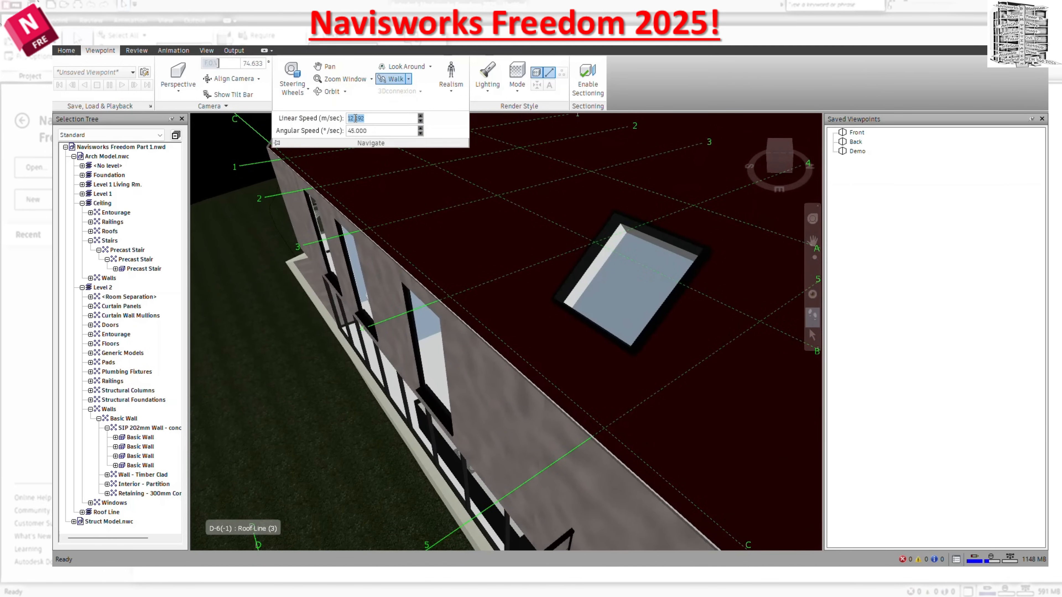
double_click(355, 118)
type("25")
mouse_move(438, 199)
left_mouse_down()
mouse_move(440, 183)
mouse_move(450, 216)
mouse_move(450, 200)
left_mouse_up()
Set the navigation linear speed to 12 m/sec and test it by walking around the outside of the house.
left_click(366, 107)
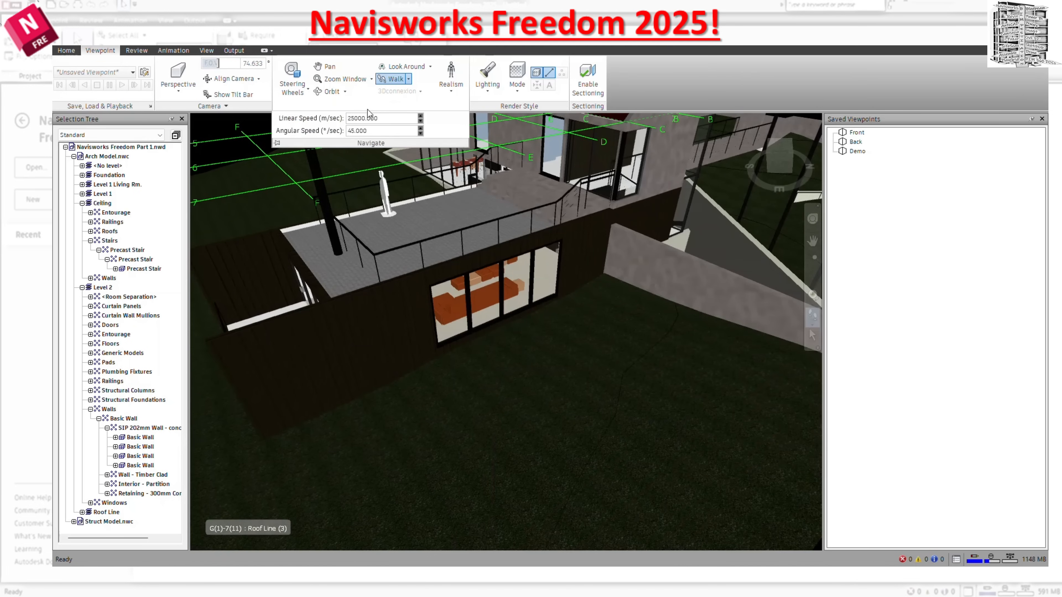
left_click_drag(386, 119, 348, 119)
key("BackSpace")
key("Return")
left_click_drag(462, 226, 487, 324)
left_click(374, 105)
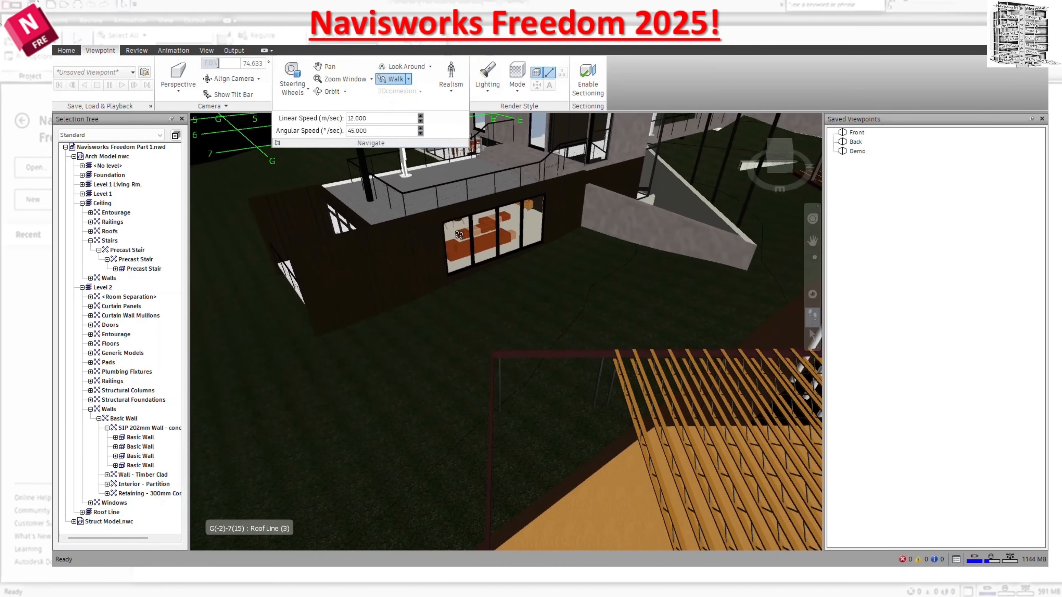
left_click_drag(502, 253, 556, 262)
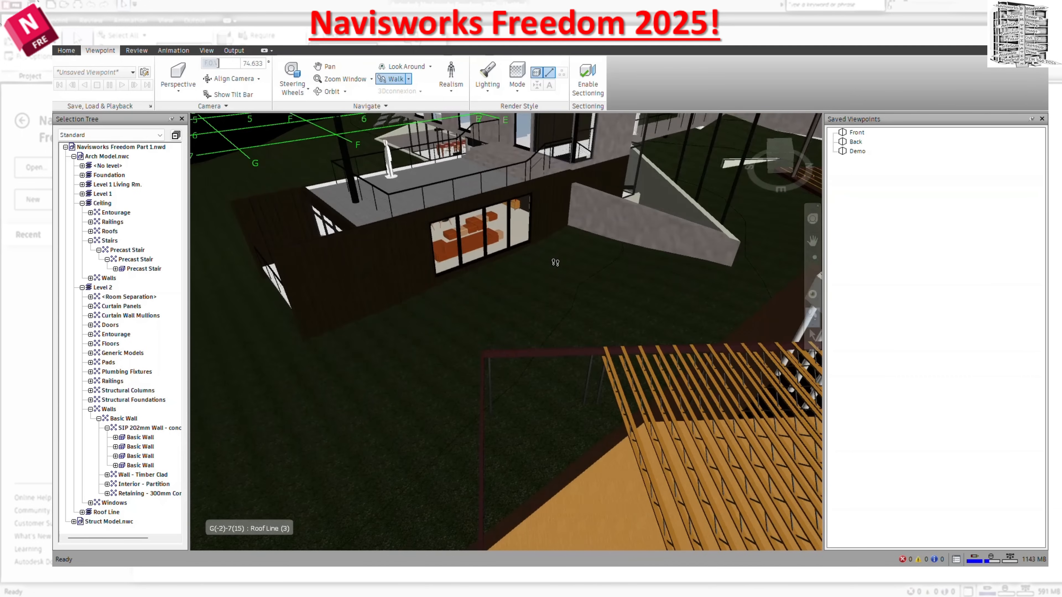
left_click(384, 108)
Cycle the render mode through Shaded, Wireframe and Hidden Line, and return it to Full Render.
left_click(518, 91)
left_click(535, 130)
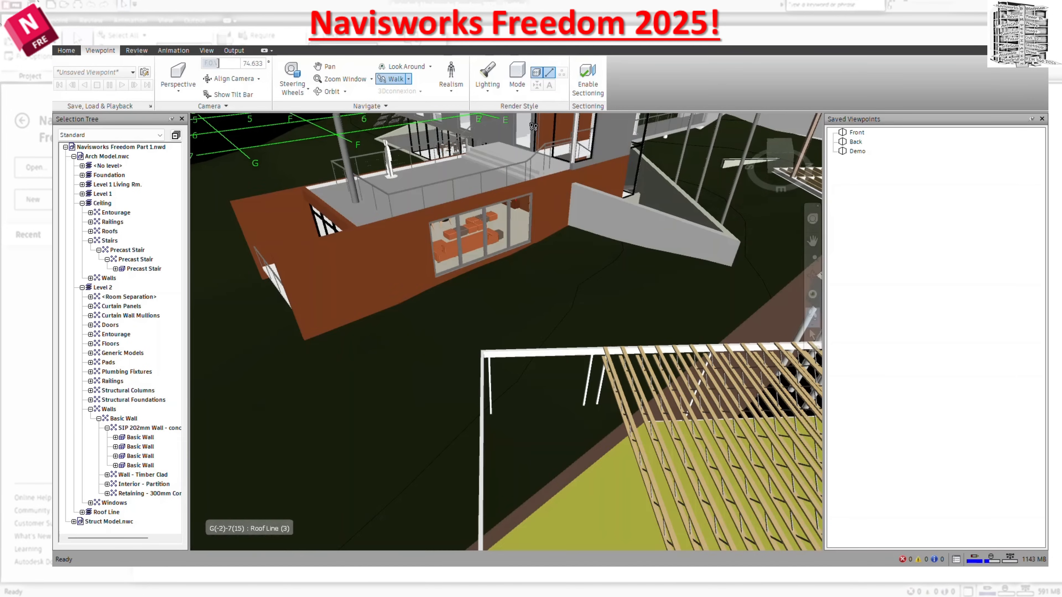
scroll(548, 241, "down", 5)
scroll(562, 199, "up", 1)
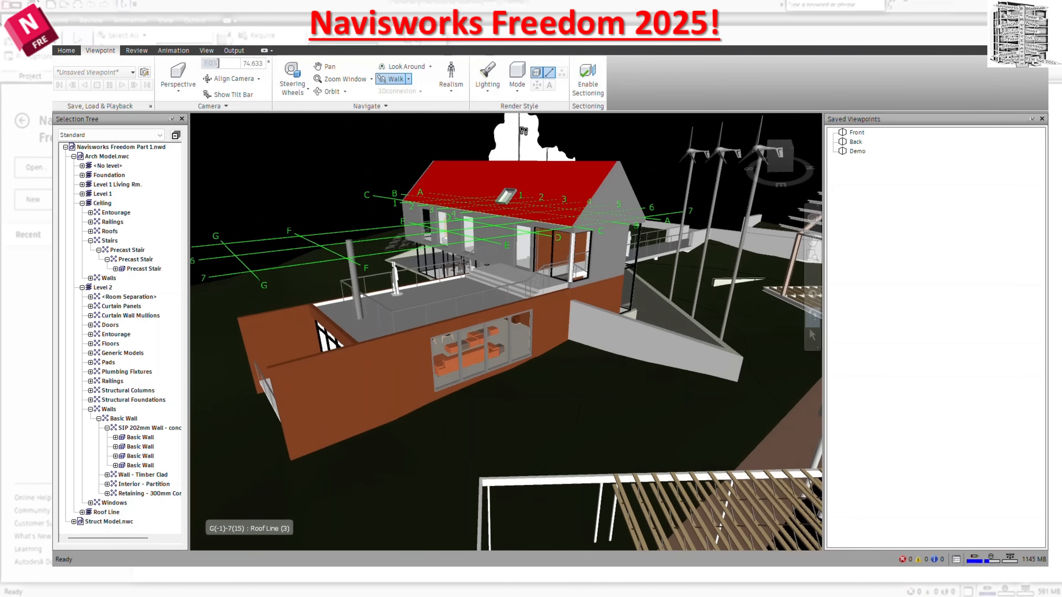
left_click(518, 83)
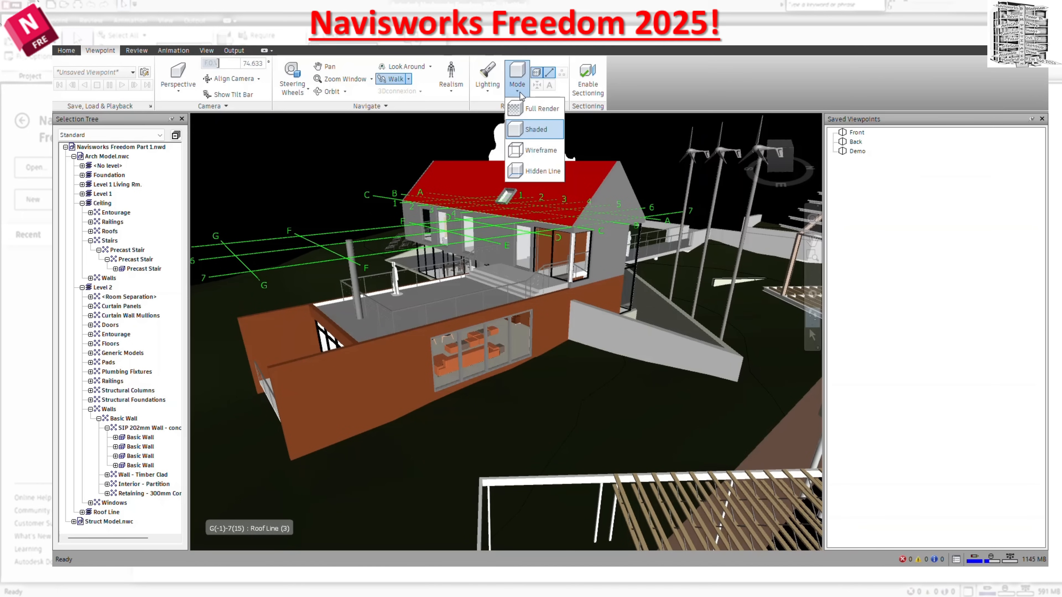
left_click(534, 153)
left_click(517, 83)
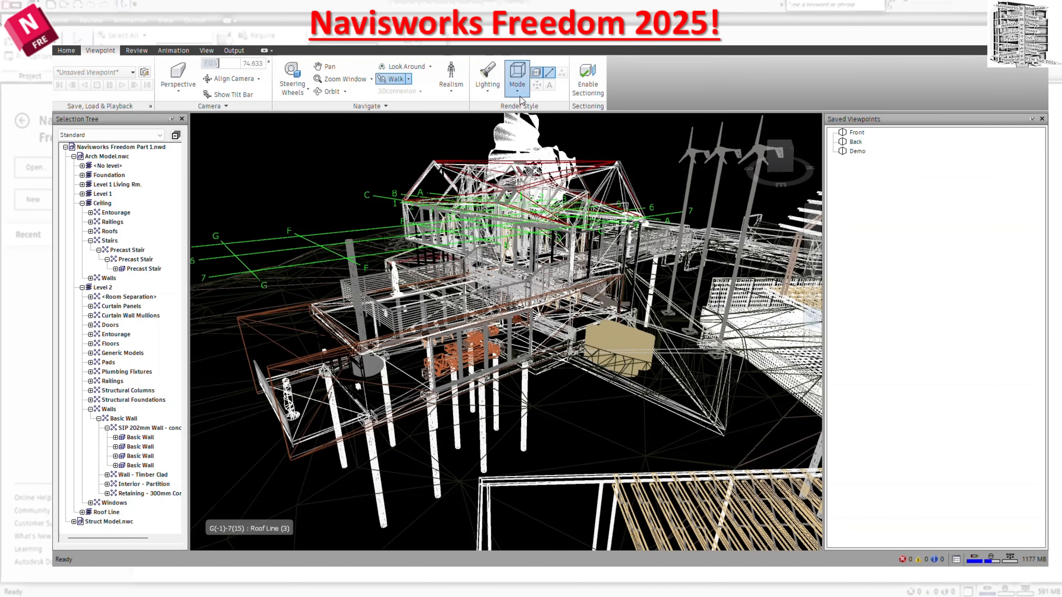
left_click(543, 167)
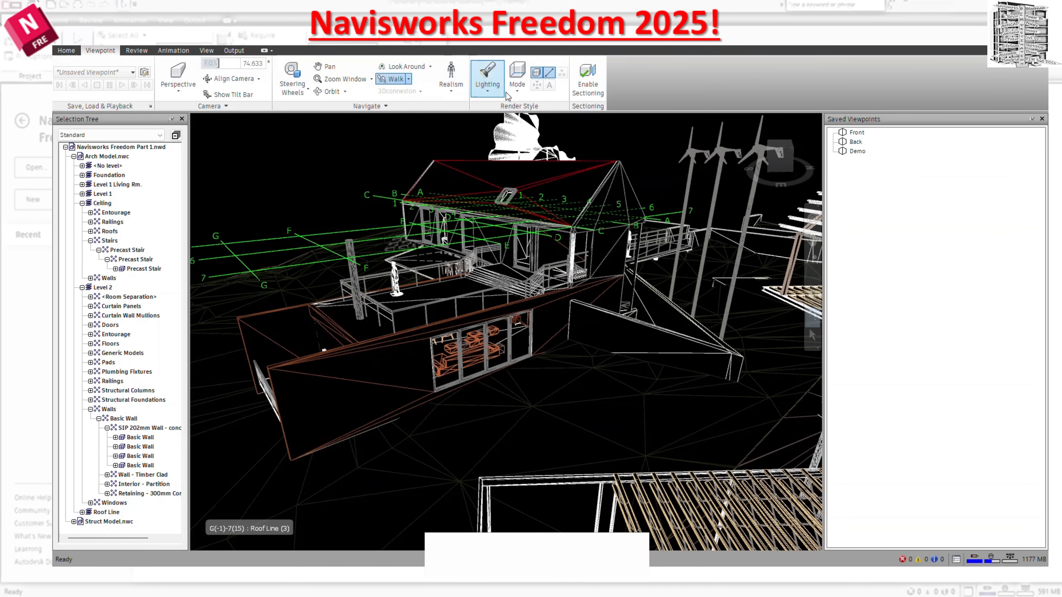
left_click(517, 87)
left_click(526, 112)
Switch the scene lighting to Scene Lights and compare it with Full Lights.
left_click(490, 90)
left_click(498, 128)
left_click(493, 95)
left_click(498, 129)
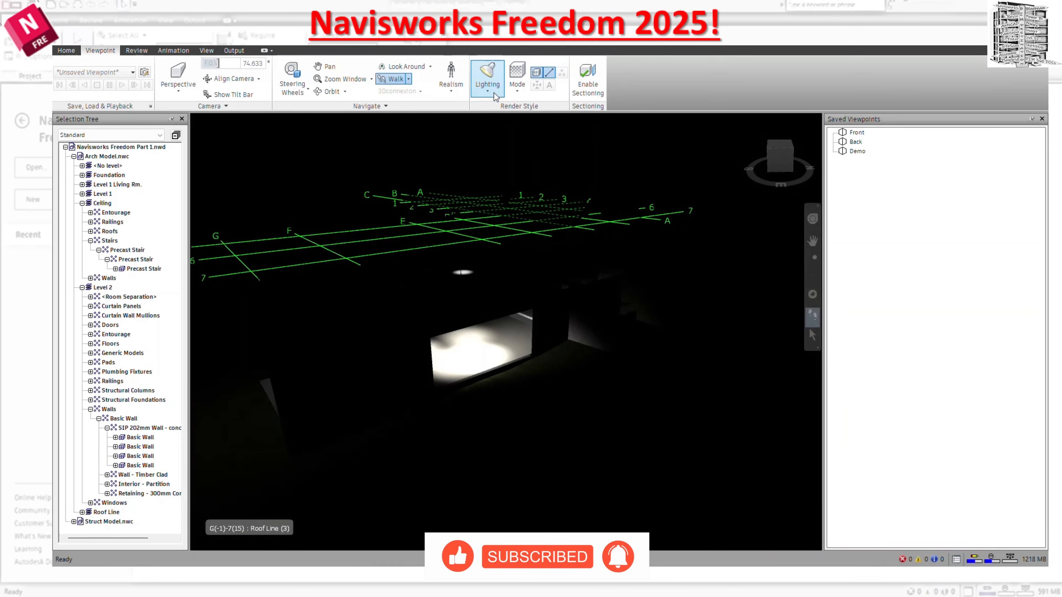
left_click(495, 96)
left_click(503, 111)
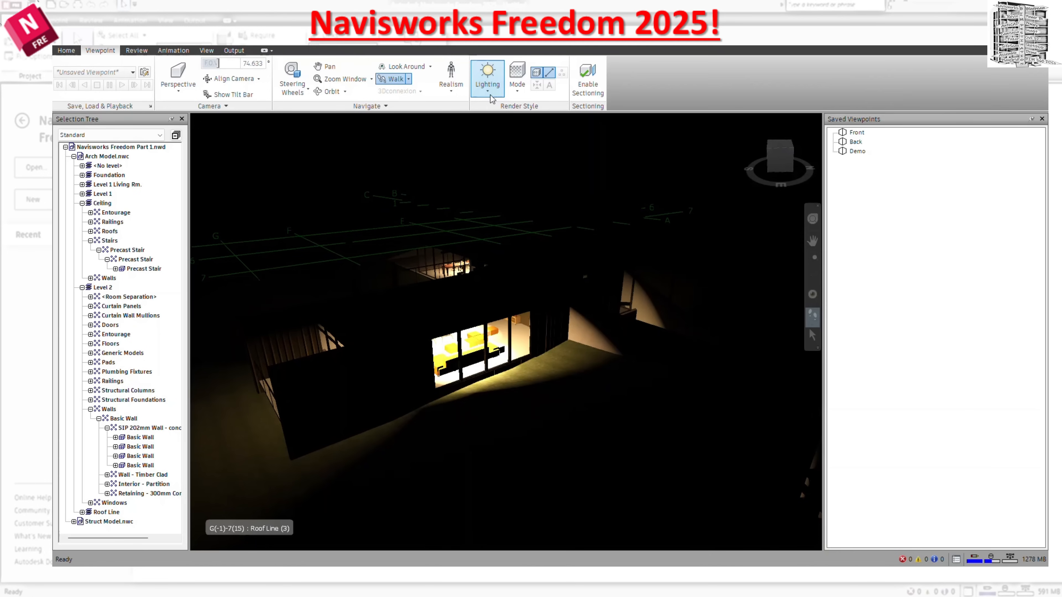
Compare Scene Lights with Head Light and set the lighting to No Lights.
left_click(487, 79)
left_click(497, 130)
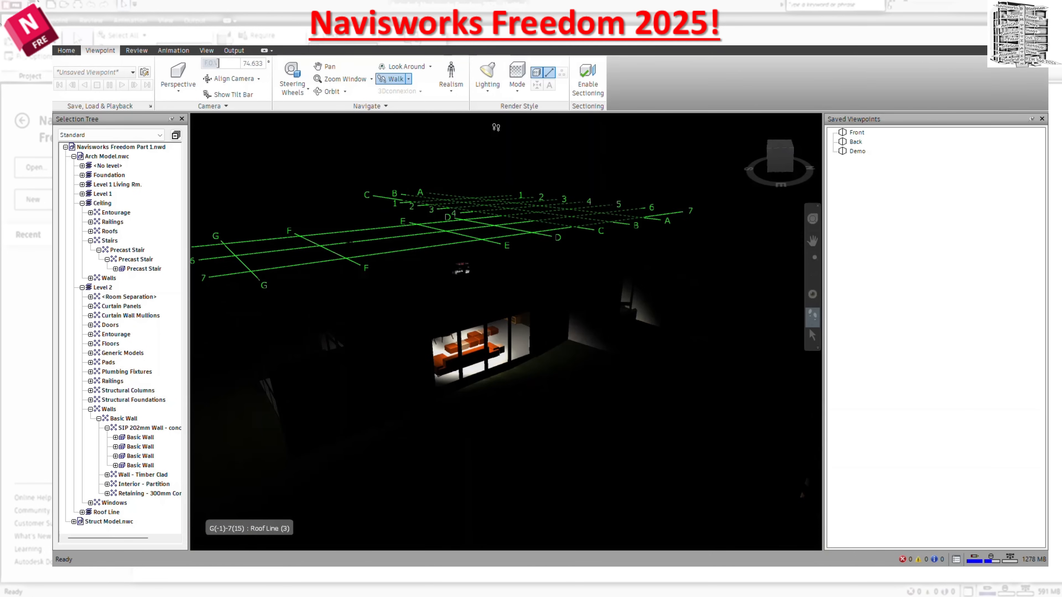
left_click(488, 83)
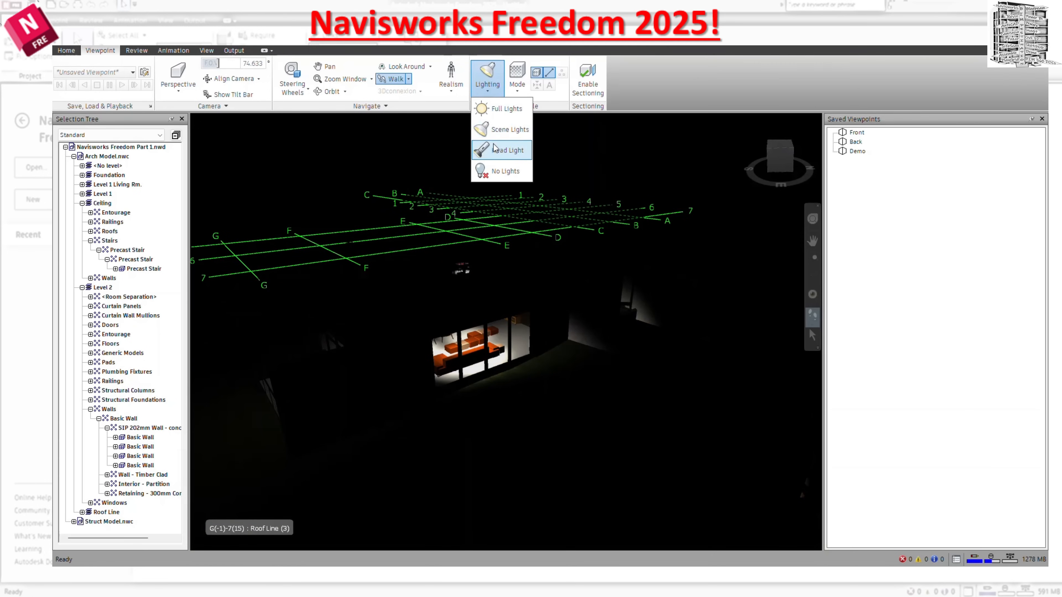
left_click(498, 149)
left_click(493, 93)
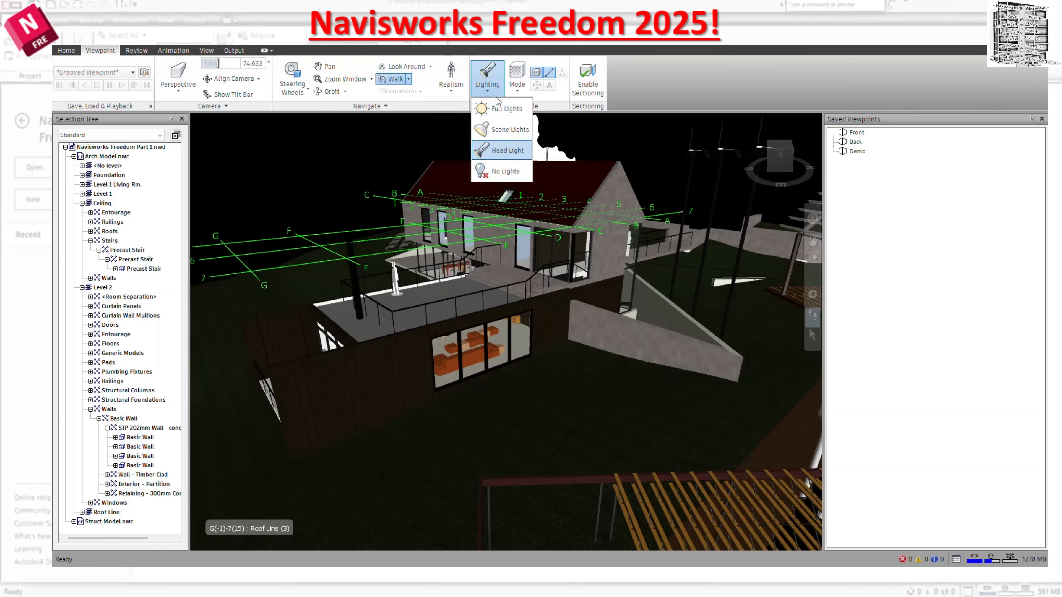
left_click(505, 171)
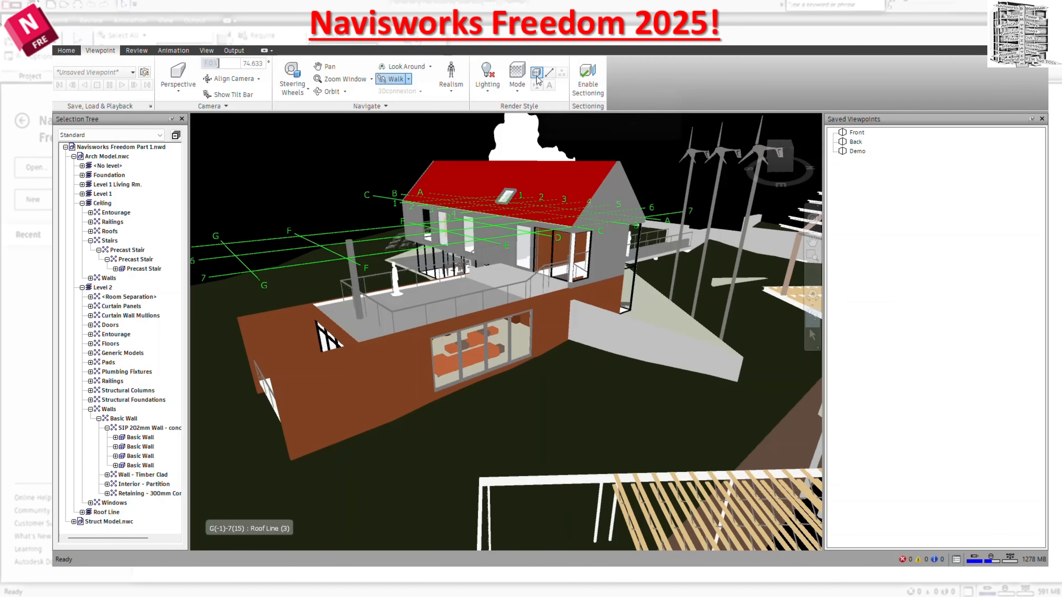
Hide and restore the model's surfaces, and turn on the display of lines.
left_click(538, 73)
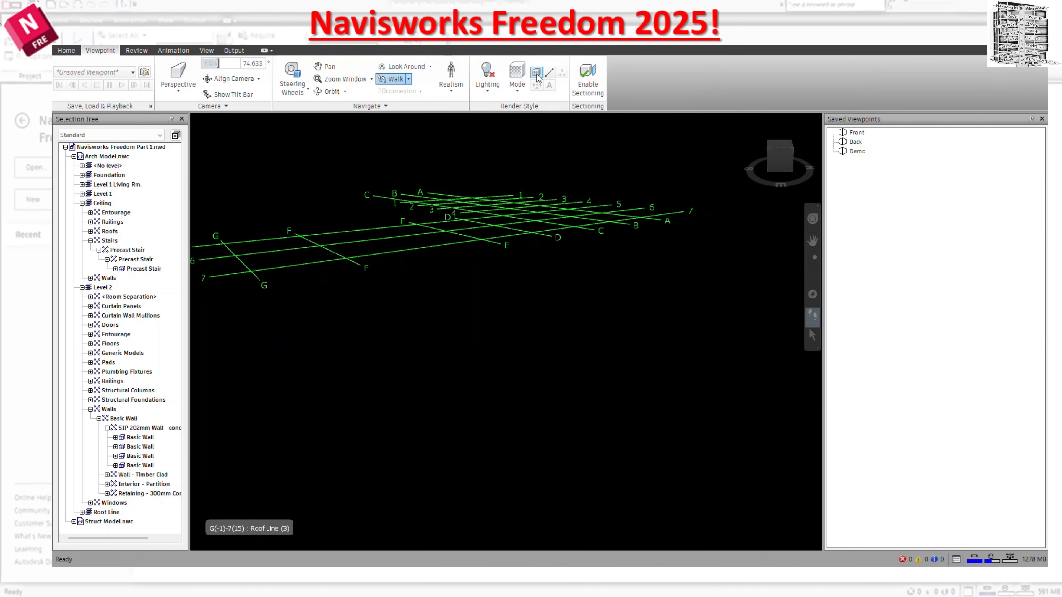
left_click(537, 73)
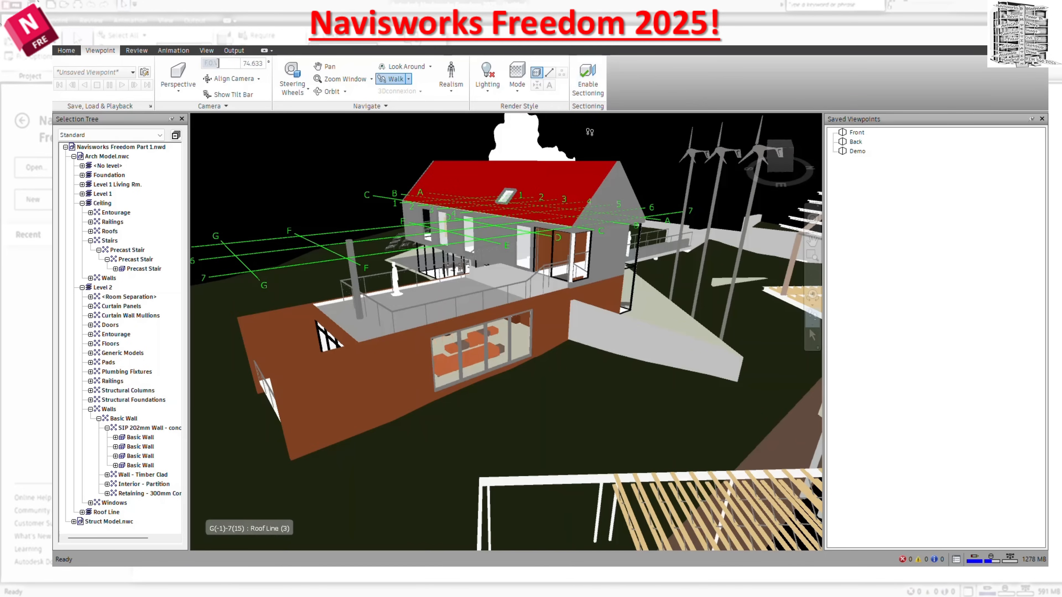
left_click(551, 74)
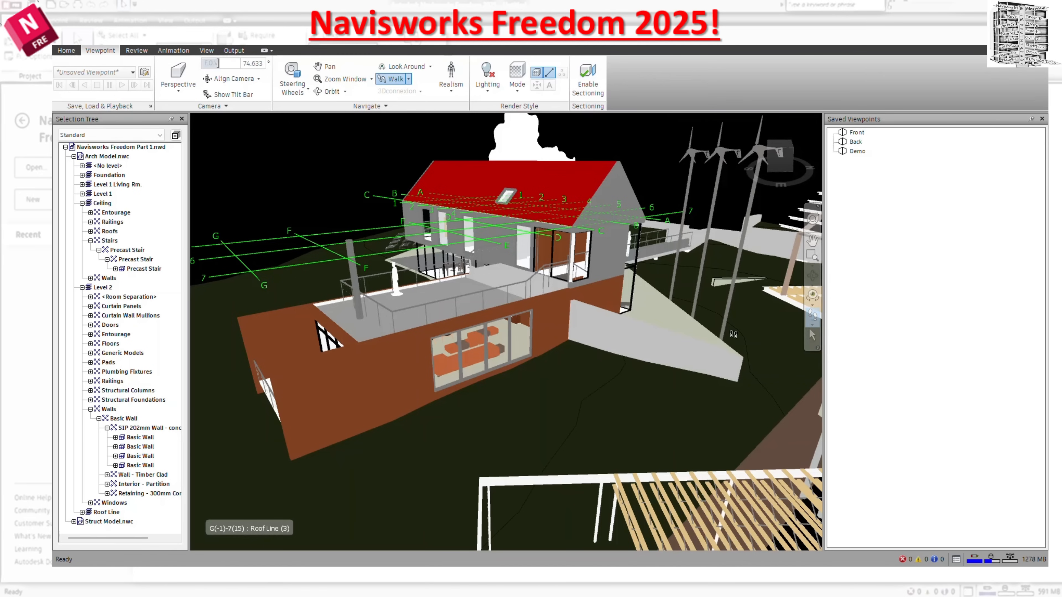
Toggle the display of model lines and leave it turned off.
left_click(550, 72)
left_click_drag(643, 374, 589, 233)
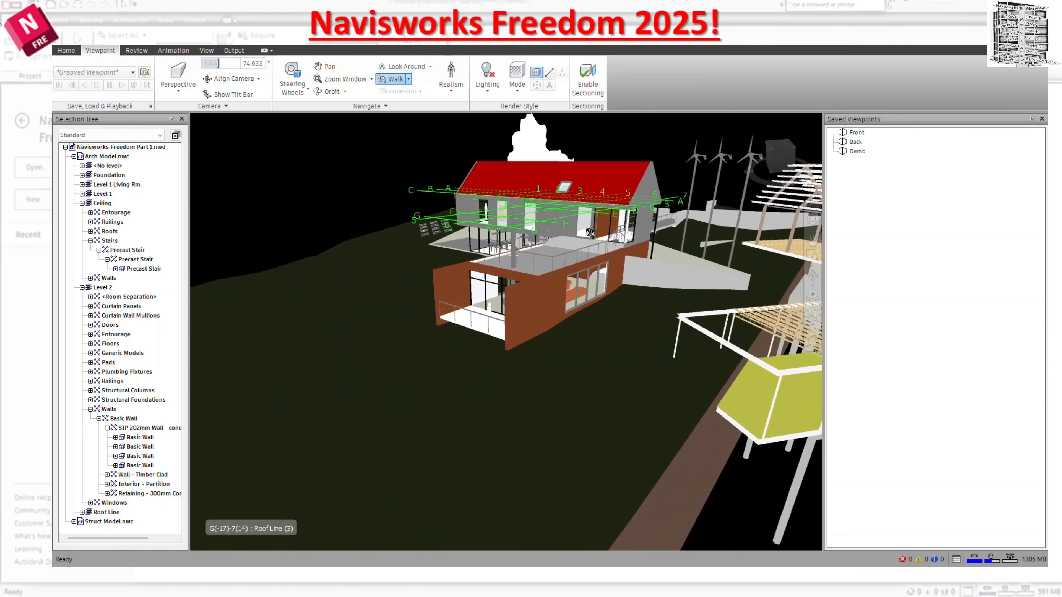
left_click(550, 73)
left_click(553, 77)
left_click_drag(491, 368, 502, 122)
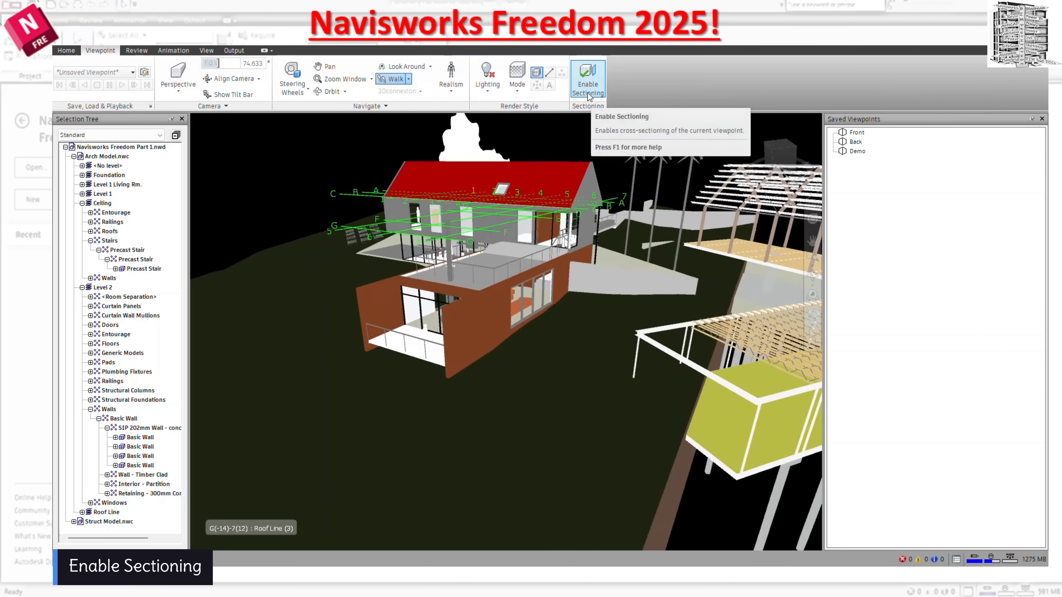
Enable sectioning and raise the top-aligned section plane above the roof of the house.
left_click(602, 97)
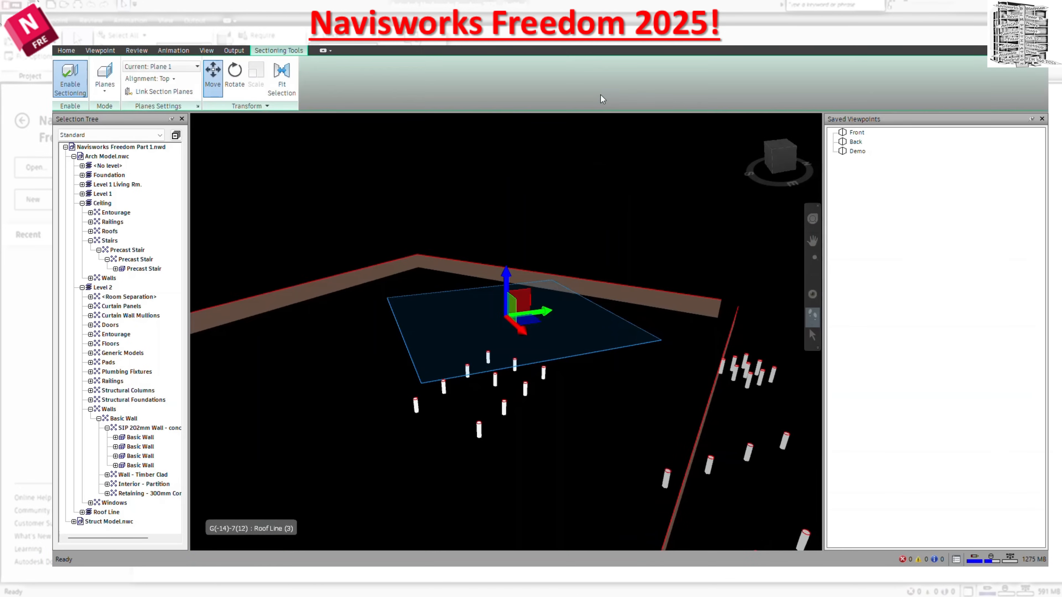
left_click_drag(506, 289, 527, 133)
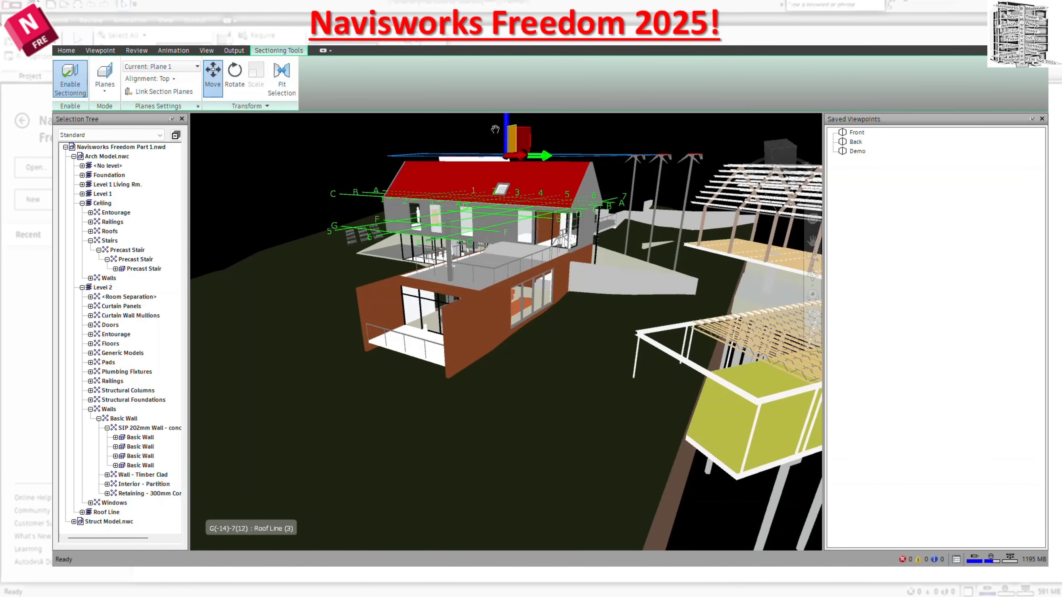
Change the sectioning mode to Box and move the section box over the lower part of the house.
left_click(113, 93)
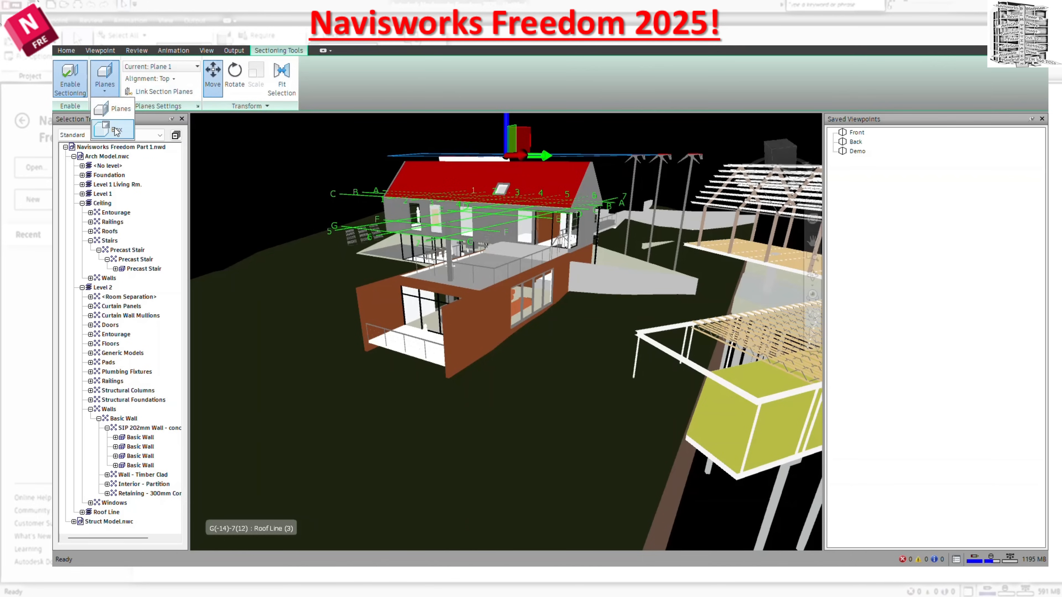
left_click(113, 129)
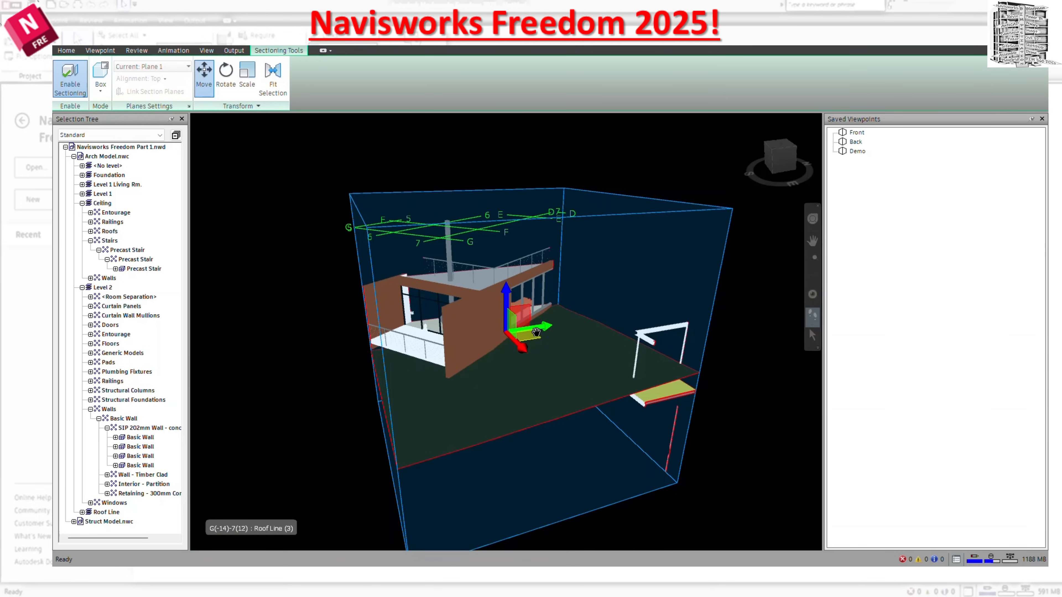
left_click_drag(536, 329, 506, 313)
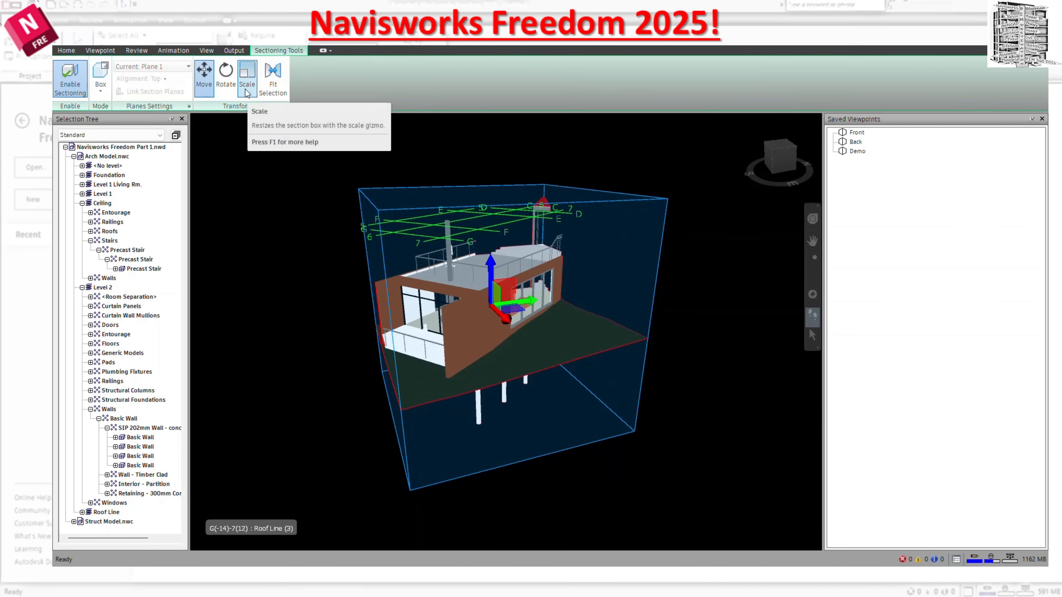
left_click(274, 80)
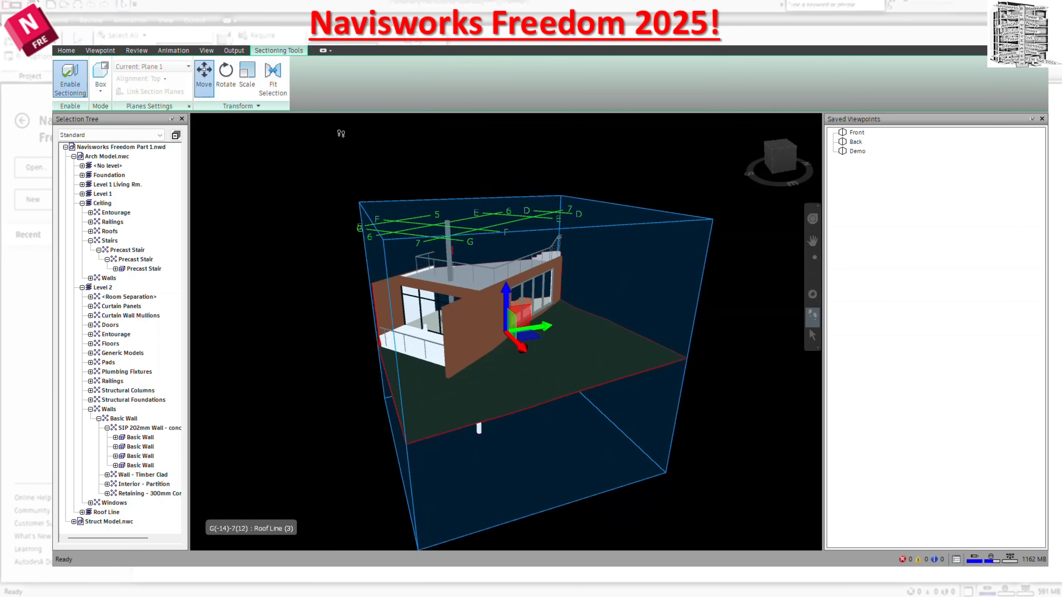
Scale the section box wider and flatter, and reposition it around the lower storey of the house.
left_click(247, 84)
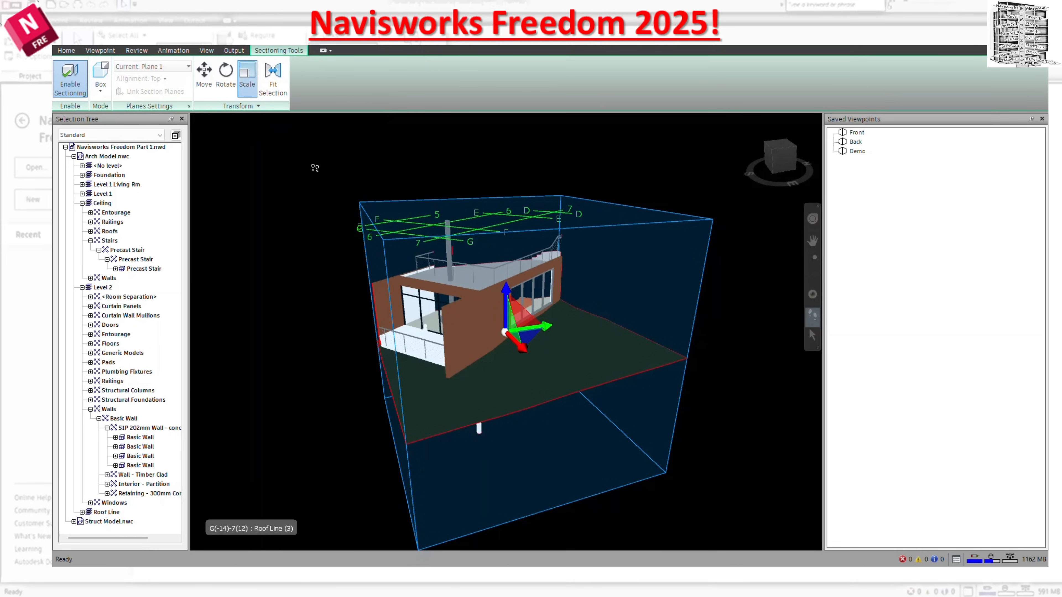
left_click_drag(547, 328, 522, 346)
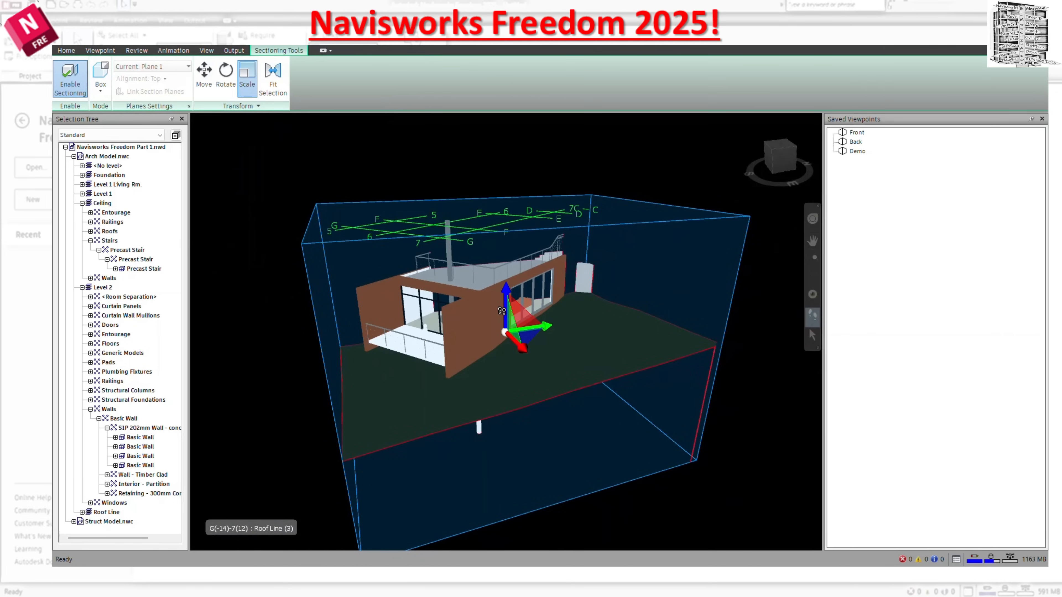
left_click_drag(504, 309, 531, 434)
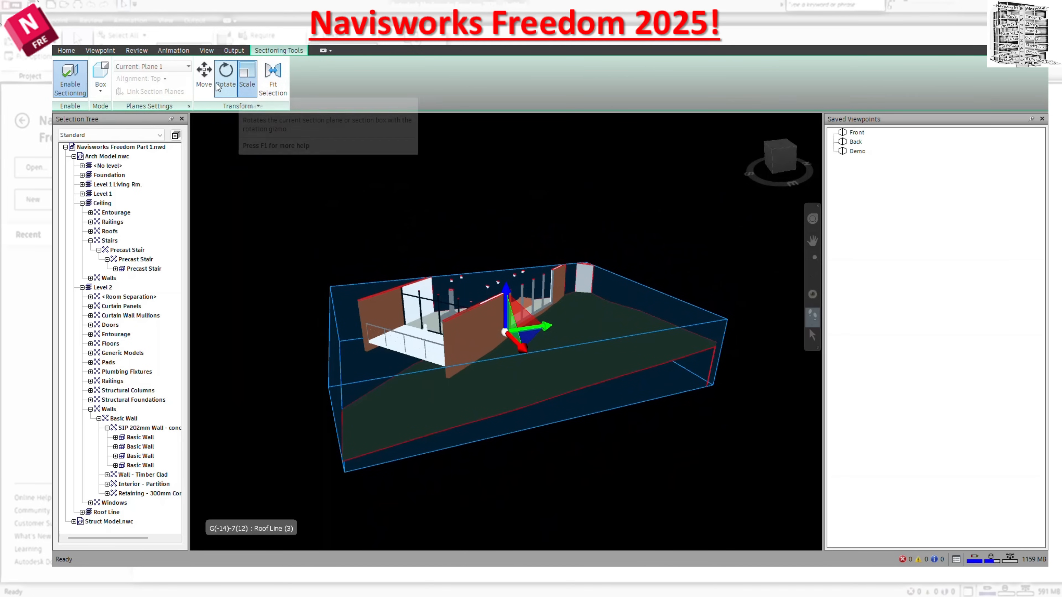
left_click_drag(509, 309, 465, 318)
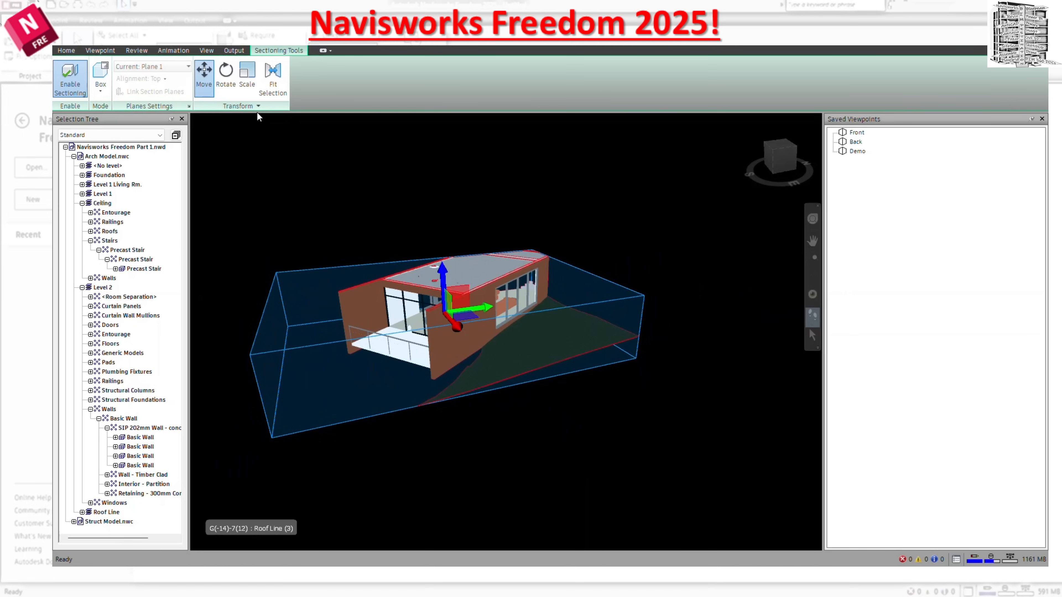
Return the sectioning mode to Planes and enable Plane 2 while keeping Plane 1 current.
left_click(100, 83)
left_click(118, 110)
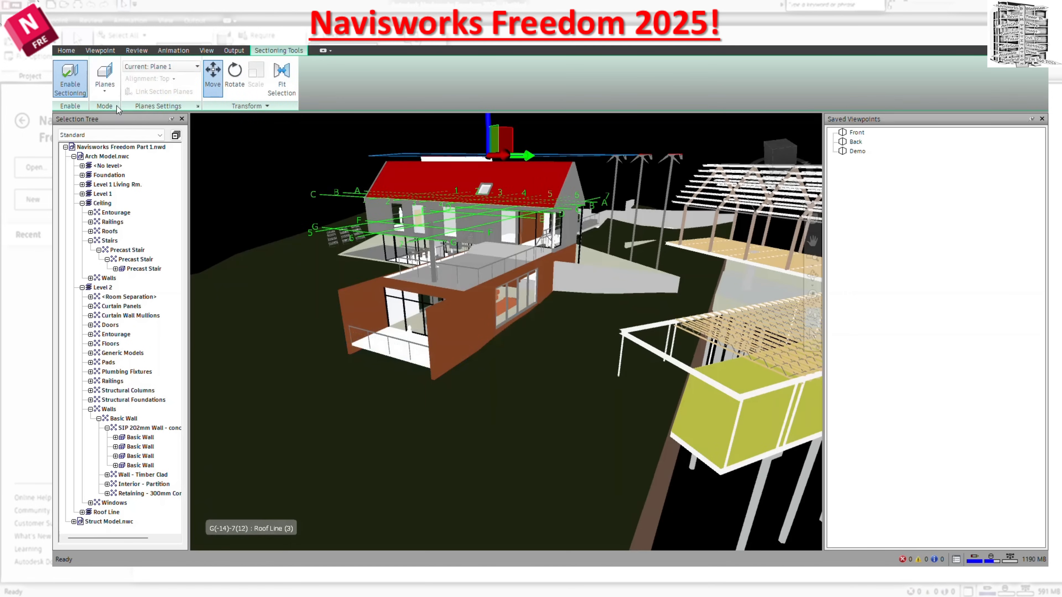
left_click(168, 68)
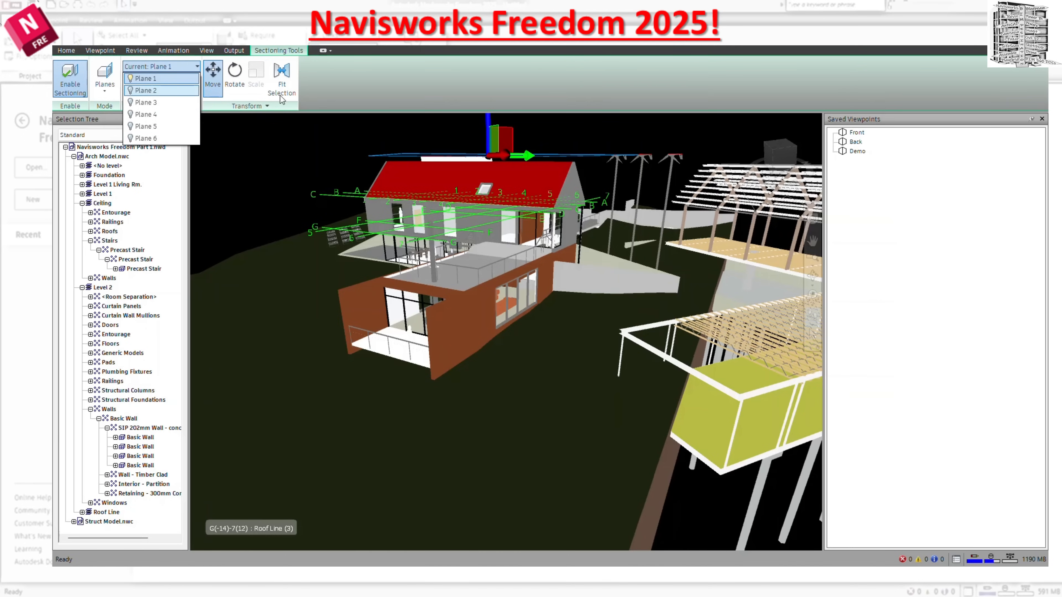
left_click(363, 96)
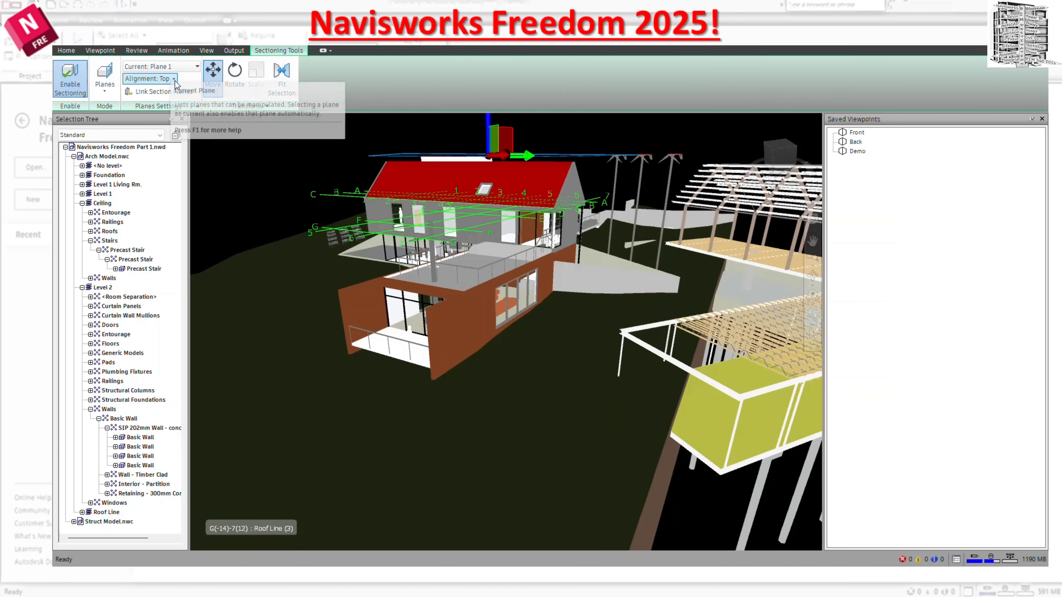
left_click(174, 68)
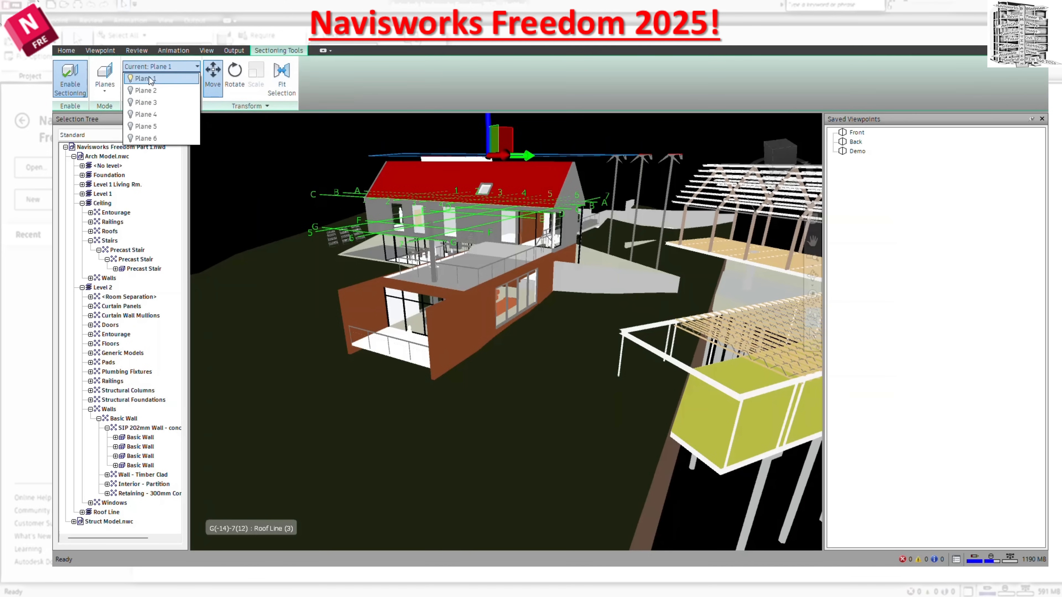
left_click(131, 91)
left_click(339, 97)
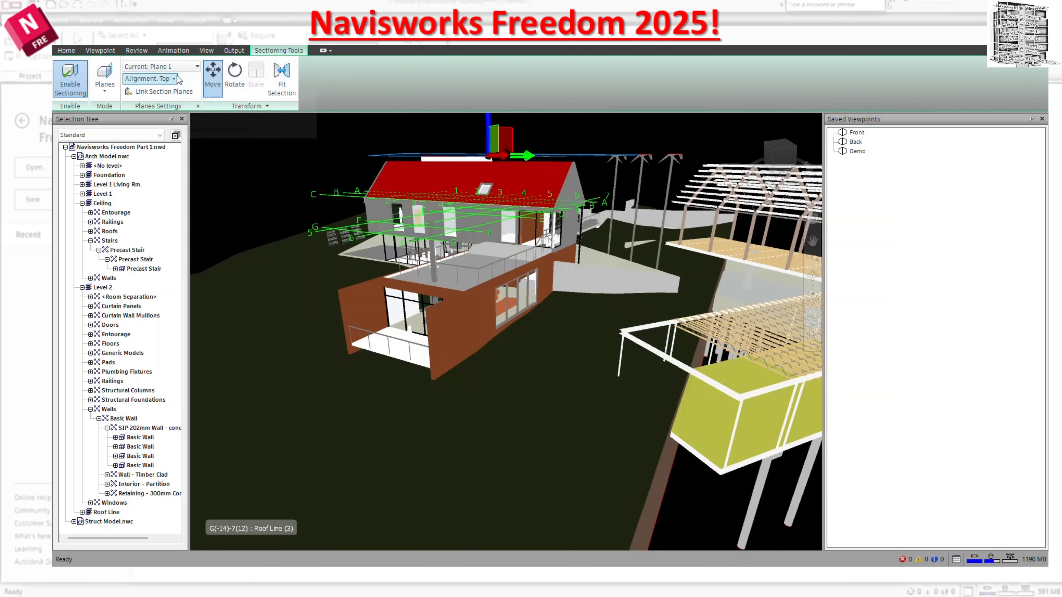
Make Plane 2 the current section plane and review its alignment options.
left_click(174, 79)
left_click(146, 105)
left_click(158, 66)
left_click(165, 89)
left_click(174, 81)
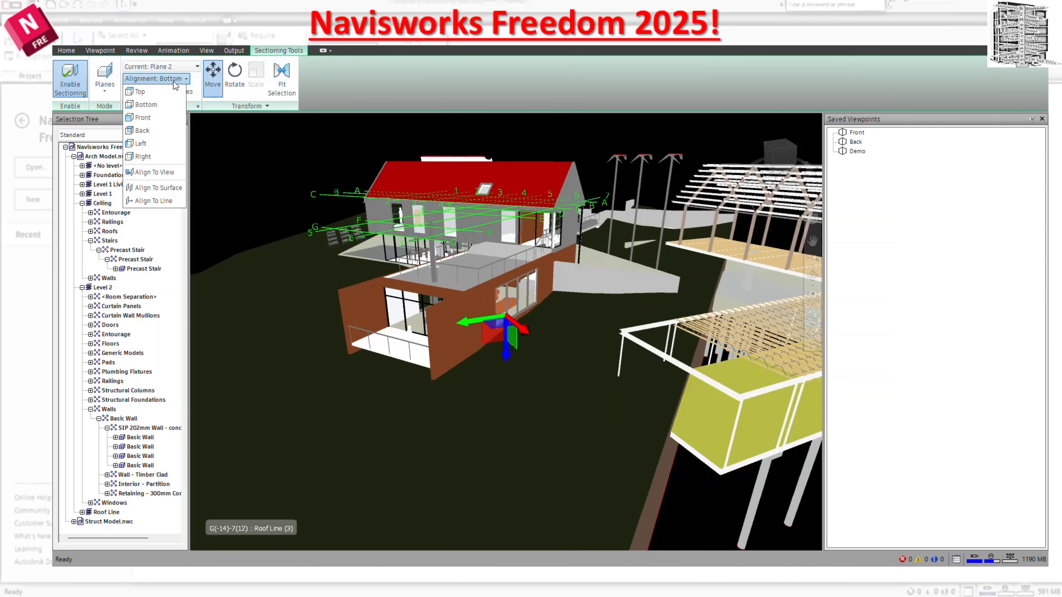
left_click(334, 85)
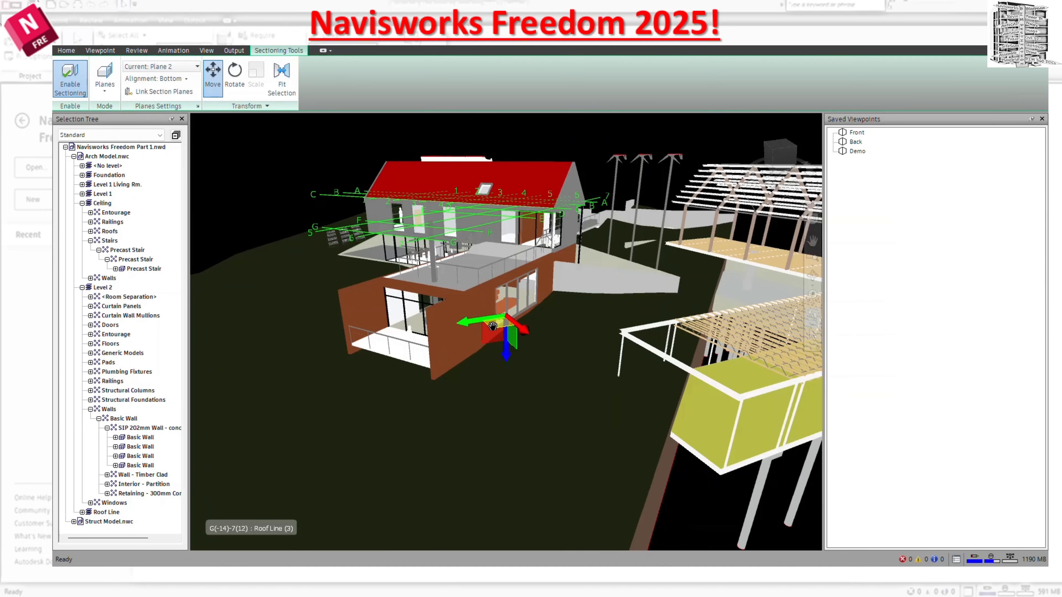
Lower Plane 1 until it cuts through the house roof, and raise Plane 2 slightly.
left_click(167, 69)
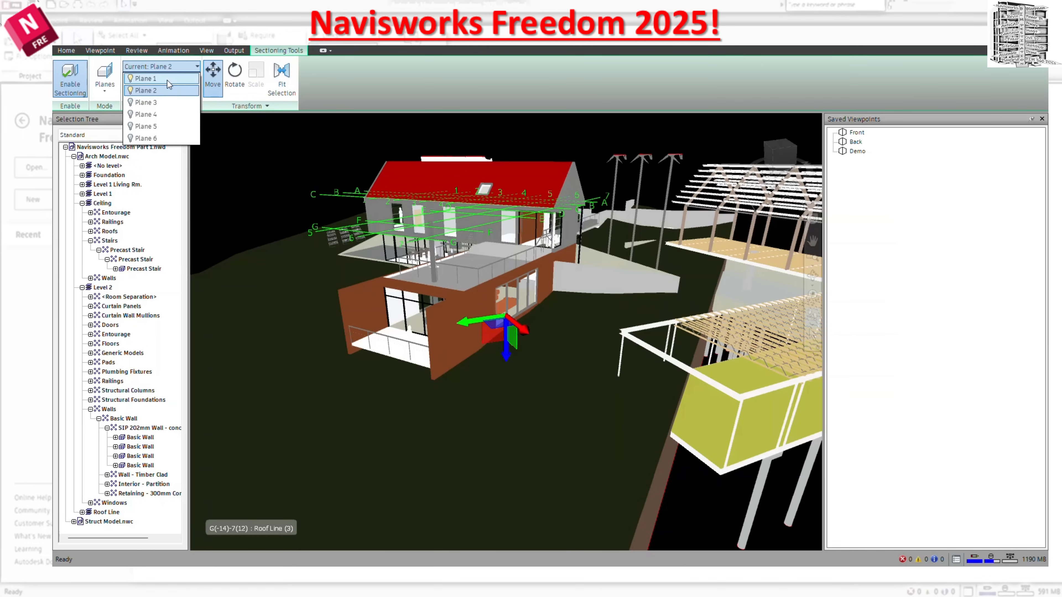
left_click(167, 80)
left_click_drag(489, 135, 488, 163)
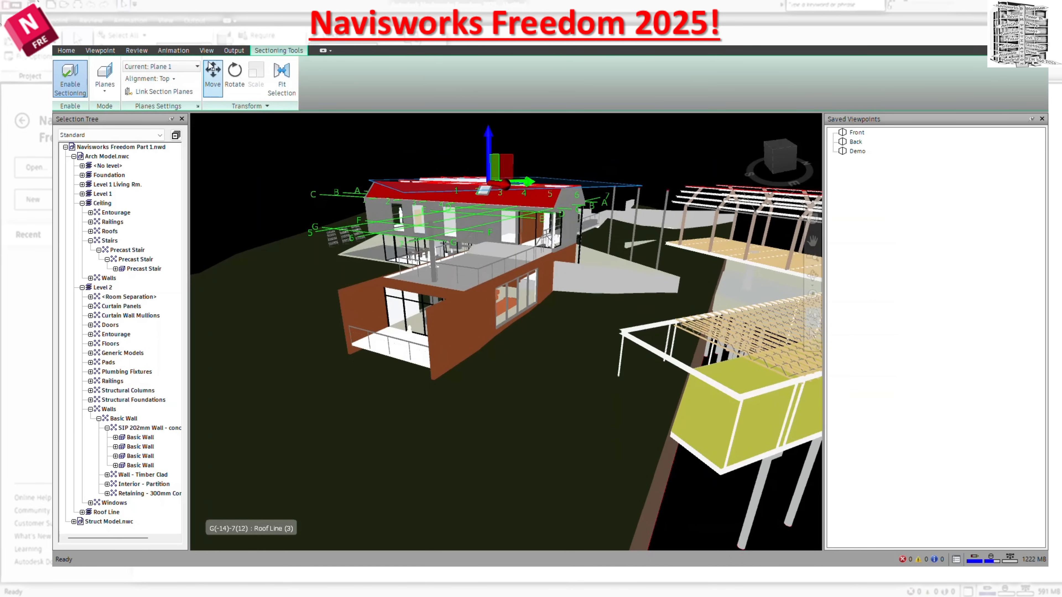
left_click(188, 70)
left_click(169, 89)
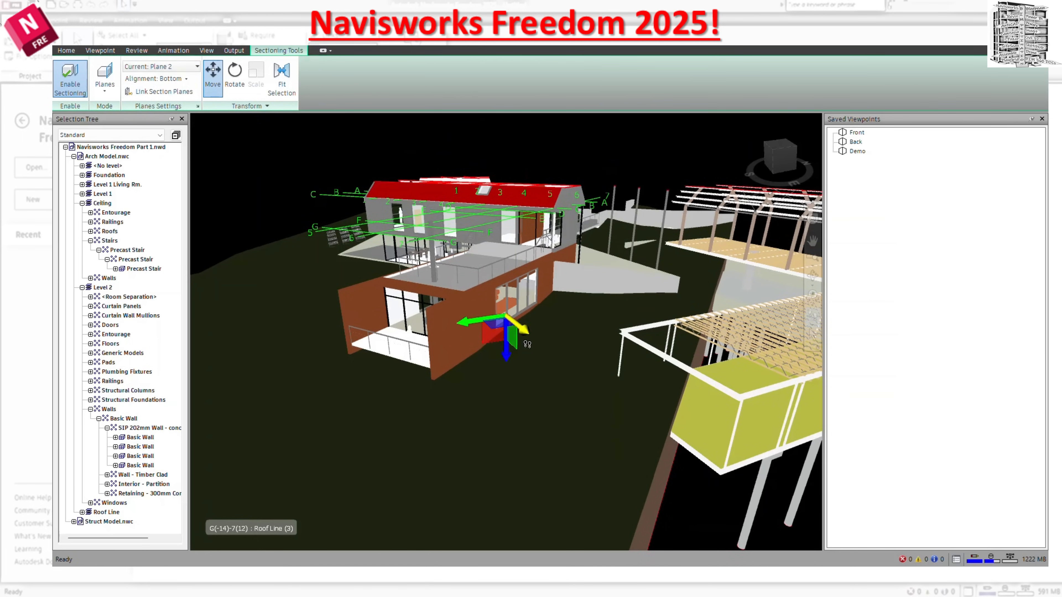
mouse_move(506, 355)
left_mouse_down()
mouse_move(503, 268)
mouse_move(503, 344)
left_mouse_up()
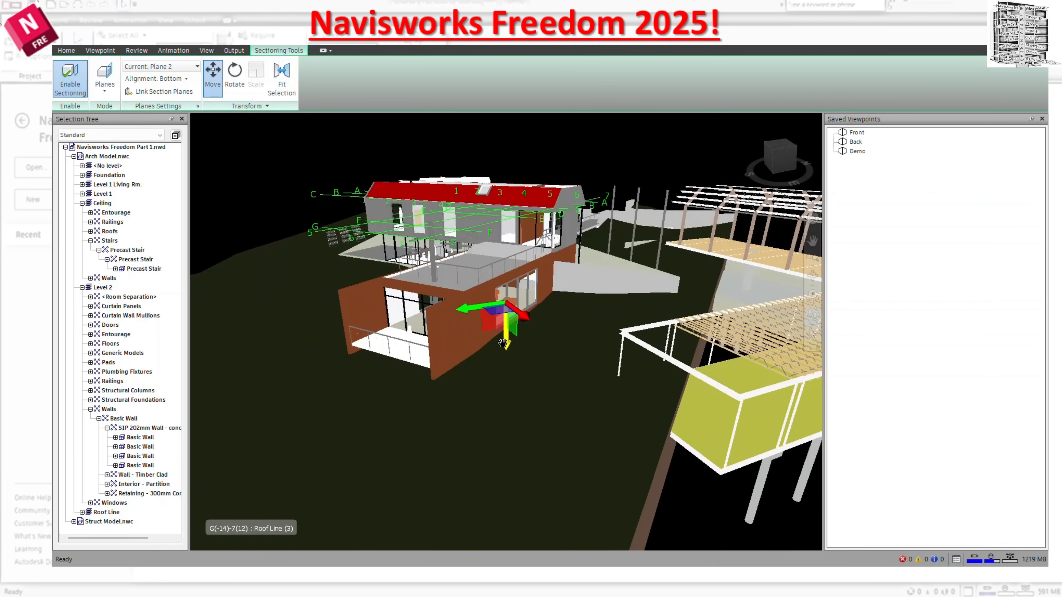
Enable Plane 3 as the current plane and move it outward past the front end of the house.
left_click(171, 68)
left_click(131, 102)
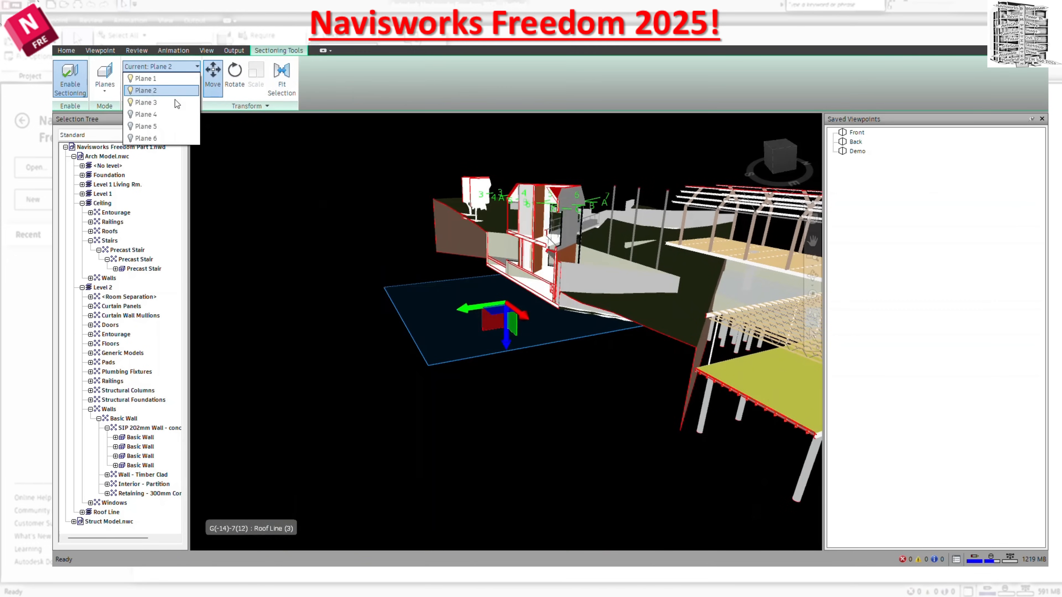
left_click(172, 103)
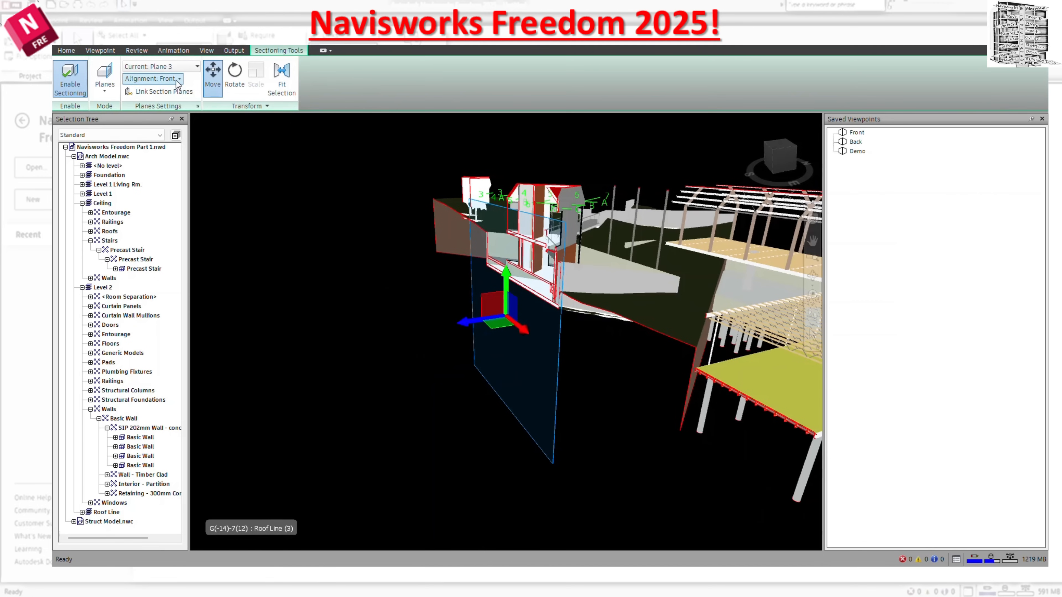
left_click_drag(473, 324, 293, 325)
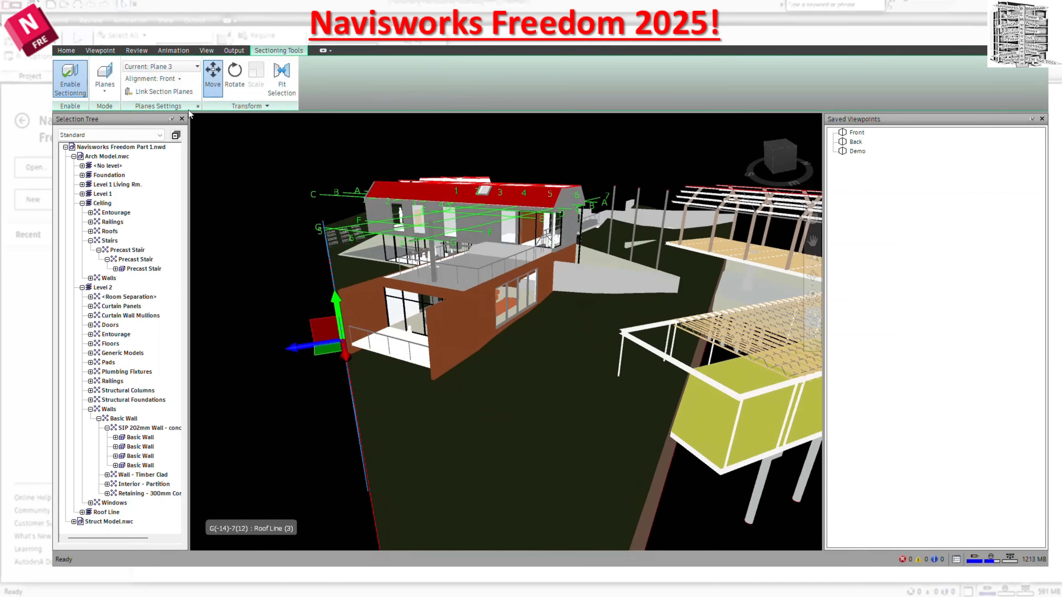
Link the section planes and move them together until the horizontal cut passes through the upper storey.
left_click(171, 95)
mouse_move(314, 348)
left_mouse_down()
mouse_move(367, 338)
mouse_move(371, 376)
mouse_move(356, 213)
mouse_move(368, 314)
mouse_move(217, 339)
mouse_move(339, 341)
mouse_move(314, 347)
left_mouse_up()
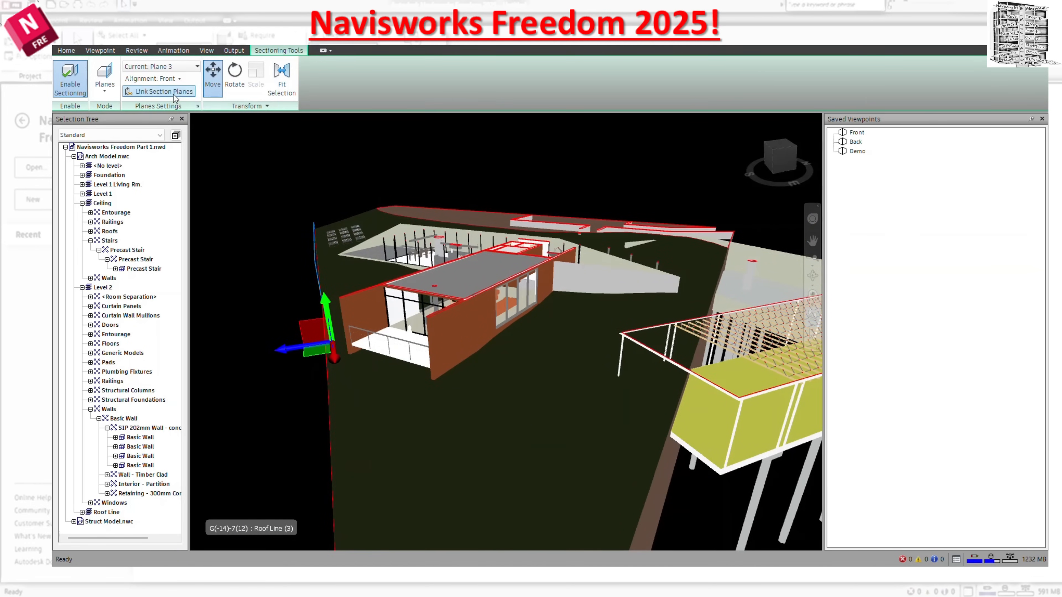
mouse_move(328, 305)
left_mouse_down()
mouse_move(326, 192)
mouse_move(330, 351)
mouse_move(326, 267)
mouse_move(324, 303)
left_mouse_up()
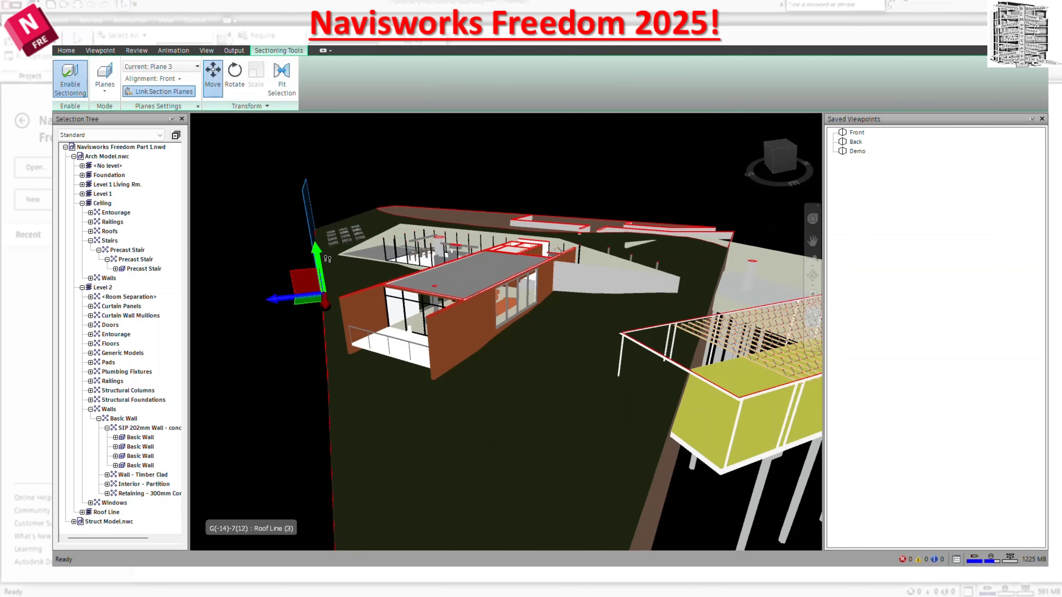
left_click_drag(320, 266, 330, 245)
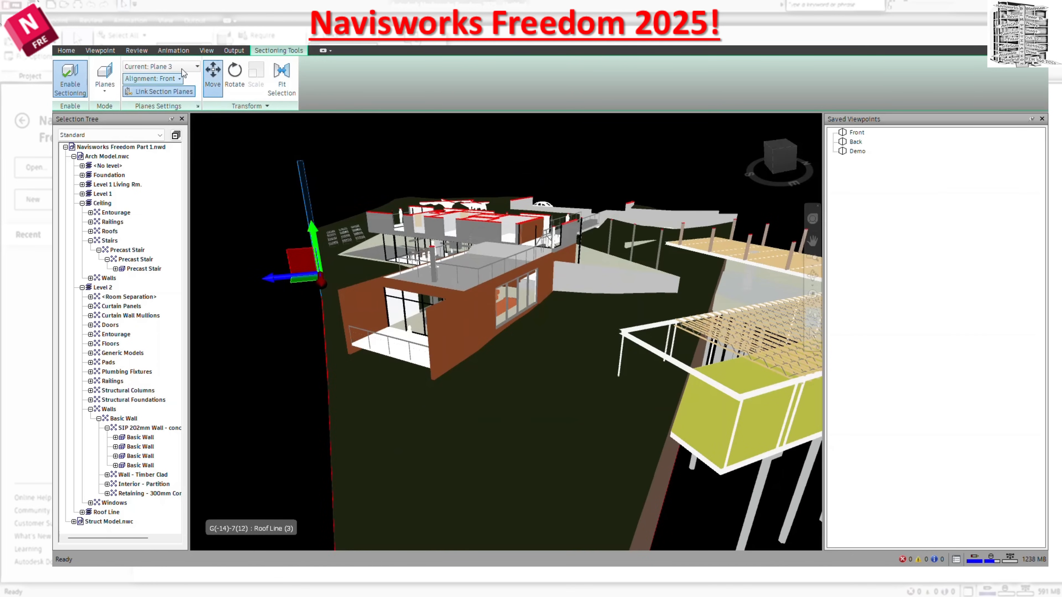
Disable Planes 2 and 3 so that only Plane 1 sections the model.
left_click(161, 66)
left_click(131, 92)
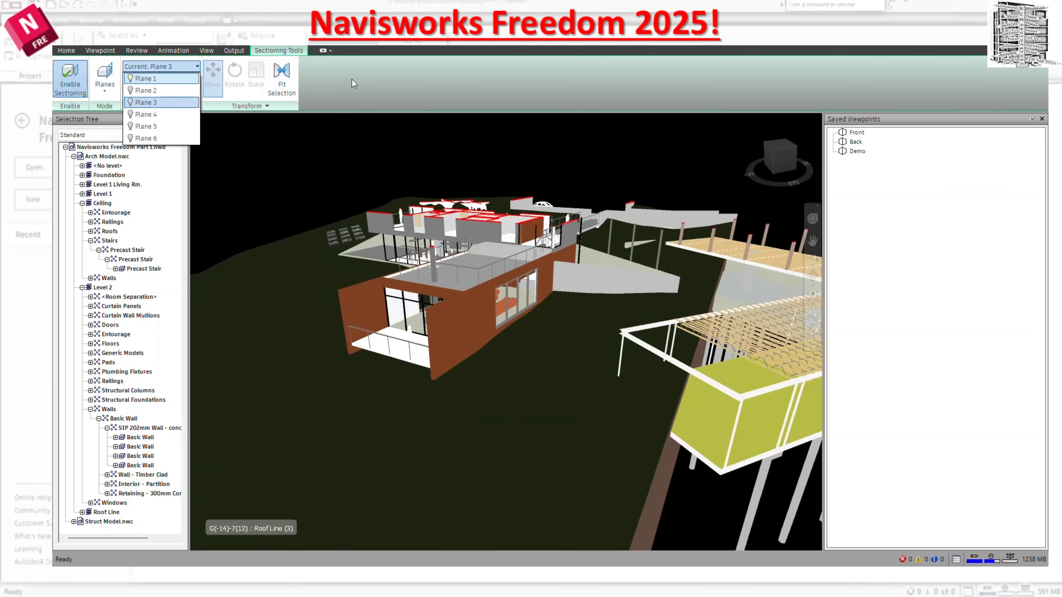
left_click(349, 80)
Set the alignment of Plane 3 with the Align To Surface option.
left_click(179, 78)
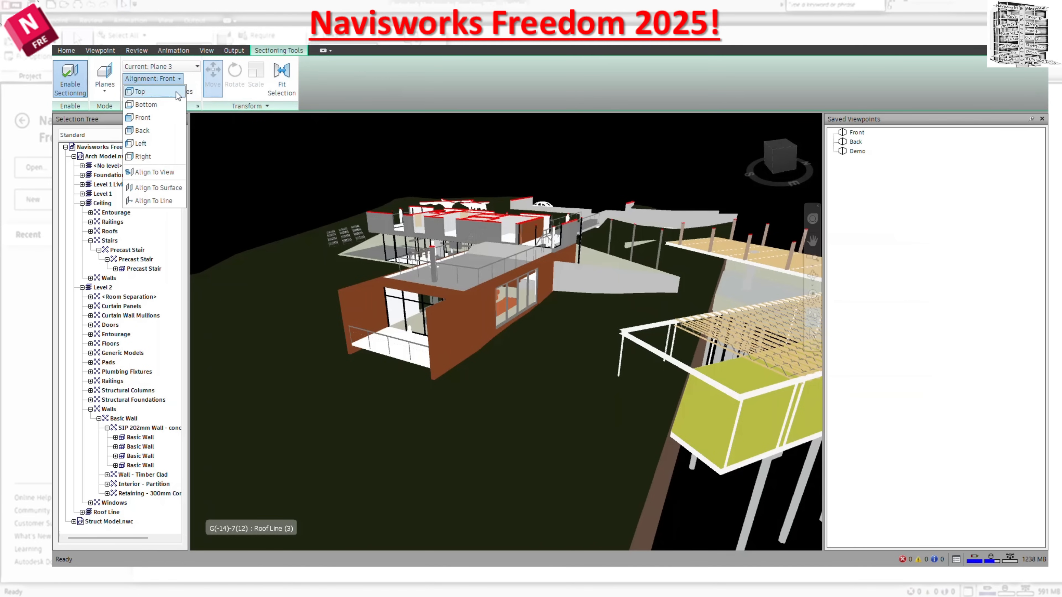
left_click(162, 189)
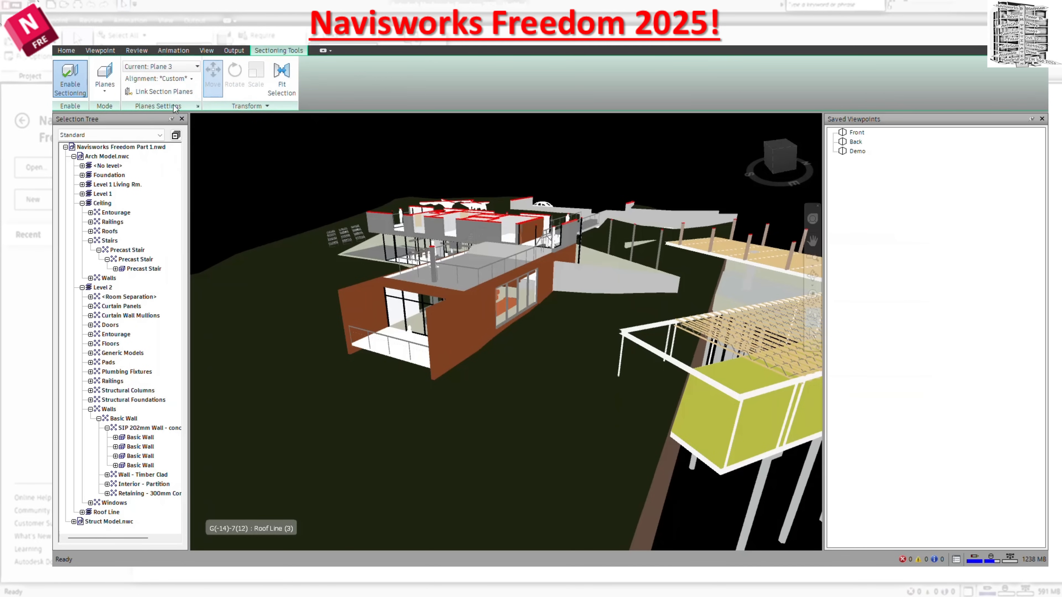
left_click(179, 78)
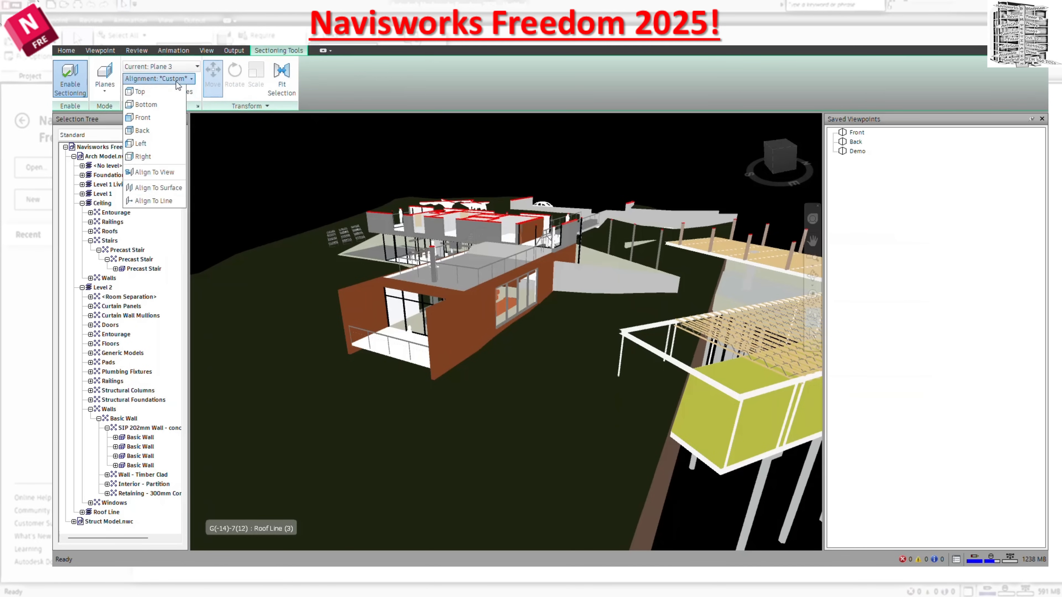
left_click(163, 188)
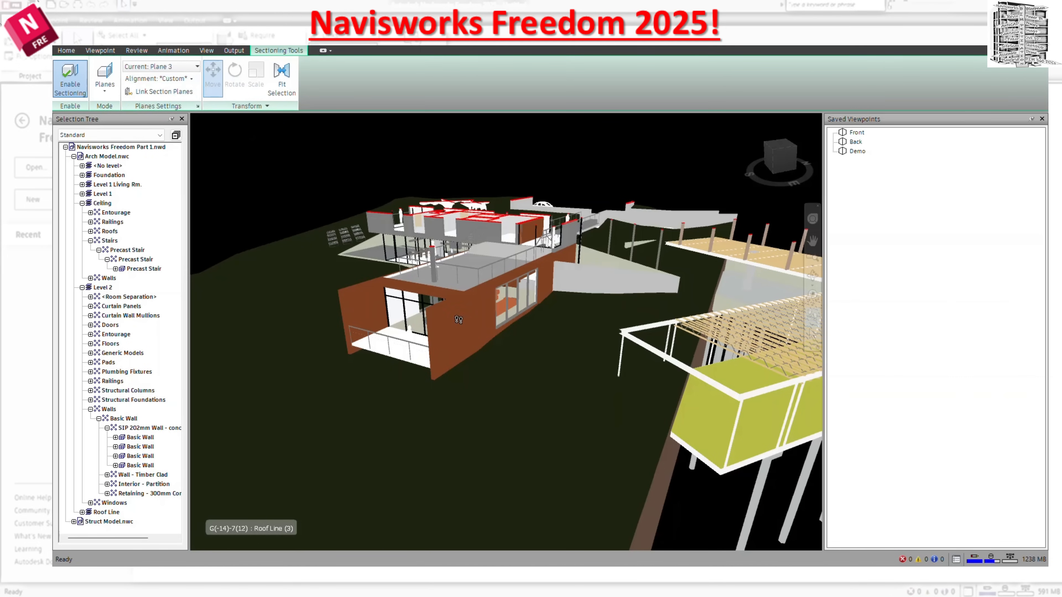
Make Plane 1 the current section plane and align it to the surface of the timber-clad side wall.
left_click(196, 66)
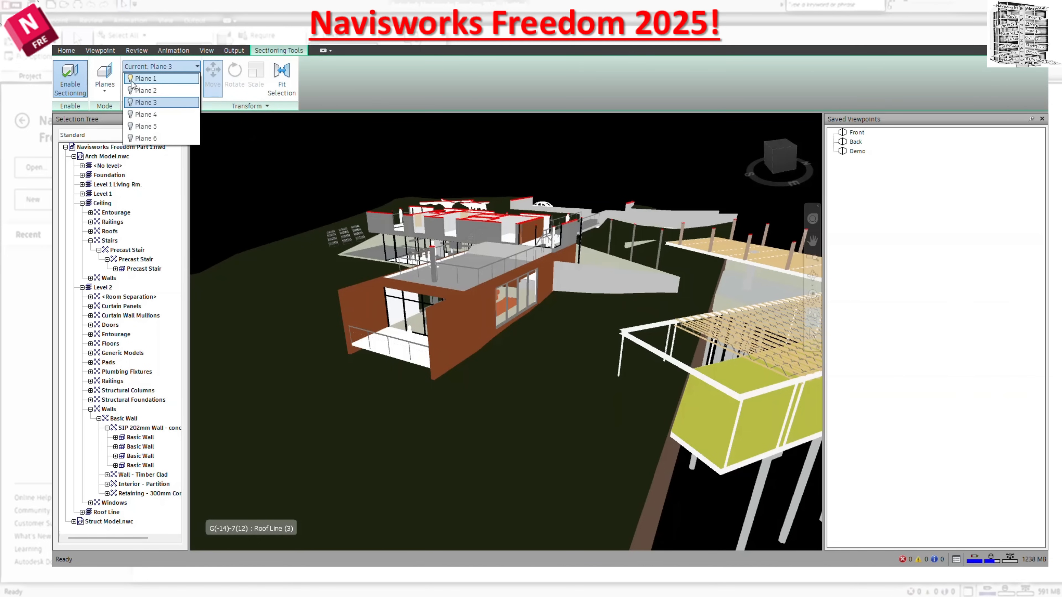
left_click(151, 80)
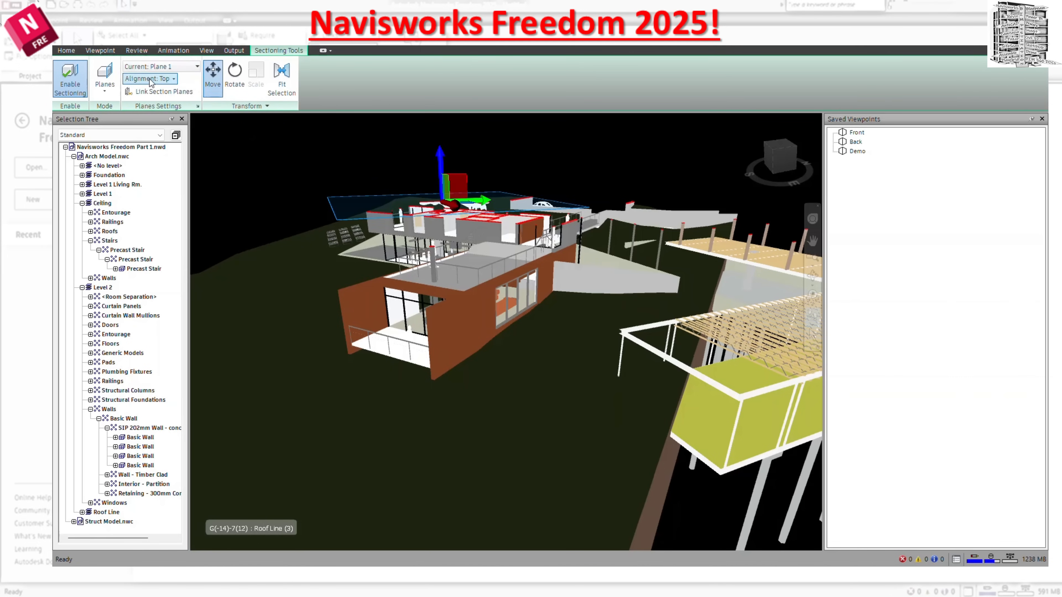
left_click(167, 81)
left_click(172, 190)
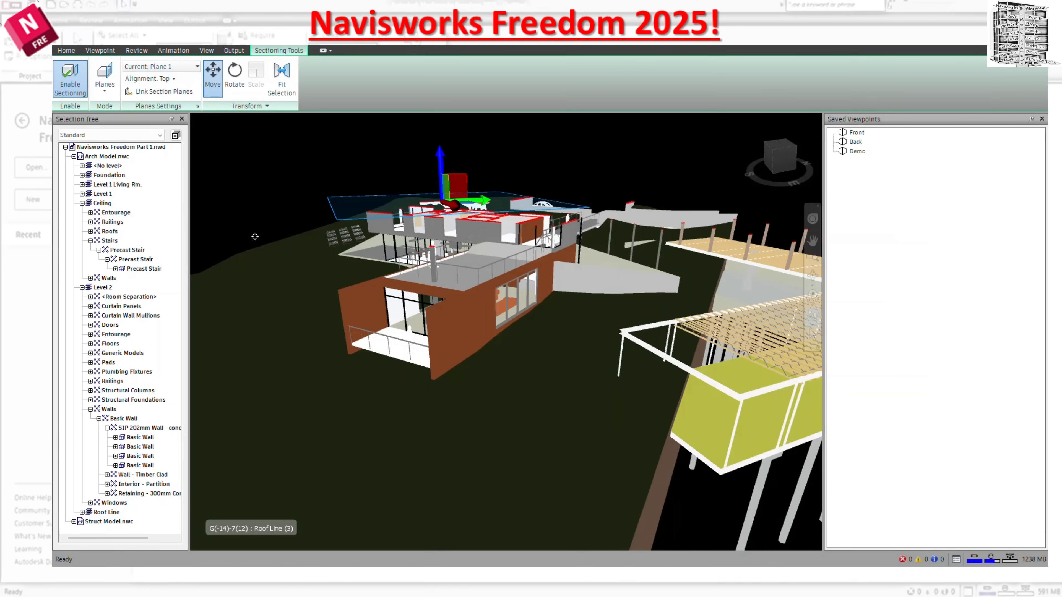
left_click(484, 318)
left_click_drag(506, 321, 611, 359)
middle_click_drag(606, 364, 606, 390)
scroll(560, 395, "up", 3)
left_click_drag(582, 437, 591, 416)
left_click_drag(579, 372, 620, 450)
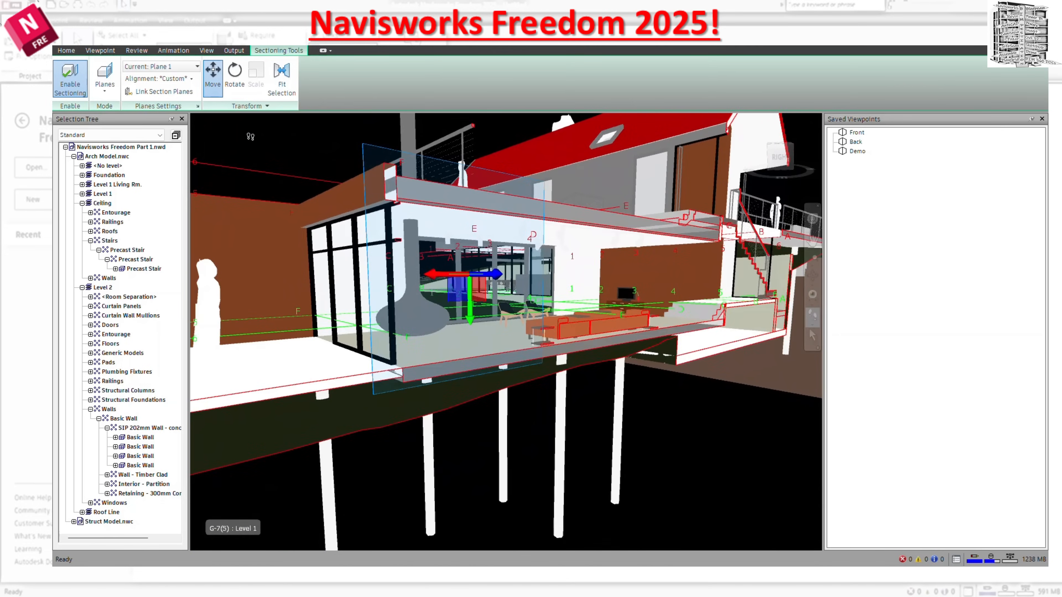
Align Plane 1 to the terrace floor surface and raise it so it cuts through the lower-storey walls.
left_click(168, 80)
left_click(180, 188)
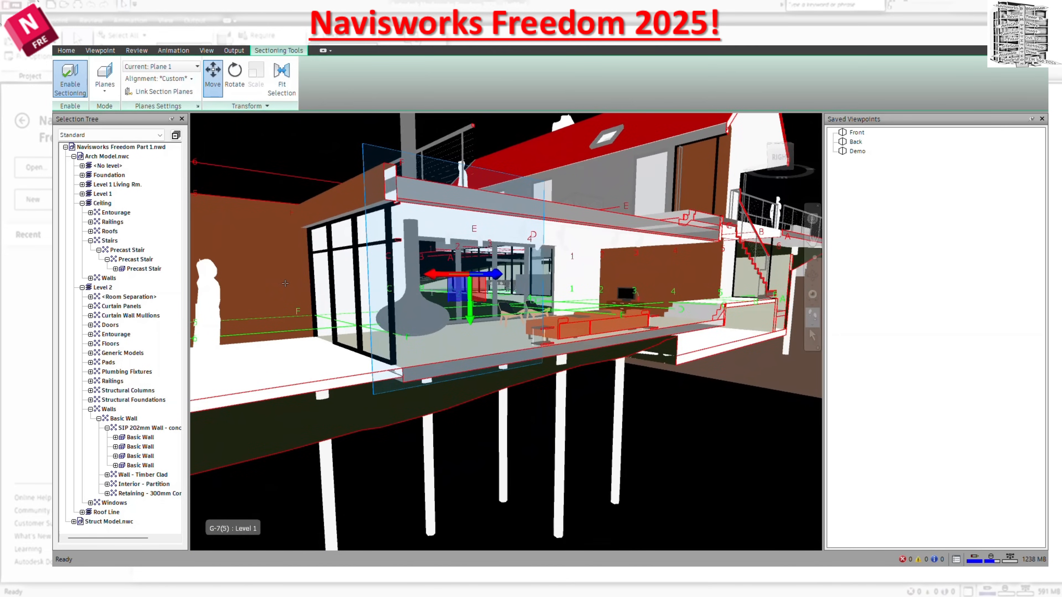
left_click(346, 372)
left_click_drag(351, 354, 363, 332)
scroll(416, 333, "down", 4)
middle_click_drag(445, 354, 436, 273)
scroll(437, 324, "down", 3)
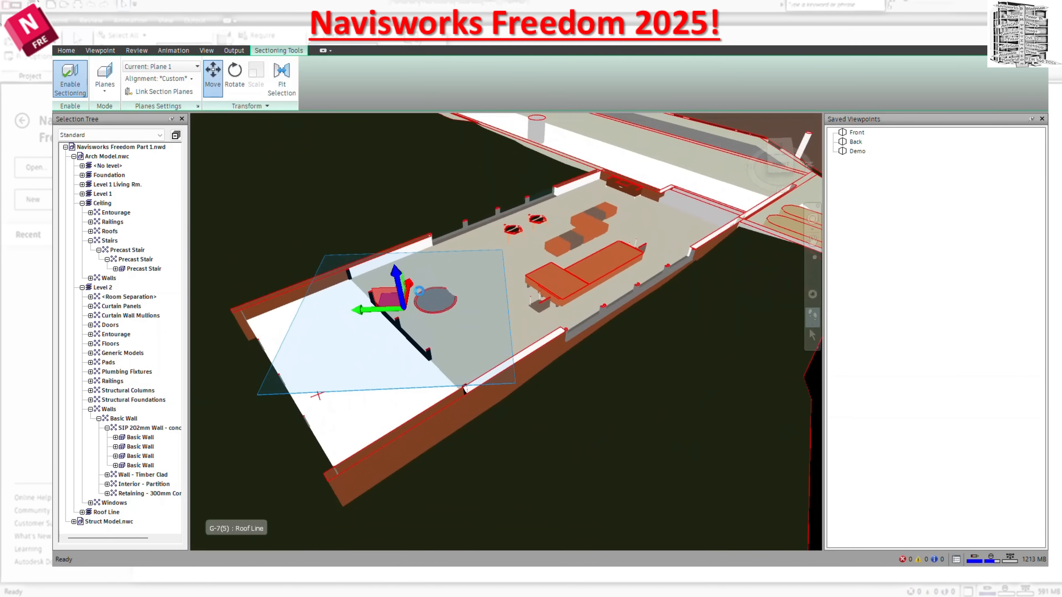
left_click_drag(402, 298, 396, 279)
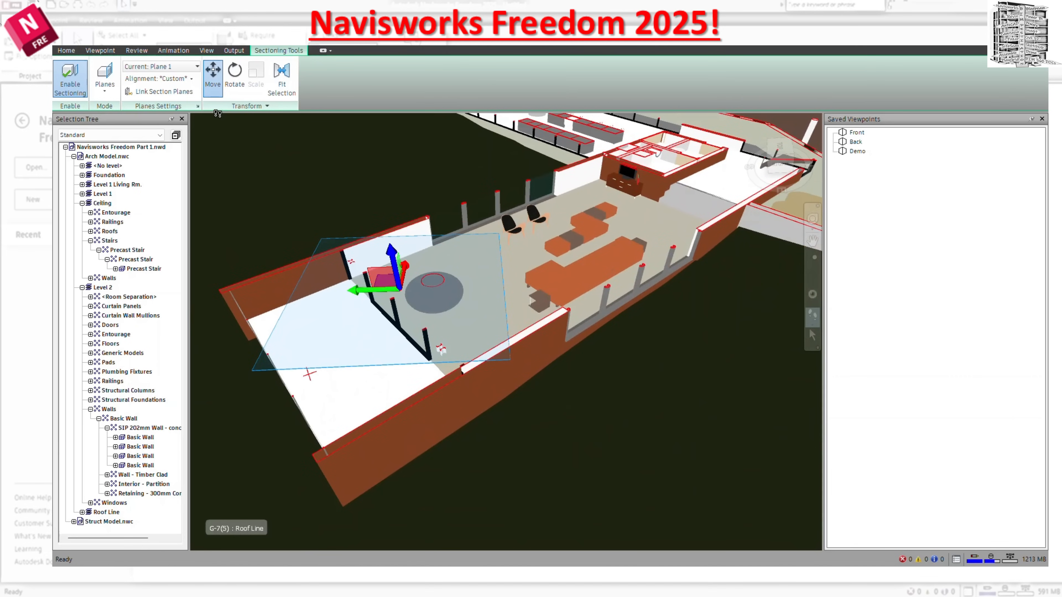
Tilt Plane 1 slightly with the Rotate gizmo and disable sectioning of the whole model.
left_click(237, 84)
left_click_drag(395, 290, 397, 273)
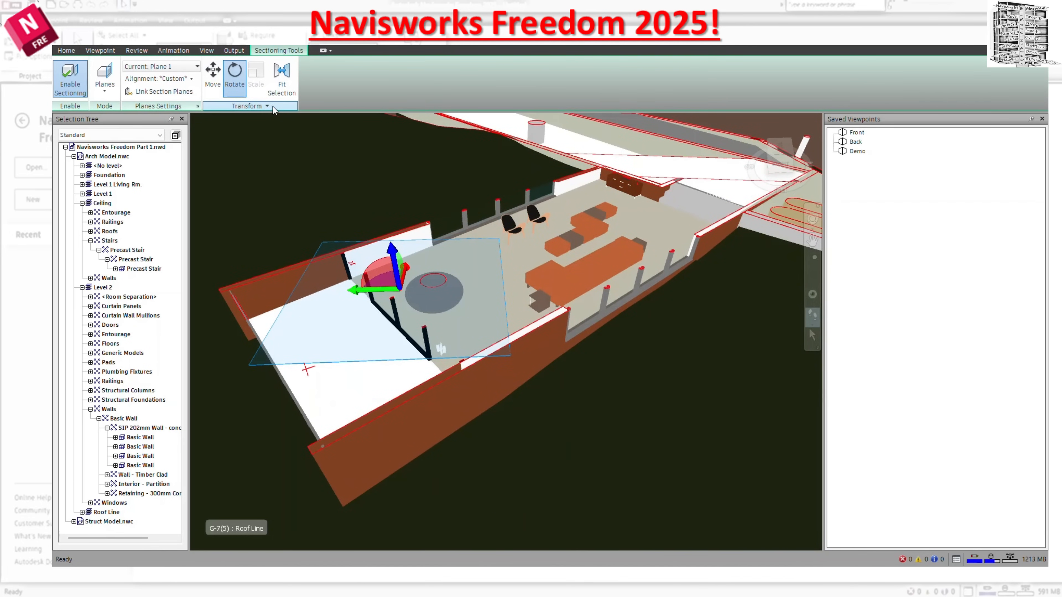
left_click(65, 88)
left_click_drag(417, 300, 533, 391)
middle_click_drag(534, 391, 569, 279)
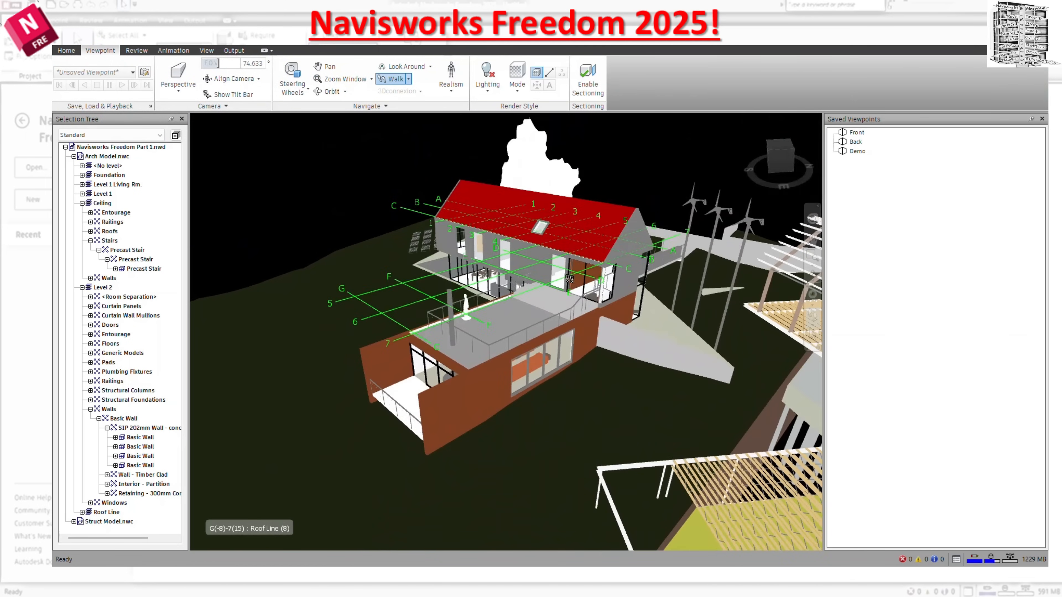
Measure point to point from the flat roof to the terrace floor, with the Measure Tools window open.
left_click(142, 52)
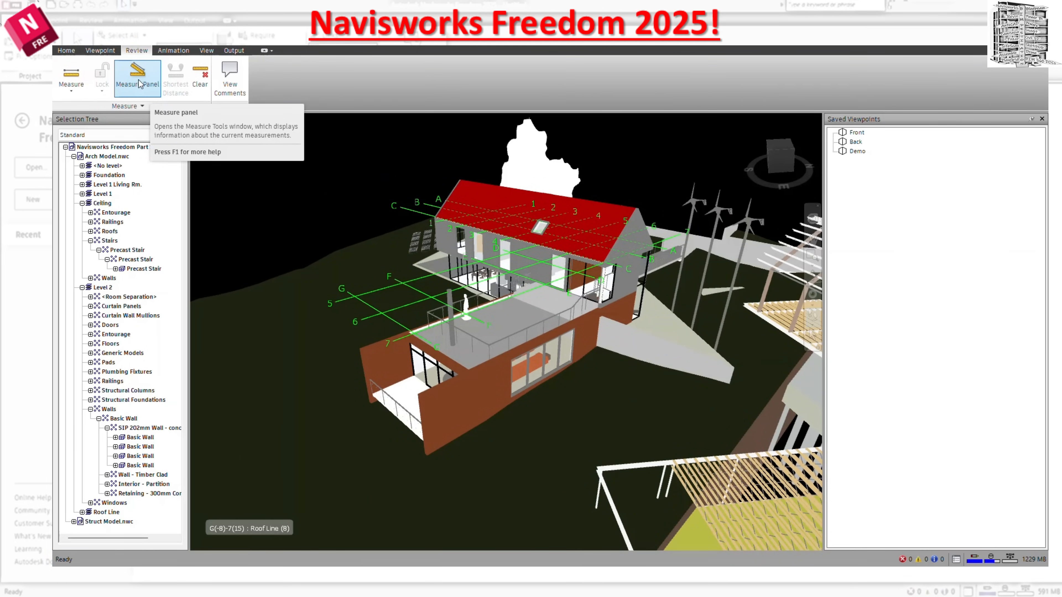
left_click(71, 74)
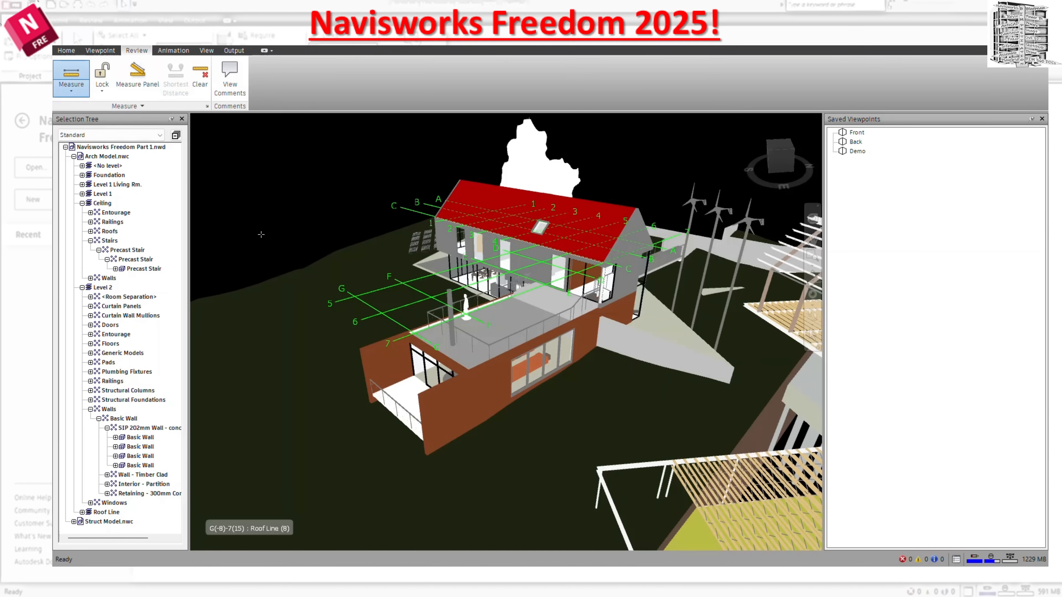
left_click(395, 239)
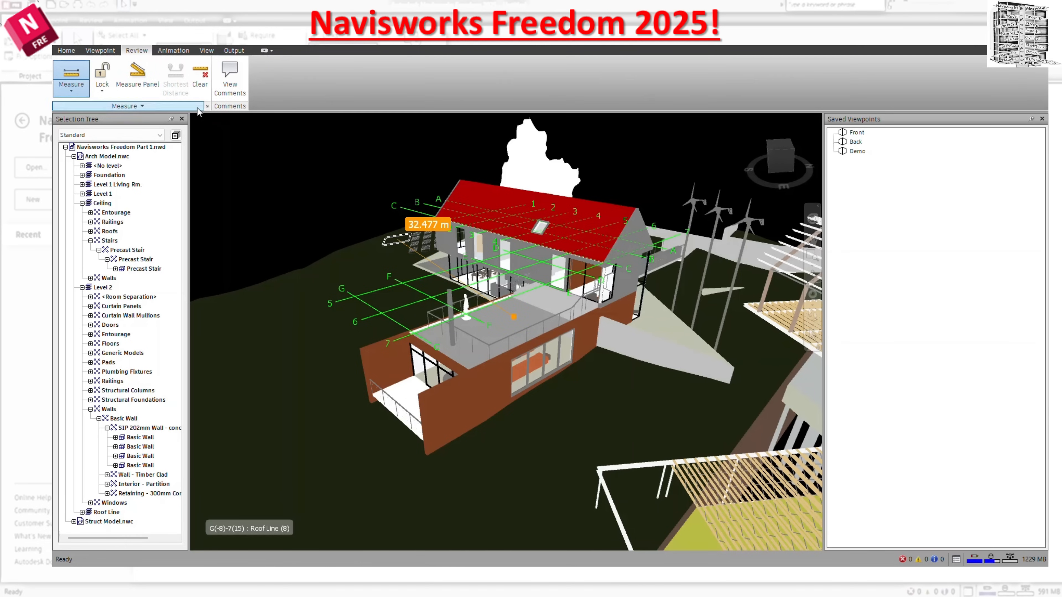
left_click(142, 81)
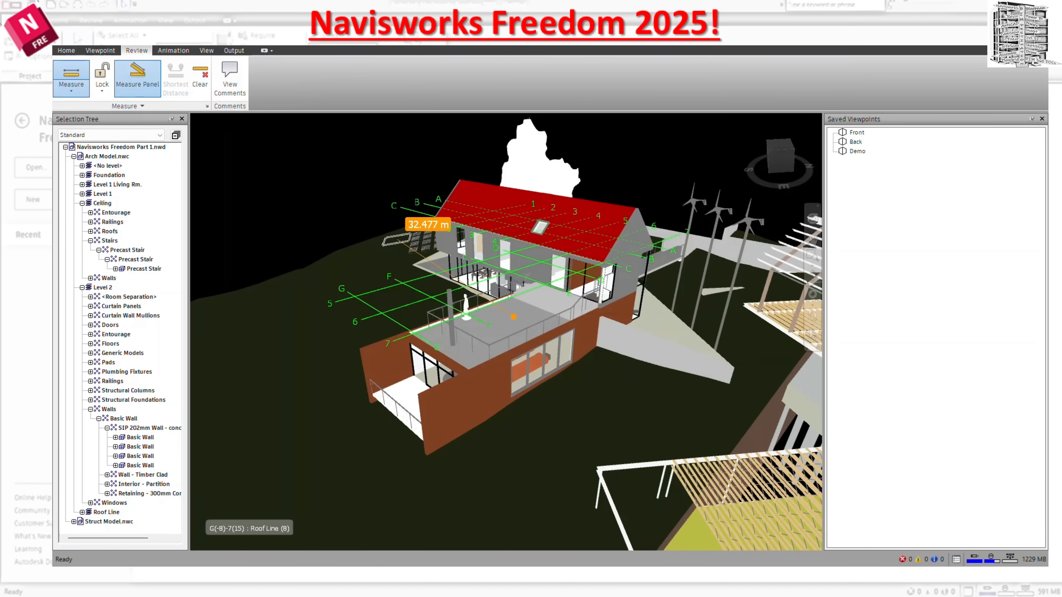
left_click_drag(26, 25, 256, 123)
left_click_drag(298, 180, 526, 297)
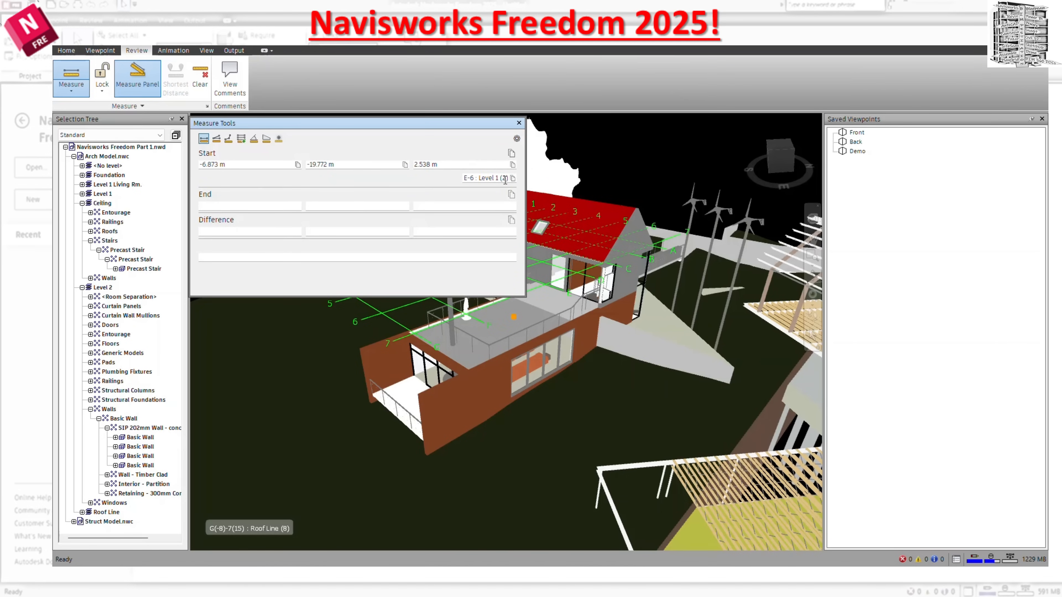
left_click(409, 397)
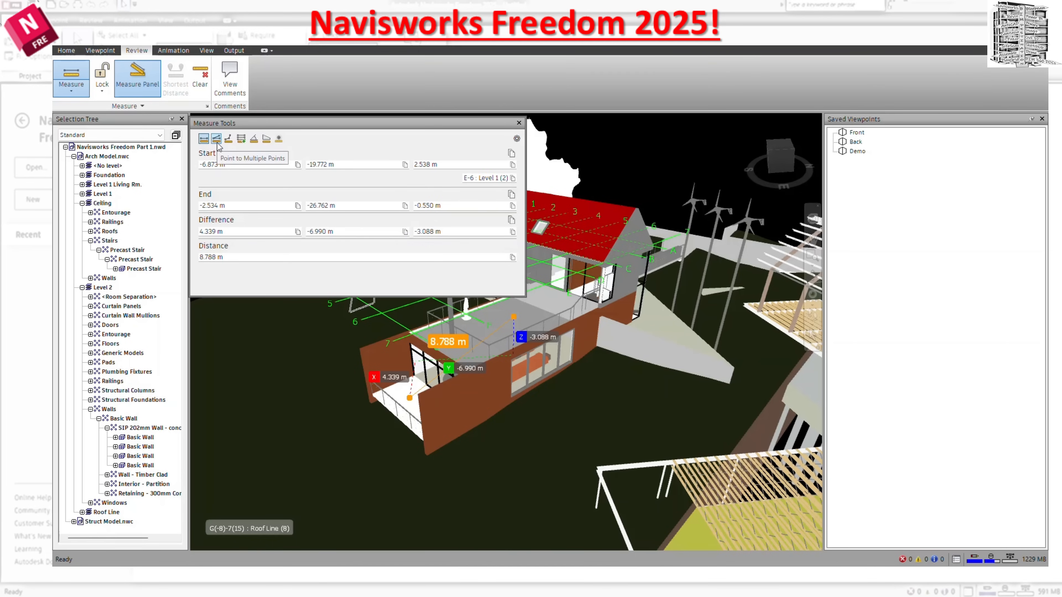
Measure several separate distances with Accumulate, along the flat roof edge, up to the upper storey and across the red roof.
left_click(241, 139)
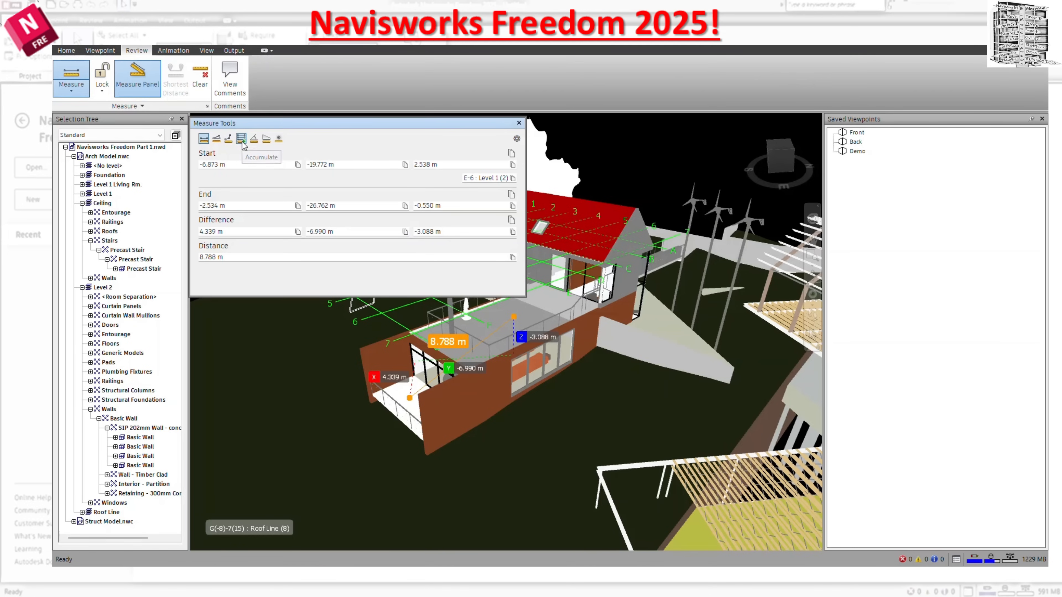
left_click(467, 366)
left_click(513, 335)
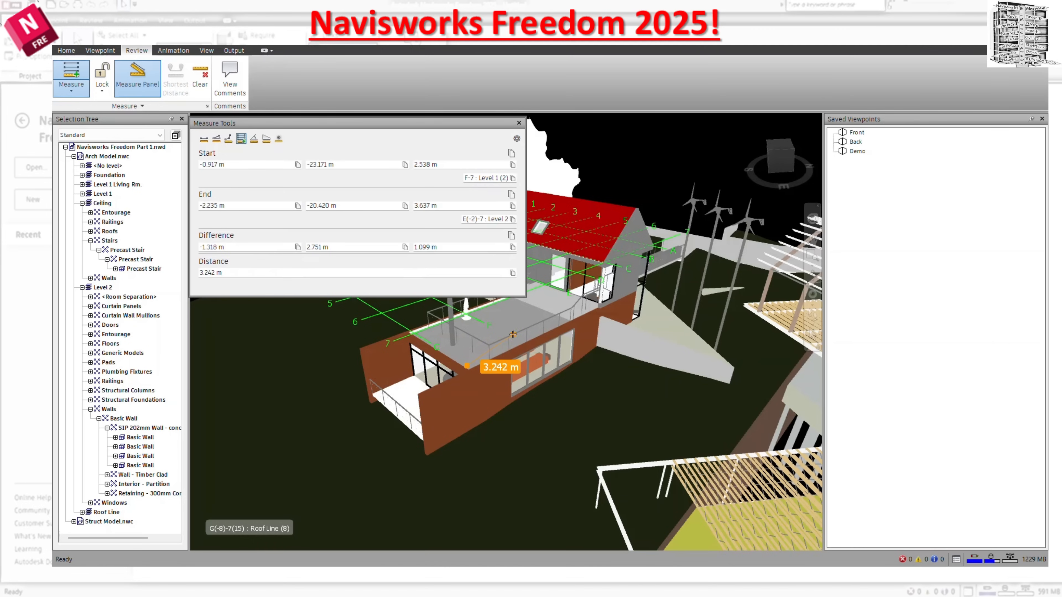
left_click(553, 312)
left_click(603, 272)
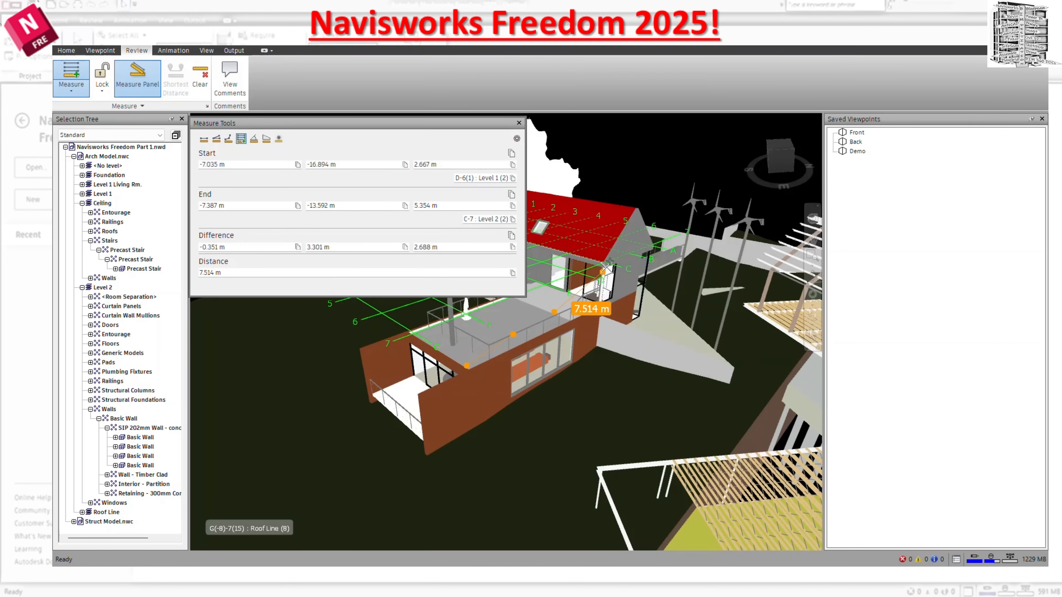
left_click(624, 235)
left_click(563, 248)
left_click(554, 218)
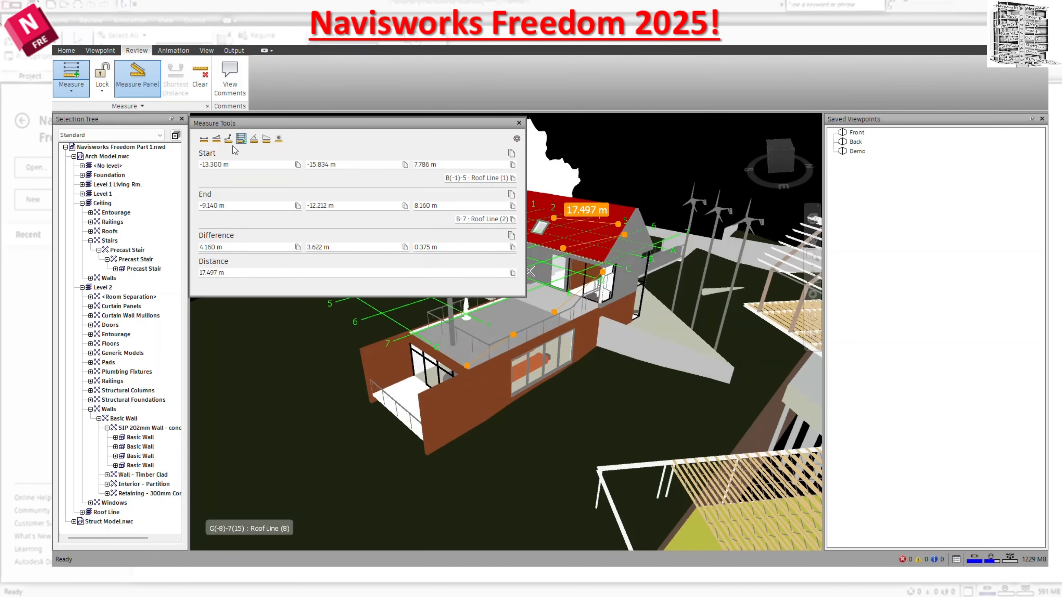
Measure a continuous Point Line along the lower timber-clad side wall and up onto the red roof.
left_click(228, 138)
left_click(420, 396)
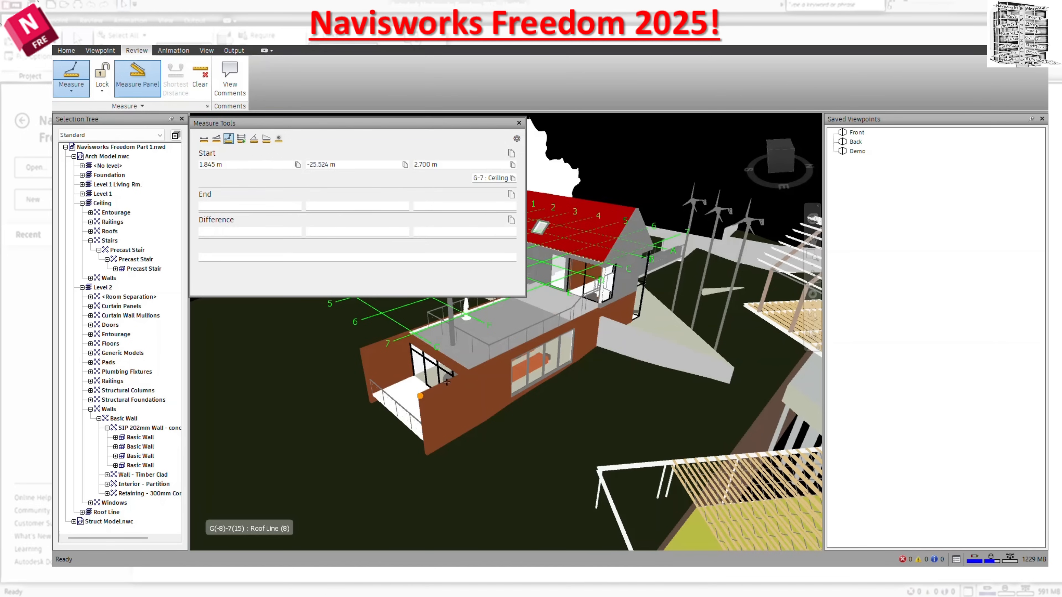
left_click(477, 368)
left_click(555, 336)
left_click(603, 315)
left_click(630, 298)
left_click(616, 258)
left_click(594, 223)
left_click(555, 220)
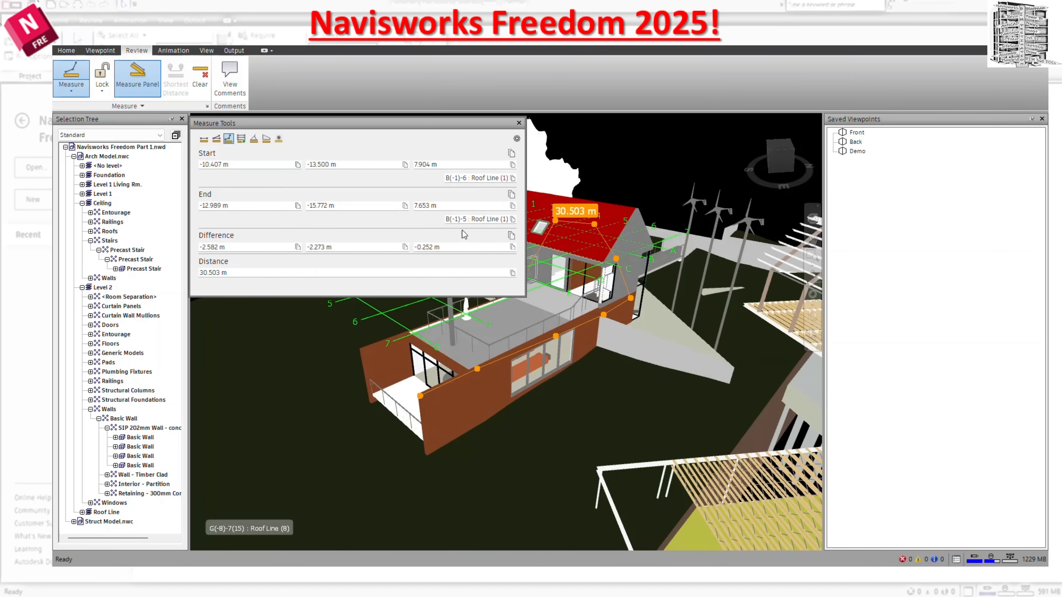
Examine the Measure settings in the Options Editor and the Measure Tools window, then close both.
left_click(519, 123)
left_click(207, 107)
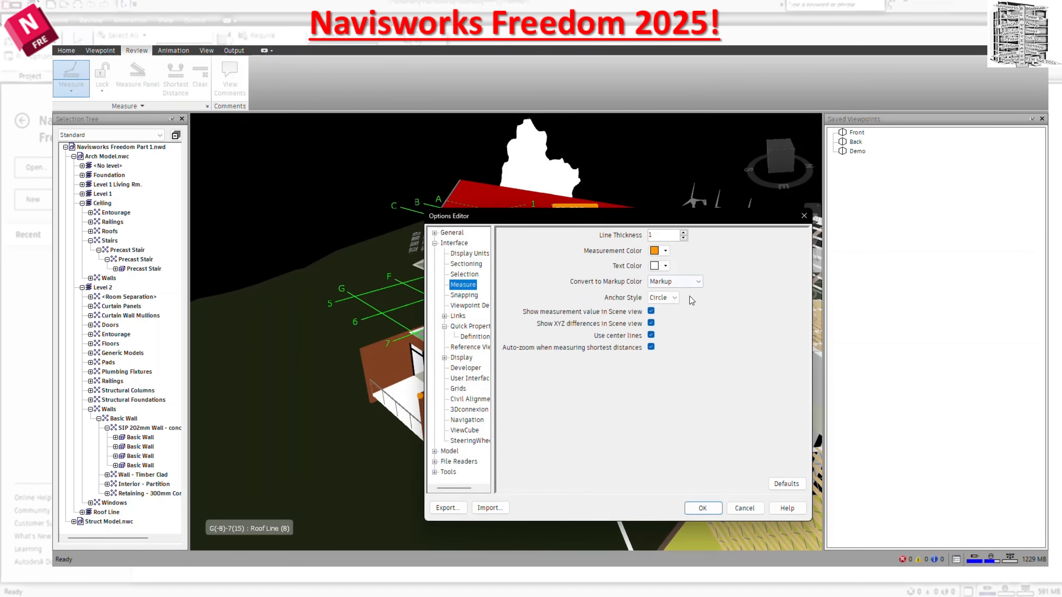
left_click(804, 216)
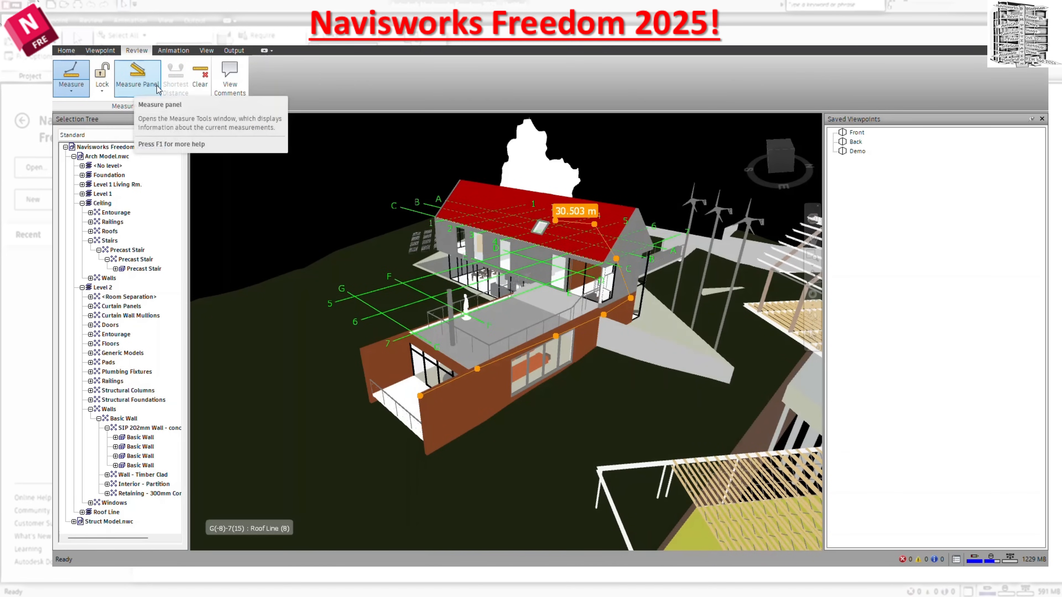
left_click(157, 86)
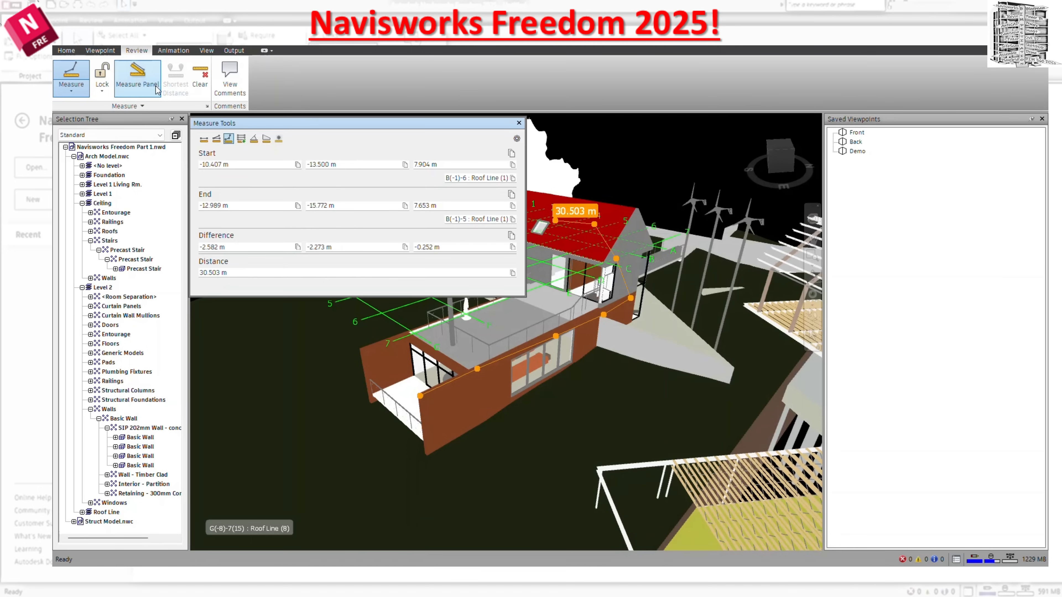
left_click(519, 123)
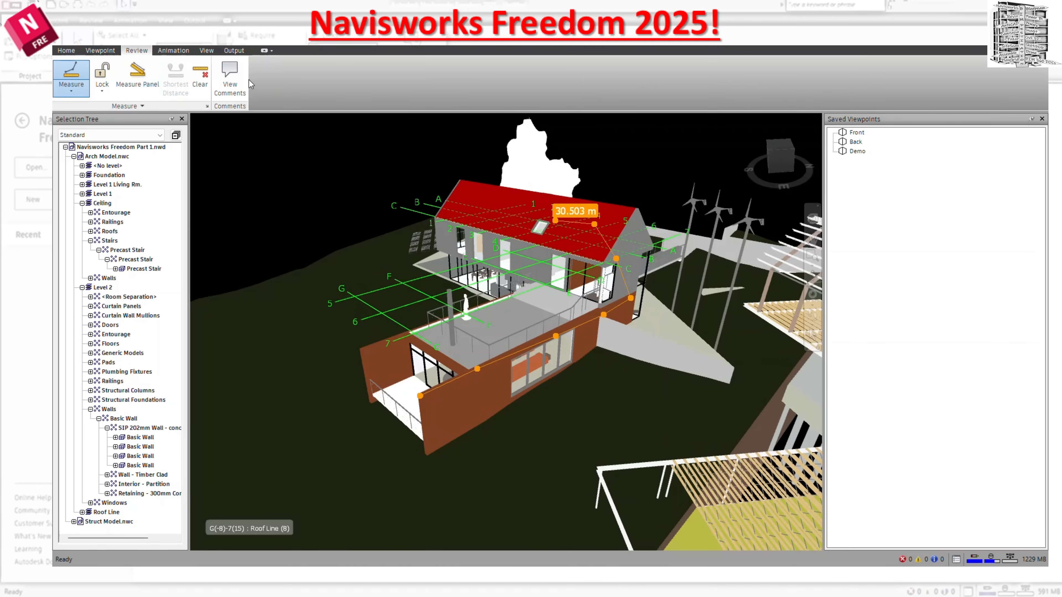
Switch the measurement lock through X Axis, Y Axis and Z Axis, and clear the current measurement.
left_click(103, 90)
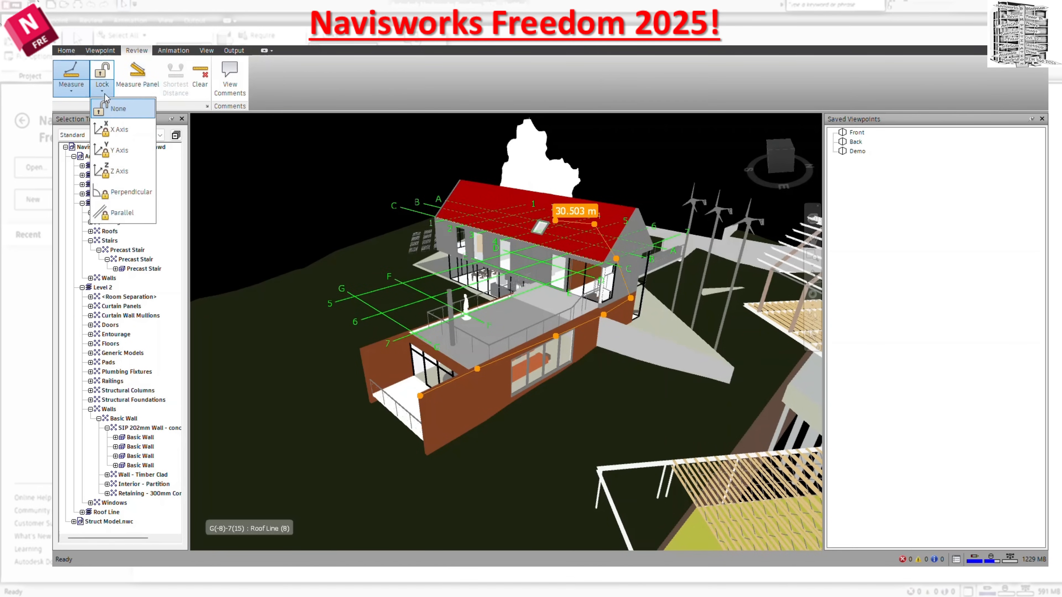
left_click(119, 130)
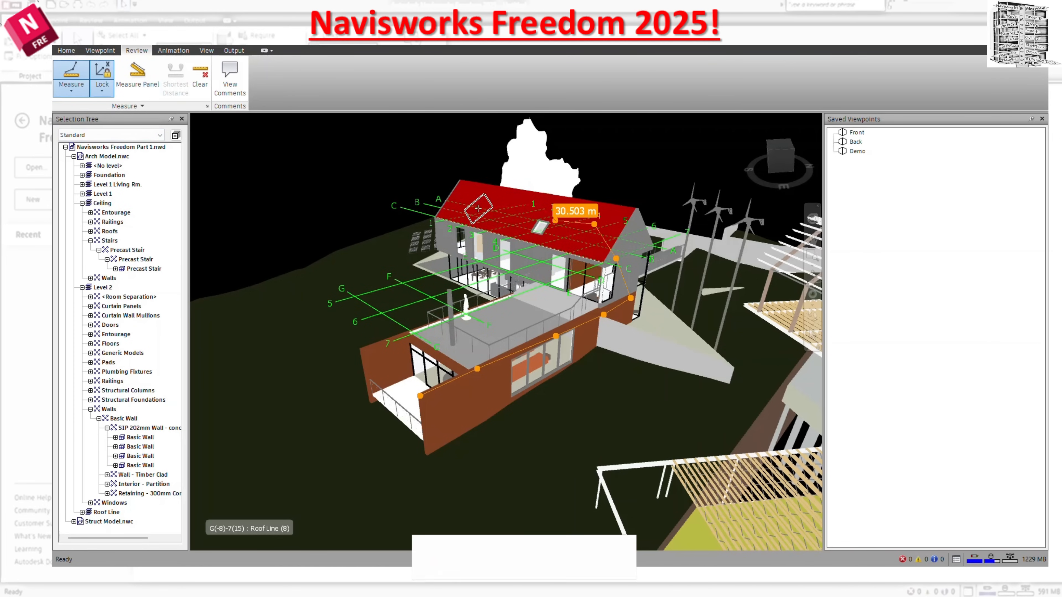
left_click(102, 89)
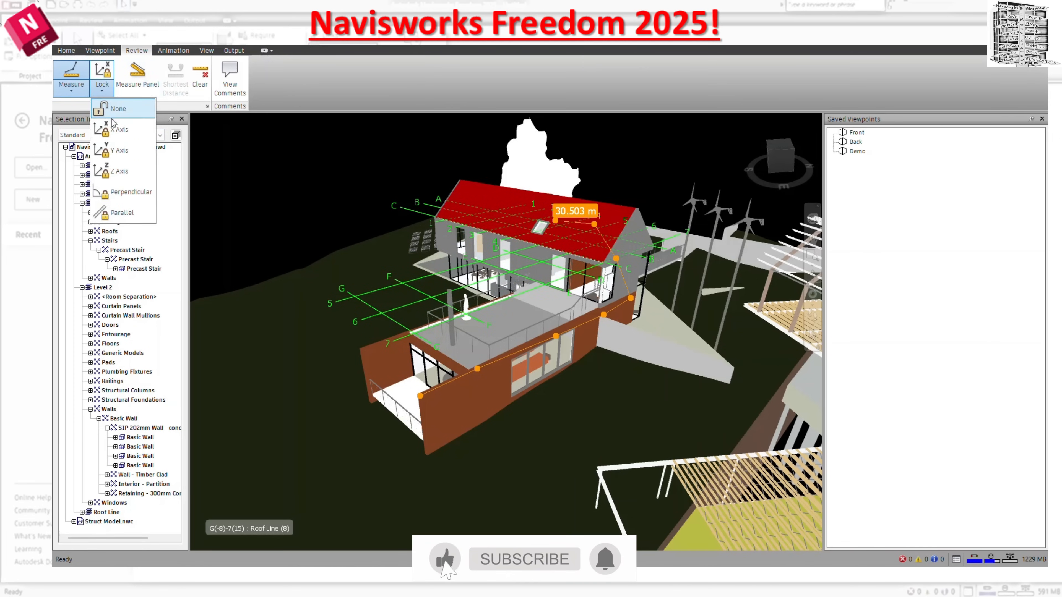
left_click(119, 150)
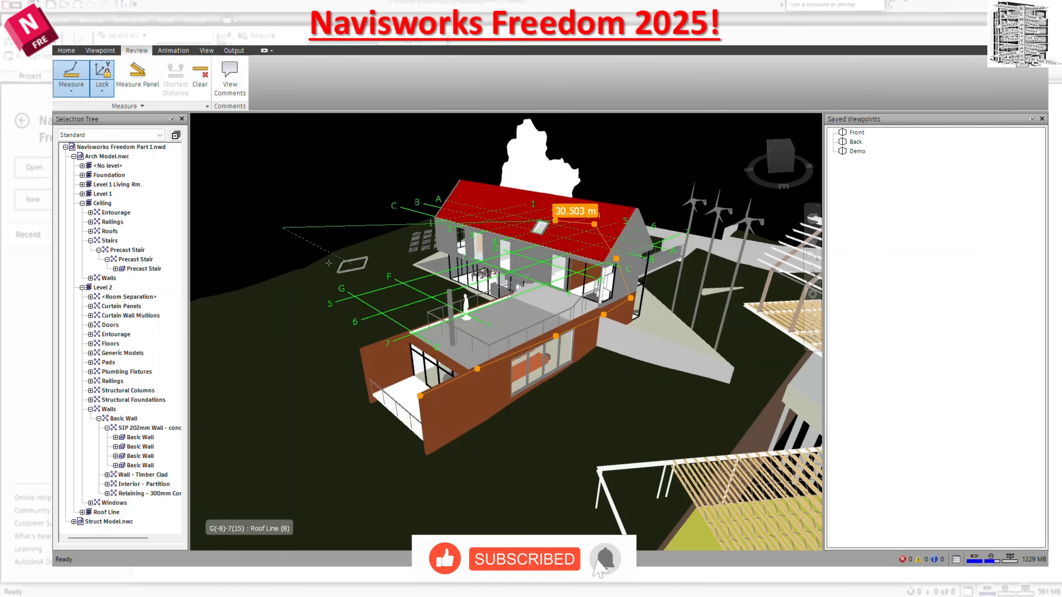
left_click(102, 90)
left_click(119, 171)
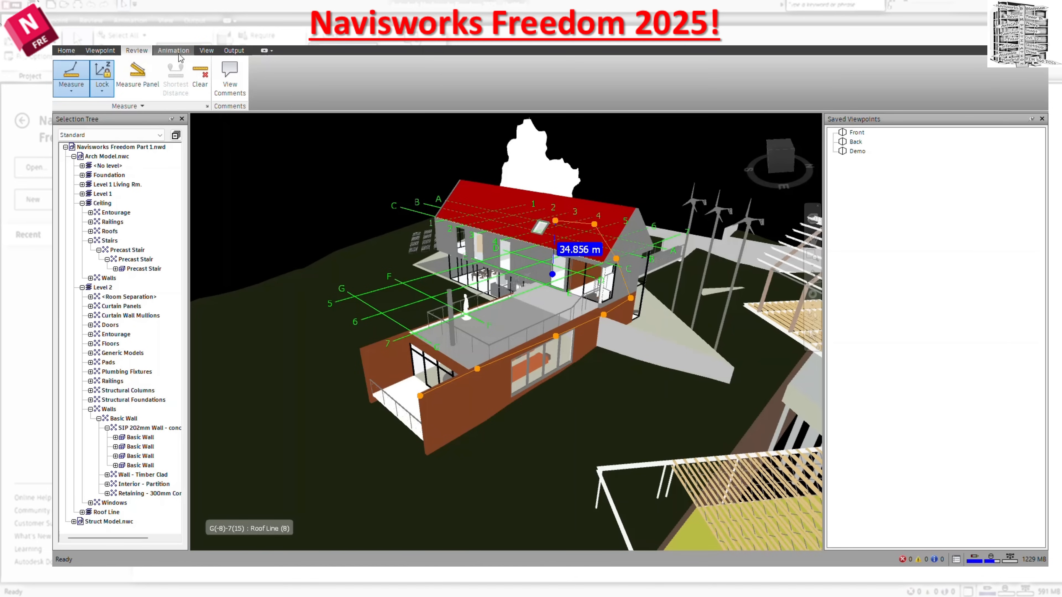
left_click(200, 74)
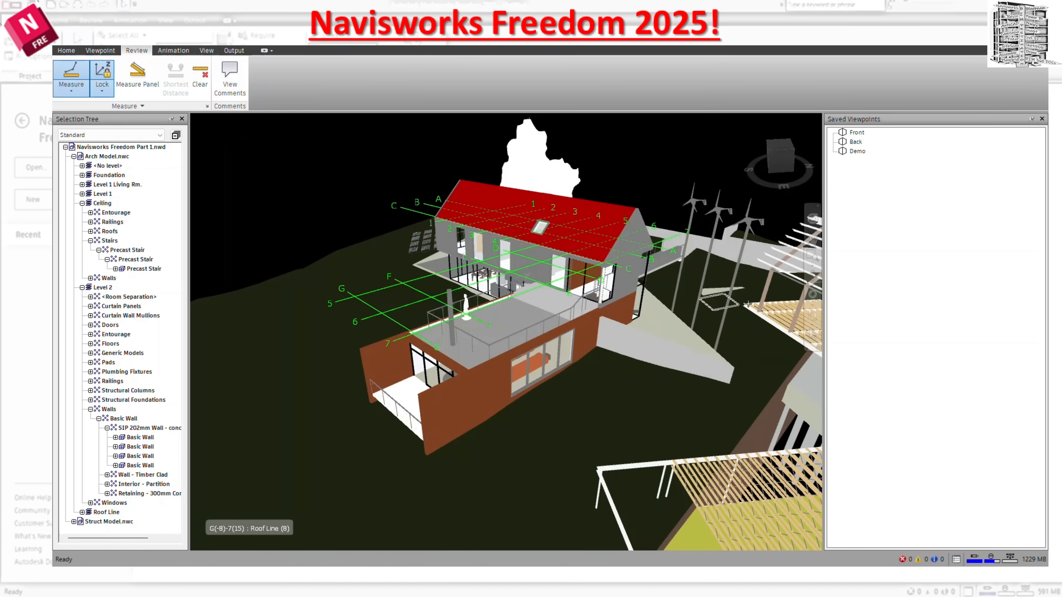
Select the two opposite timber-clad walls of the lower storey and measure the Shortest Distance between them.
left_click(812, 340)
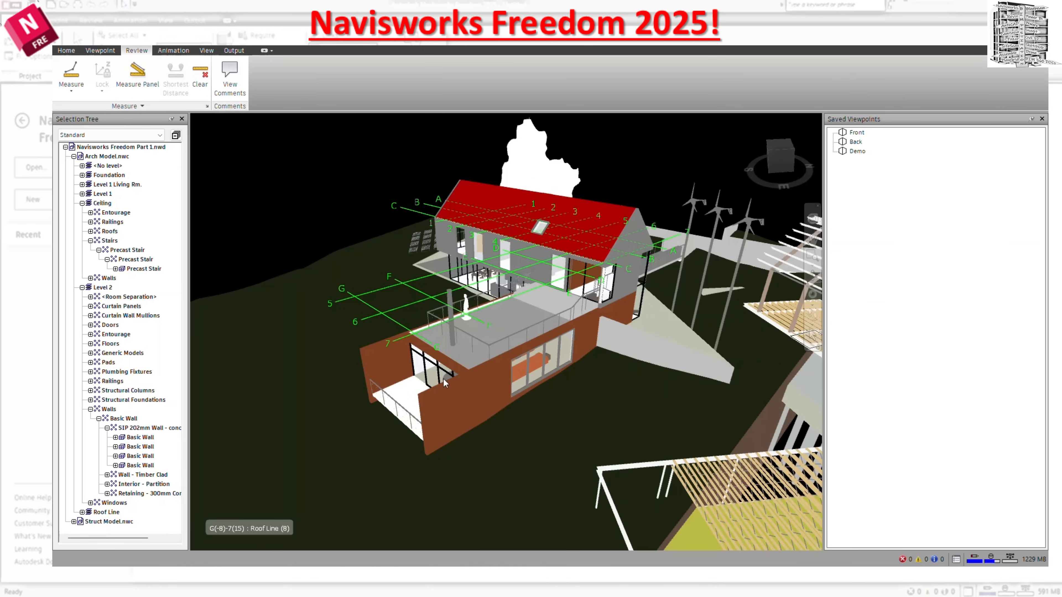
left_click(406, 375)
left_click(448, 402, "ctrl")
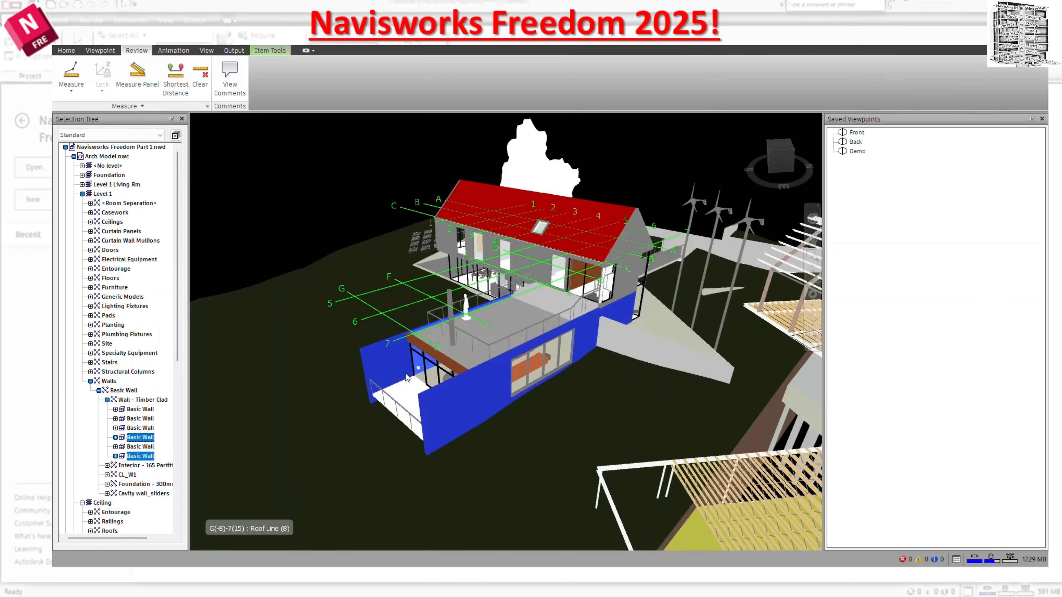
left_click(179, 96)
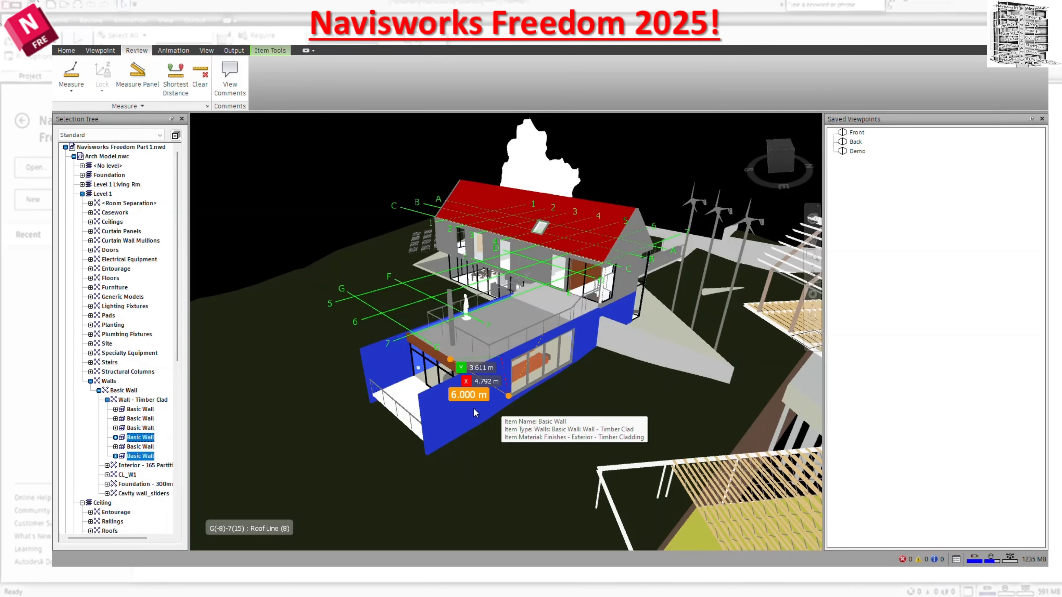
Clear the shortest-distance measurement and show the Comments window.
left_click(201, 84)
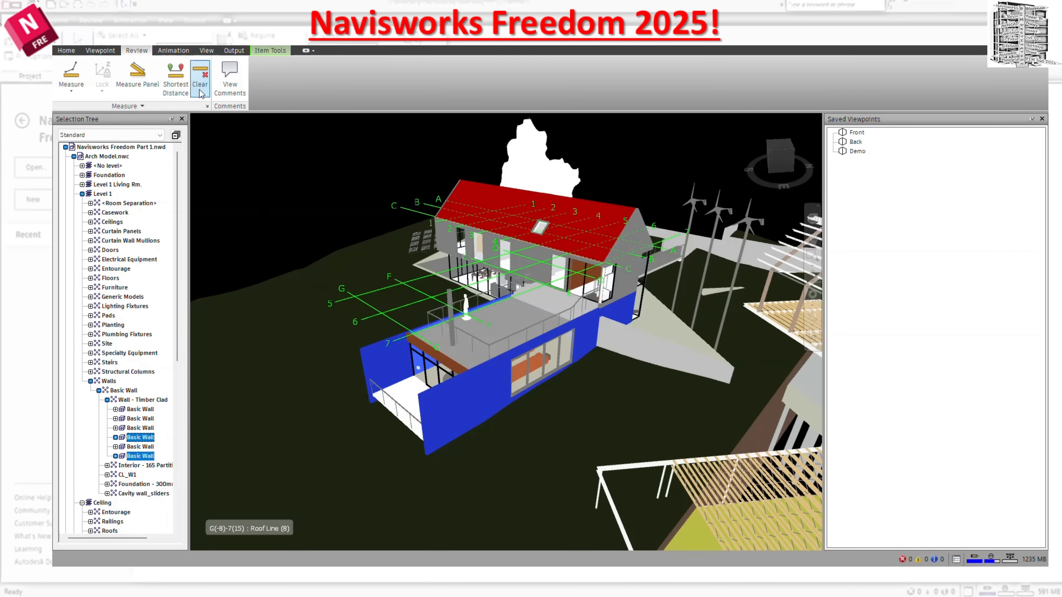
left_click(229, 86)
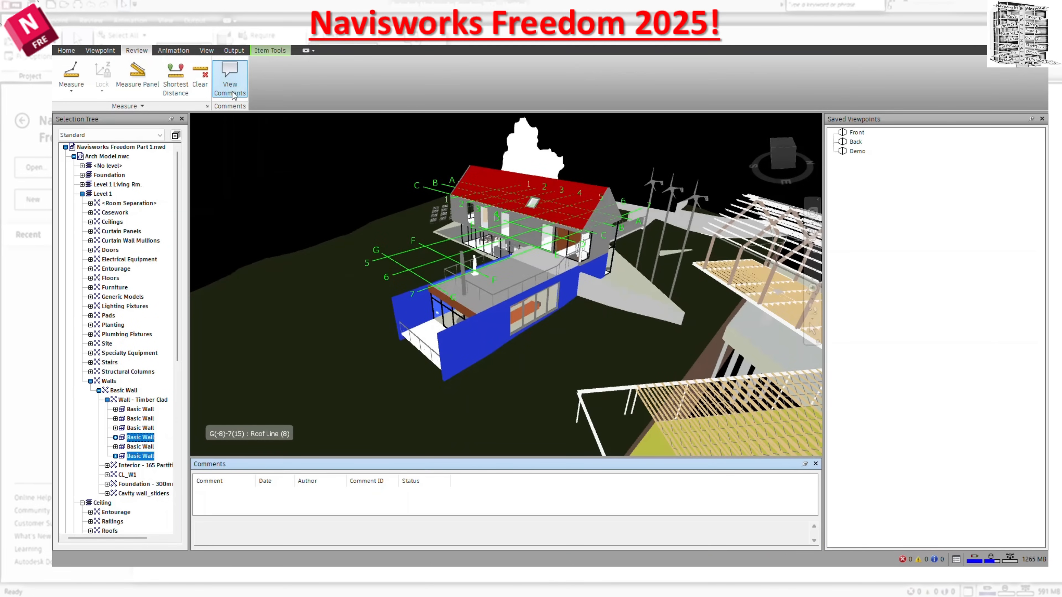
Hide the Comments window and clear the selection of the two timber-clad walls.
left_click(226, 88)
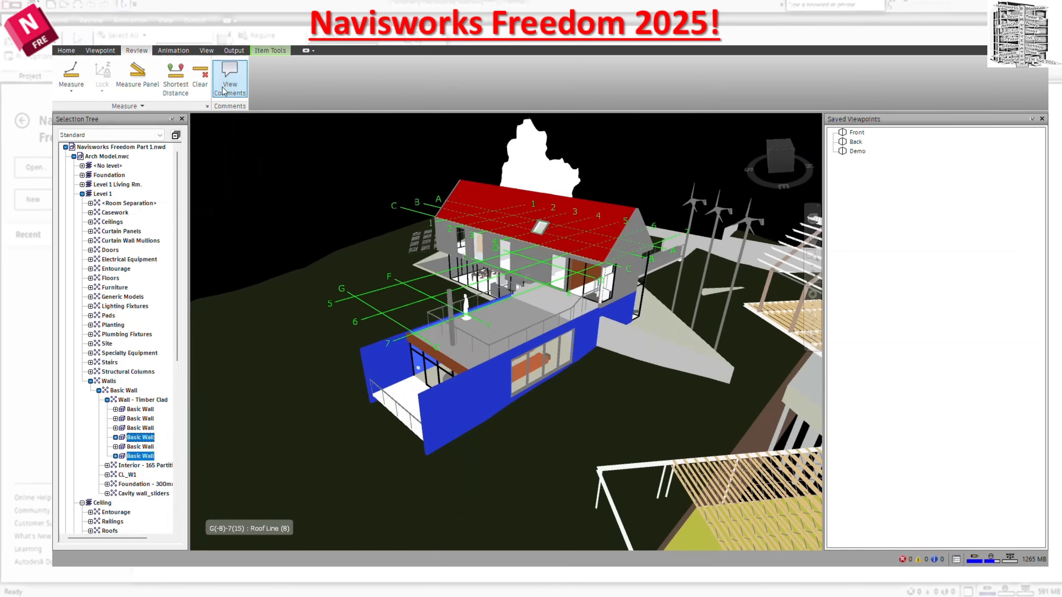
key("Escape")
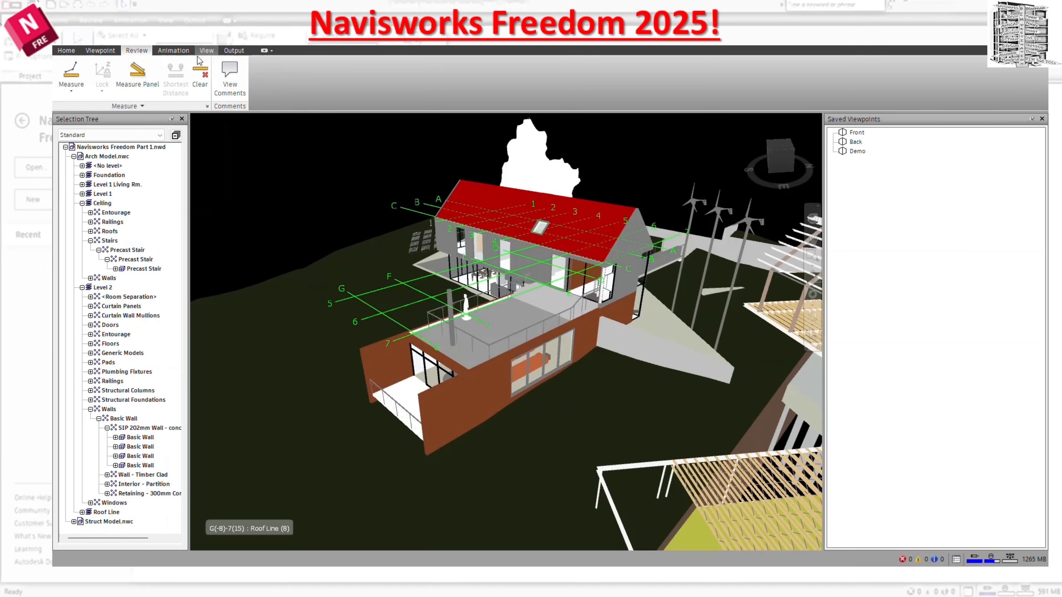
Examine the animation playback controls and the Enable Scripts option.
left_click(177, 54)
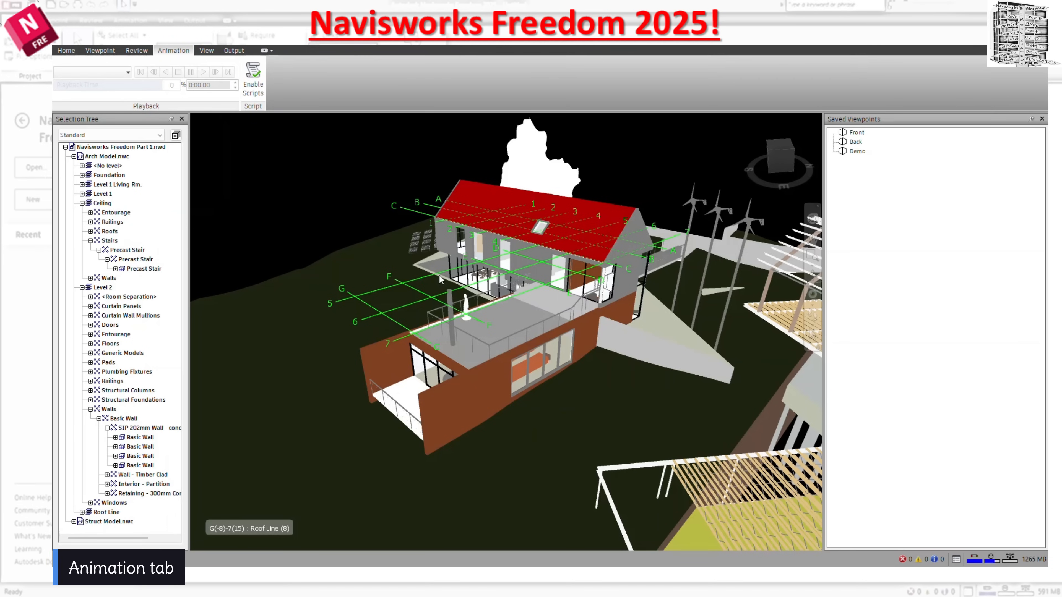
mouse_move(440, 279)
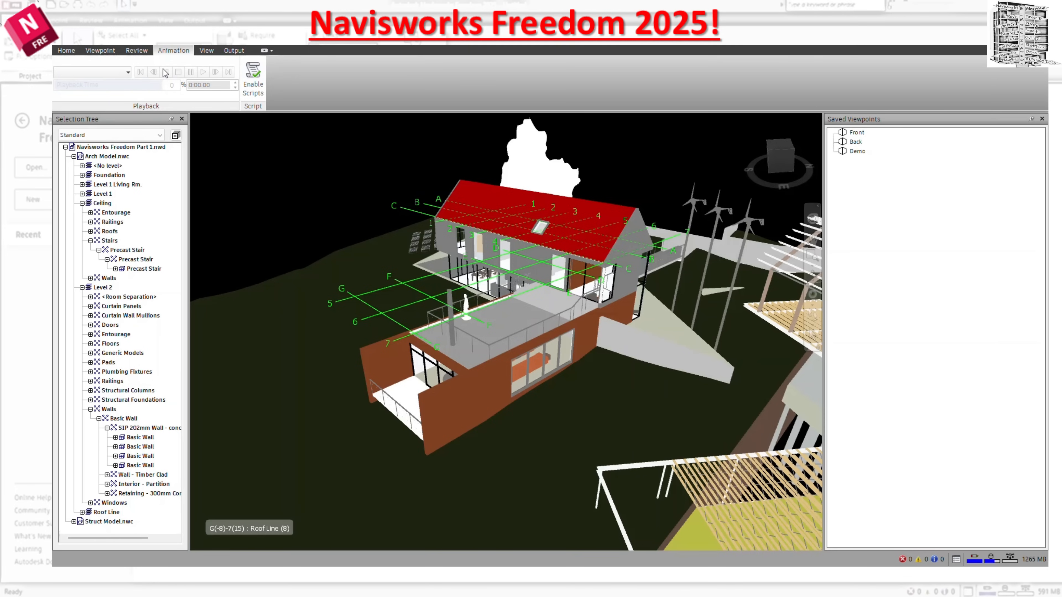
left_click(878, 184)
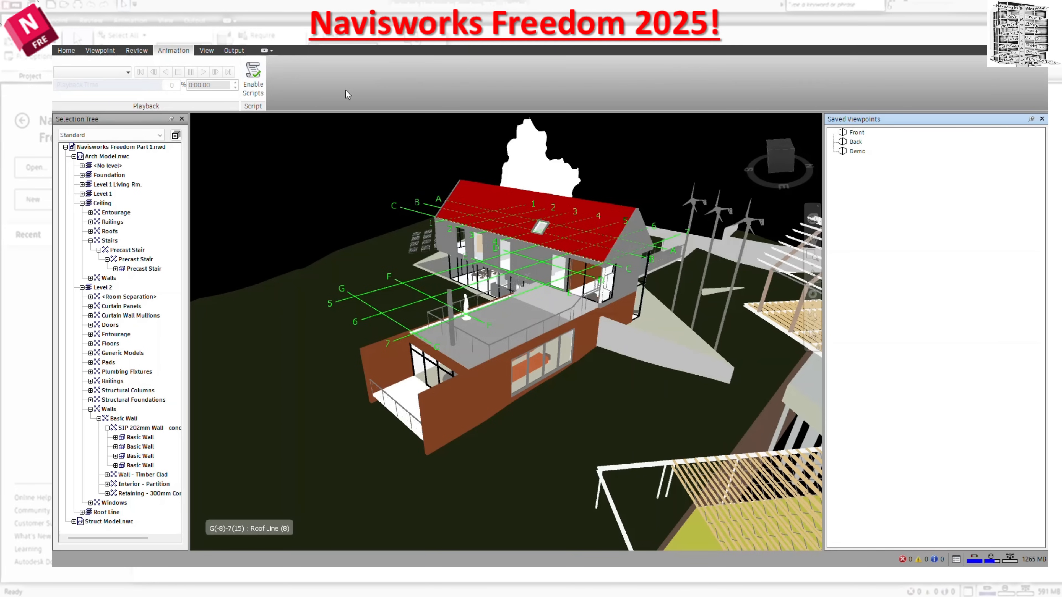
Hide the Navigation Bar and the ViewCube one after the other, showing each again.
left_click(206, 50)
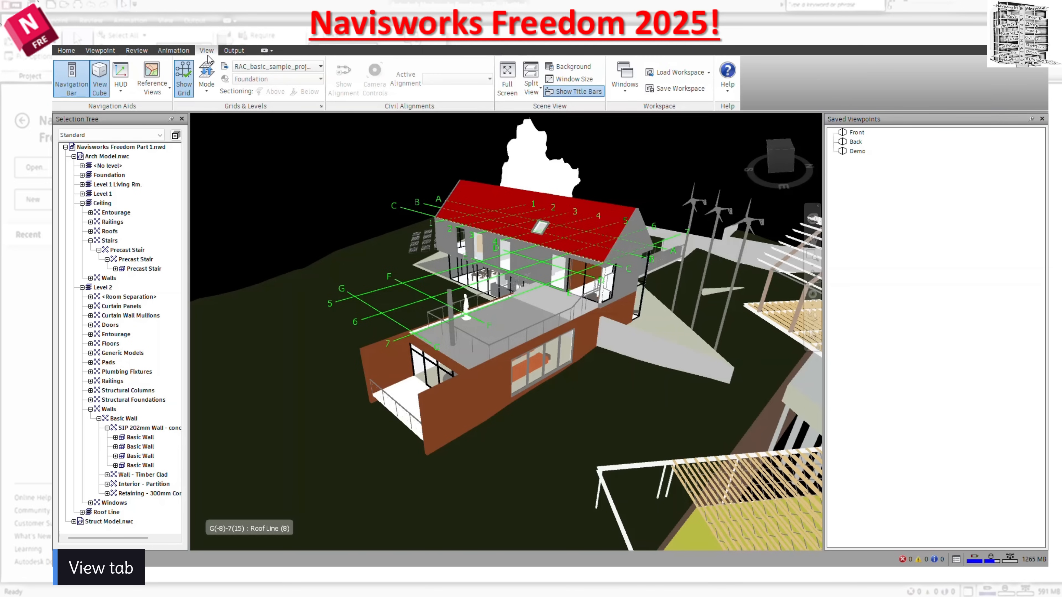
left_click(71, 88)
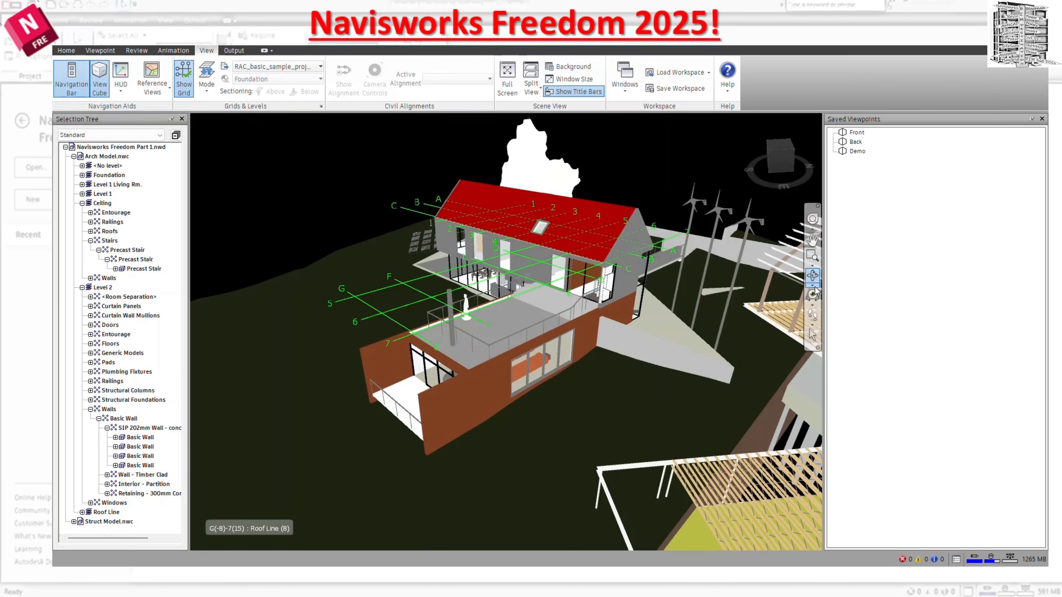
left_click(66, 78)
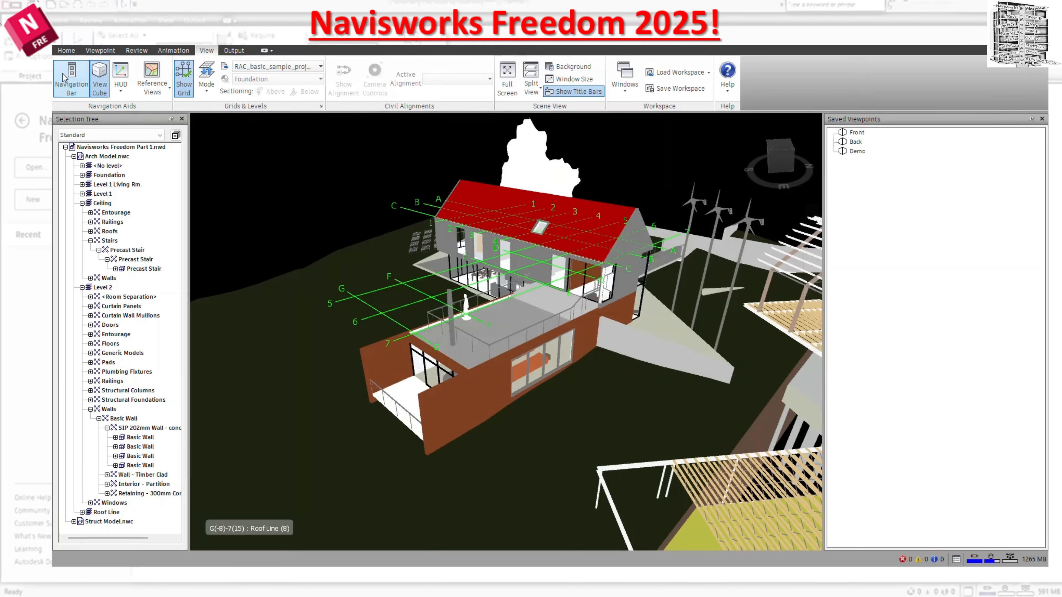
left_click(99, 93)
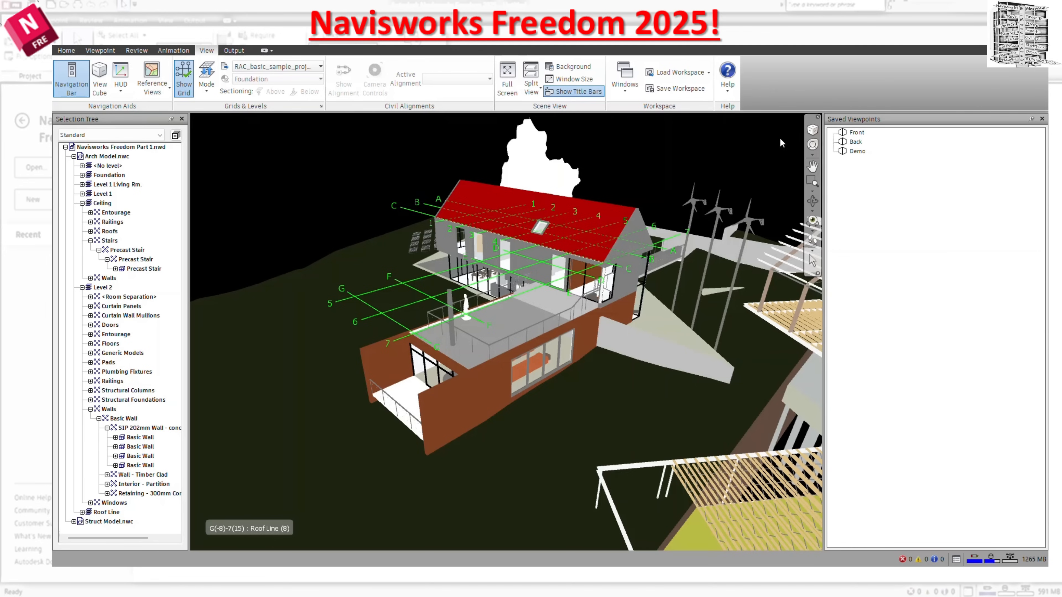
left_click(100, 72)
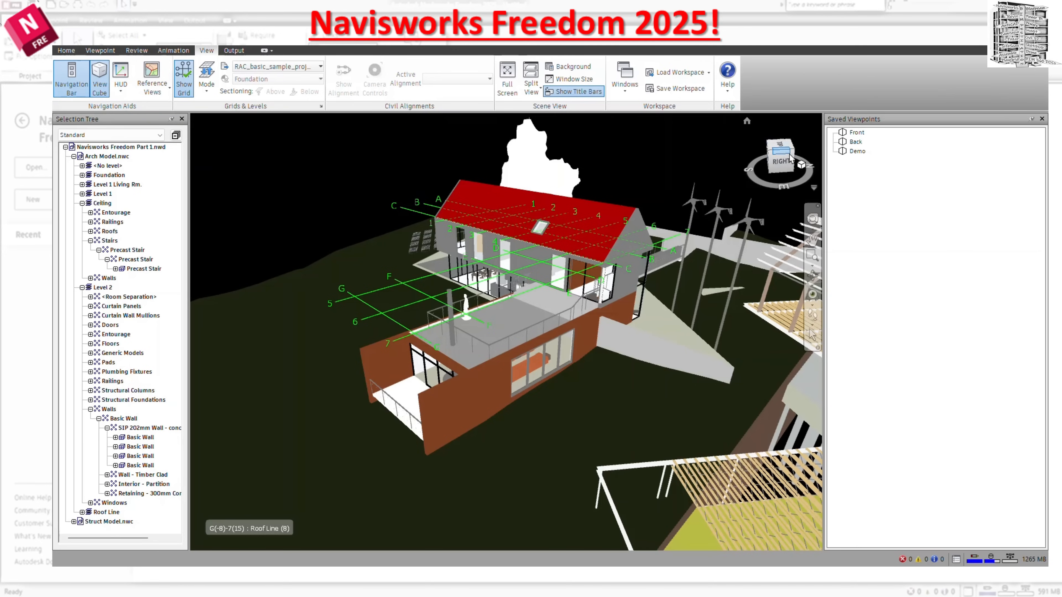
Switch the model to the top view and turn on XYZ Axes and Position Readout in the HUD.
left_click(780, 164)
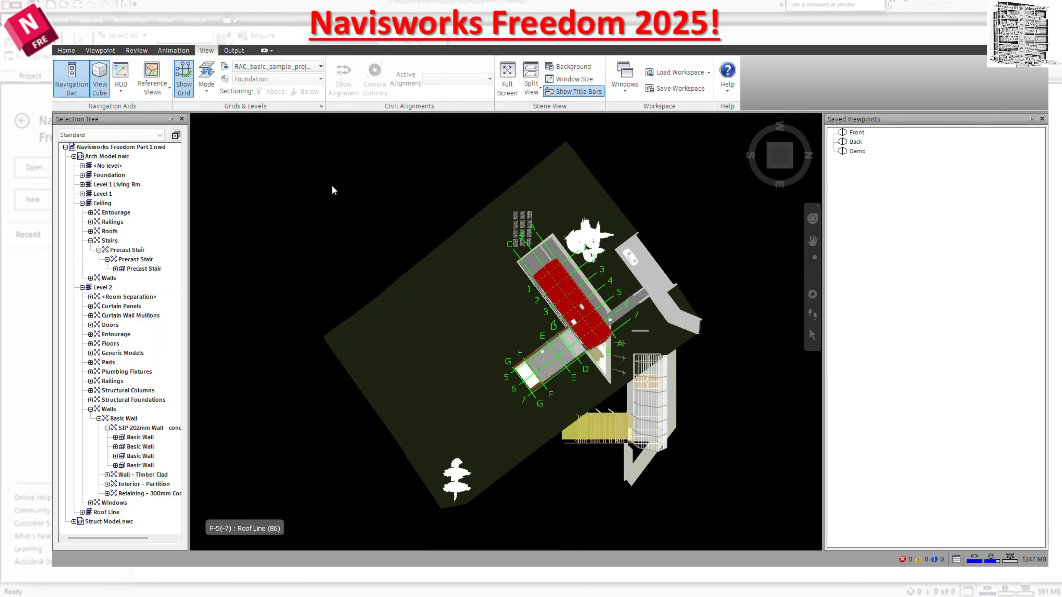
left_click(121, 91)
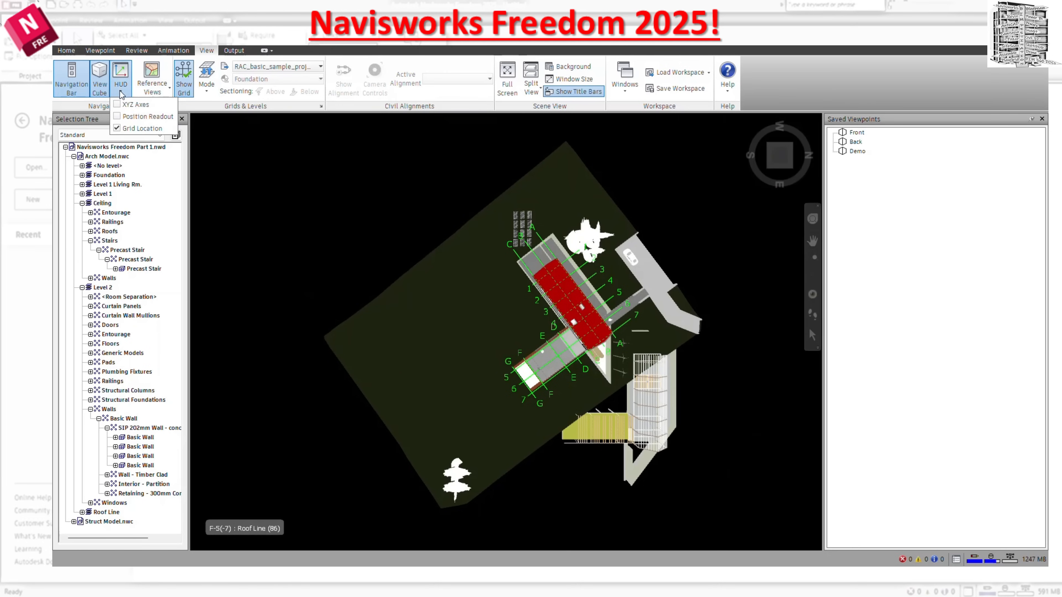
left_click(117, 106)
left_click(118, 117)
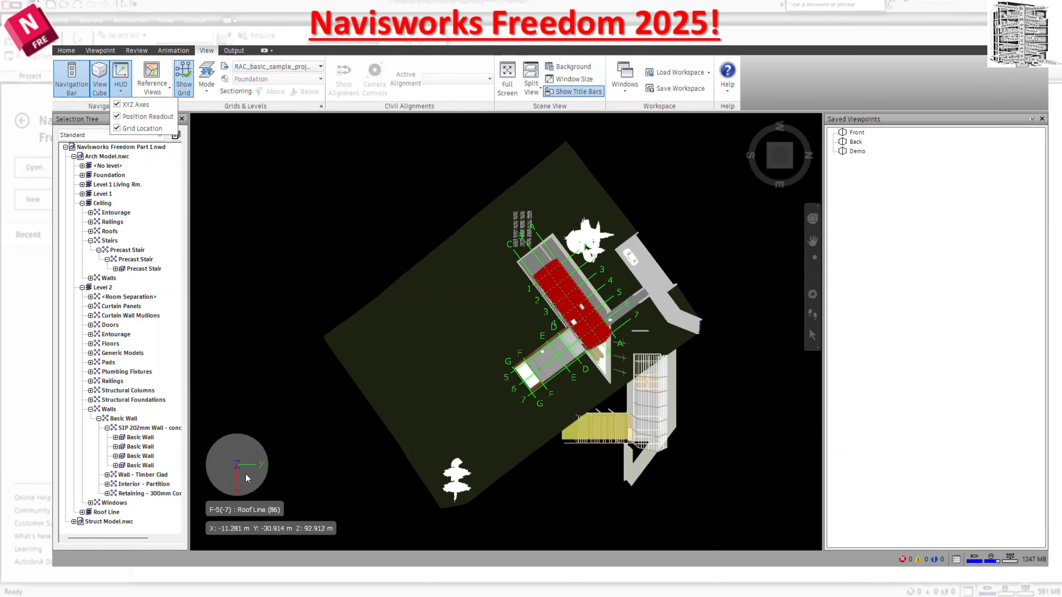
Show the Plan View reference window, enlarge it and move it clear of the house model.
left_click(167, 93)
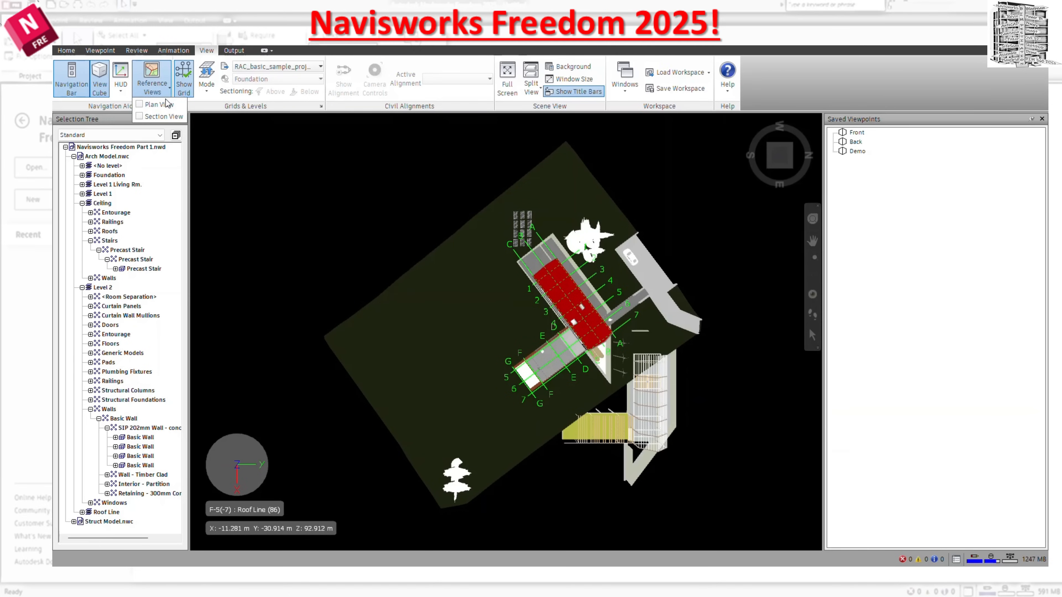
left_click(142, 105)
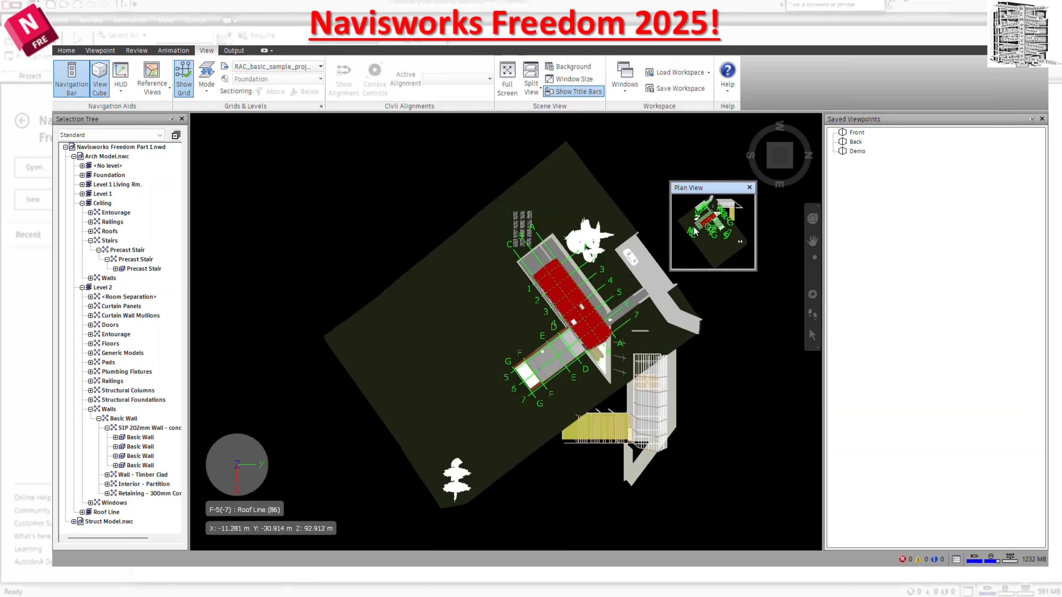
left_click_drag(671, 270, 473, 450)
left_click_drag(658, 190, 933, 68)
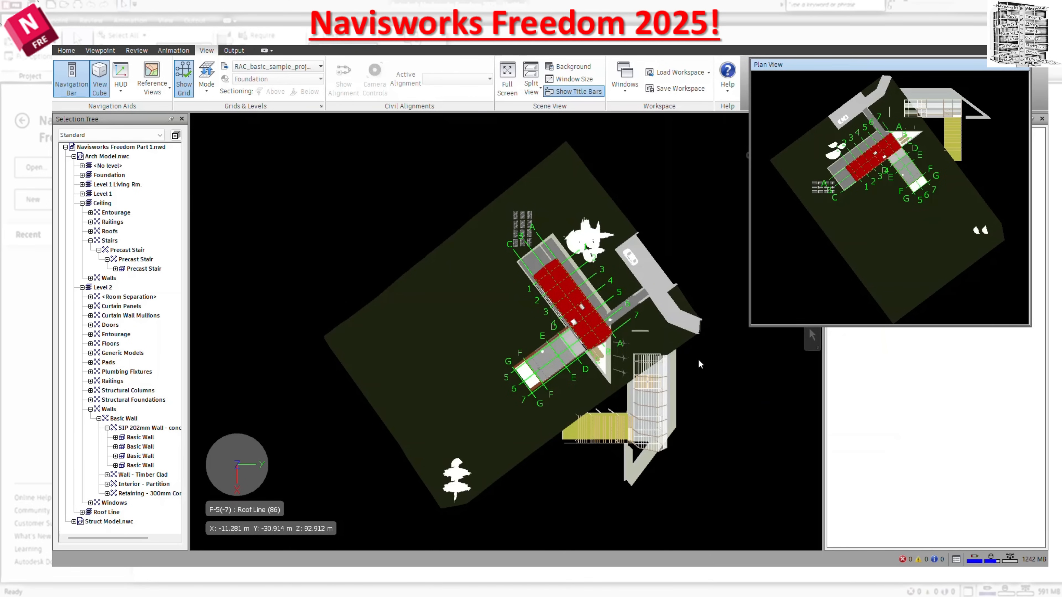
left_click_drag(876, 70, 853, 64)
Show the Section View reference window and switch between it and the Plan View.
left_click(152, 83)
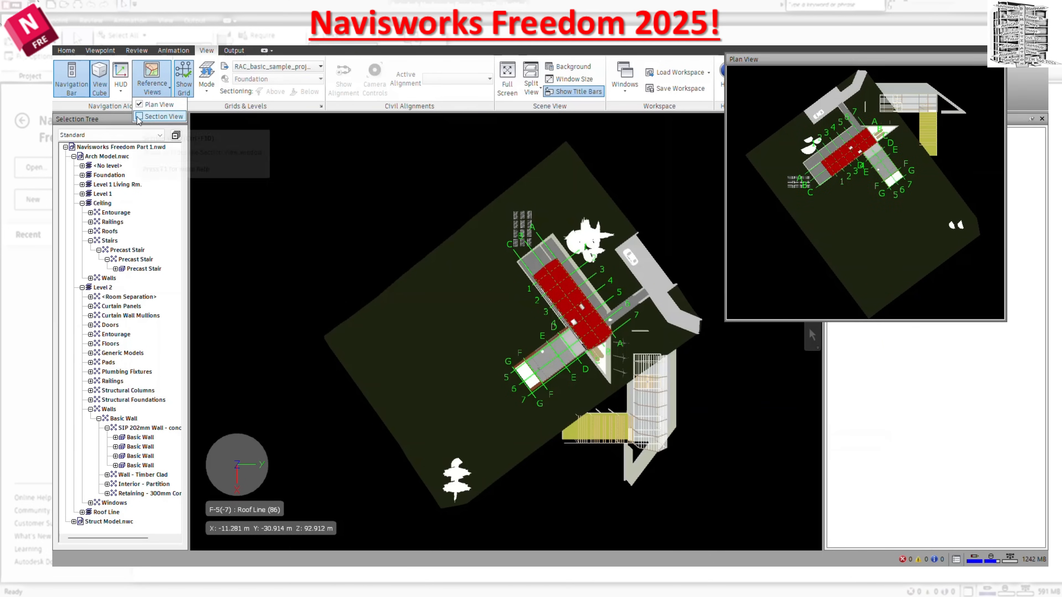
left_click(163, 117)
left_click(744, 316)
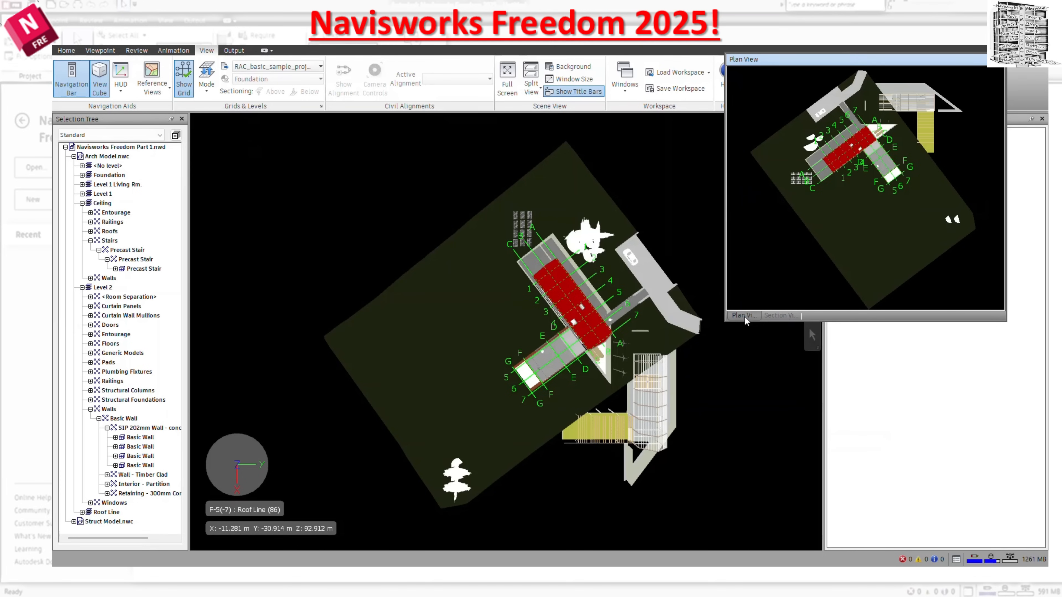
left_click(770, 316)
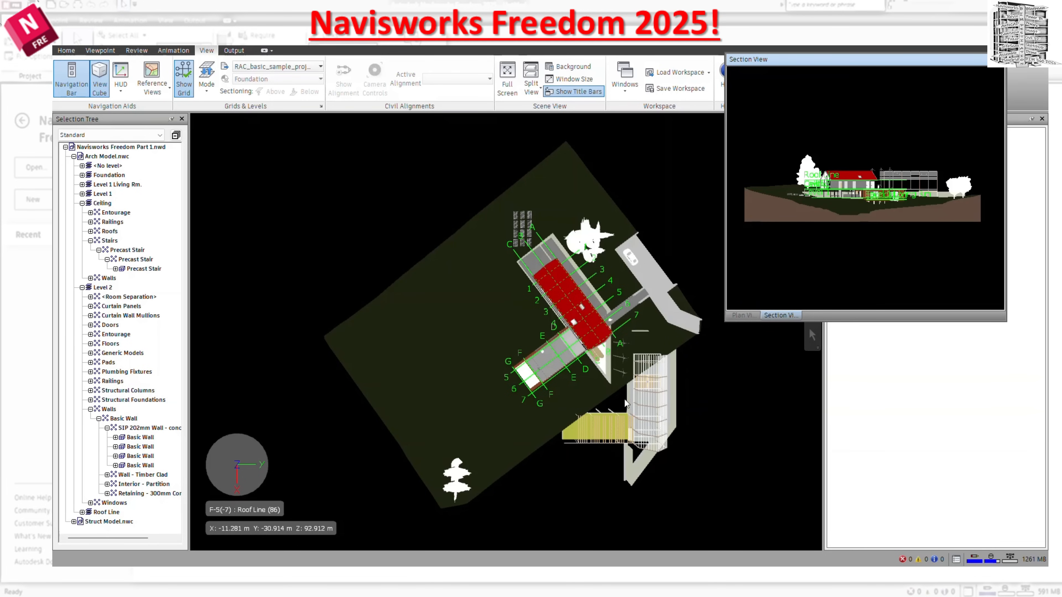
Dock the combined Plan View and Section View windows above Saved Viewpoints and widen the docked area.
scroll(736, 403, "down", 1)
left_click_drag(882, 60, 769, 231)
left_click_drag(879, 213, 936, 321)
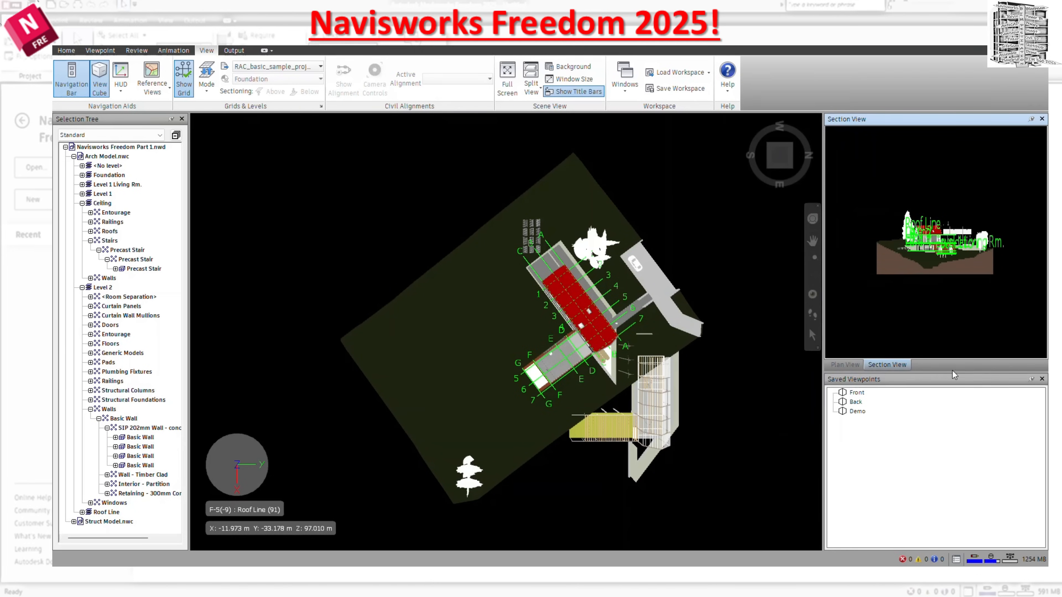
left_click_drag(823, 310, 785, 310)
Activate the Walk tool and bring the camera from the top view close to the house's roof terrace.
left_click(773, 314)
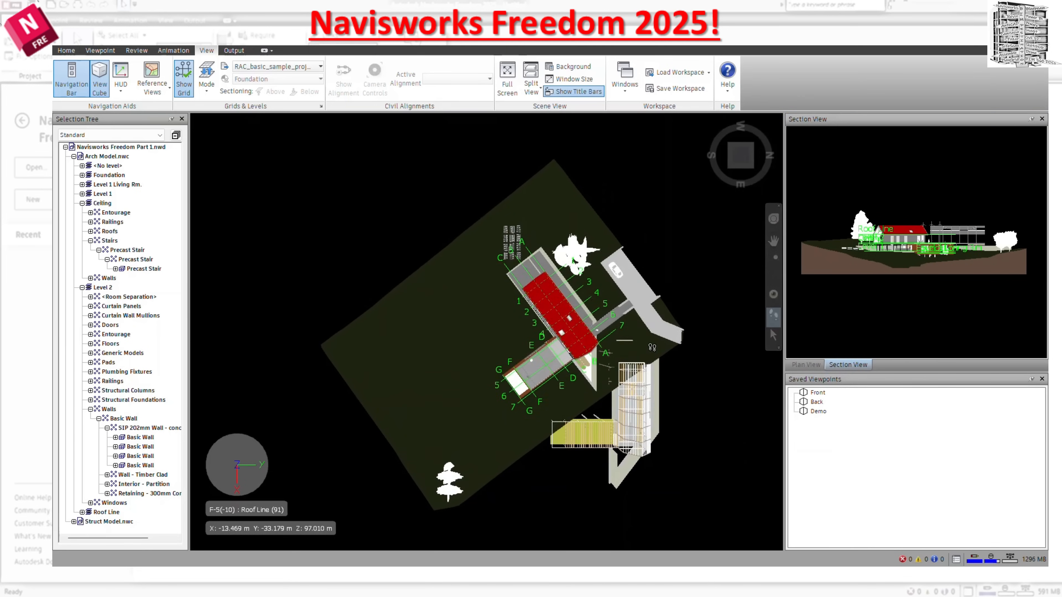
left_click_drag(652, 348, 602, 235)
middle_click_drag(602, 235, 713, 472)
scroll(576, 346, "up", 5)
left_click_drag(576, 346, 638, 373)
middle_click_drag(639, 373, 618, 391)
scroll(524, 367, "up", 5)
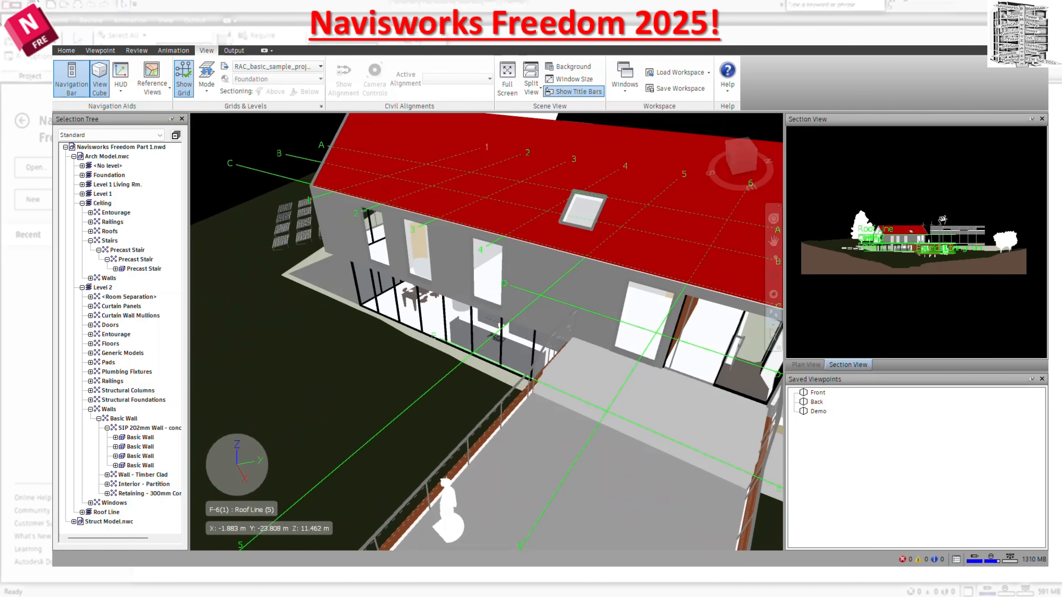
Reposition the camera marker in the Section View and walk into a Level 2 room of the house.
left_click_drag(944, 219, 944, 233)
left_click_drag(641, 306, 647, 247)
mouse_move(648, 247)
middle_mouse_down()
mouse_move(654, 229)
mouse_move(695, 288)
middle_mouse_up()
left_click_drag(692, 289, 908, 246)
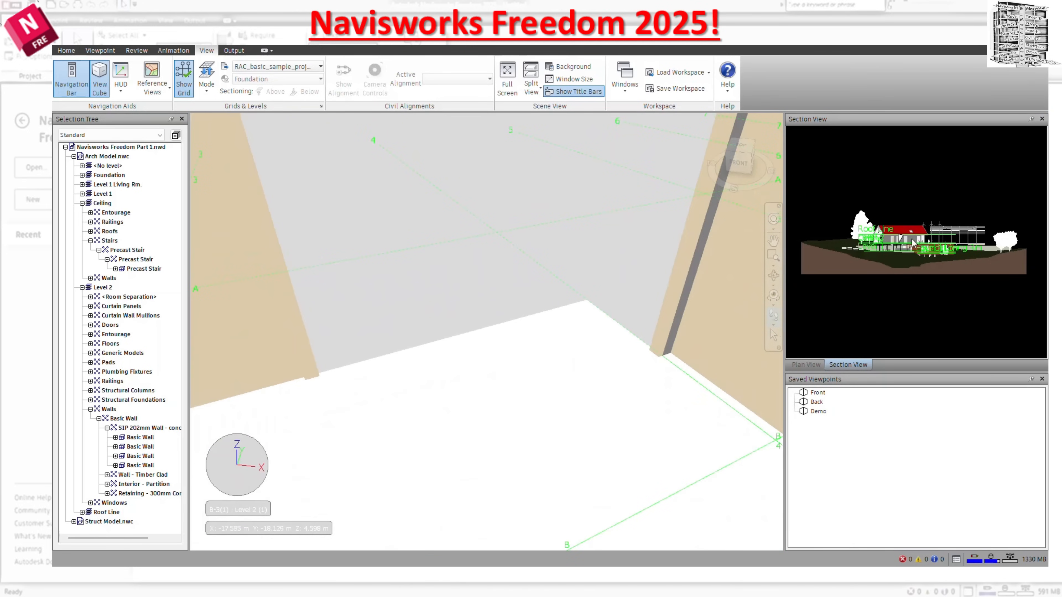
Track the camera in the Plan View while moving inside the house, and return to an overall exterior view.
left_click(809, 365)
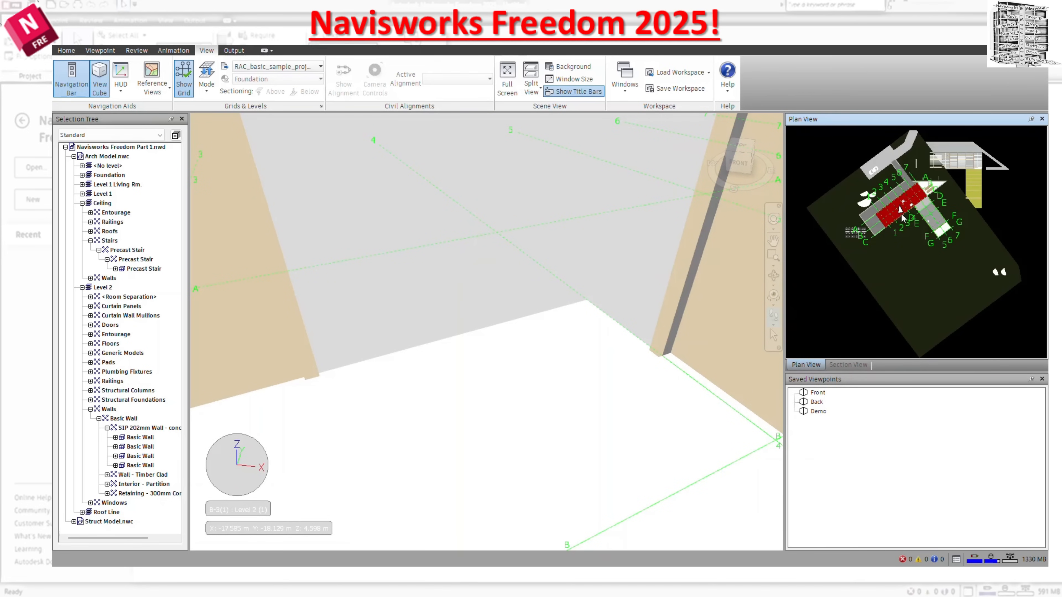
left_click_drag(512, 429, 744, 405)
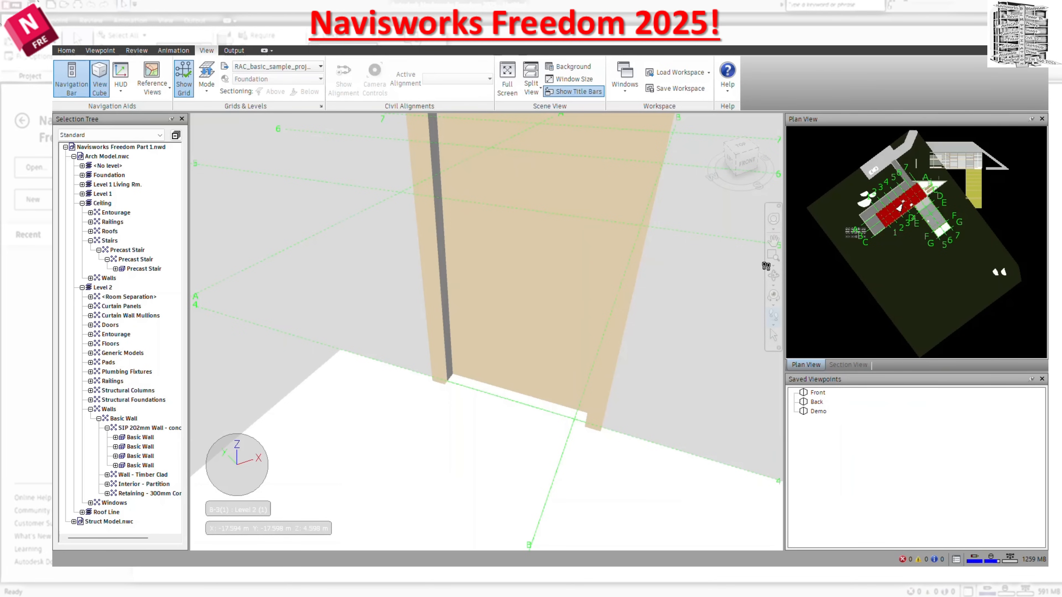
mouse_move(557, 326)
left_mouse_down()
mouse_move(649, 344)
mouse_move(711, 372)
mouse_move(612, 356)
mouse_move(540, 316)
mouse_move(552, 352)
mouse_move(631, 275)
mouse_move(368, 343)
mouse_move(438, 279)
mouse_move(645, 318)
left_mouse_up()
mouse_move(933, 191)
left_mouse_down()
mouse_move(922, 207)
mouse_move(902, 204)
left_mouse_up()
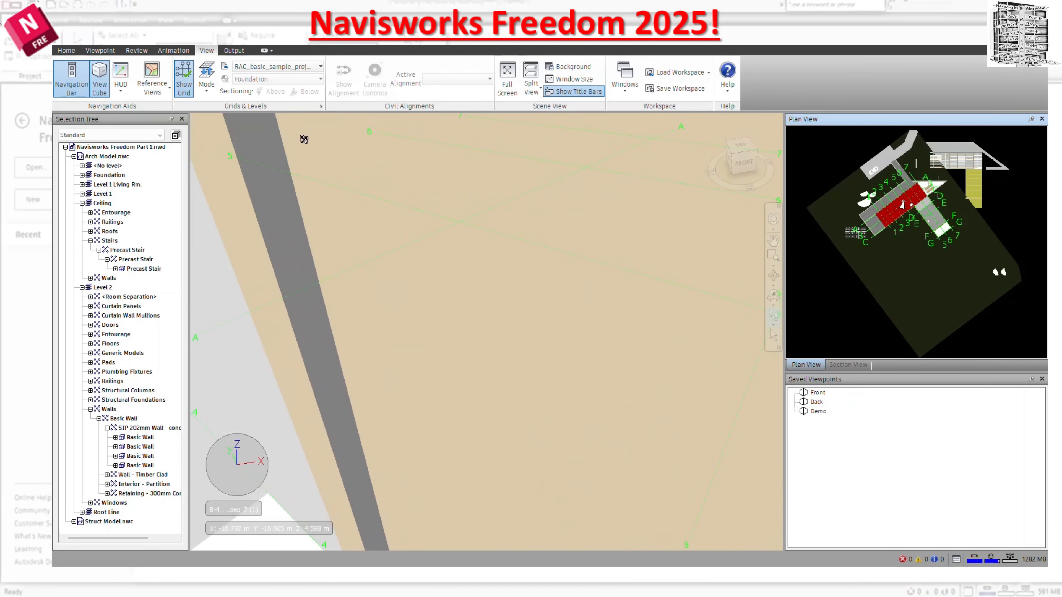
left_click_drag(497, 315, 569, 463)
middle_click_drag(563, 440, 552, 376)
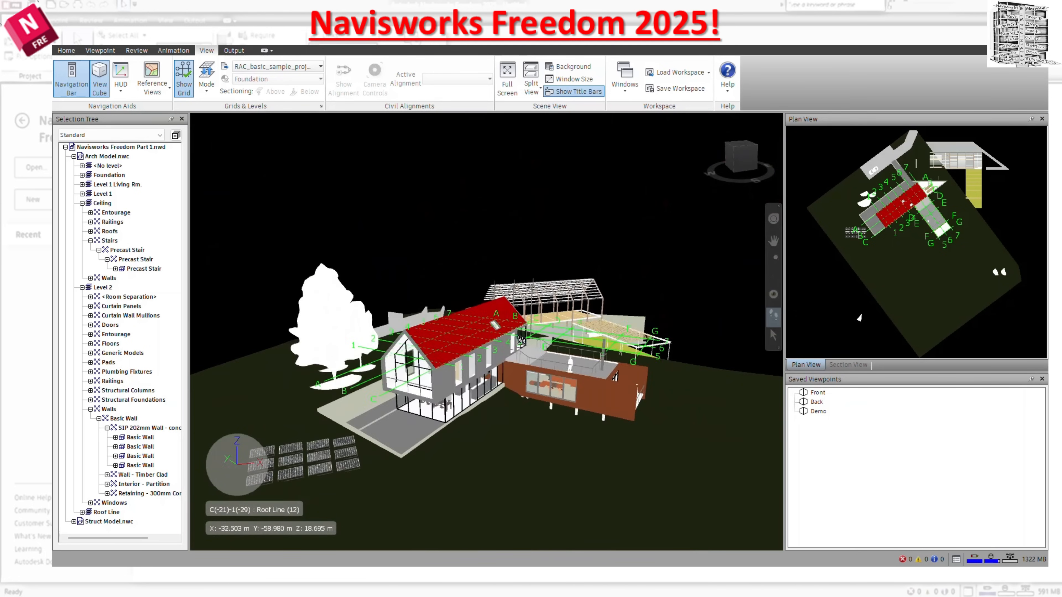
scroll(494, 318, "down", 3)
Turn the grid display off and on again twice, leaving the grid shown.
left_click(187, 93)
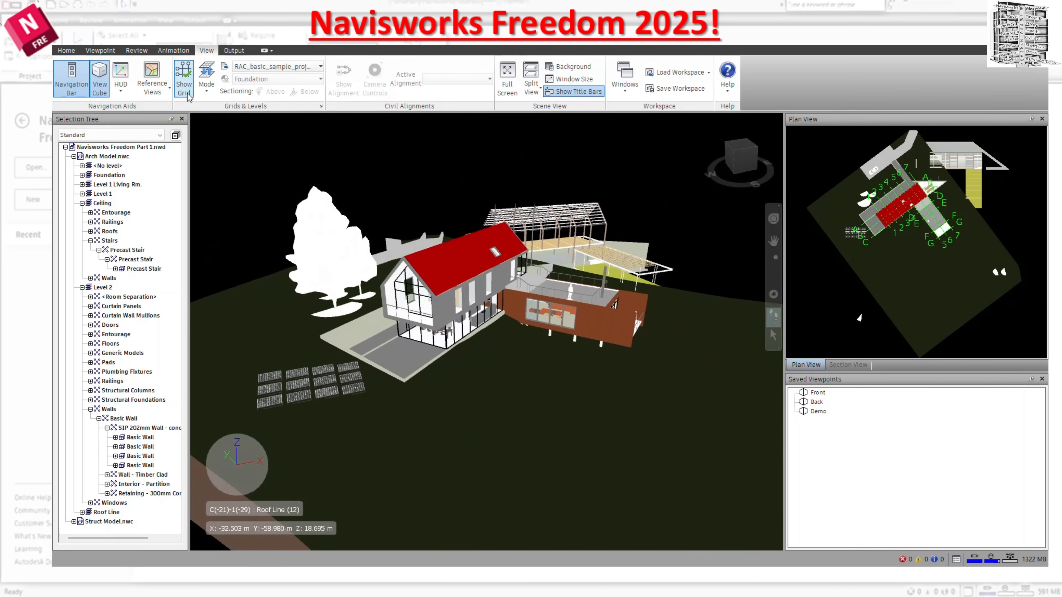
left_click(187, 94)
left_click(188, 95)
left_click(188, 95)
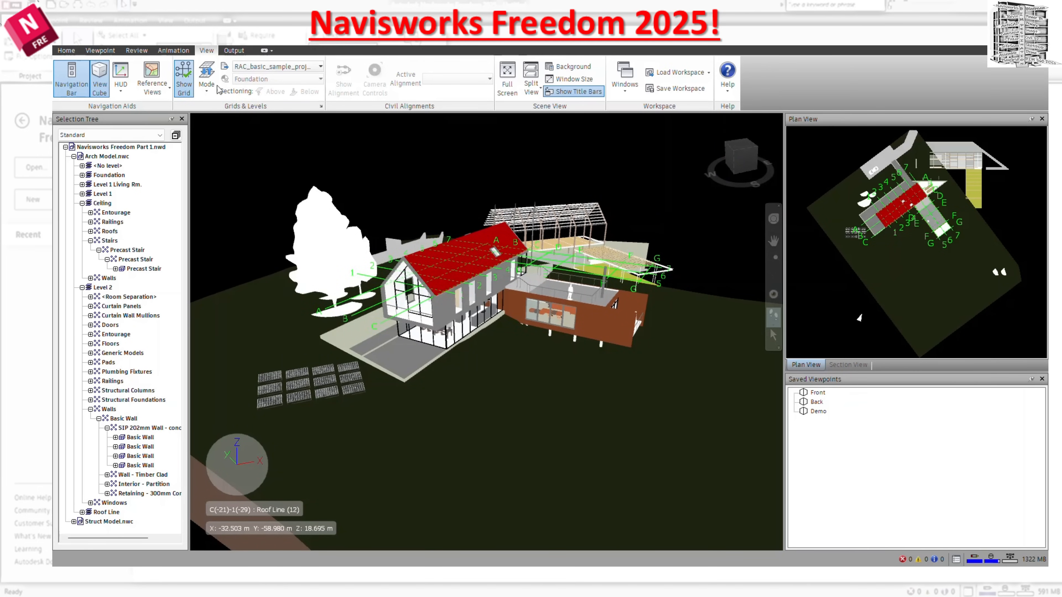
Set the active grid to RST_basic_sample_project and turn off the model sectioning.
left_click(295, 68)
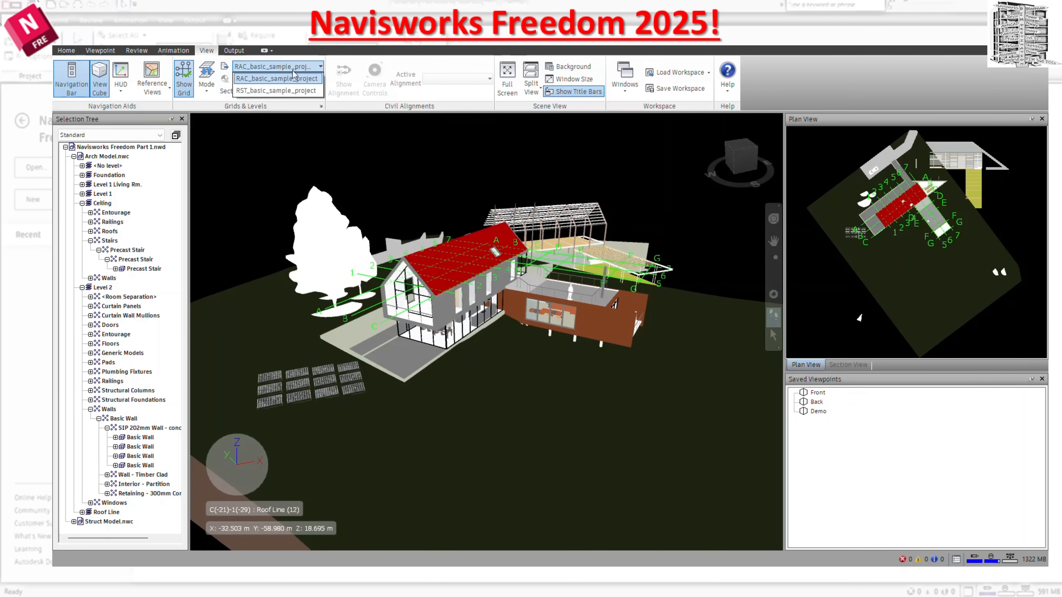
left_click(306, 91)
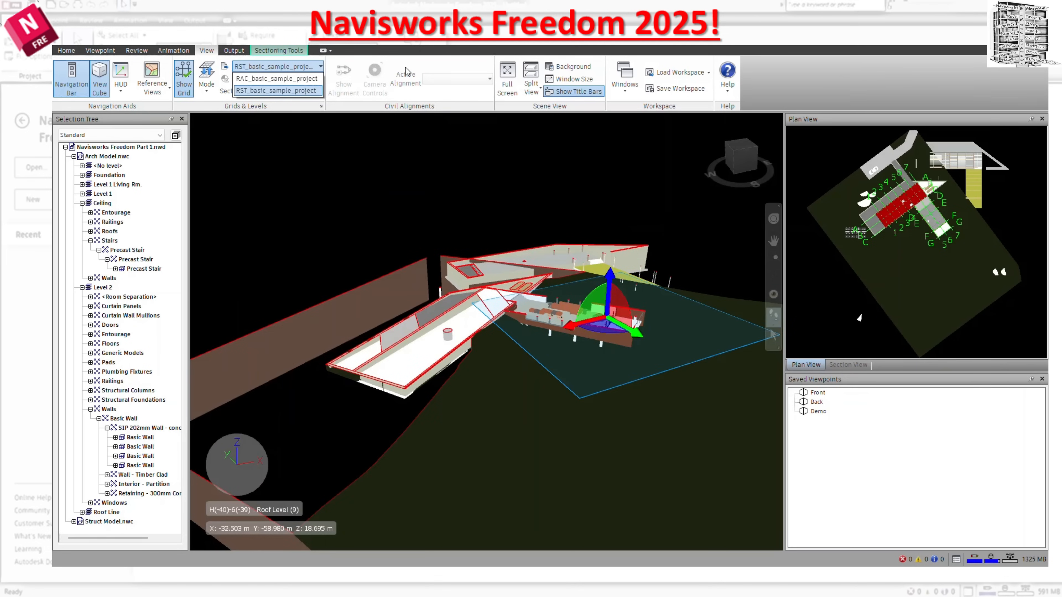
left_click(206, 78)
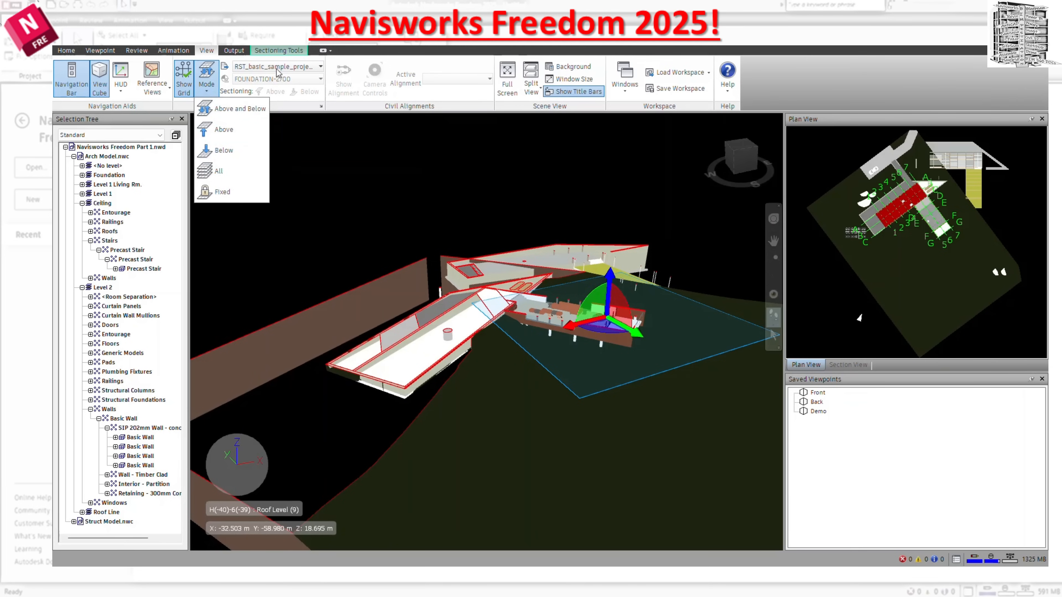
left_click(272, 51)
left_click(70, 77)
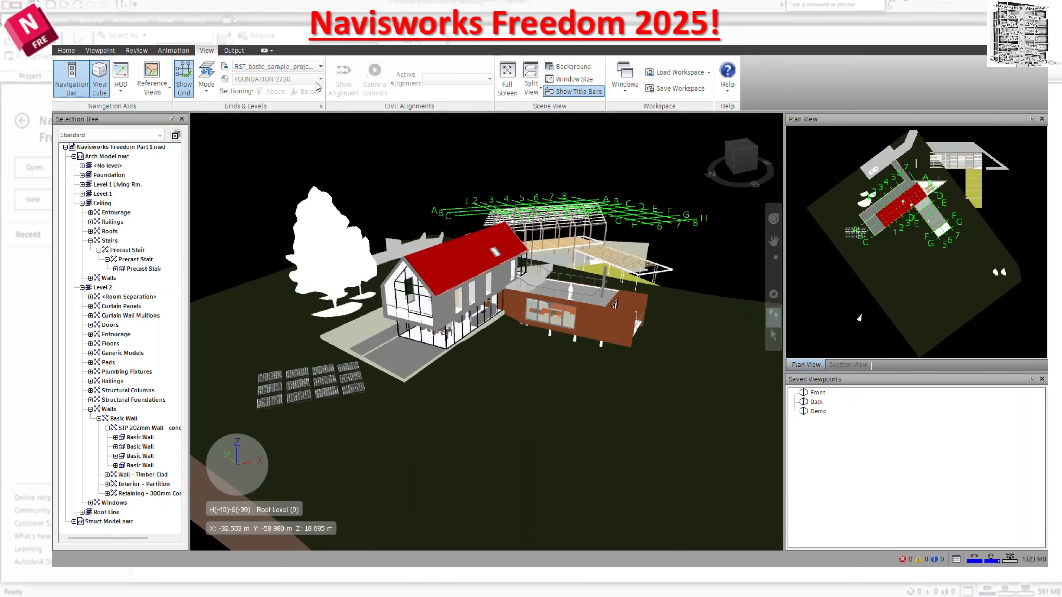
Change the grid mode to allow choosing a display level, and show the RST_basic_sample_project grid on Level 2.
left_click(207, 84)
left_click(230, 192)
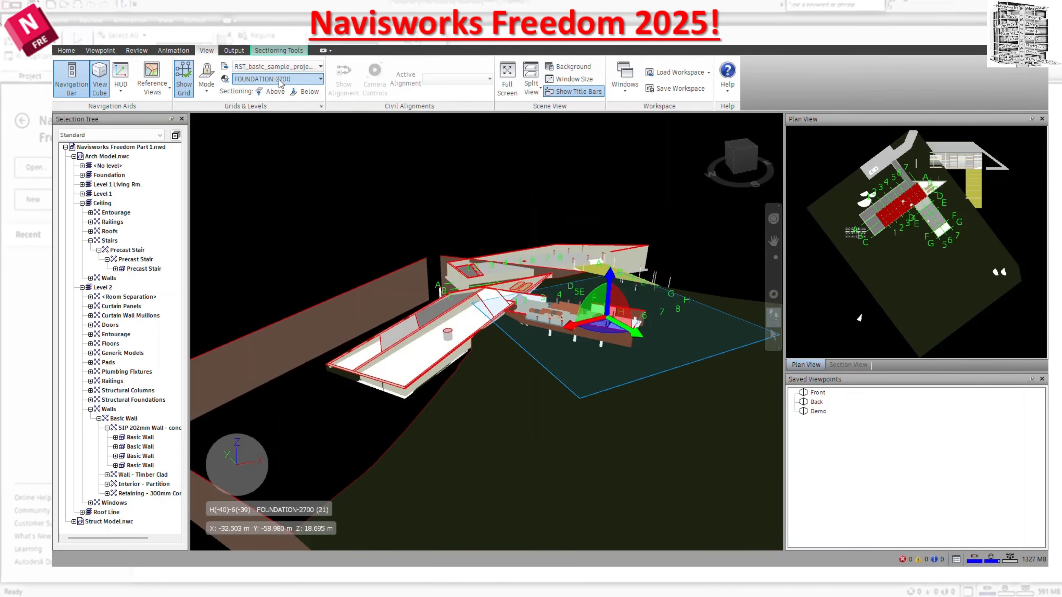
left_click(279, 81)
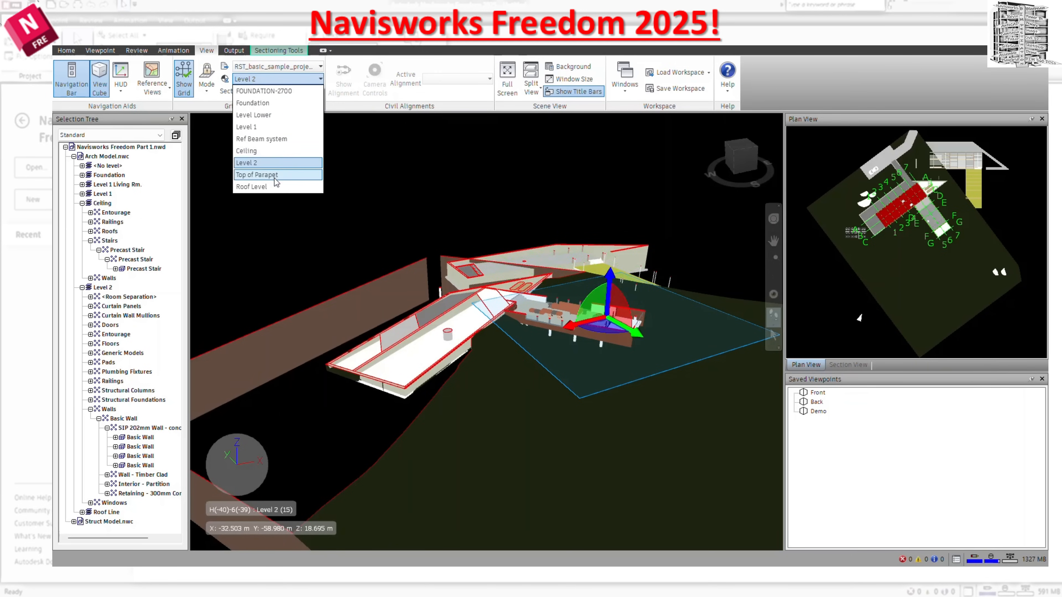
left_click(263, 162)
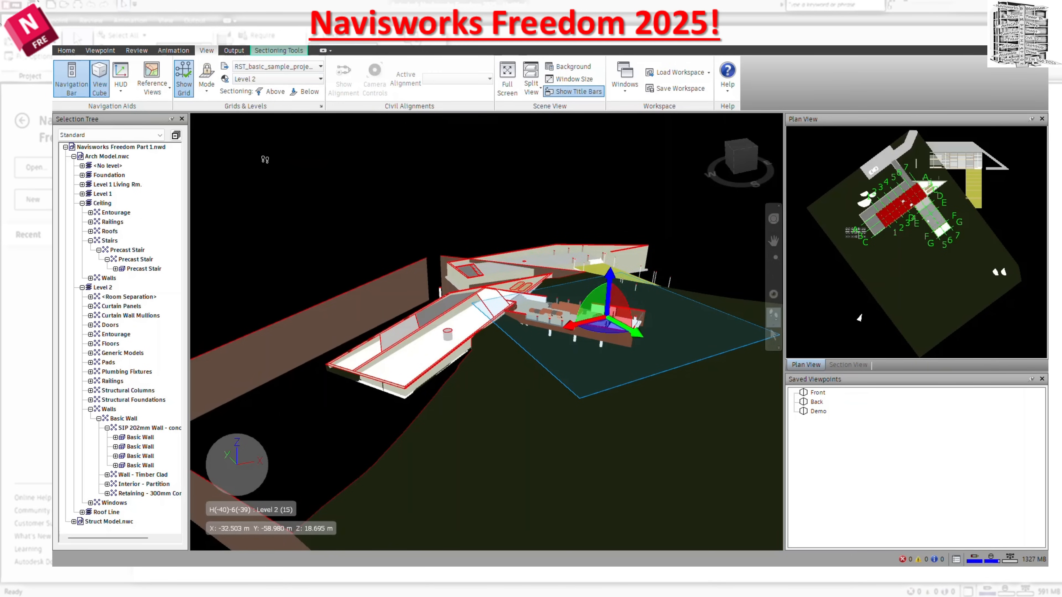
Switch the grid's display level to FOUNDATION-2700 and then to Level 1.
left_click(280, 82)
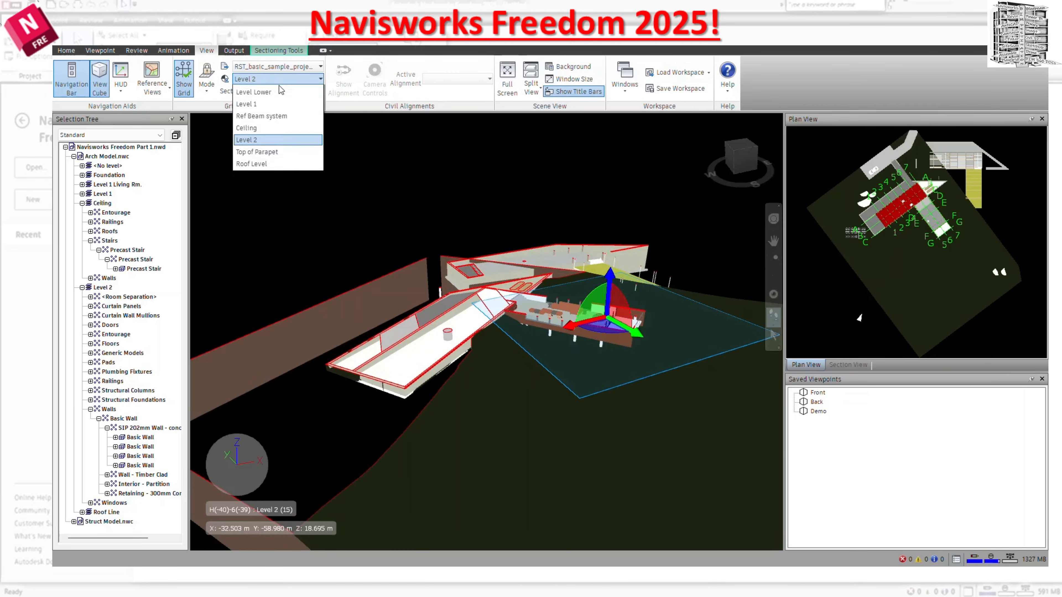
left_click(276, 98)
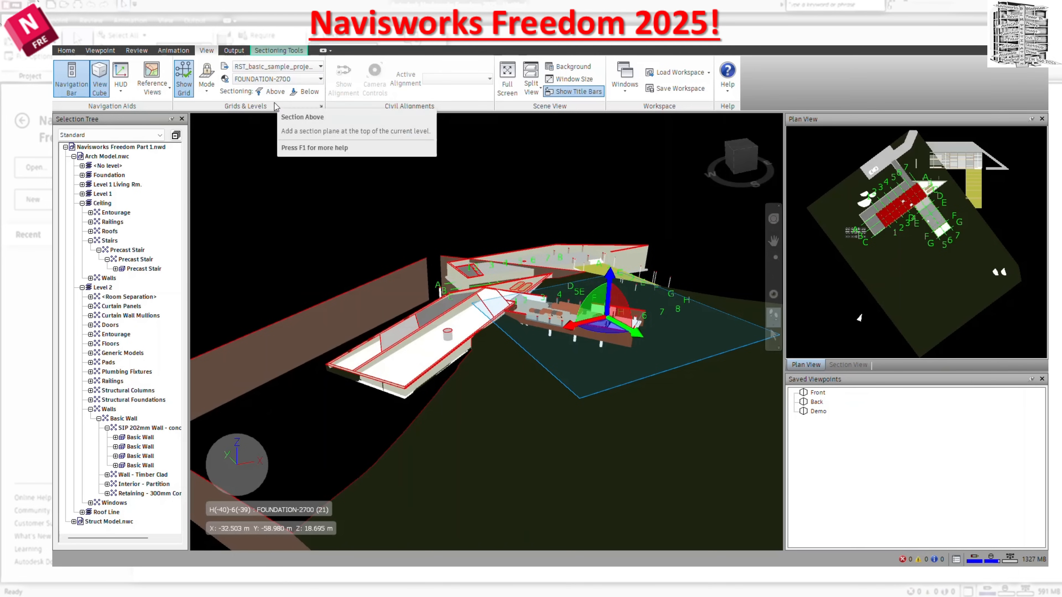
left_click(278, 79)
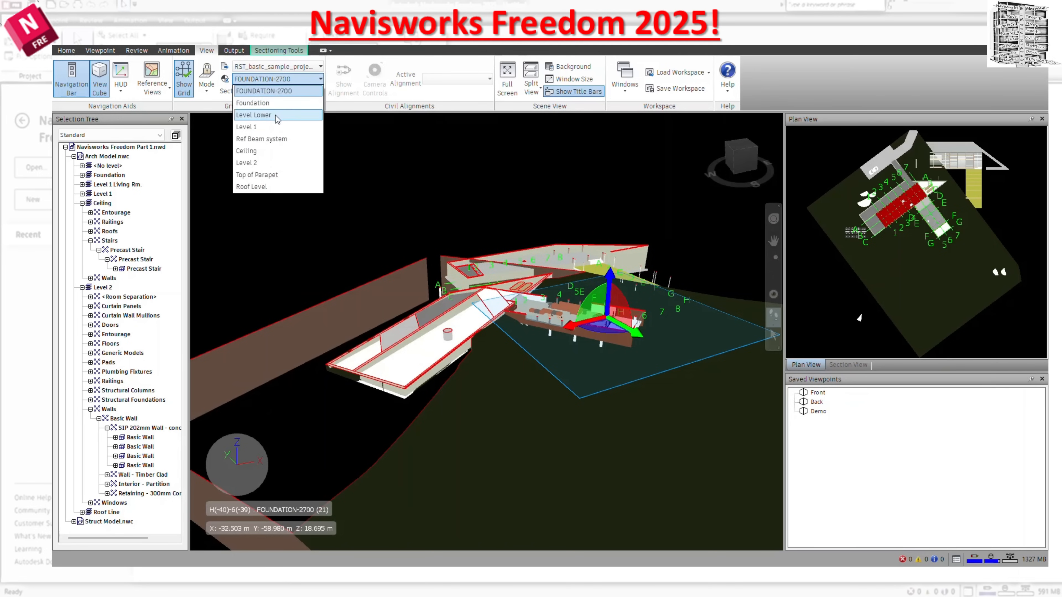
left_click(276, 115)
left_click(275, 126)
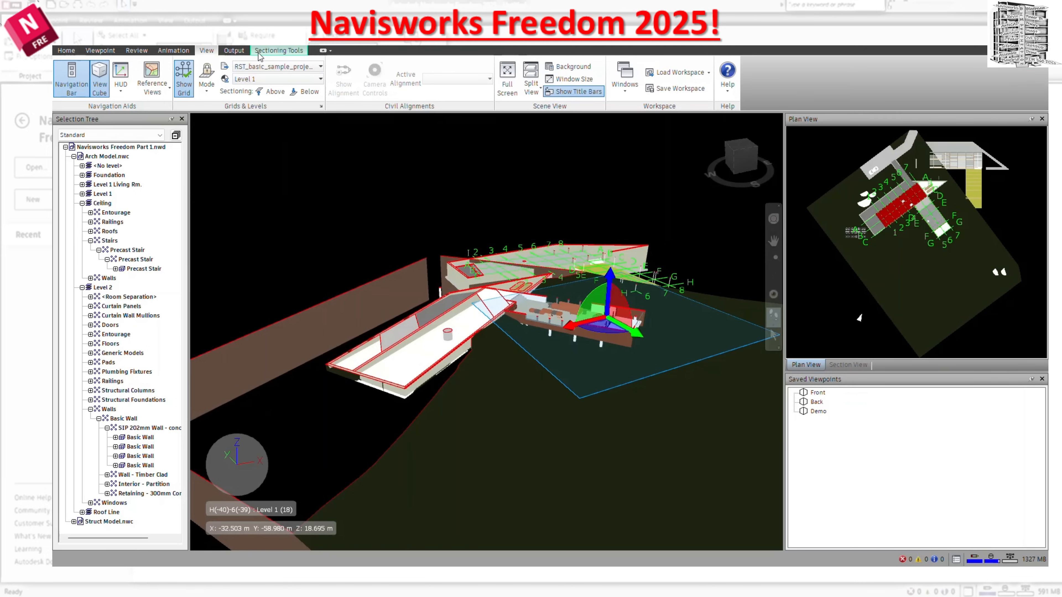
Move the horizontal section plane up until it lies above the whole house.
left_click(268, 51)
left_click_drag(611, 285, 620, 127)
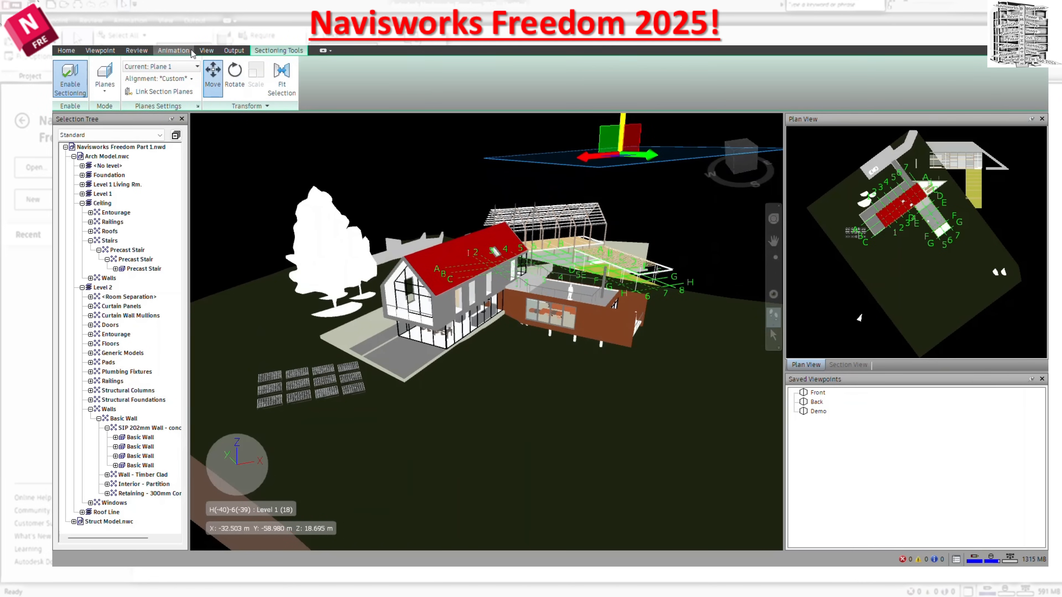
left_click(207, 51)
Show the grid on the Ref Beam system level, followed by the Ceiling level.
left_click(276, 79)
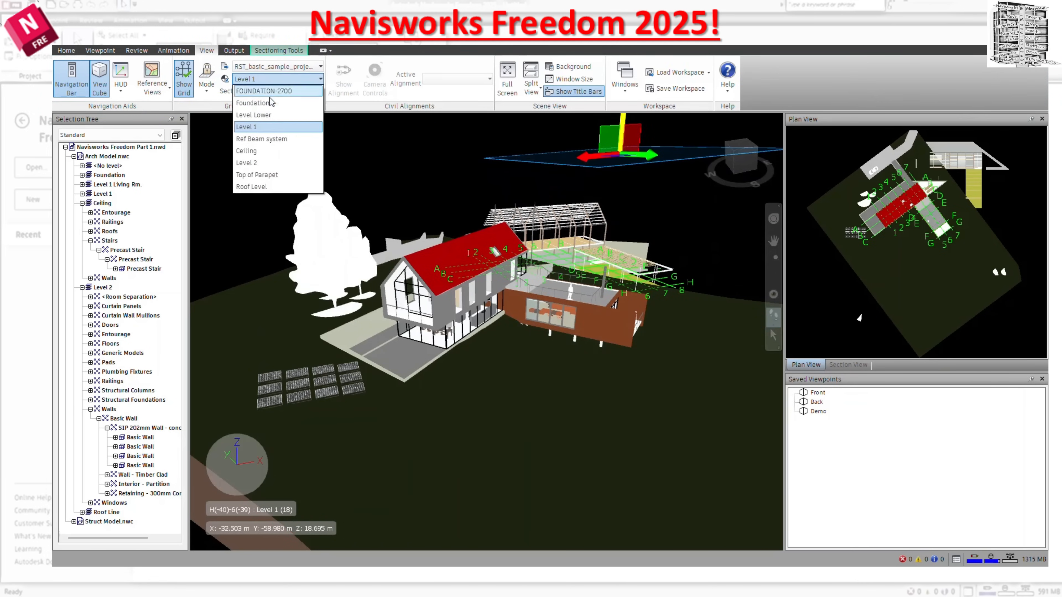
left_click(267, 138)
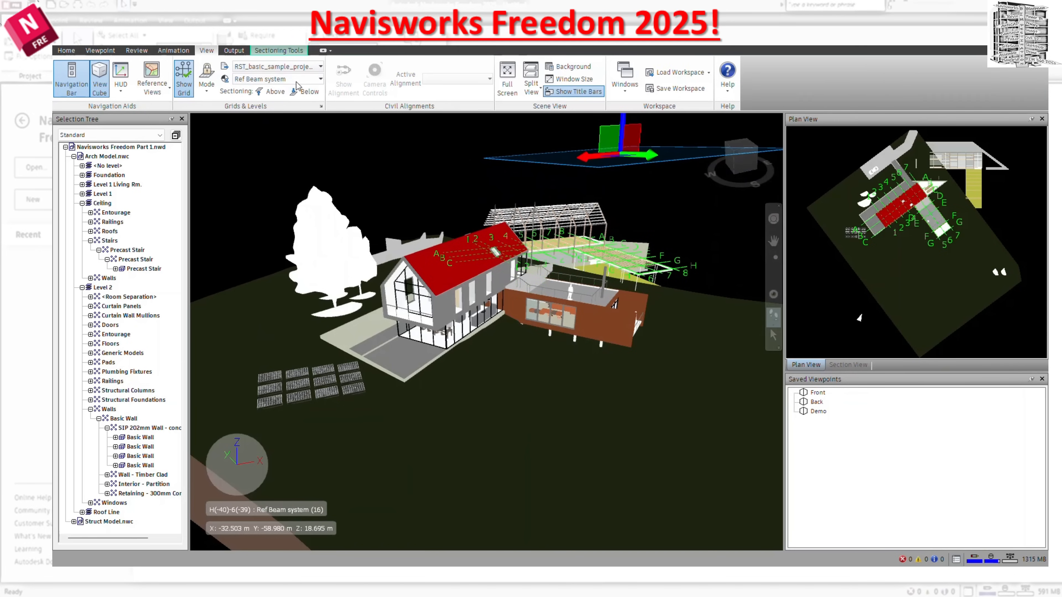
left_click(276, 78)
left_click(278, 161)
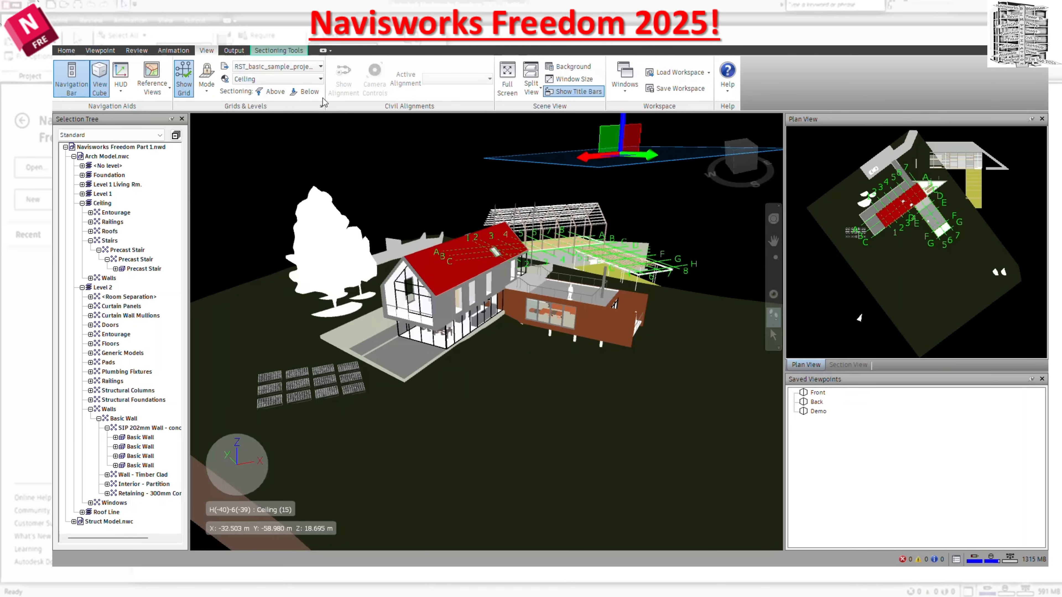
Try sectioning the model above and below the Ceiling level, and disable sectioning again.
left_click(273, 92)
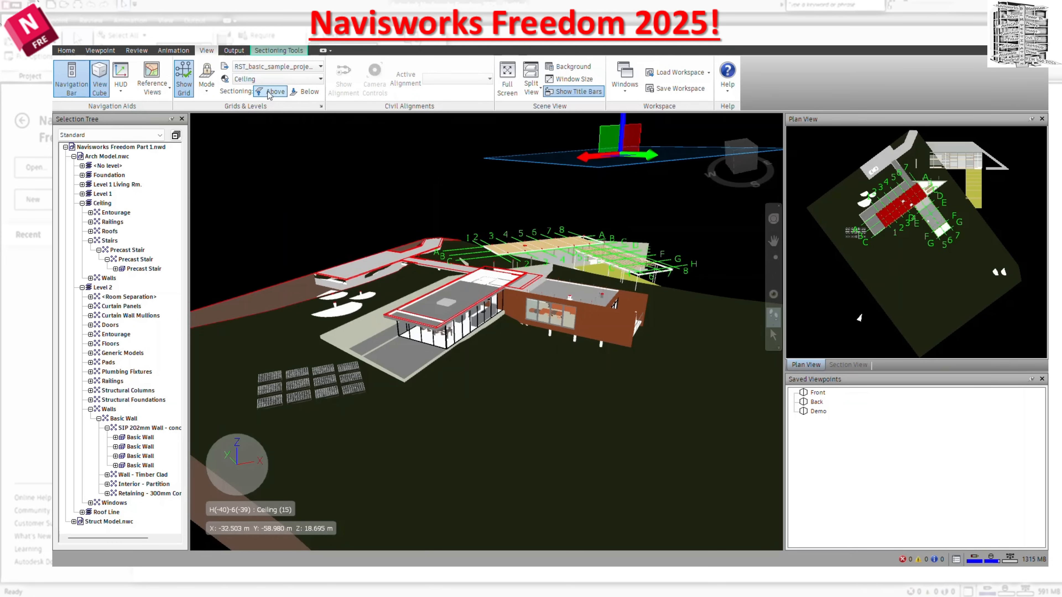
left_click(311, 94)
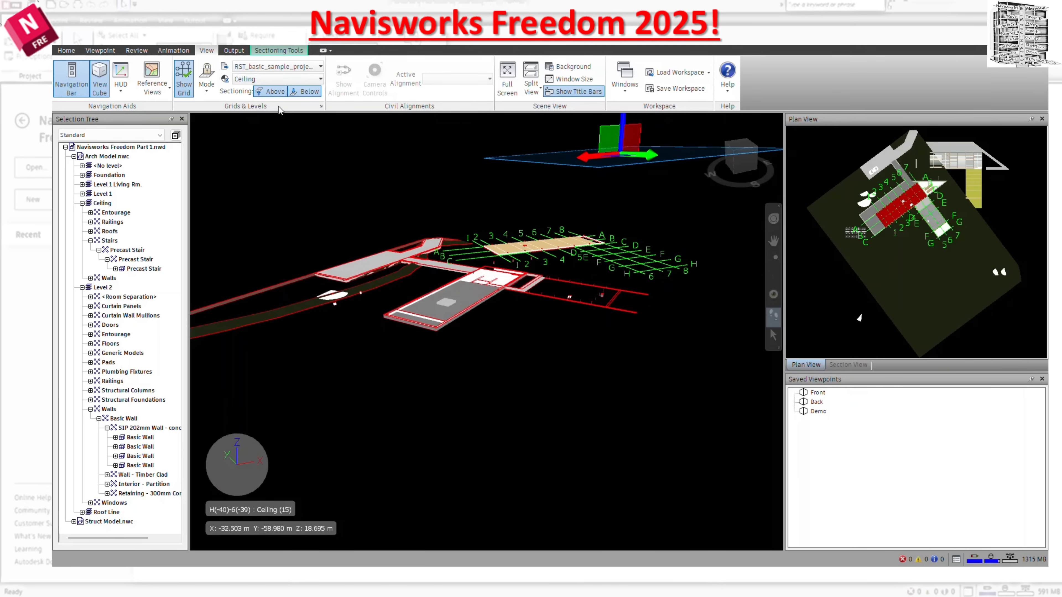
left_click(305, 91)
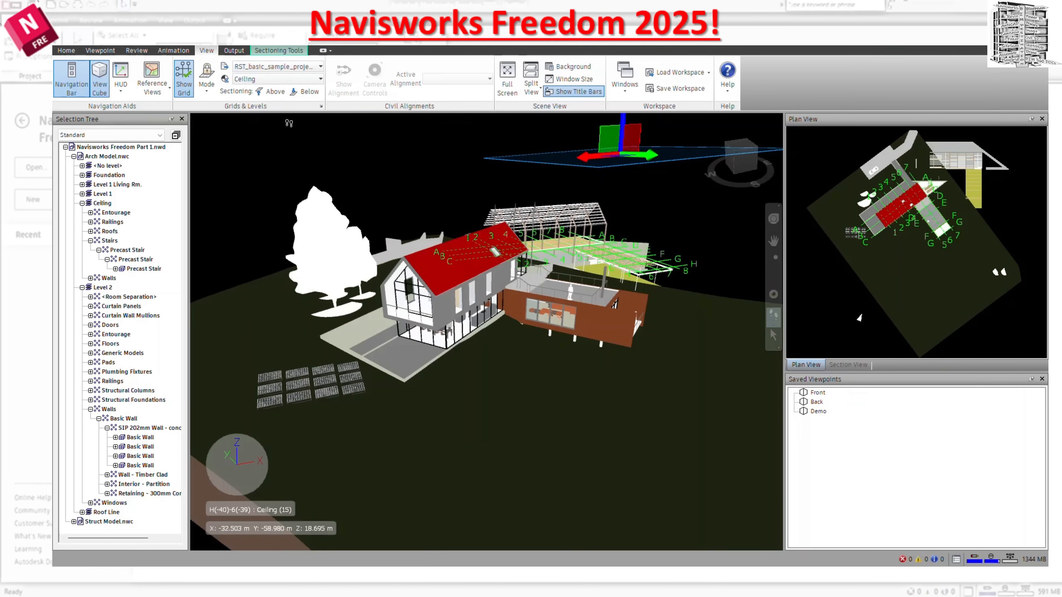
left_click(286, 51)
left_click(70, 78)
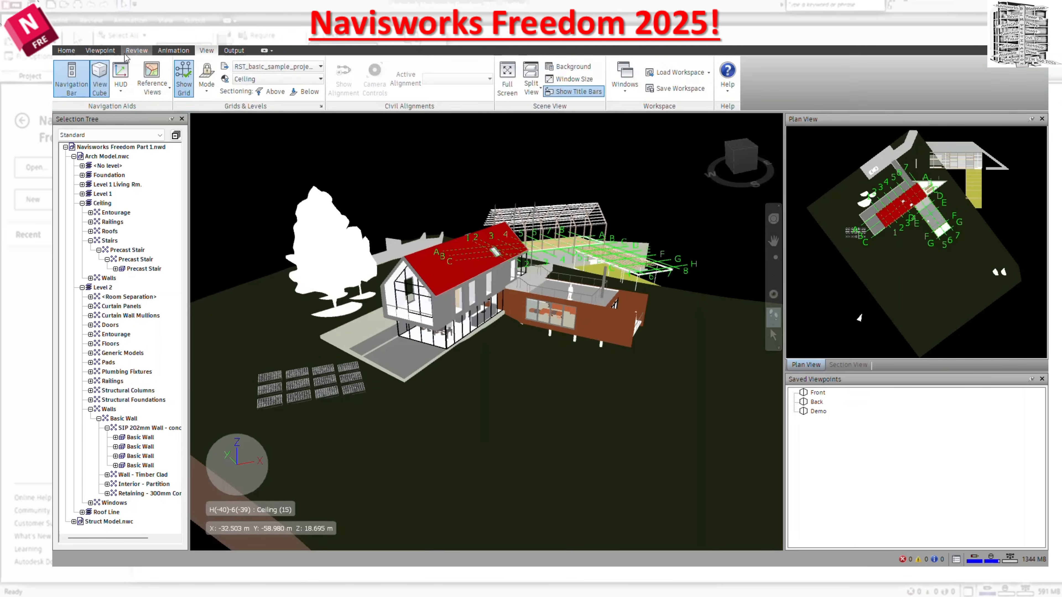
left_click(108, 52)
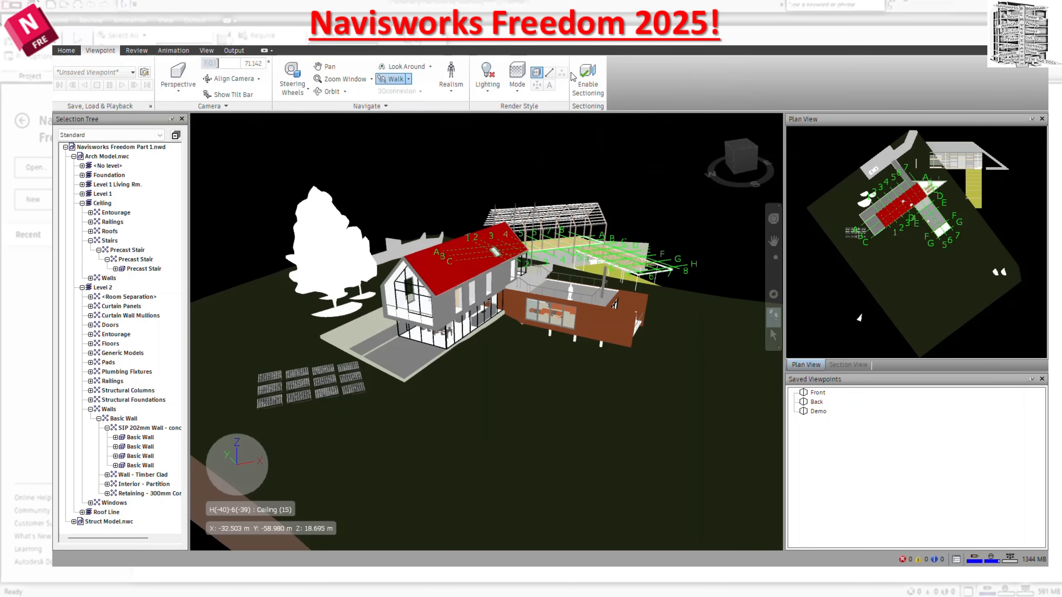
left_click(207, 50)
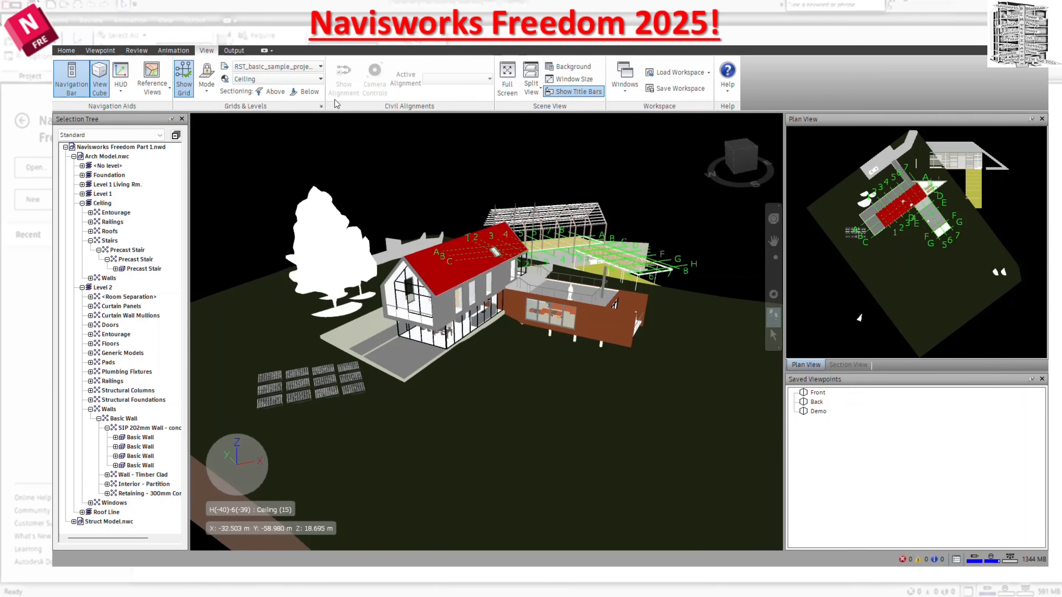
Section the model both below and above the Ceiling level, and nudge the custom section plane slightly higher.
left_click(300, 97)
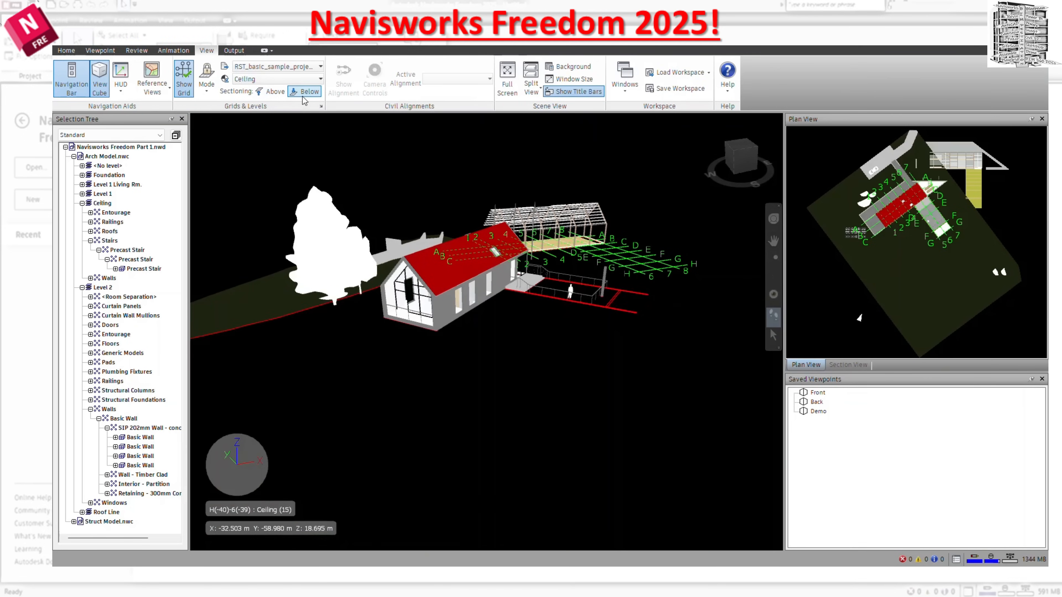
left_click(272, 97)
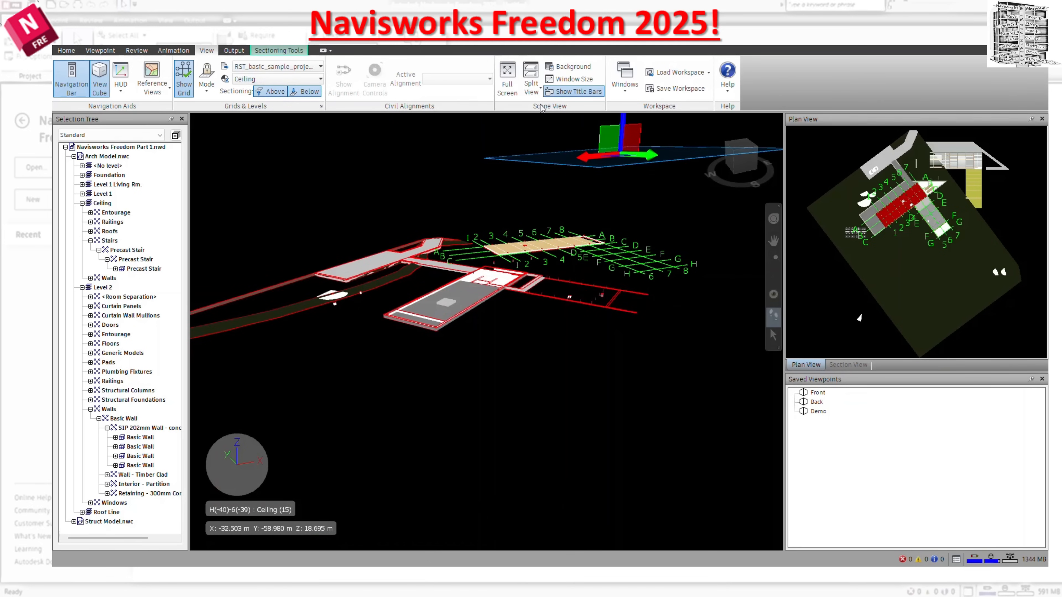
left_click_drag(620, 151, 618, 130)
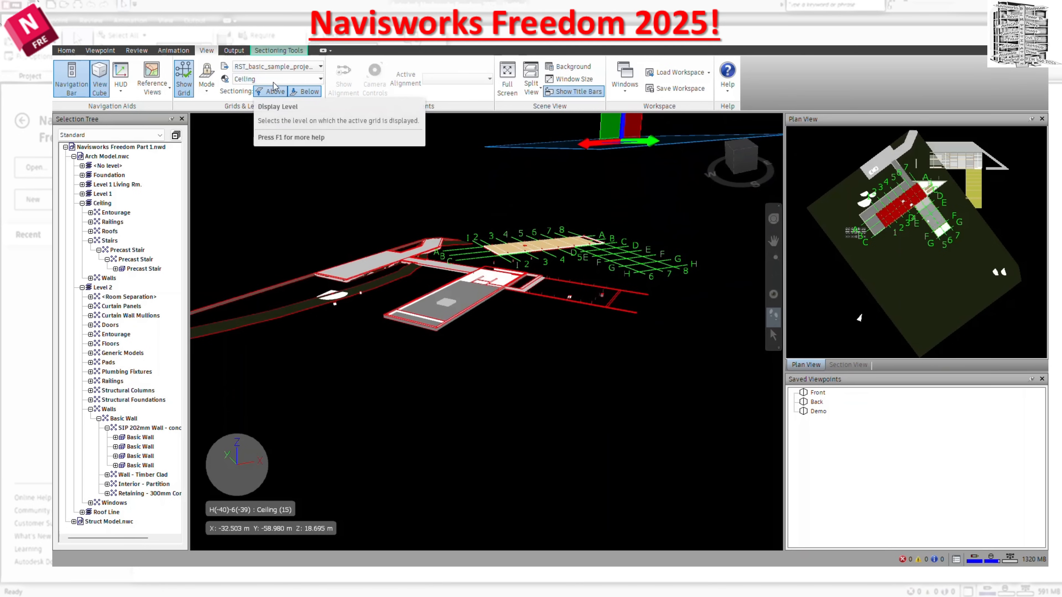
Walk around the isolated Ceiling level slice and examine its floor framing against the grid lines.
left_click_drag(550, 344, 493, 159)
middle_click_drag(493, 159, 635, 293)
left_click_drag(493, 307, 486, 257)
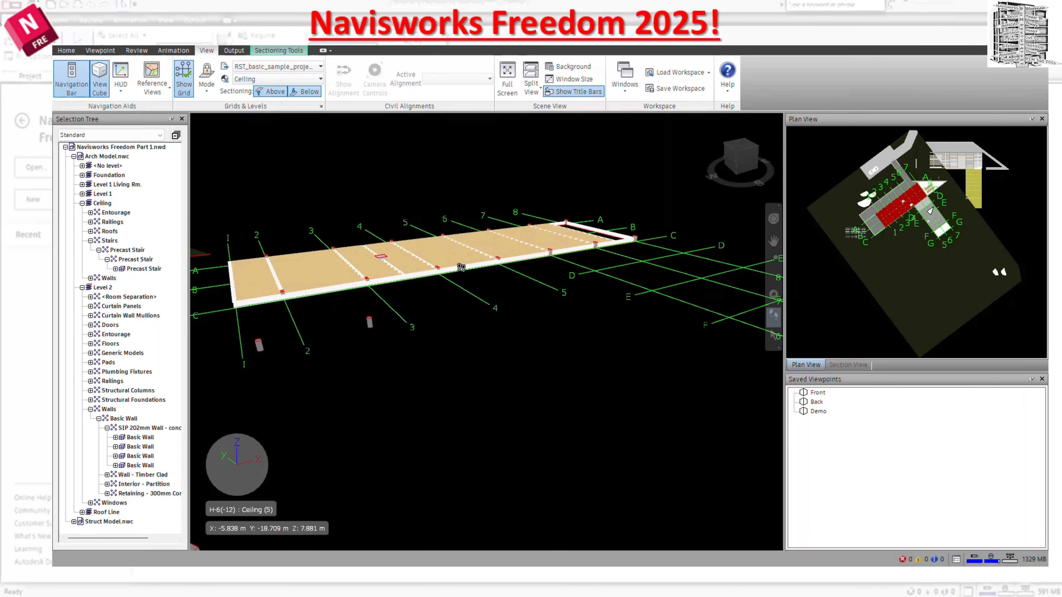
mouse_move(570, 252)
left_click_drag(494, 376, 495, 448)
middle_click_drag(412, 364, 402, 288)
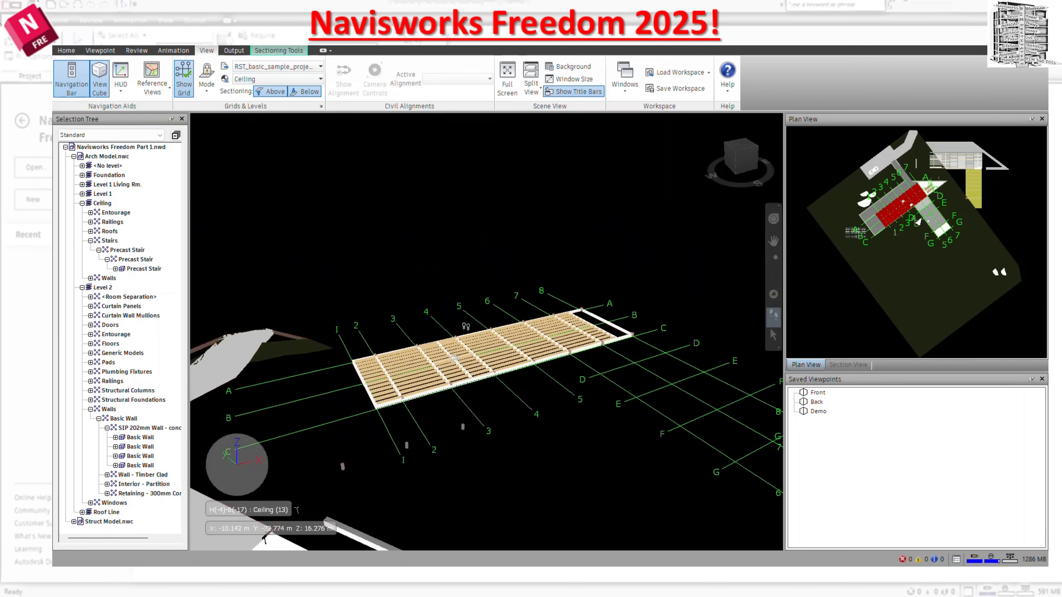
left_click_drag(400, 293, 389, 331)
Turn off sectioning below and above the Ceiling level, and set the active grid to RAC_basic_sample_project.
left_click(306, 93)
left_click(273, 92)
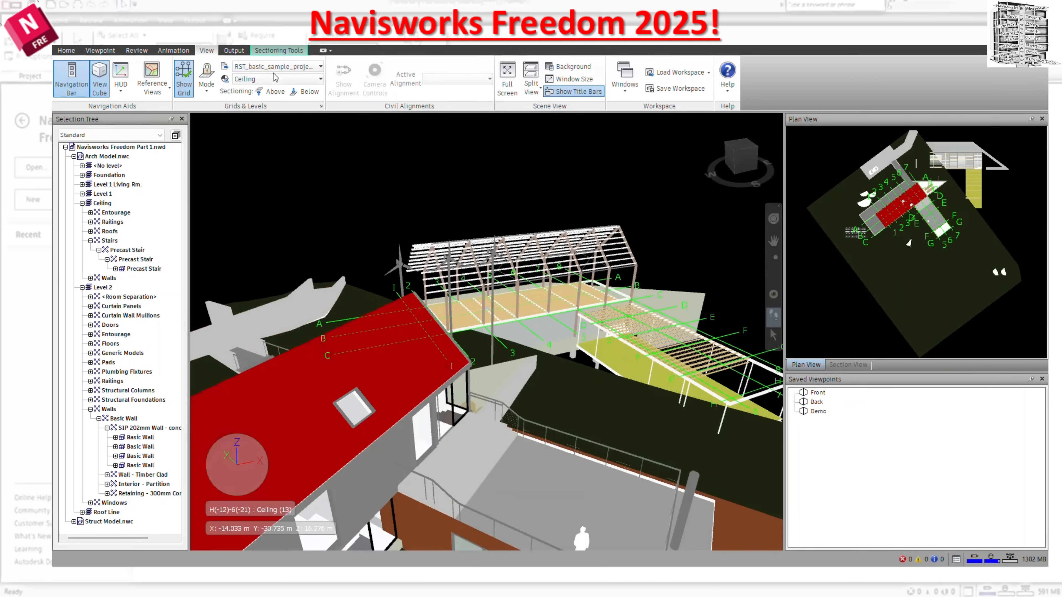
left_click(276, 66)
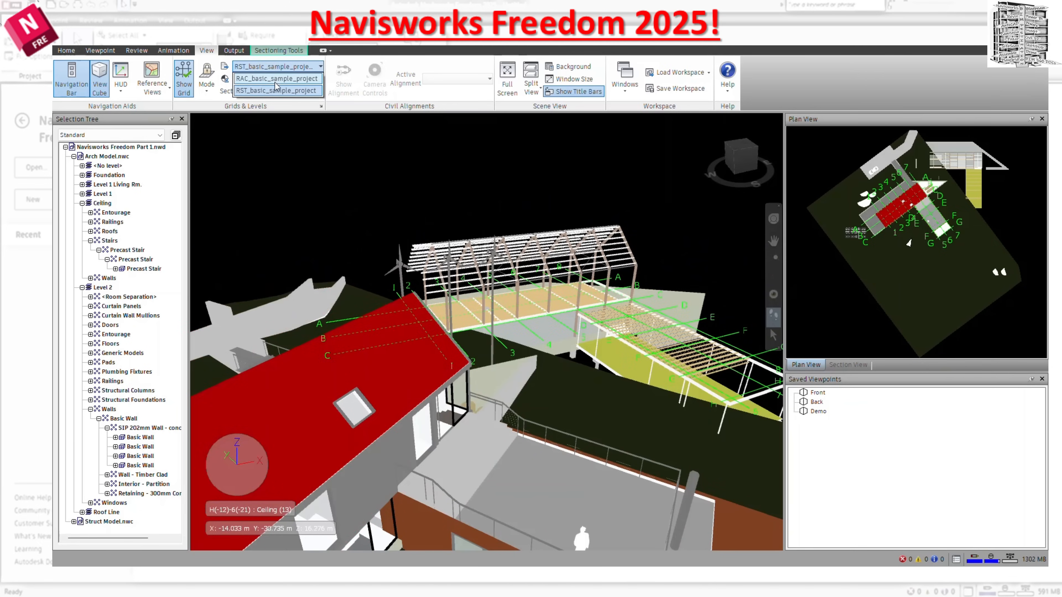
left_click(276, 80)
left_click_drag(578, 323, 541, 475)
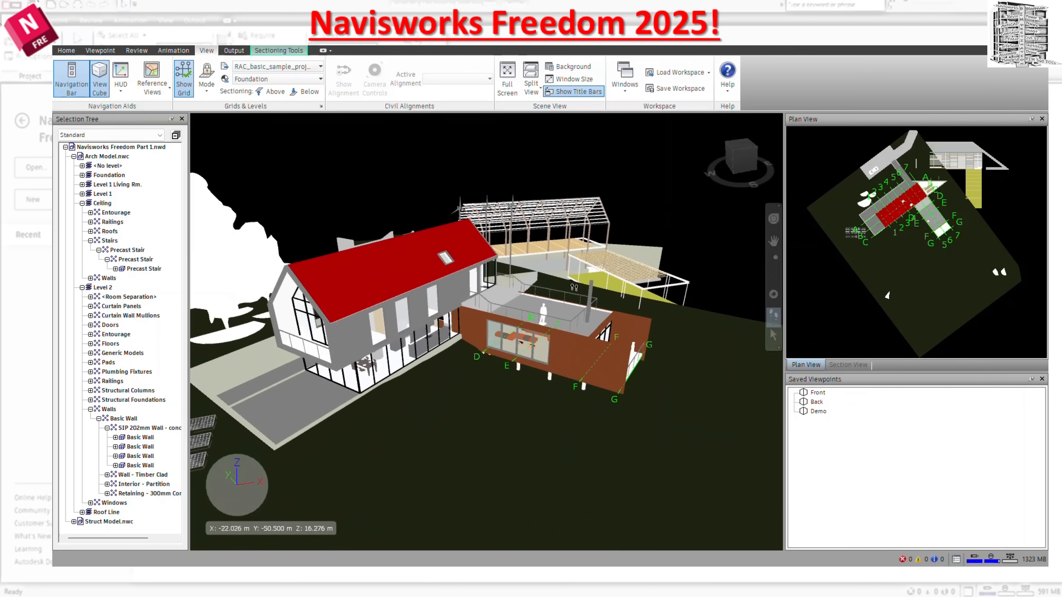
mouse_move(568, 363)
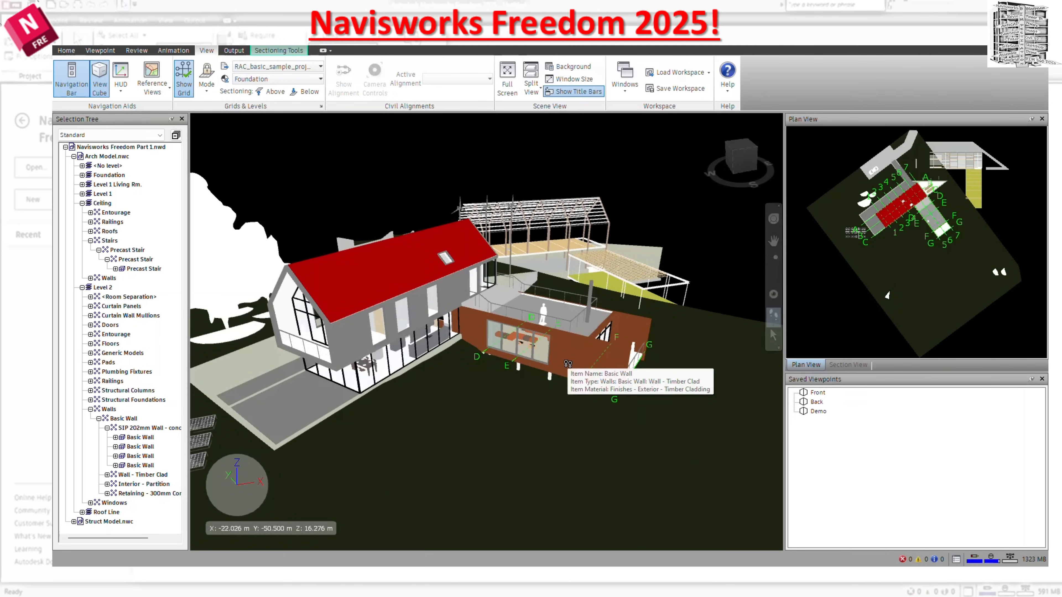
Show the architectural grid on Level 1 Living Rm., Level 1 and Ceiling in turn, ending on Level 2.
left_click(262, 78)
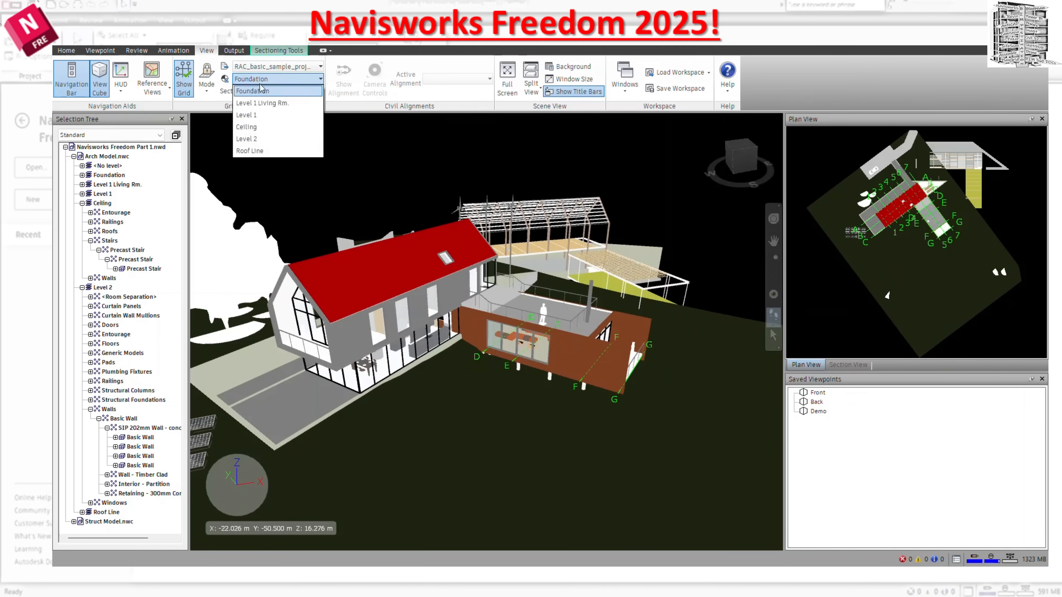
left_click(263, 105)
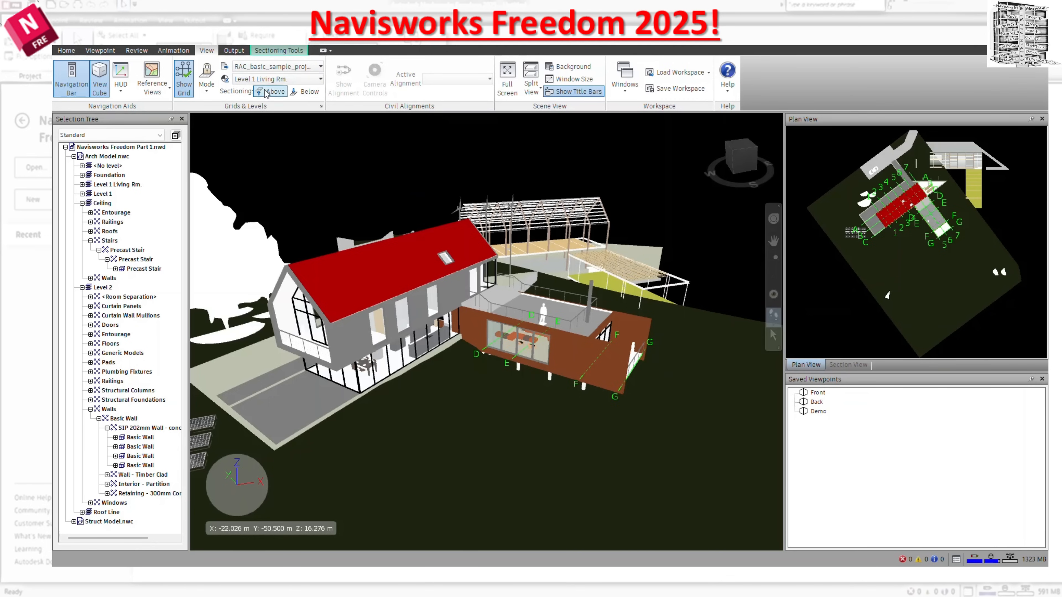
left_click(268, 79)
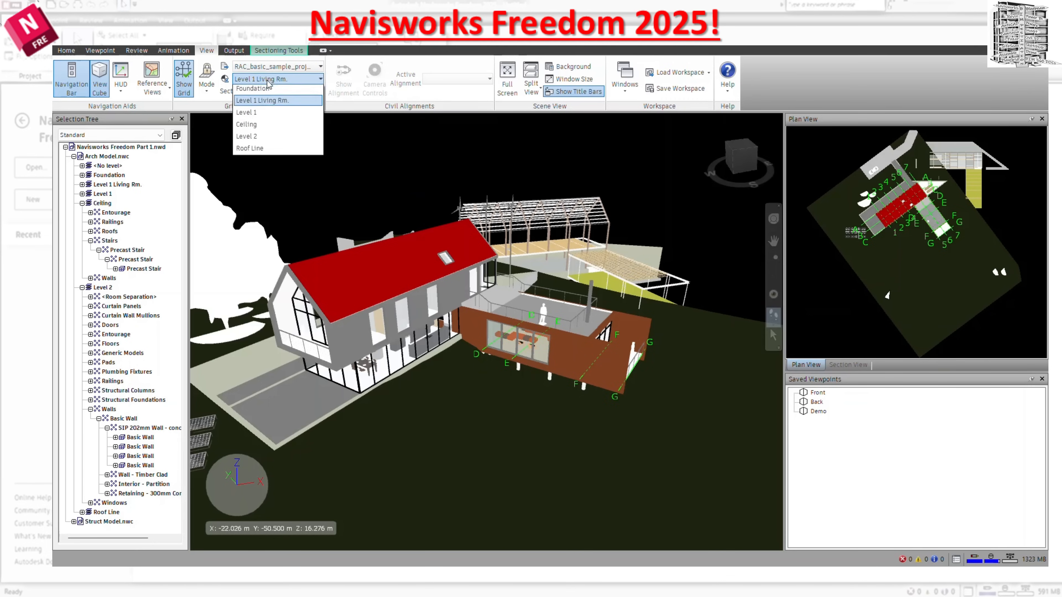
left_click(267, 117)
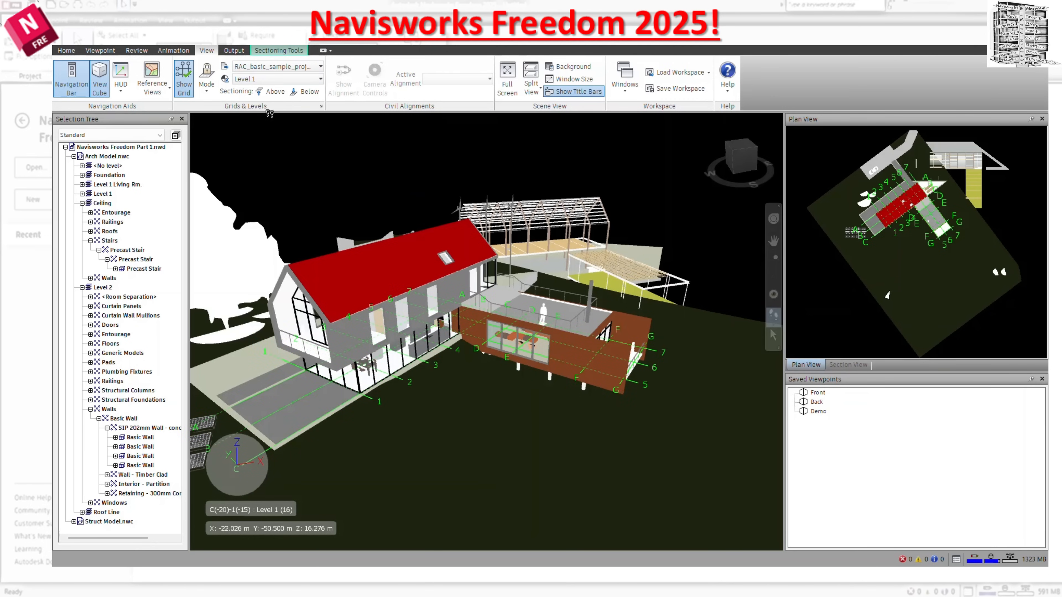
left_click(276, 79)
left_click(272, 130)
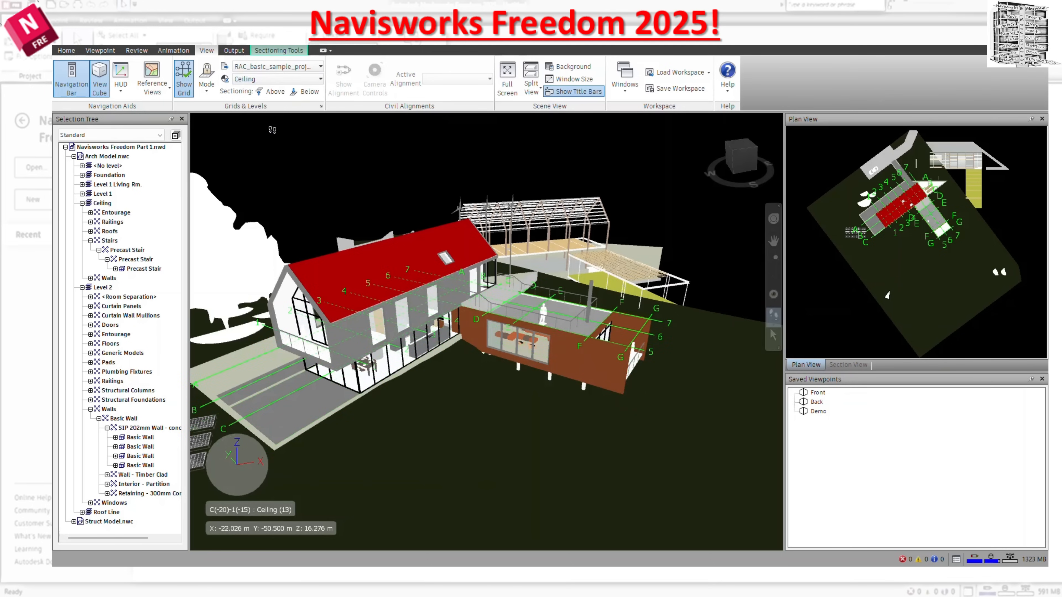
left_click(277, 79)
left_click(274, 139)
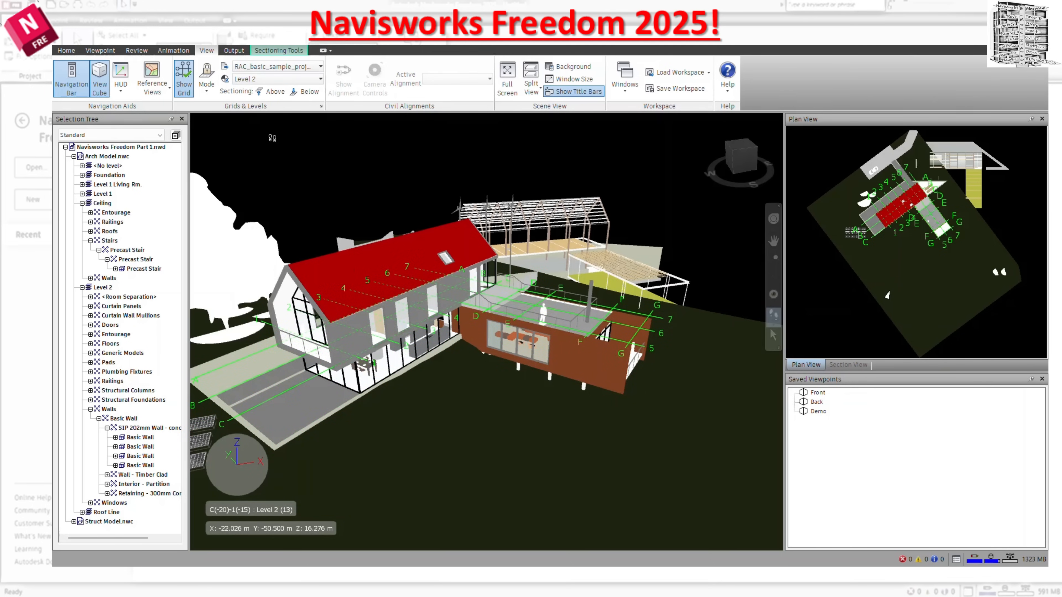
Section the model above Level 2 to expose its rooms, and switch to sectioning only below Level 2.
left_click(271, 91)
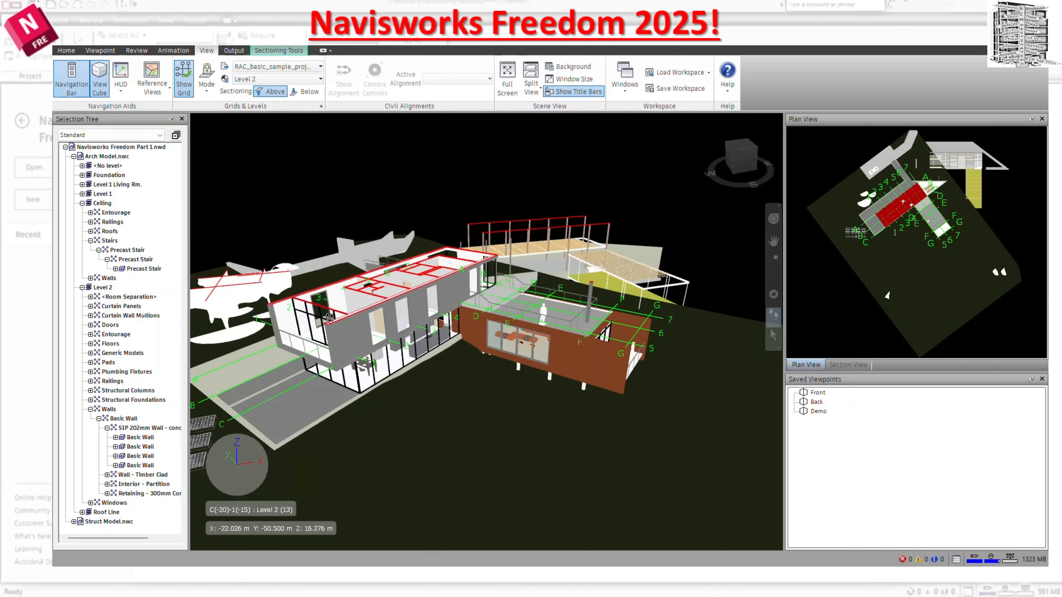
scroll(355, 334, "up", 5)
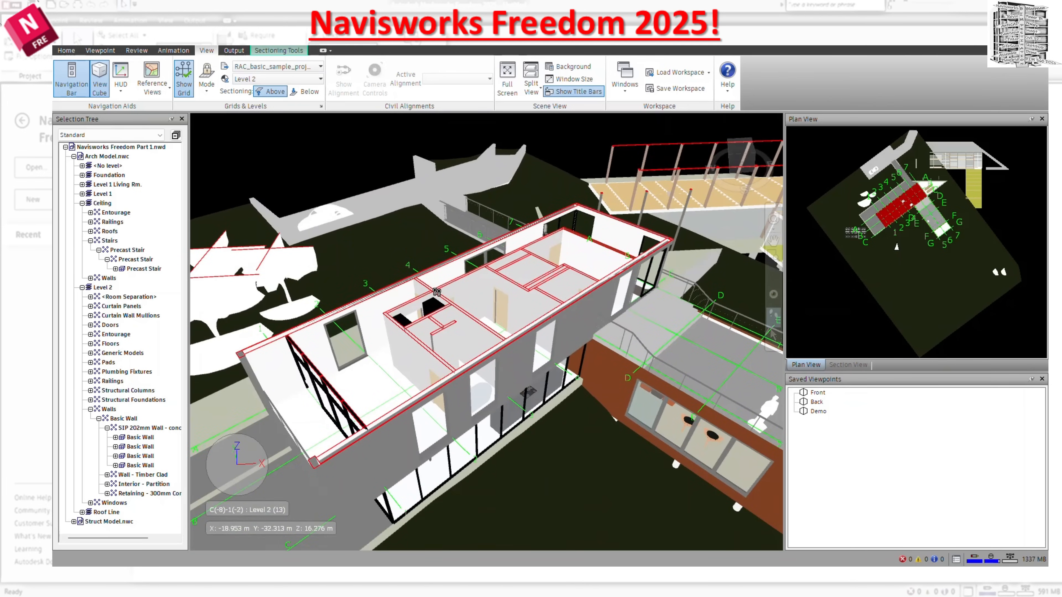
left_click(300, 97)
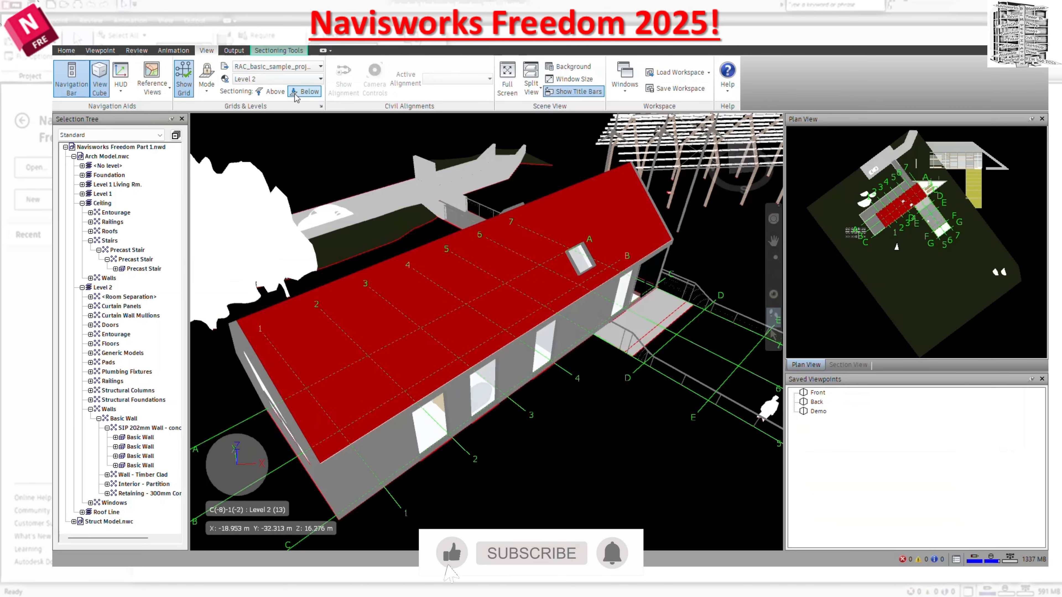
Compare the sections below and above Level 2 by switching each on and off, ending with both turned off.
left_click(271, 91)
left_click(303, 95)
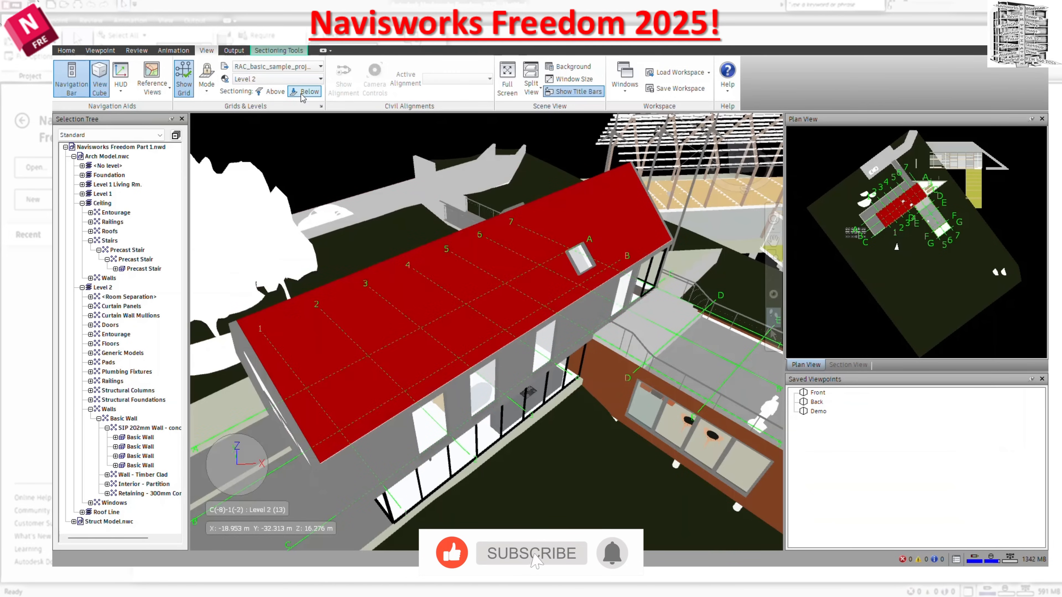
left_click(301, 94)
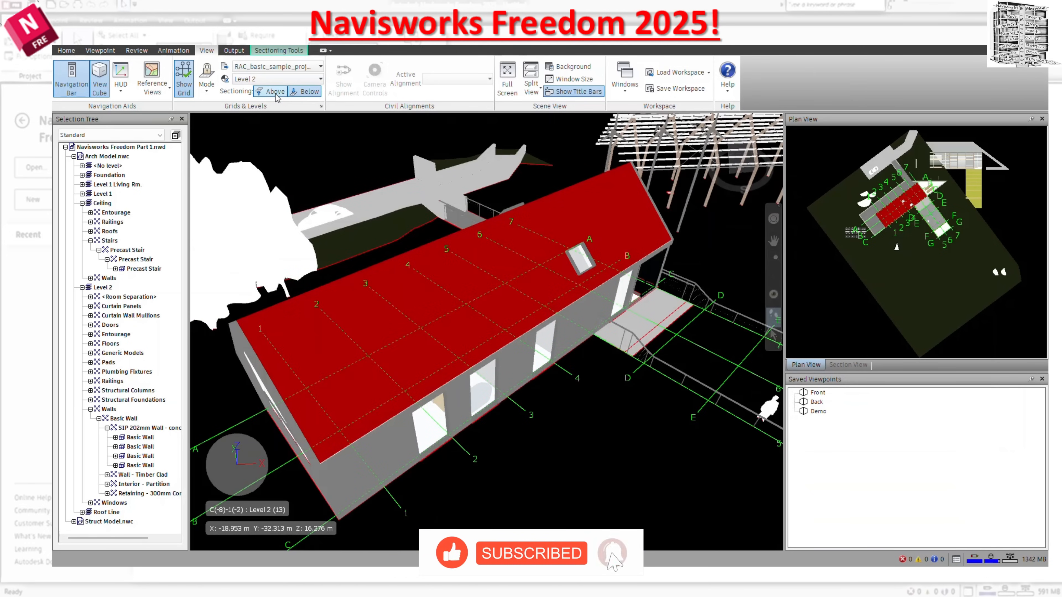
left_click(304, 94)
left_click(278, 92)
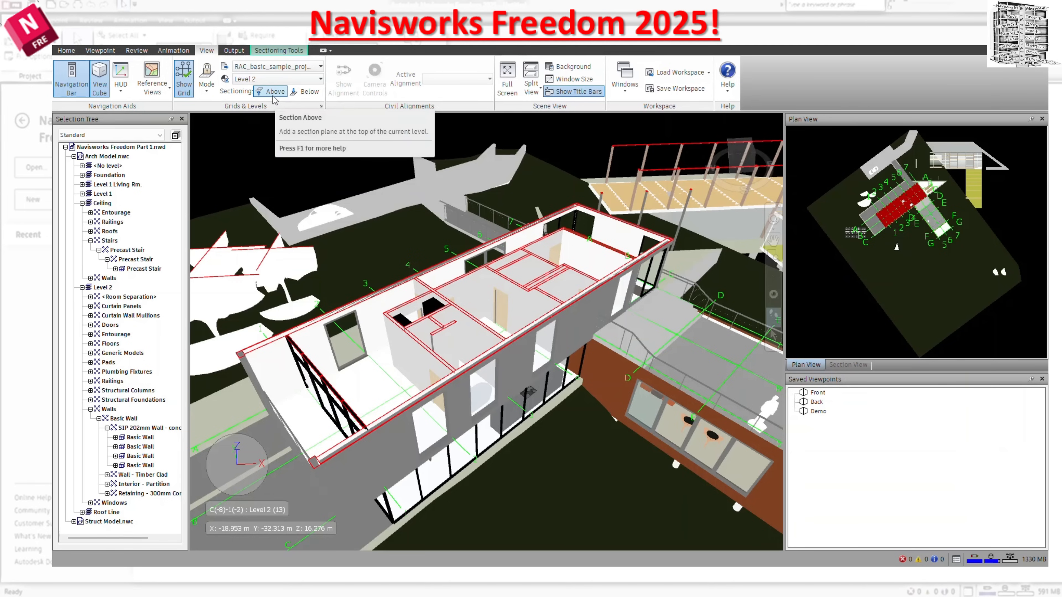
left_click(273, 93)
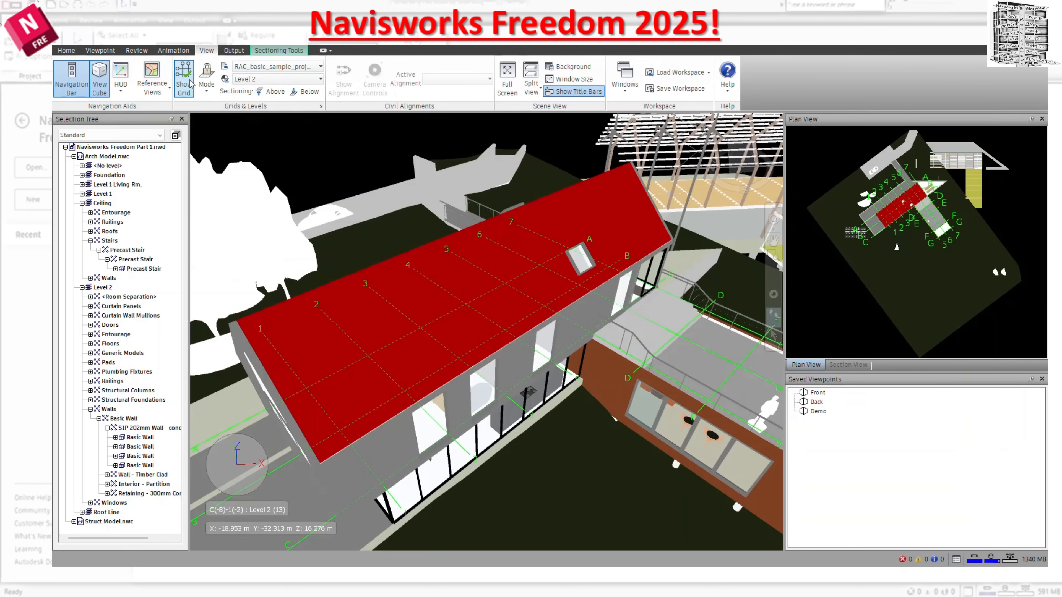
Hide the grid lines and show the whole house and its surroundings without them.
left_click(189, 84)
left_click_drag(471, 268, 457, 396)
scroll(453, 376, "up", 1)
middle_click_drag(452, 392, 513, 309)
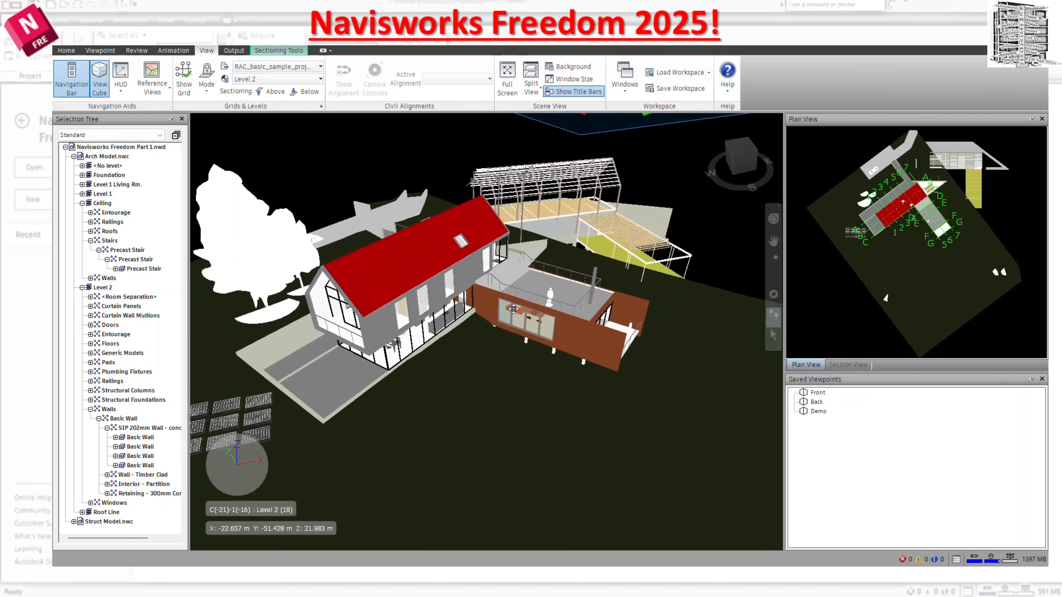
left_click_drag(467, 396, 494, 330)
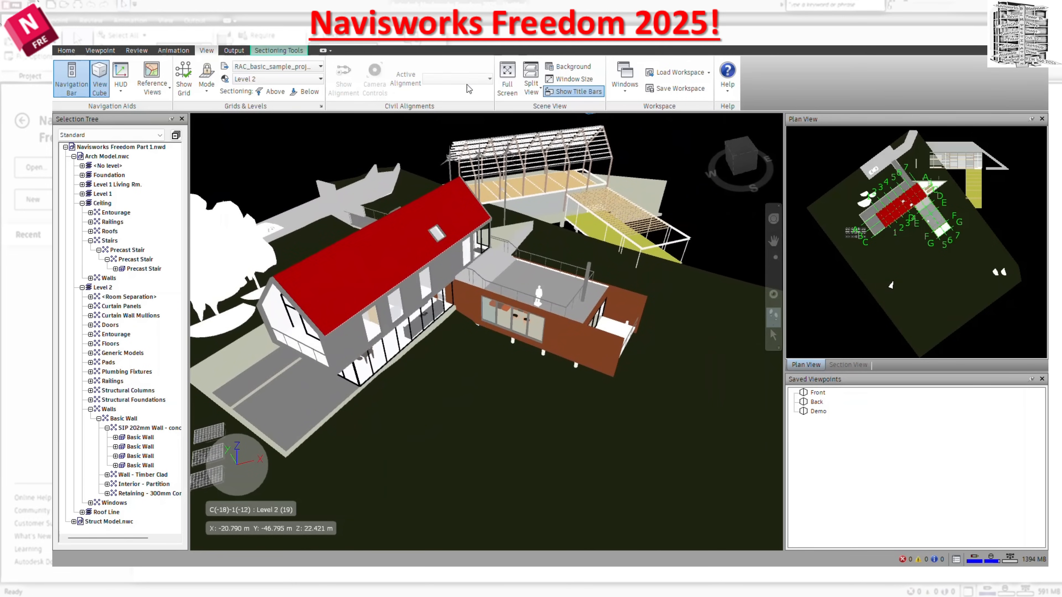
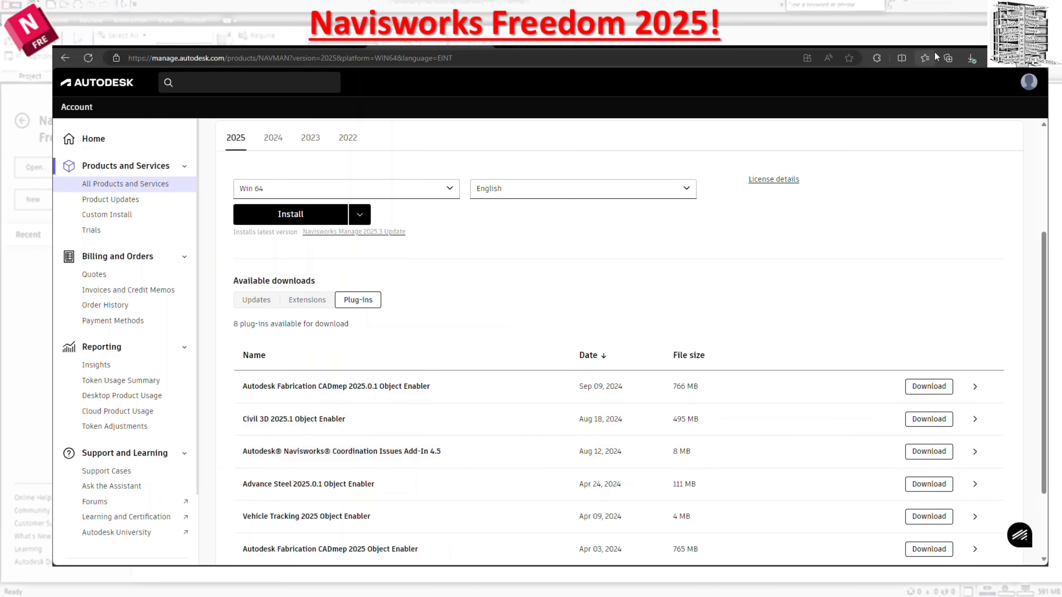
Look through the Civil Alignments example images showing the road alignment and its section plane.
left_click(988, 37)
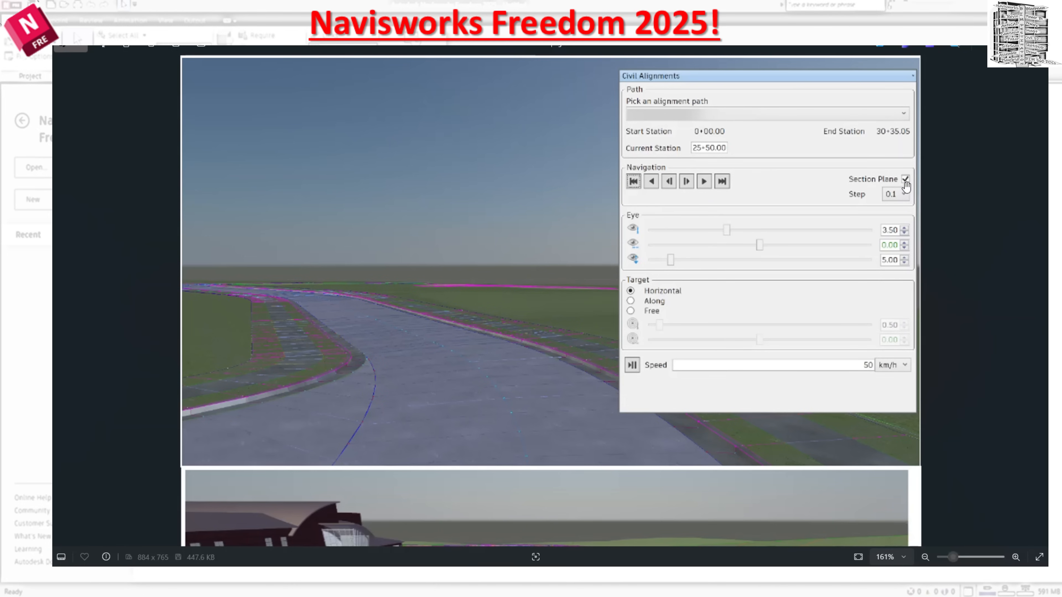
left_click_drag(628, 445, 628, 308)
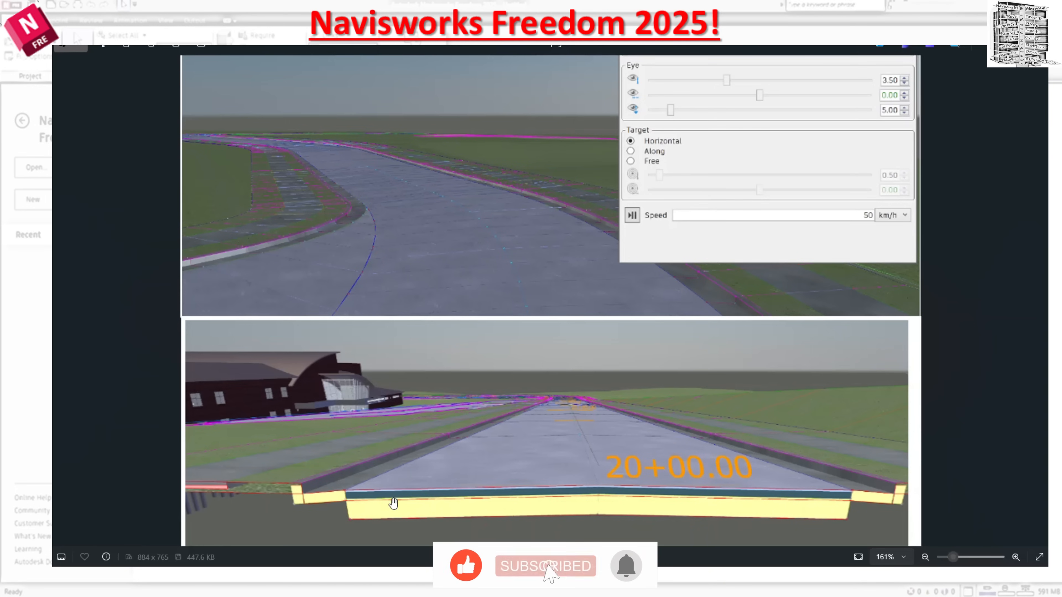
scroll(725, 170, "up", 3)
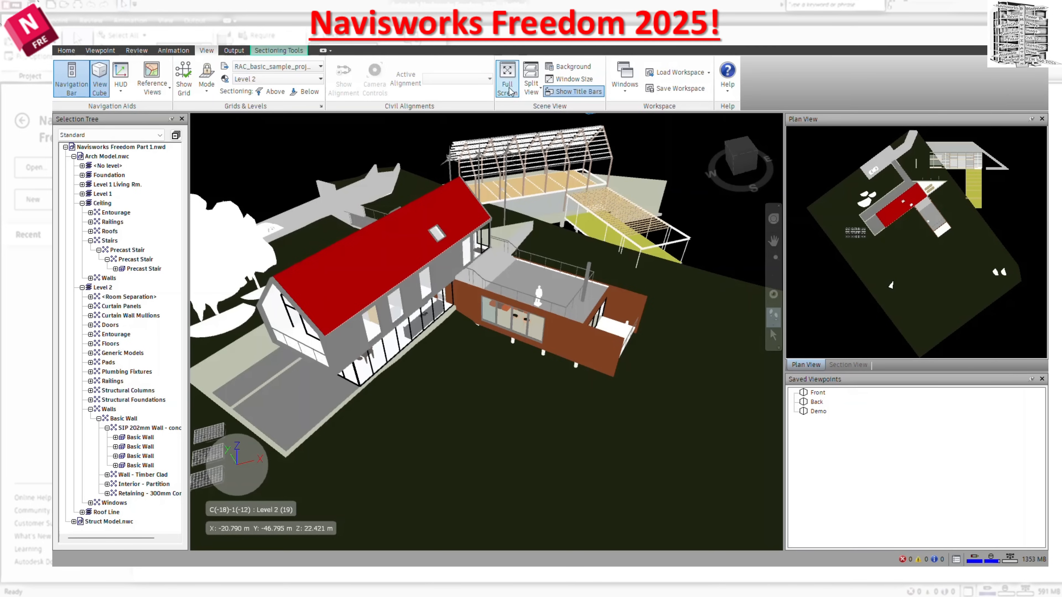
Split the scene into two side-by-side views and walk each one to a different viewpoint.
left_click(532, 94)
left_click(562, 110)
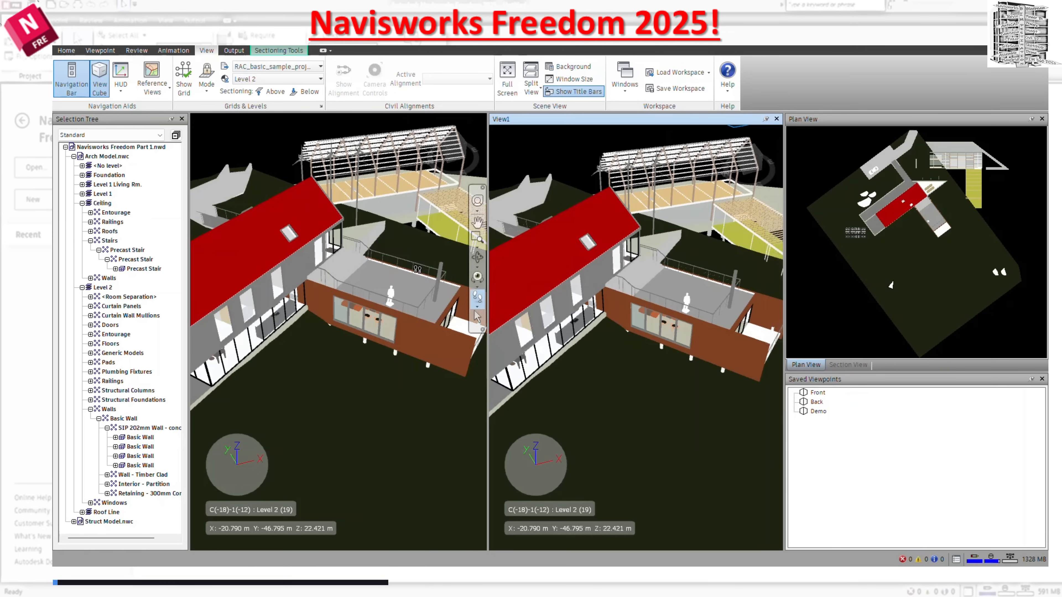
left_click_drag(402, 255, 412, 378)
left_click(578, 381)
left_click_drag(578, 382, 536, 280)
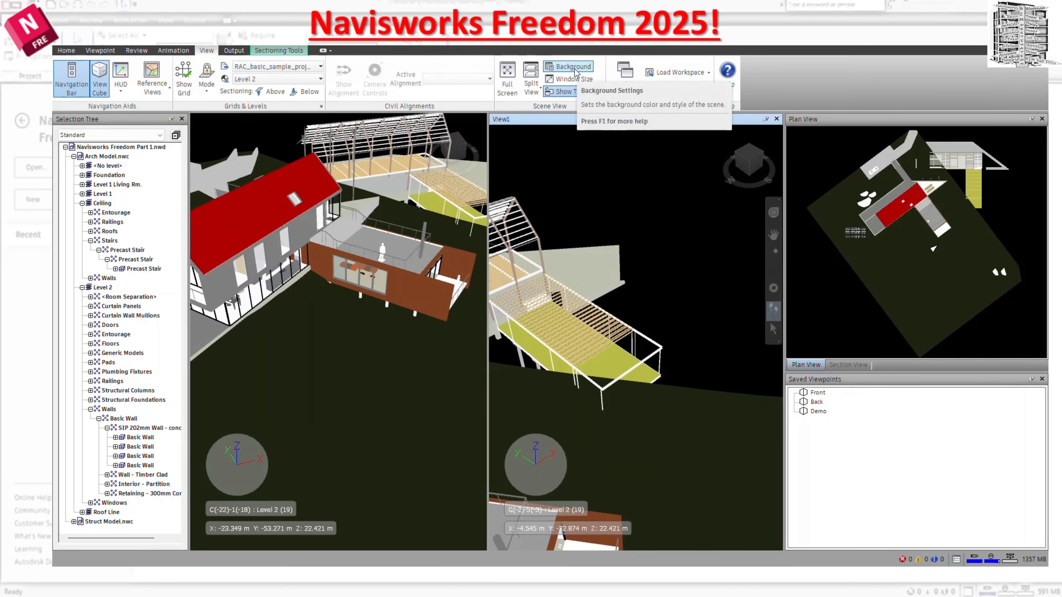
Apply a plain orange background to the scene.
right_click(599, 177)
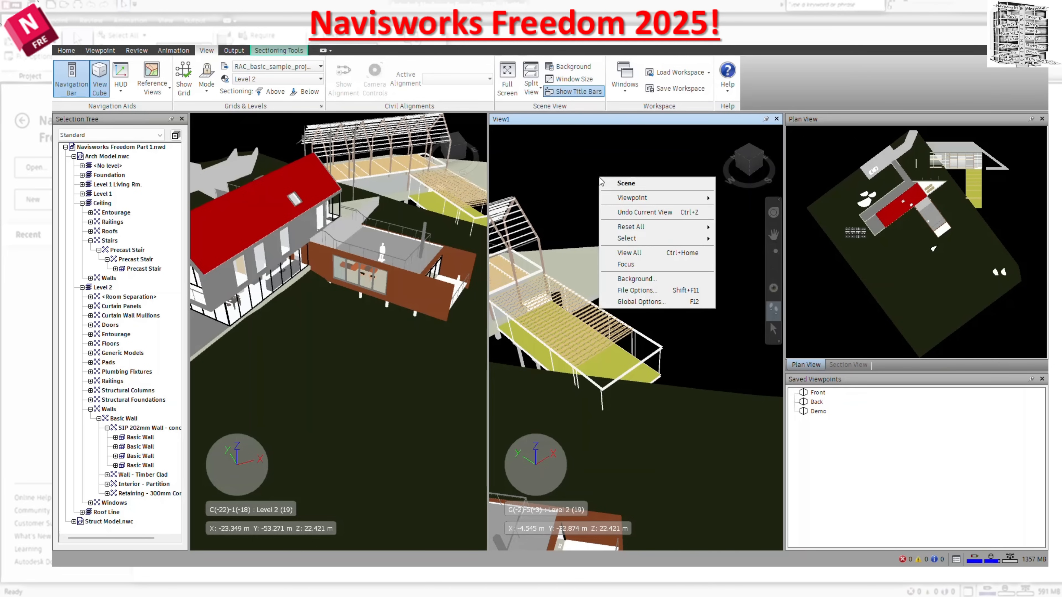
left_click(643, 282)
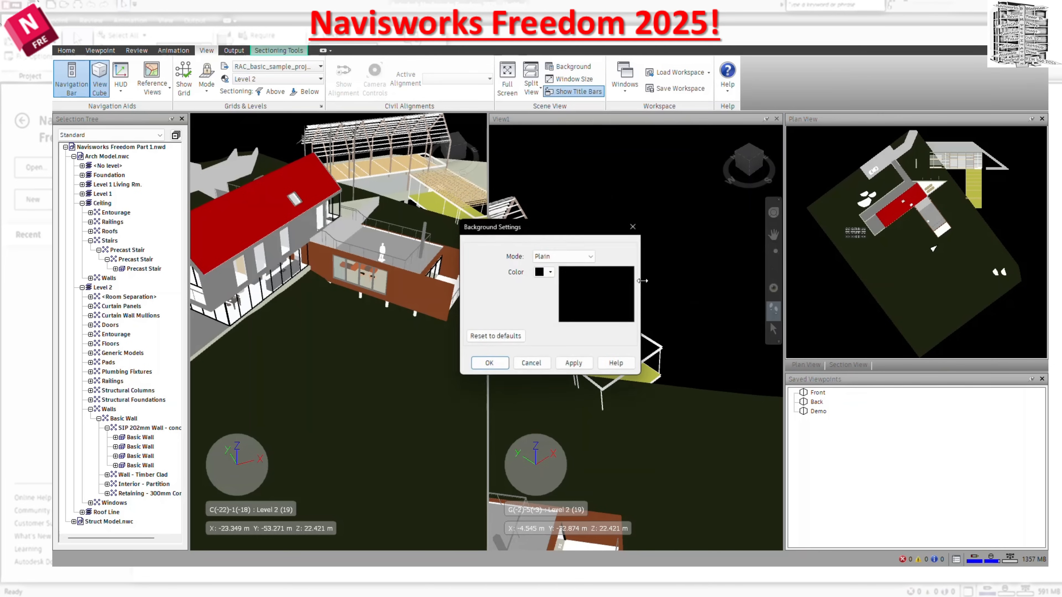
left_click(549, 272)
left_click(549, 295)
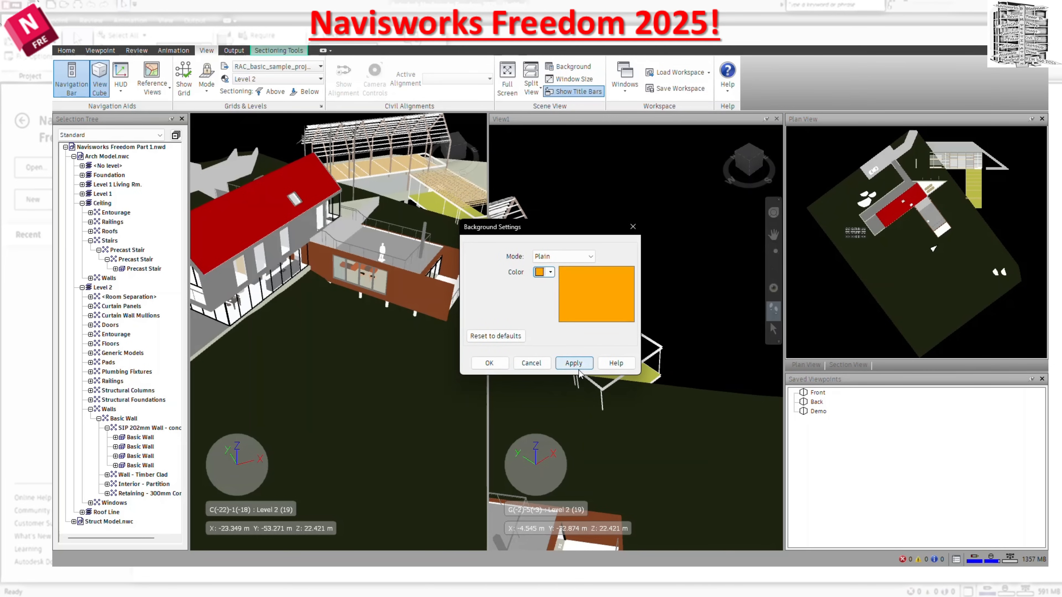
left_click(573, 362)
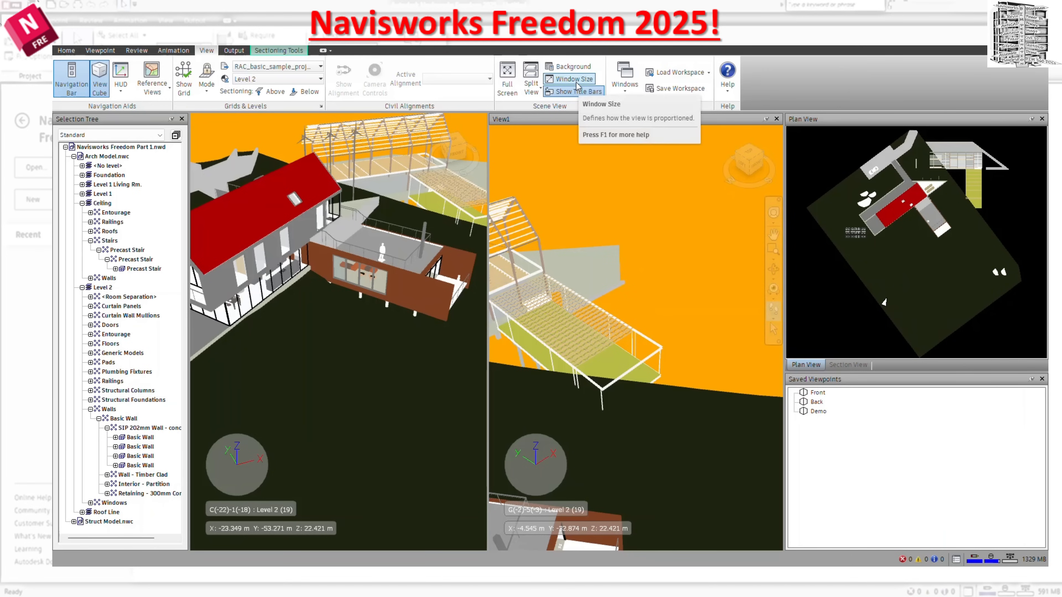
Turn the view title bars off and on again, and close the second view, View1.
left_click(587, 93)
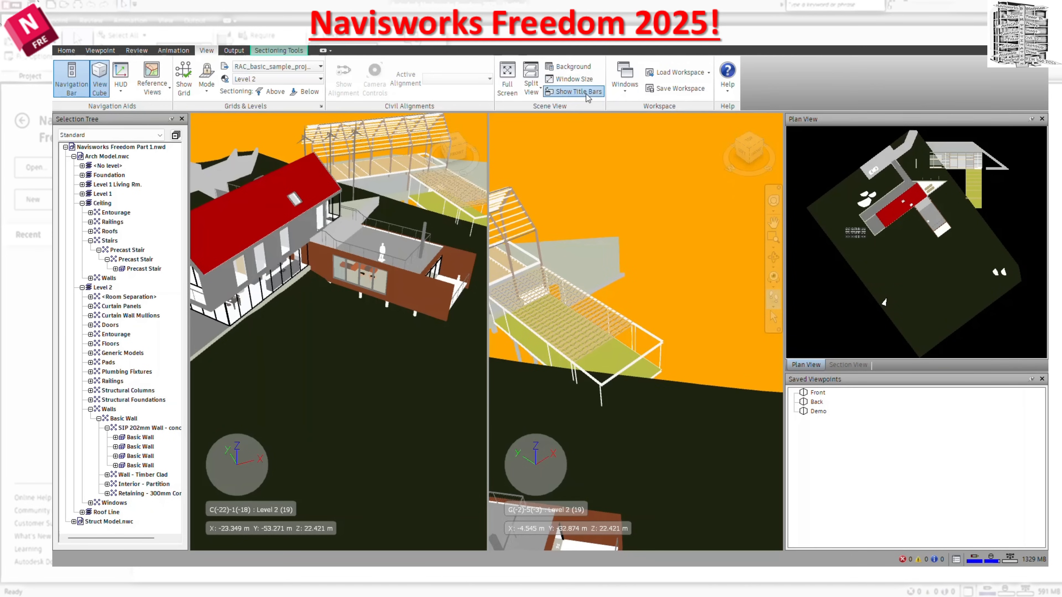
left_click(586, 94)
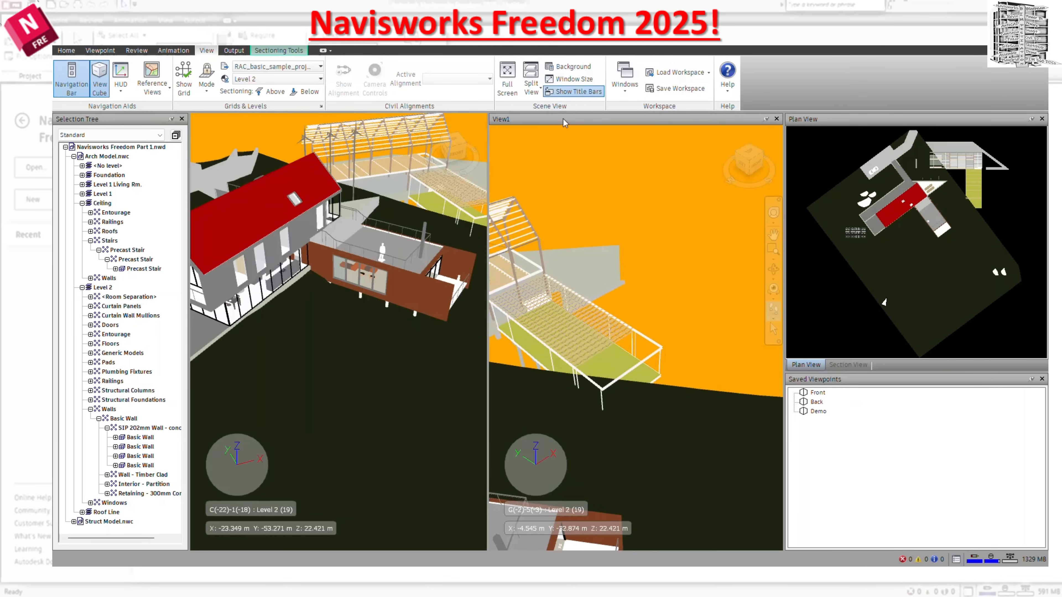
left_click(776, 119)
Apply a plain black background to the scene and close the background settings.
right_click(665, 160)
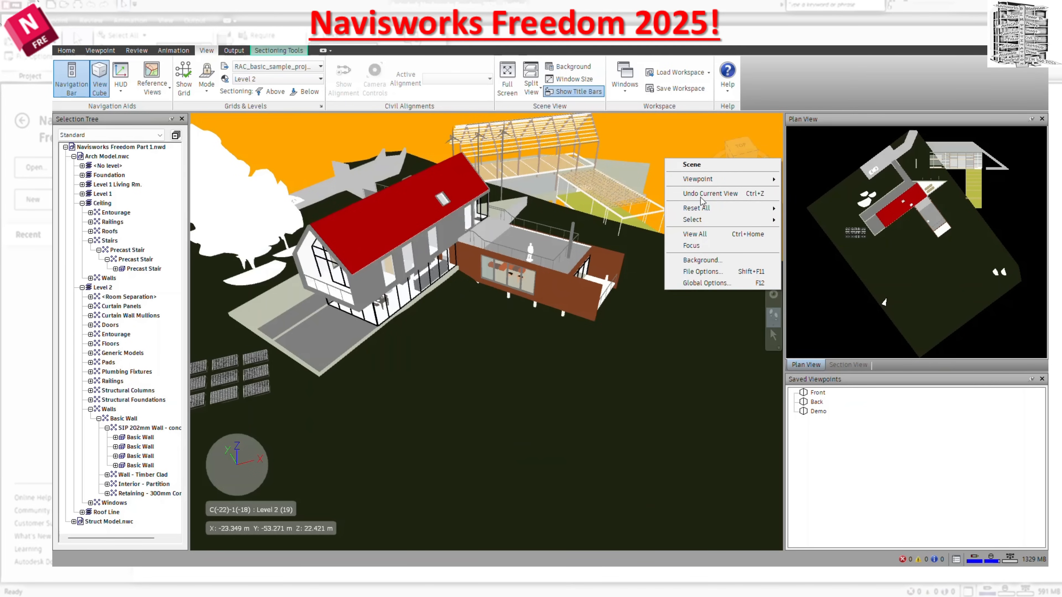
left_click(702, 260)
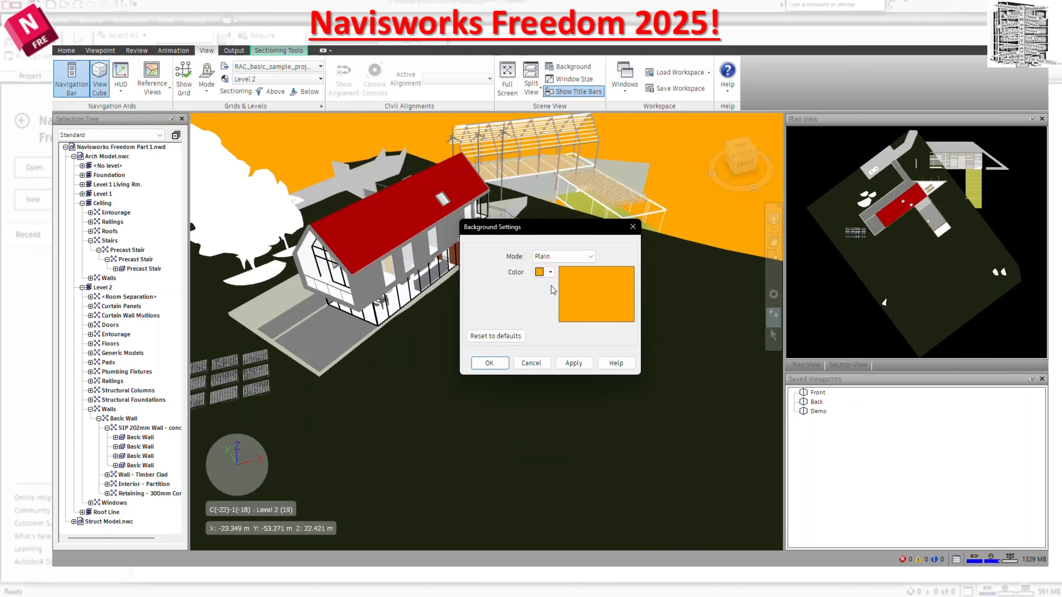
left_click(550, 272)
left_click(558, 305)
left_click(573, 363)
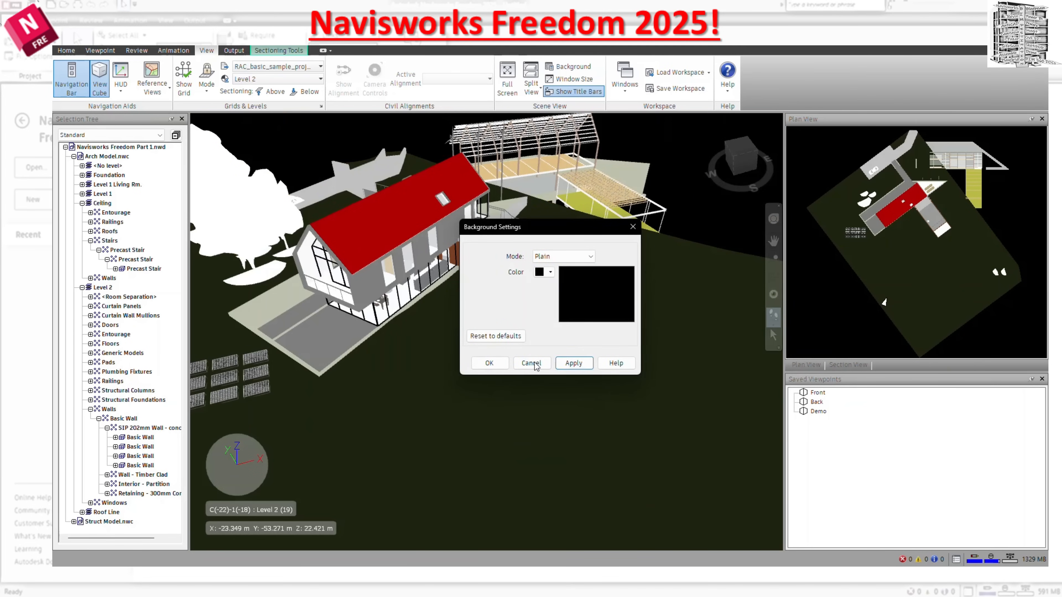
left_click(632, 226)
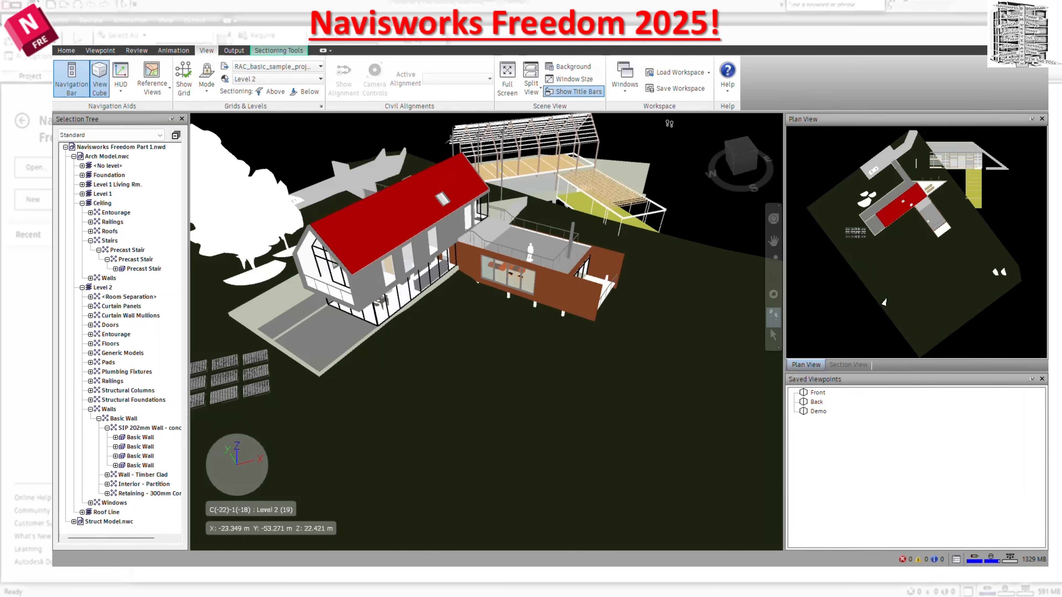
Show the Tilt window beside the scene and hide it again.
left_click(625, 79)
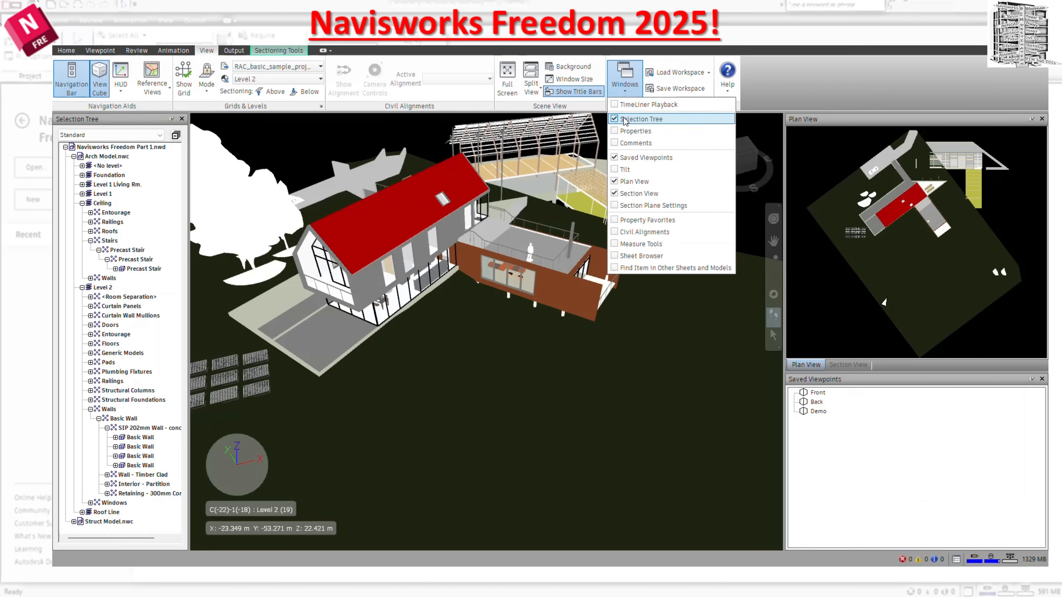
left_click(616, 170)
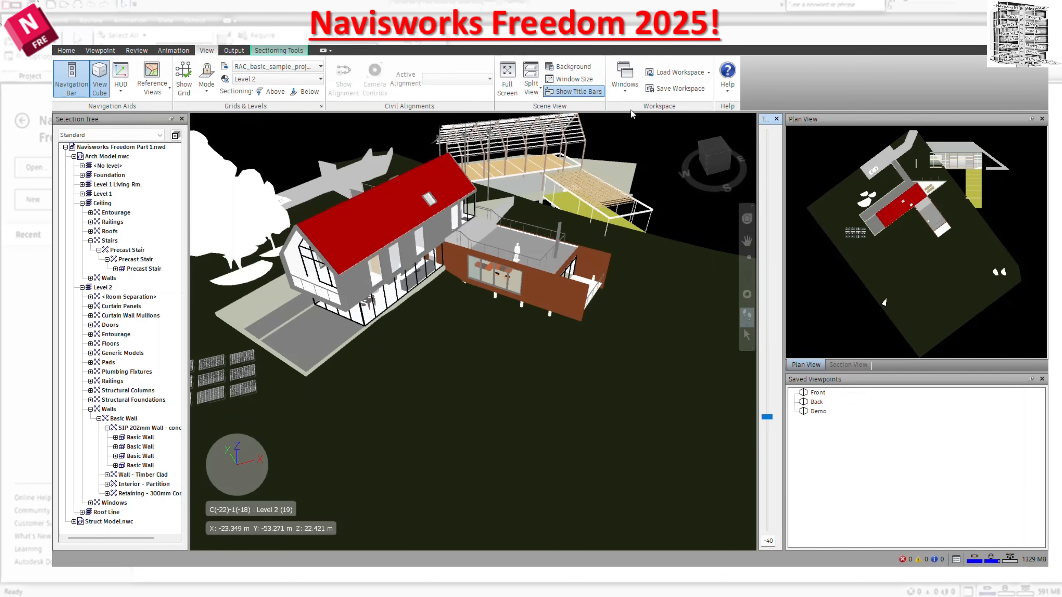
left_click(625, 79)
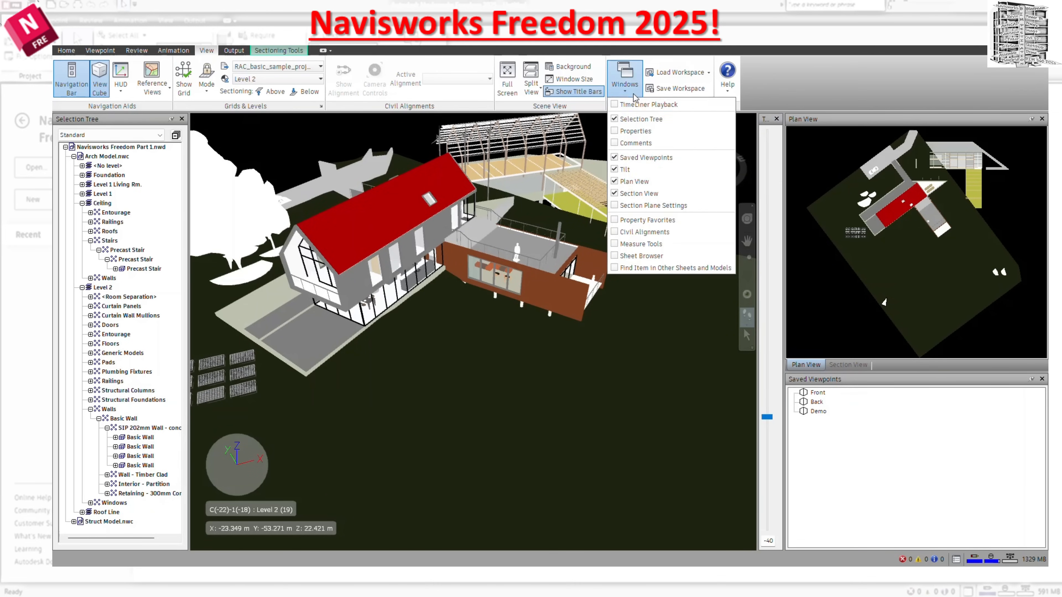
left_click(615, 170)
Look over the list of dockable windows and the workspaces available for loading.
left_click(625, 79)
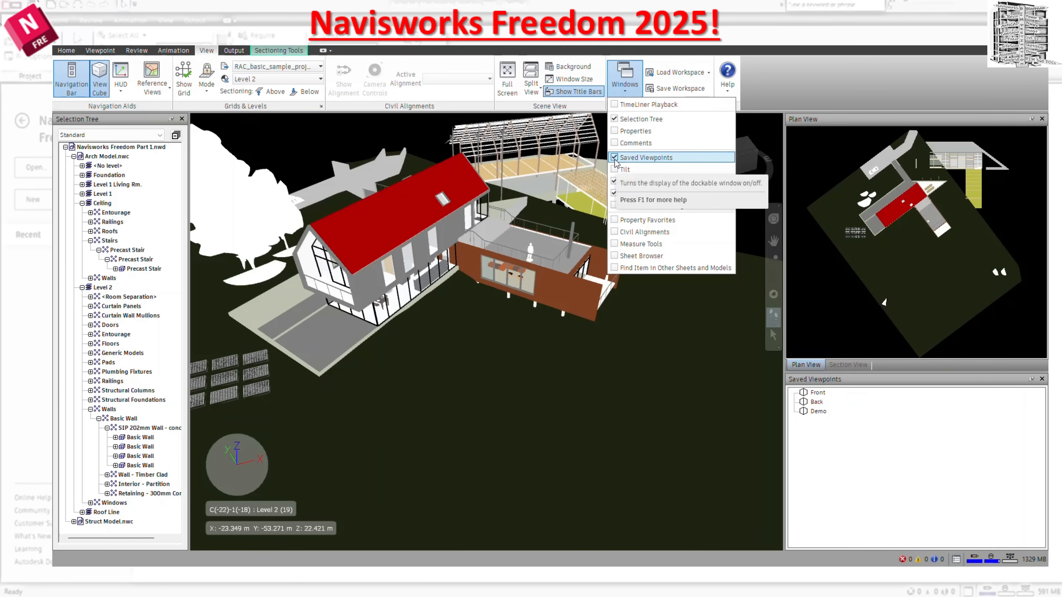
key("Escape")
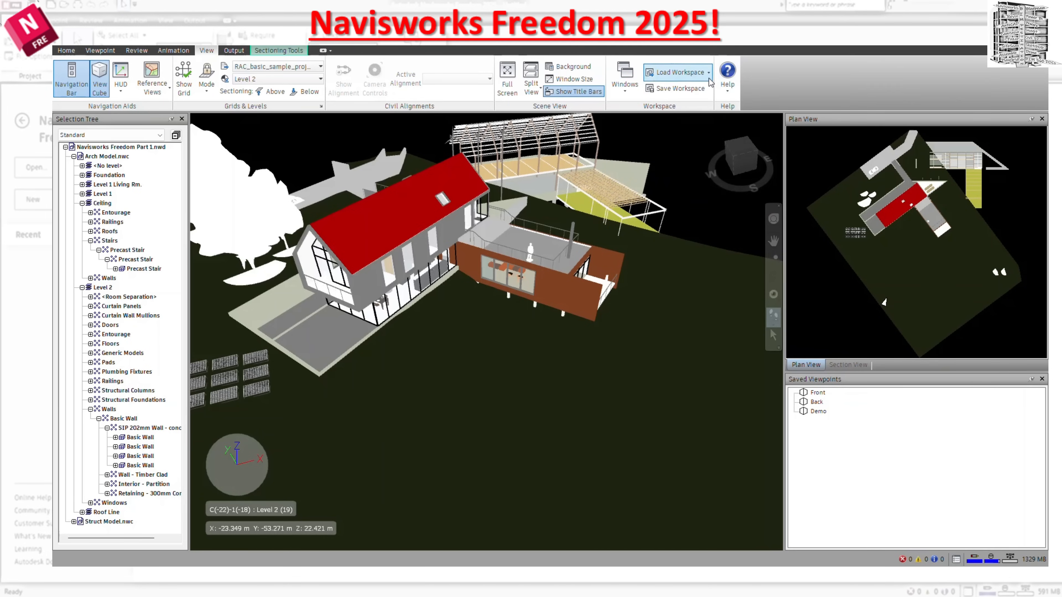
left_click(708, 75)
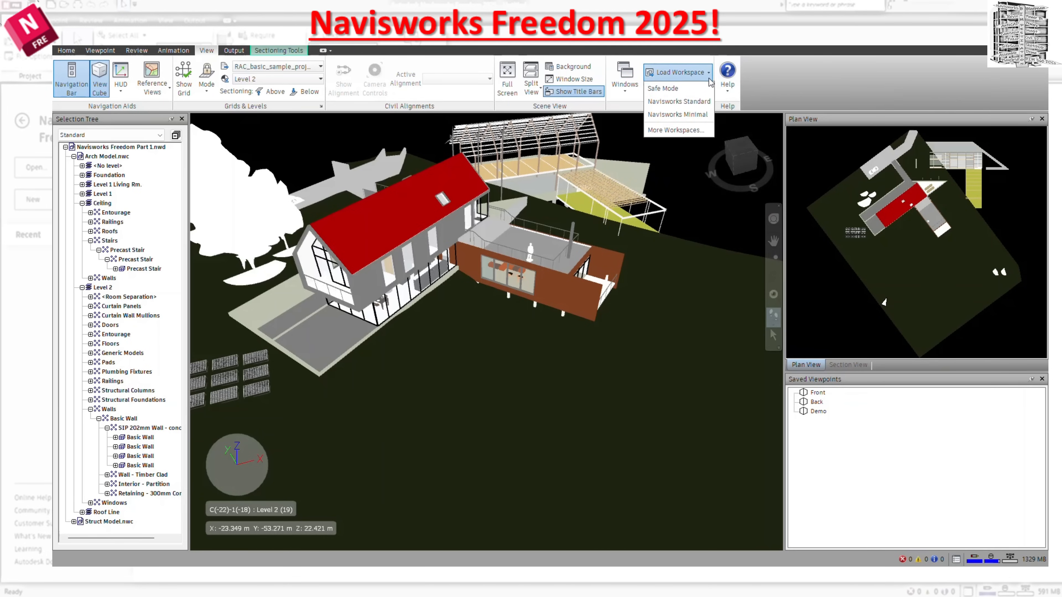
left_click(708, 75)
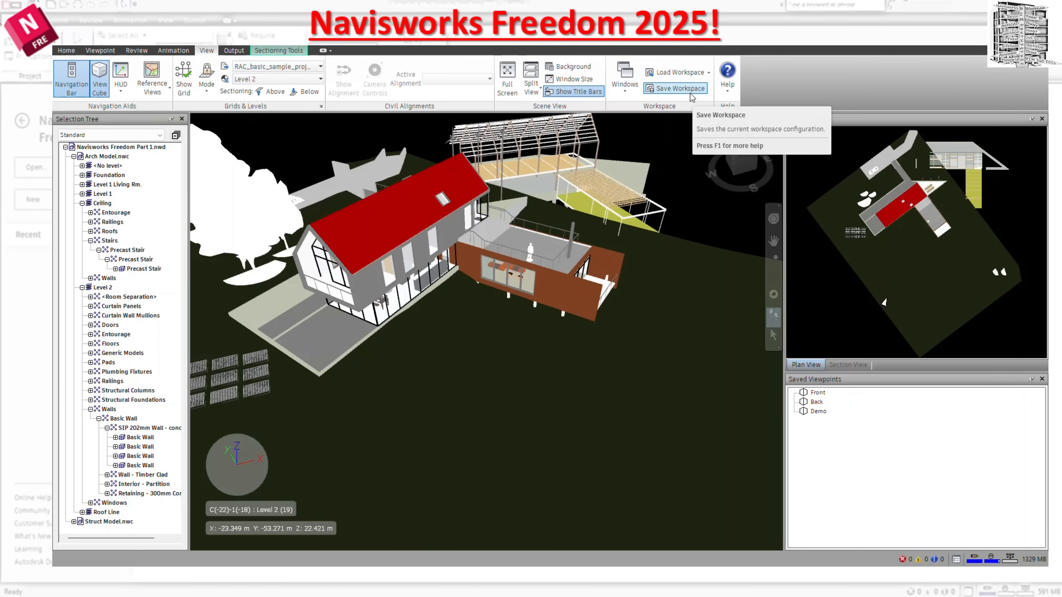
In the program options, set the linear display units to Feet and Inches.
left_click(63, 51)
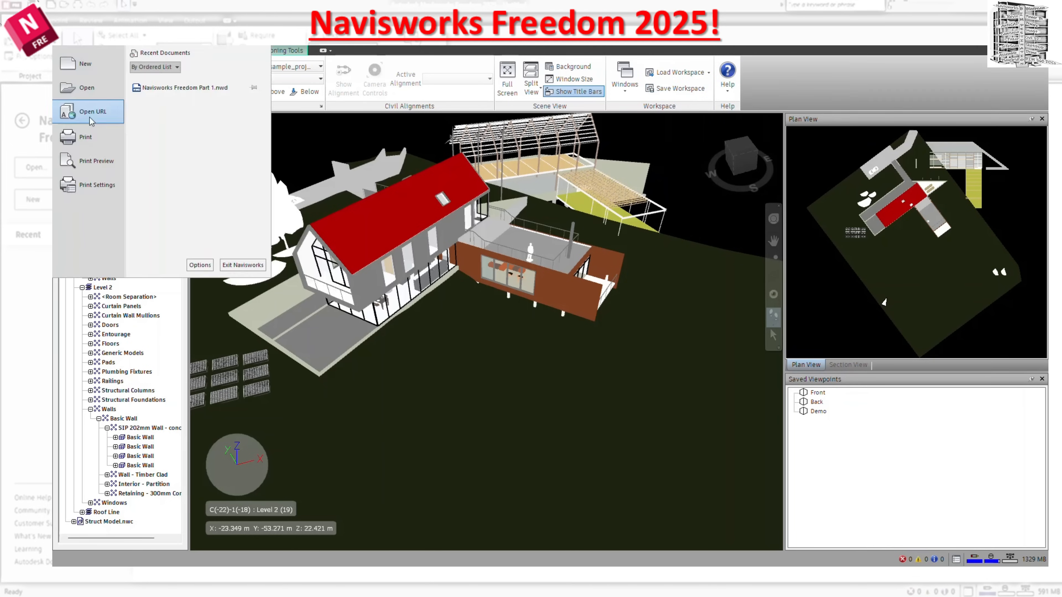
left_click(200, 264)
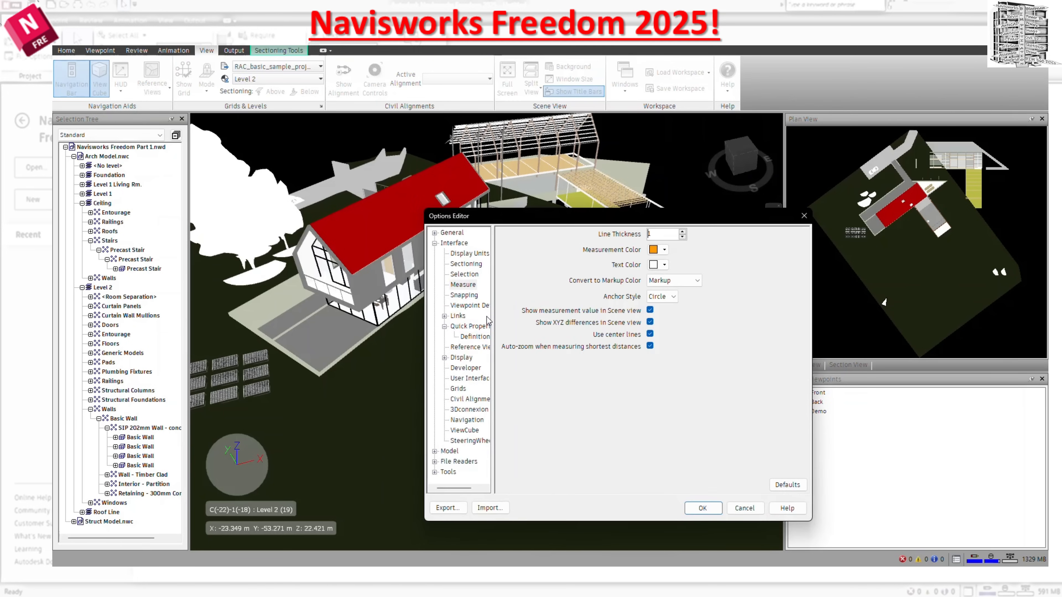
left_click(434, 233)
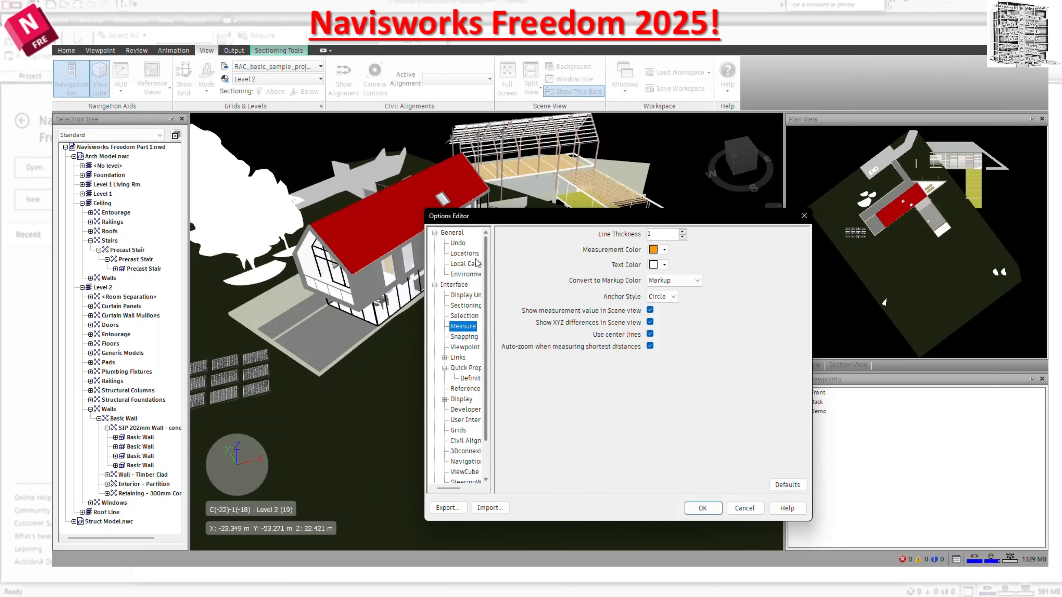
left_click(471, 296)
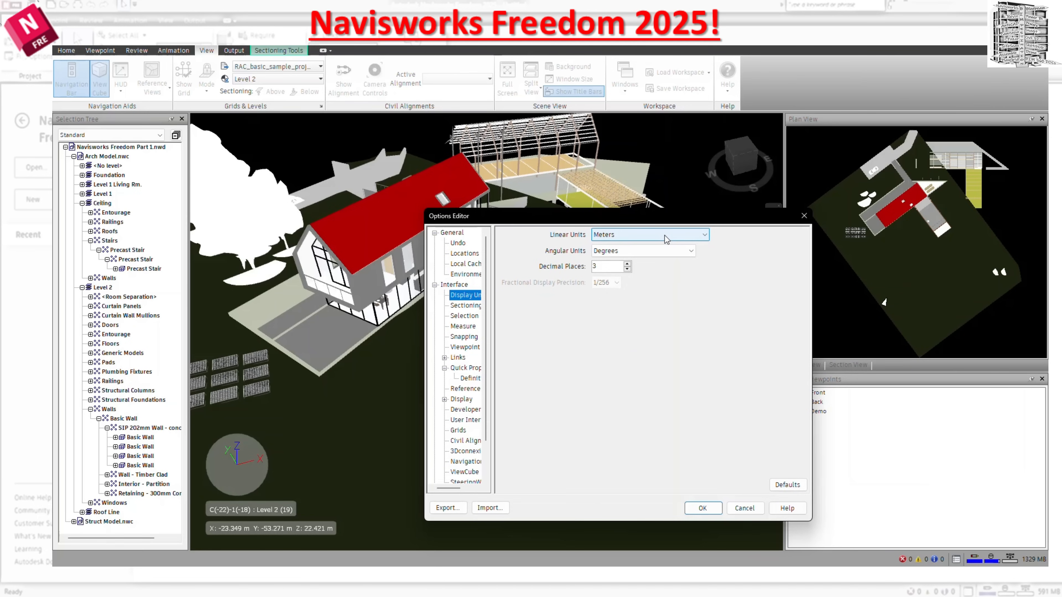
left_click(666, 234)
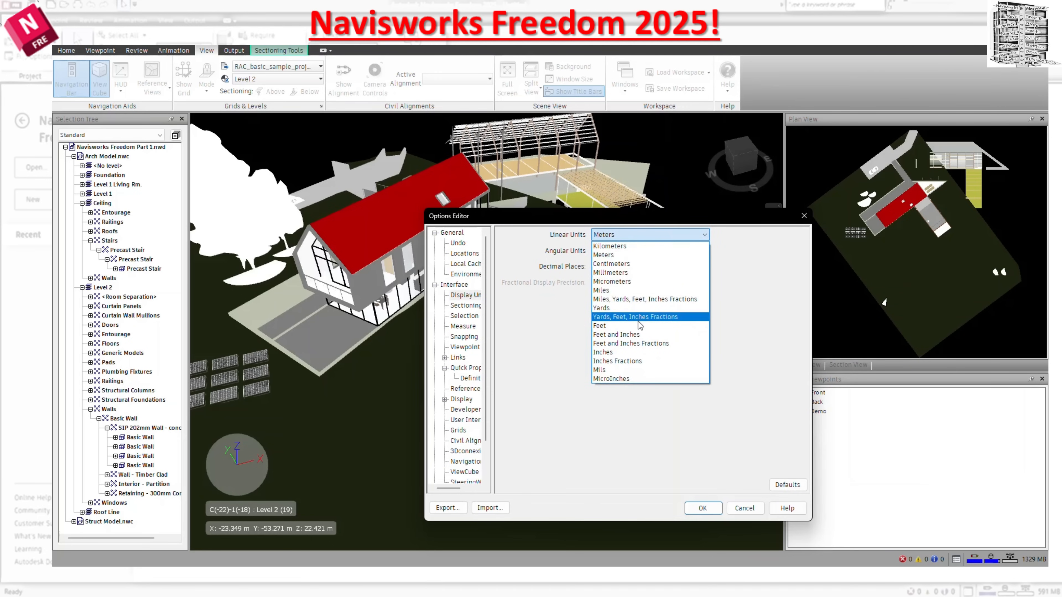
left_click(642, 334)
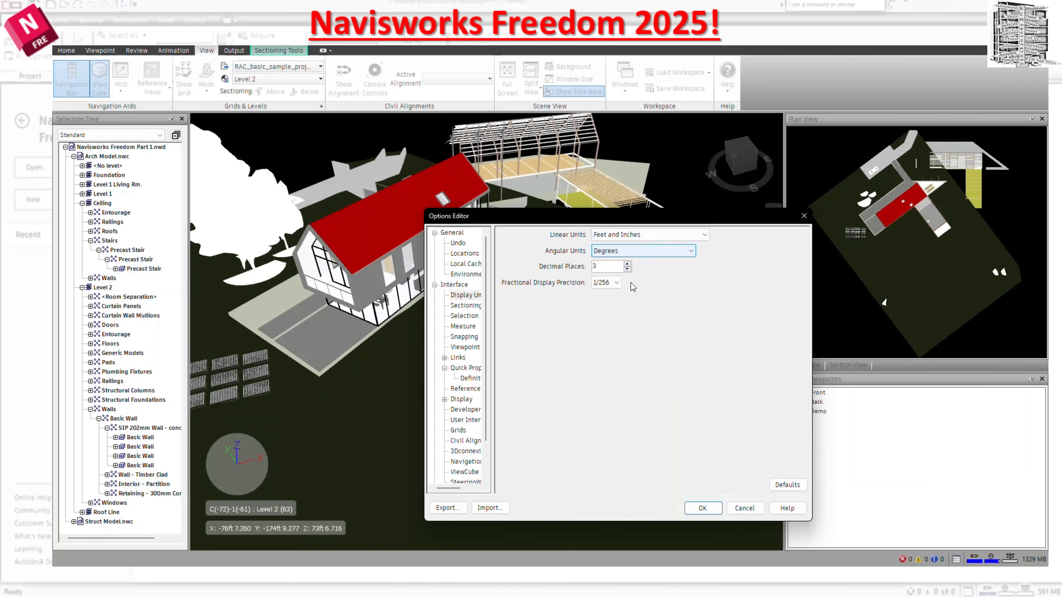
Examine the Sectioning, Selection, Measure, Snapping and Viewpoint interface options, and close the Options Editor.
left_click(472, 306)
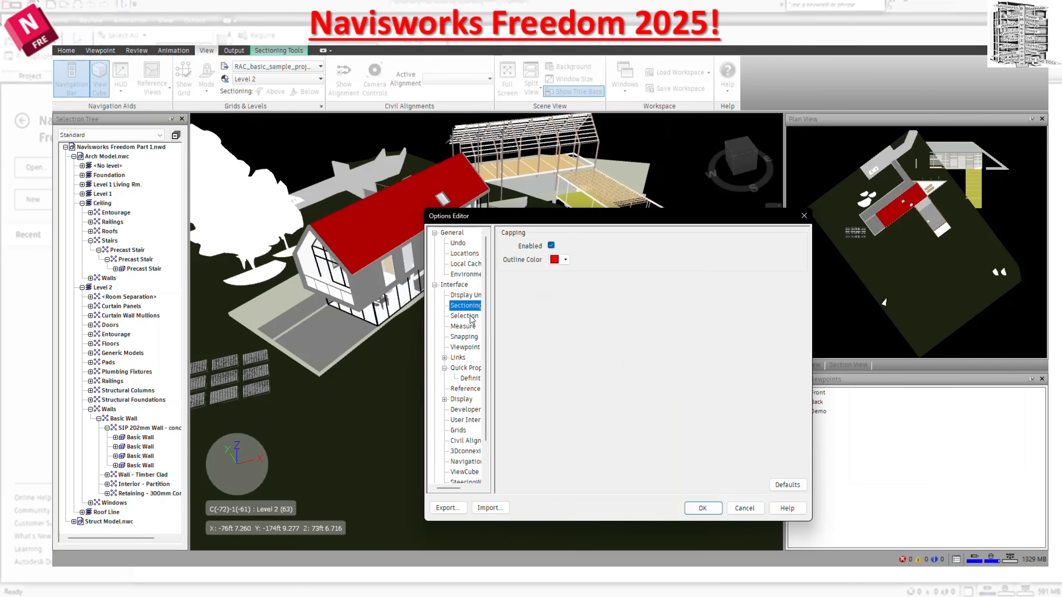
left_click(471, 317)
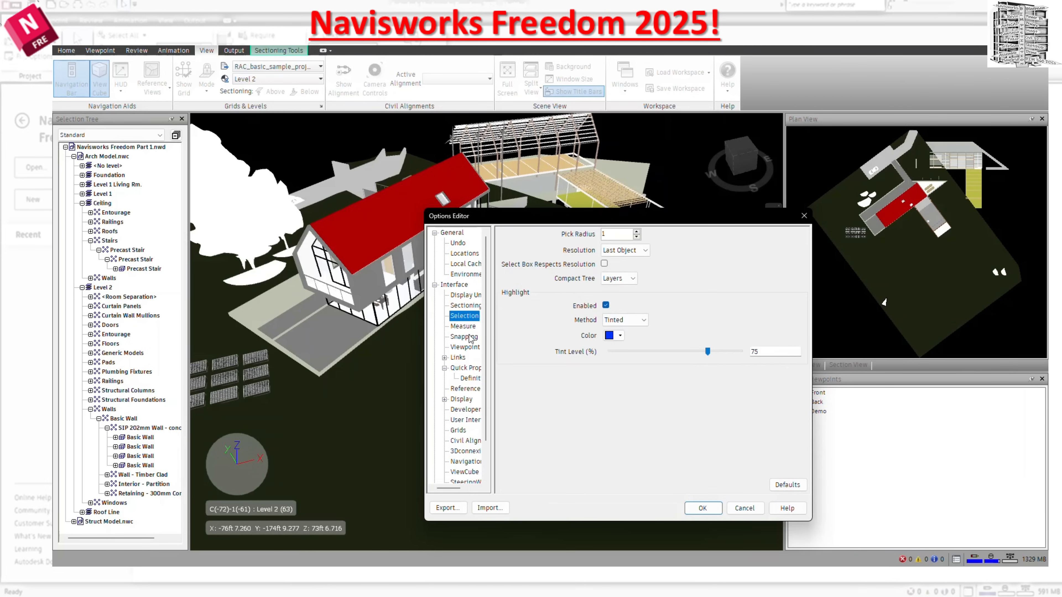
left_click(463, 326)
left_click(471, 337)
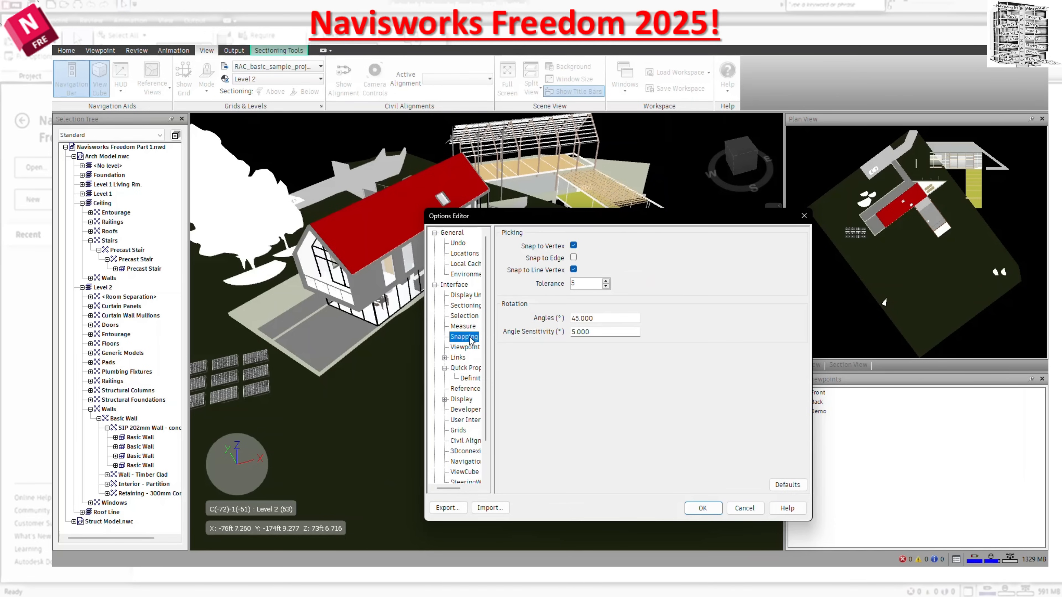
left_click(472, 348)
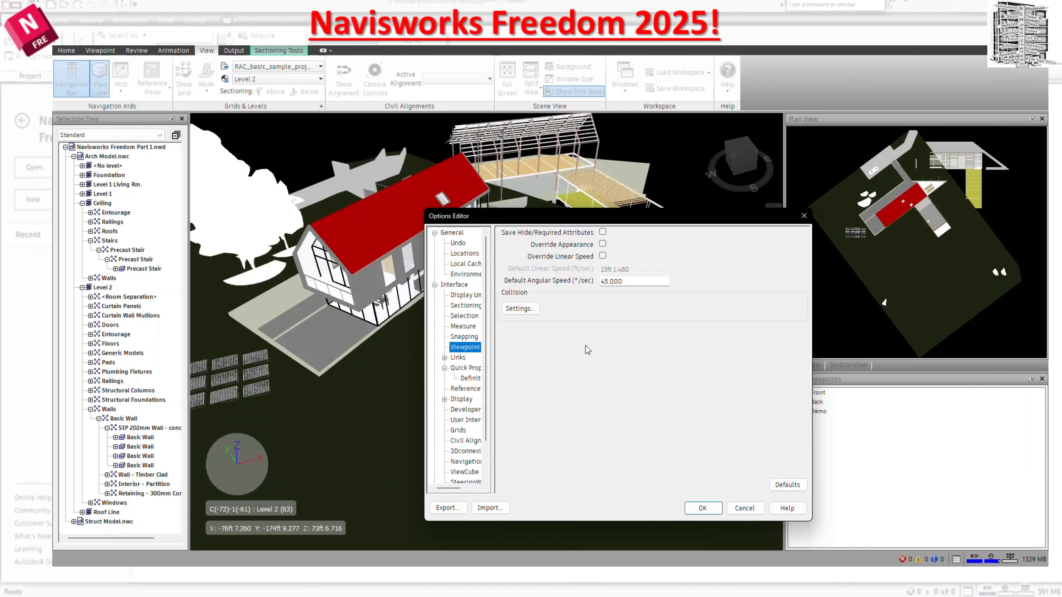
scroll(454, 371, "down", 2)
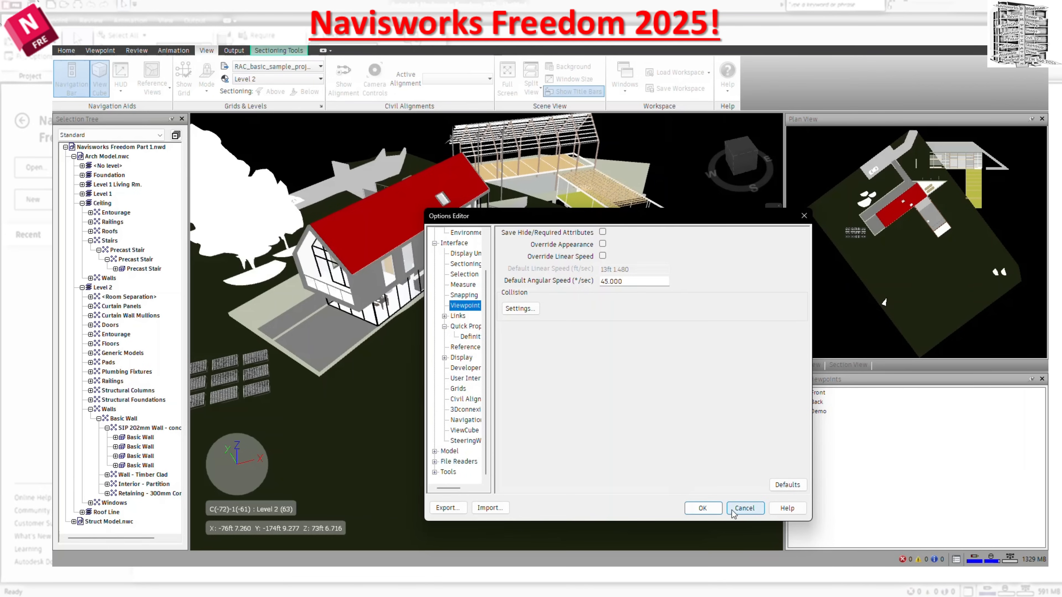
left_click(744, 508)
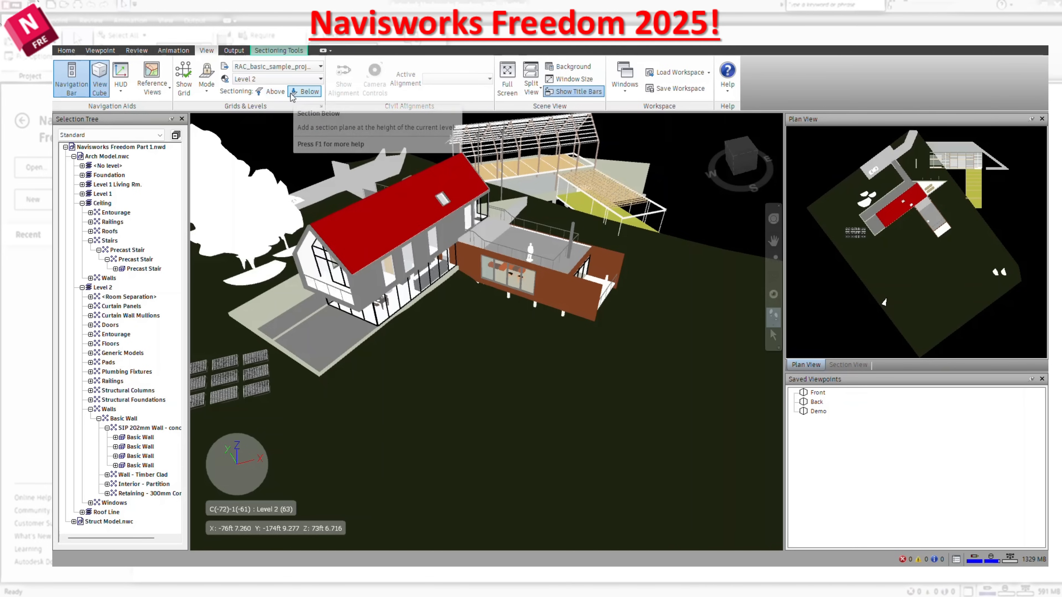
left_click(281, 96)
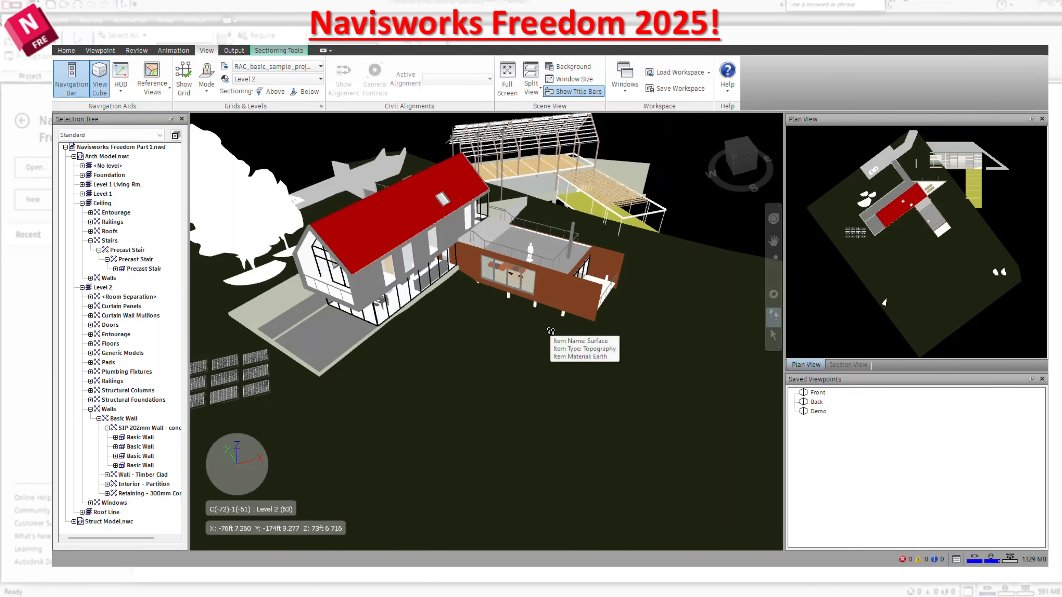